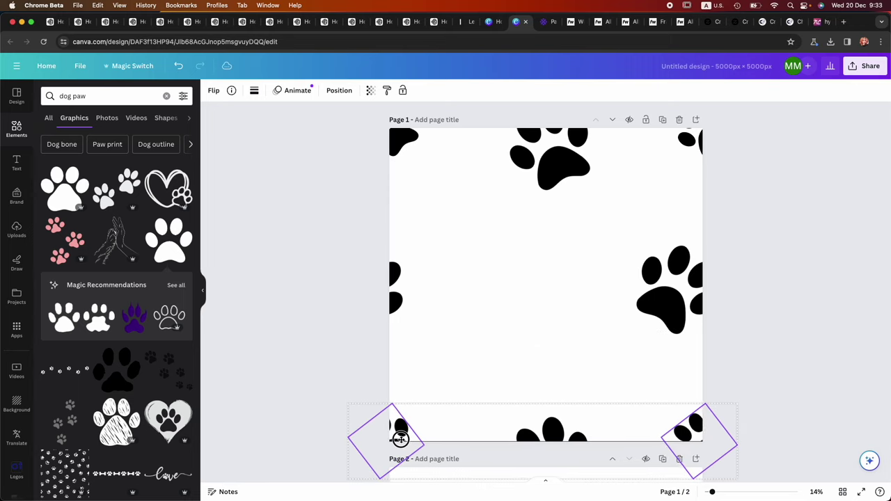
Copy a small corner paw print into the empty middle area of page 1 and rotate it.
left_click(402, 141, "shift")
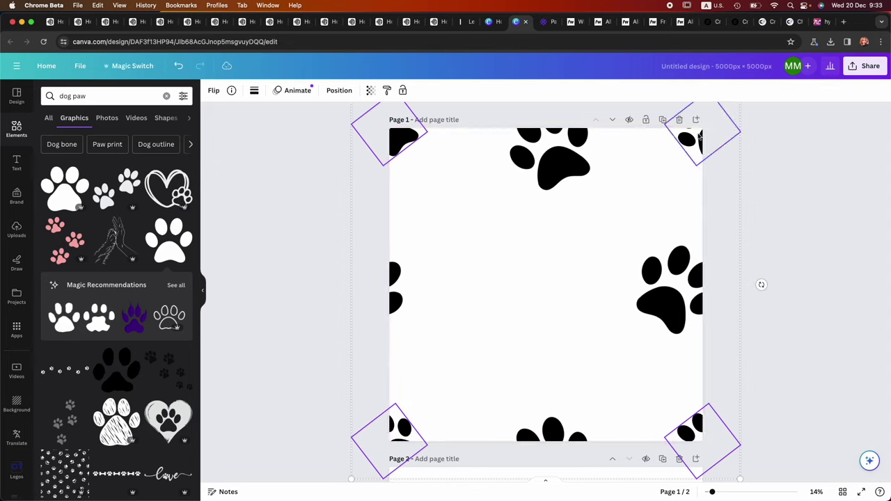
left_click(811, 193)
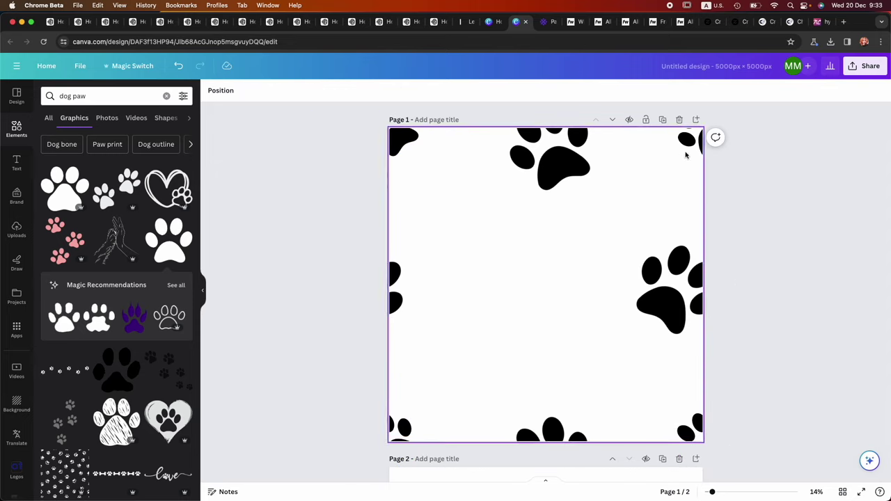
left_click(688, 149)
left_click_drag(693, 141, 508, 313)
left_click_drag(478, 350, 528, 351)
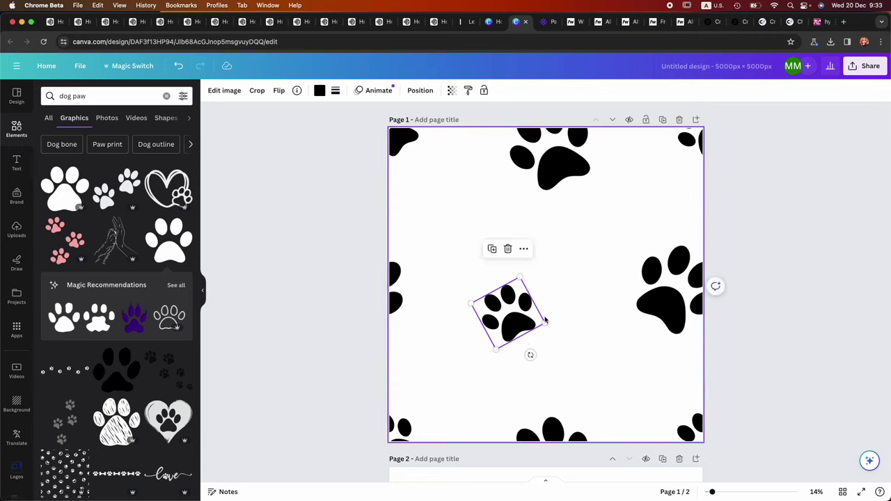
left_click(584, 238)
Name the design "dog paw pattern".
left_click(744, 71)
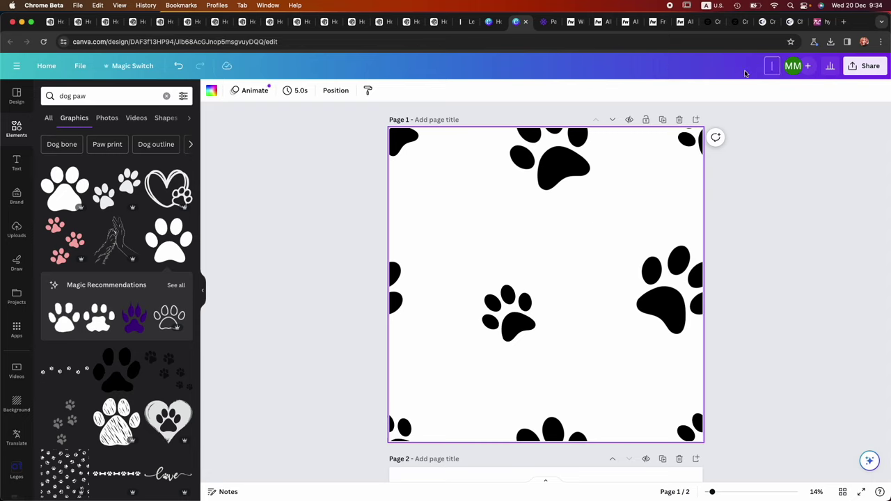
type("dog paw pattern")
key("Return")
Download only page 1 of the paw pattern as a JPG.
left_click(865, 65)
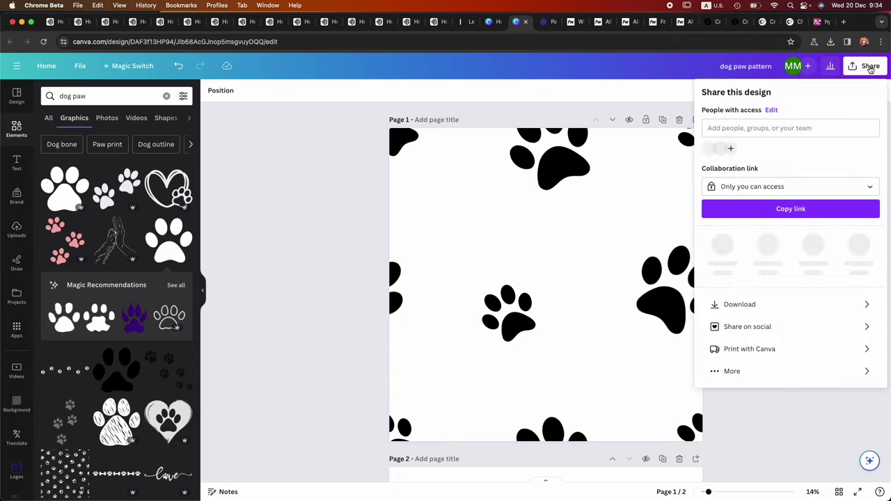
left_click(759, 299)
left_click(756, 132)
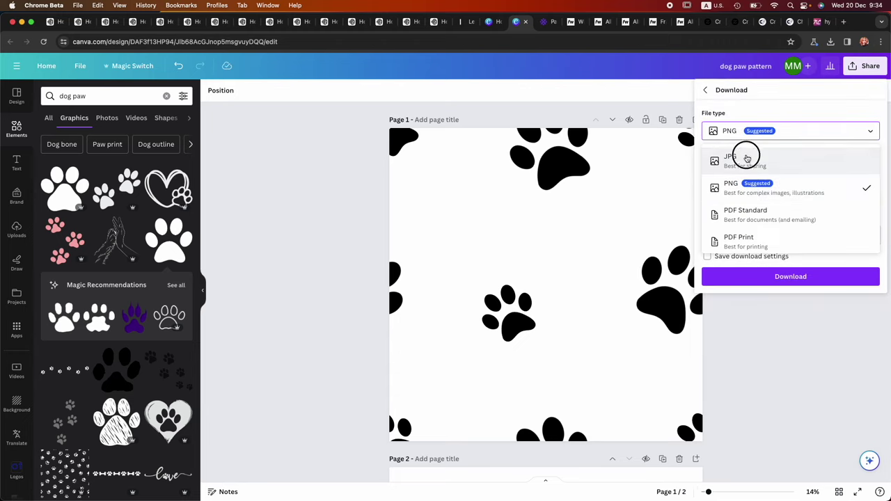
left_click(746, 154)
left_click(726, 247)
left_click(722, 266)
left_click(723, 293)
left_click(751, 240)
left_click(752, 281)
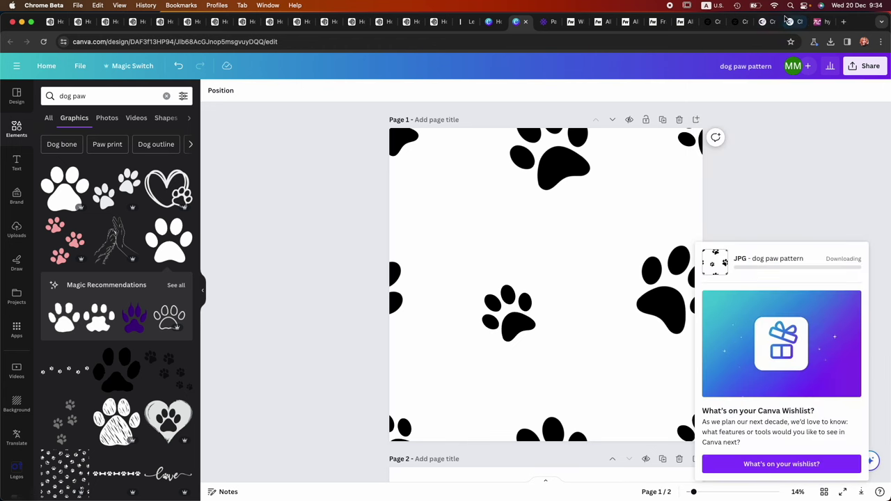
Switch to the Zazzle shower curtain design and add dog paw pattern.jpg from the Downloads folder.
left_click(737, 22)
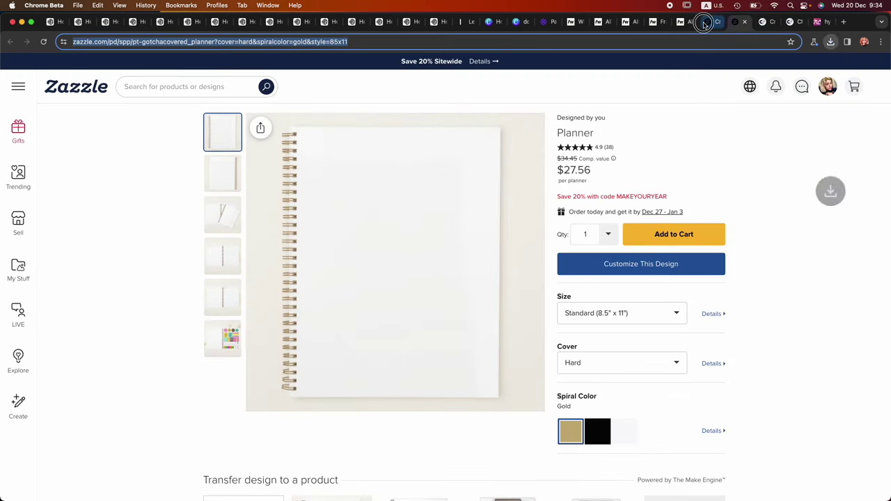
left_click(708, 22)
left_click(604, 263)
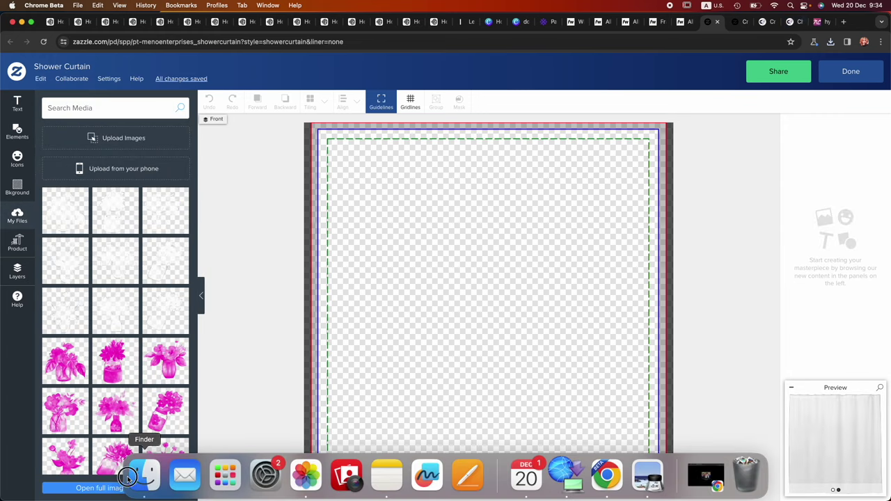
left_click(128, 479)
left_click(473, 286)
left_click_drag(473, 285, 441, 265)
Extract the Christmas-Dog-Love-Coffee zip in Downloads and open 12.png from the extracted folder.
left_click(151, 473)
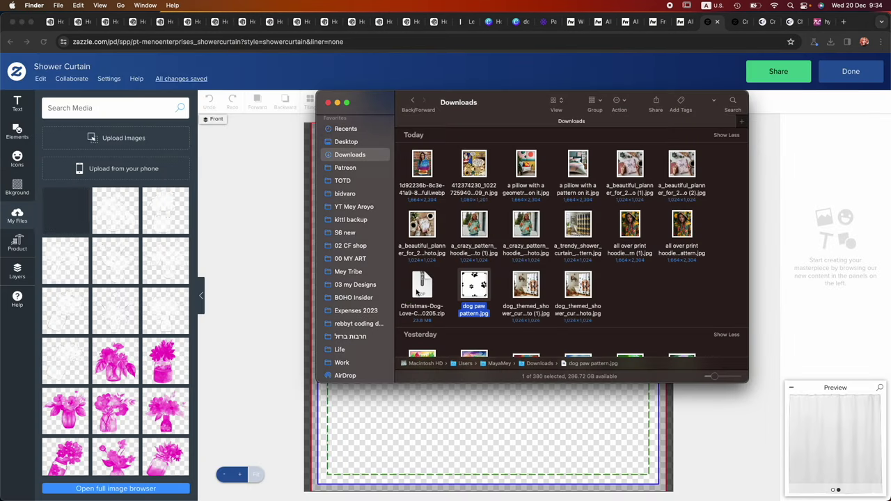
double_click(419, 288)
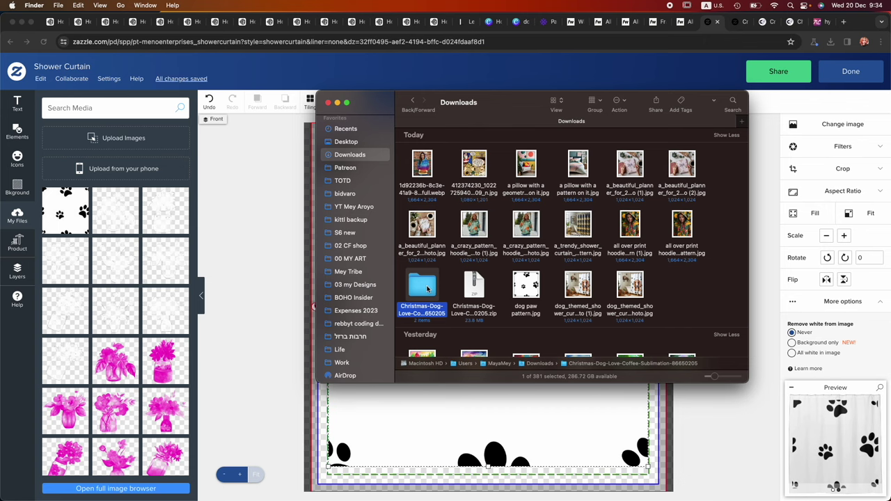
double_click(427, 288)
double_click(433, 178)
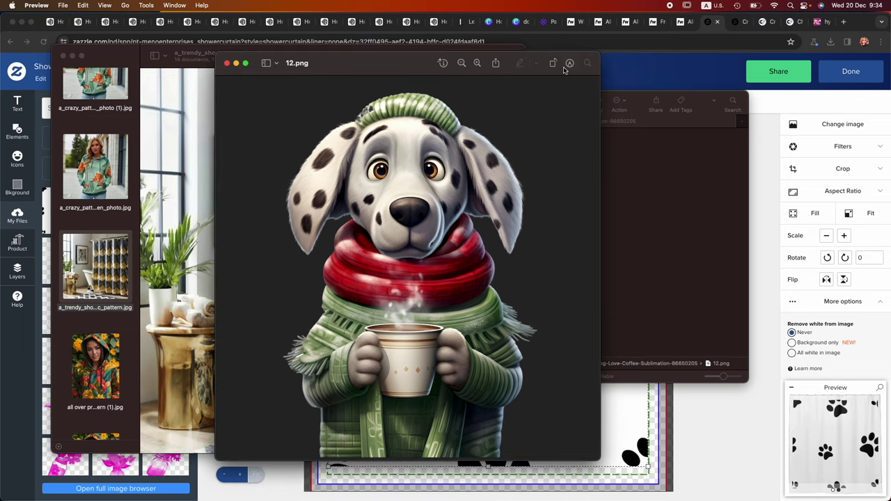
Check the image dimensions of 12.png and its resolution details on the Creative Fabrica product page.
left_click(570, 63)
left_click(396, 82)
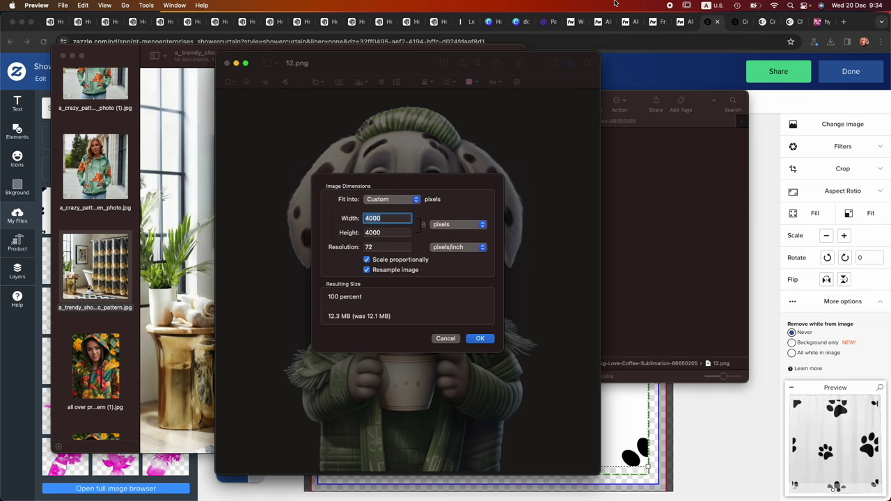
left_click(788, 23)
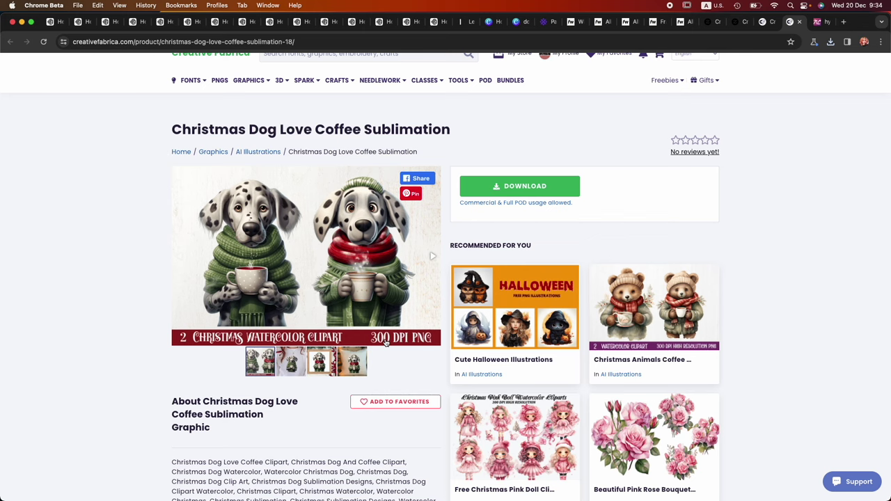
left_click(146, 477)
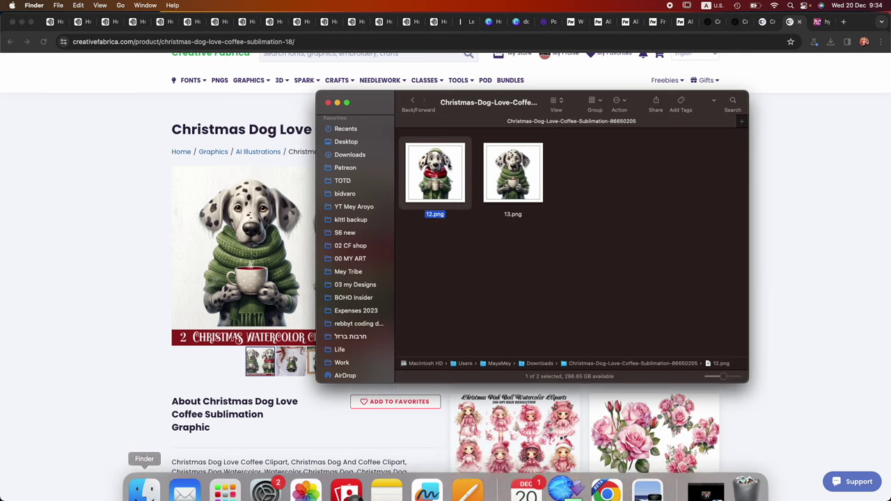
Shrink the paw pattern on the Zazzle shower curtain and repeat it with Centered tiling.
left_click(743, 24)
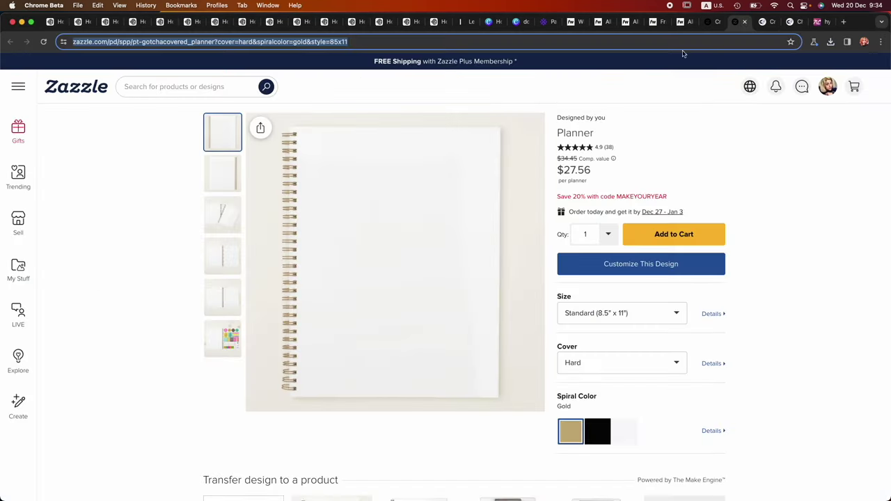
left_click(706, 22)
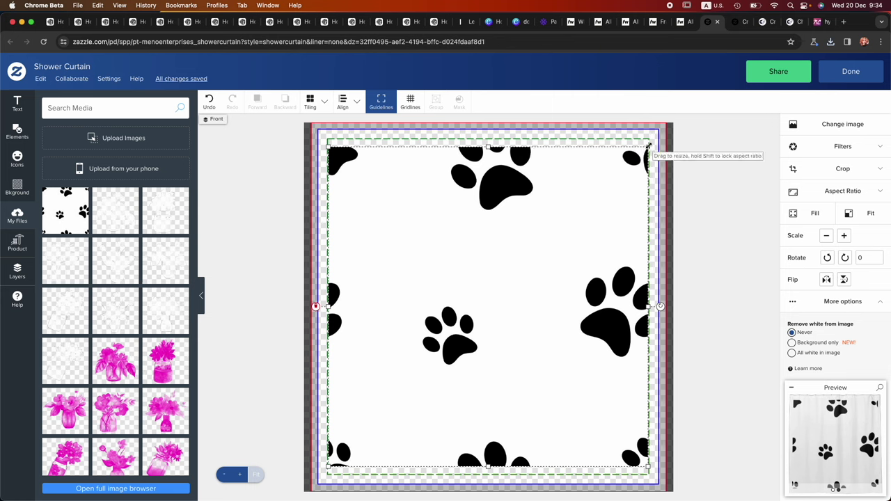
left_click_drag(647, 145, 460, 333)
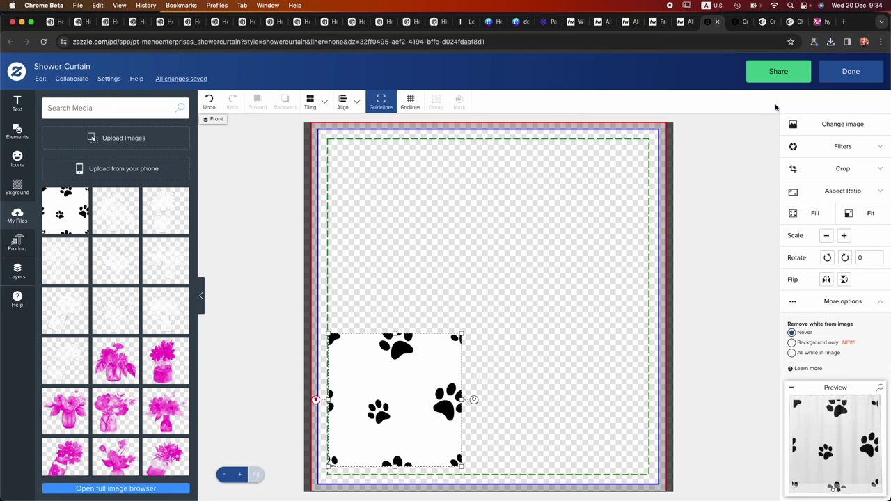
left_click(328, 103)
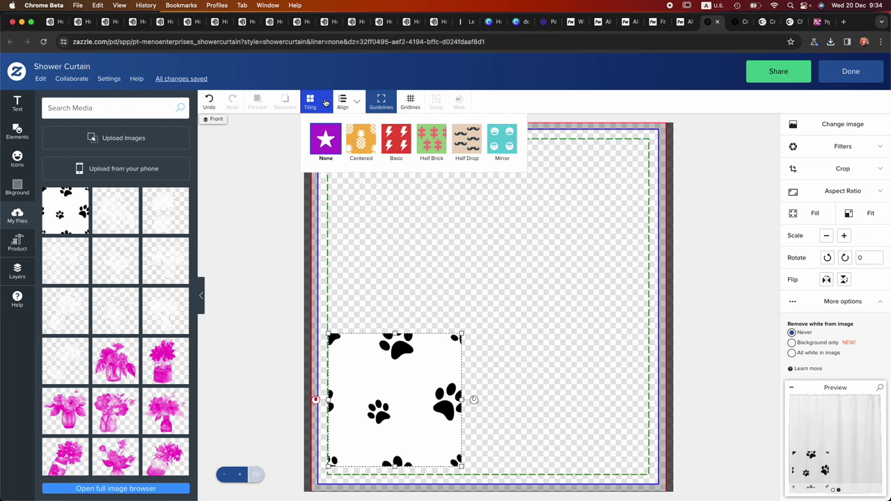
left_click(361, 139)
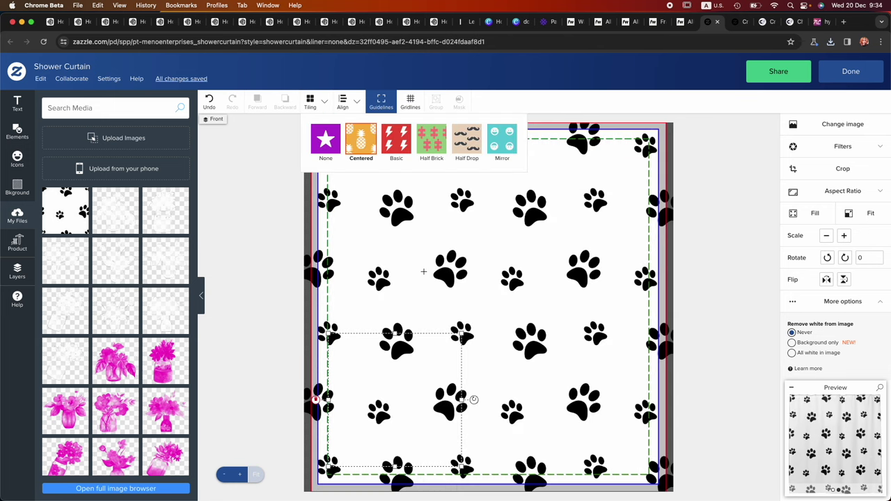
Upload 12.png, the Dalmatian with the red scarf, from the extracted folder onto the curtain.
left_click(146, 474)
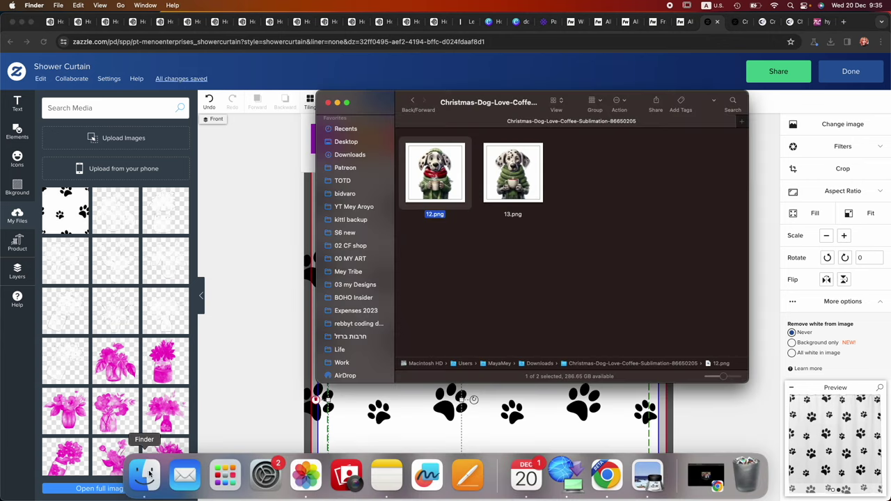
left_click(506, 210)
left_click_drag(438, 167, 191, 319)
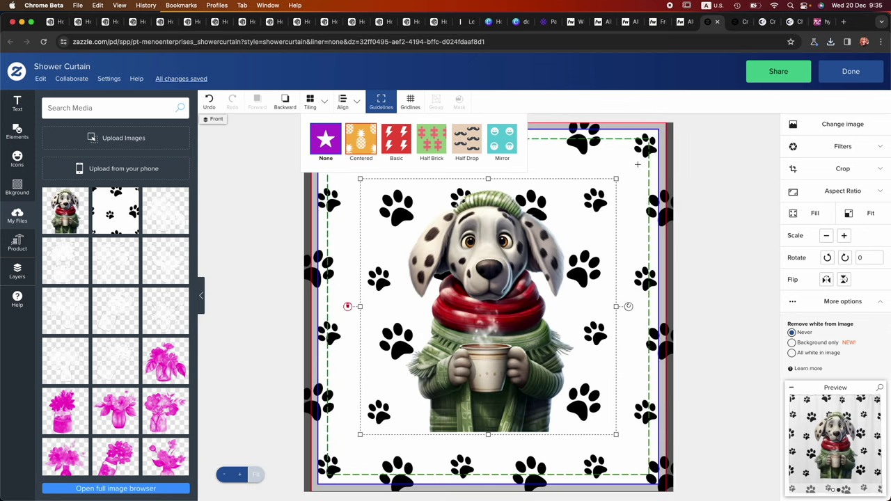
left_click(701, 168)
Try a larger Dalmatian extending past the curtain's lower edge and review the design's layers.
left_click_drag(492, 328, 412, 386)
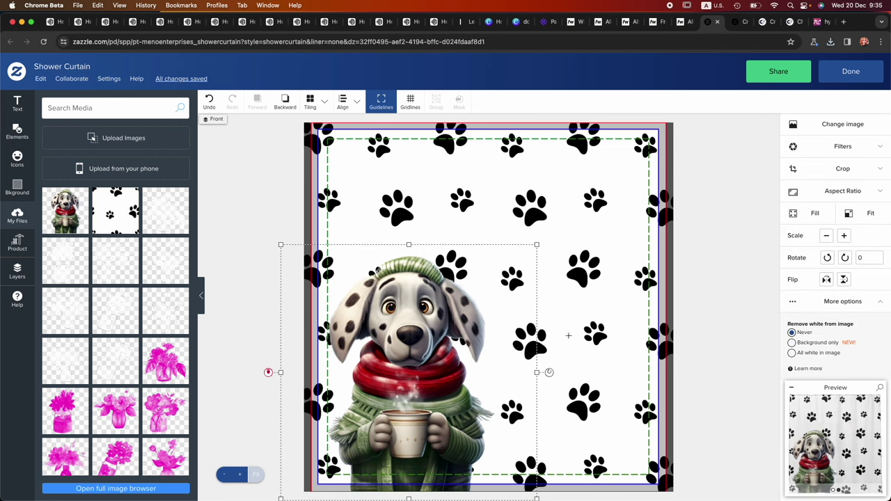
left_click_drag(537, 244, 686, 116)
left_click_drag(608, 188, 556, 245)
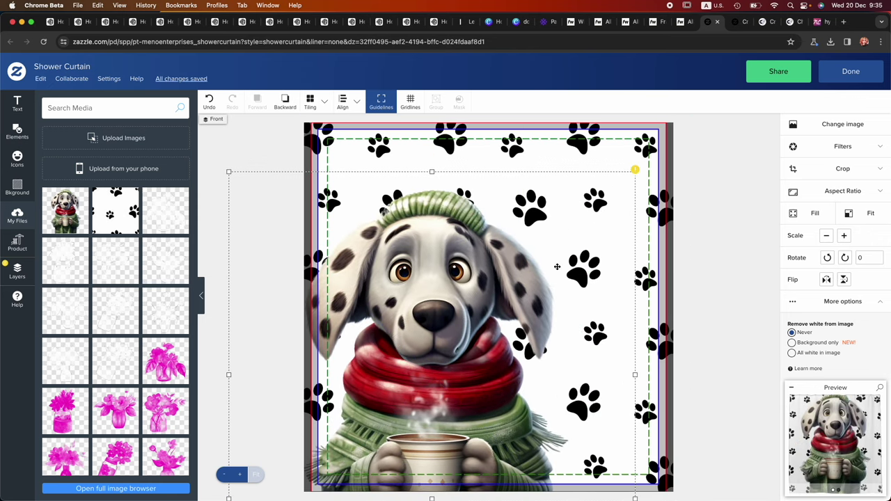
left_click(17, 270)
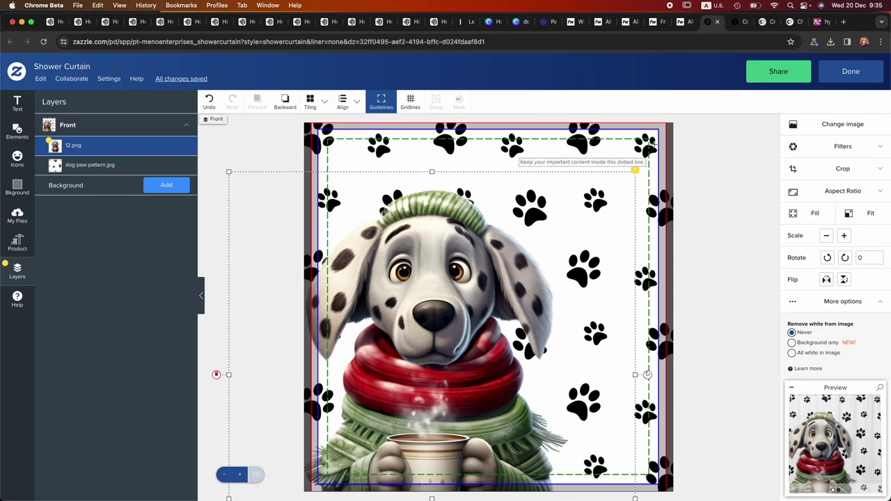
left_click(414, 133)
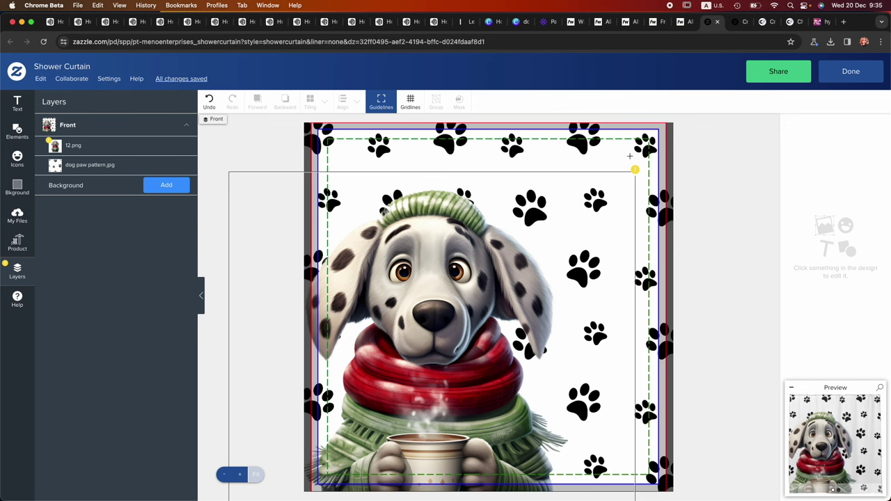
Scale the Dalmatian image down and center it over the paw pattern on the curtain.
left_click_drag(635, 169, 485, 322)
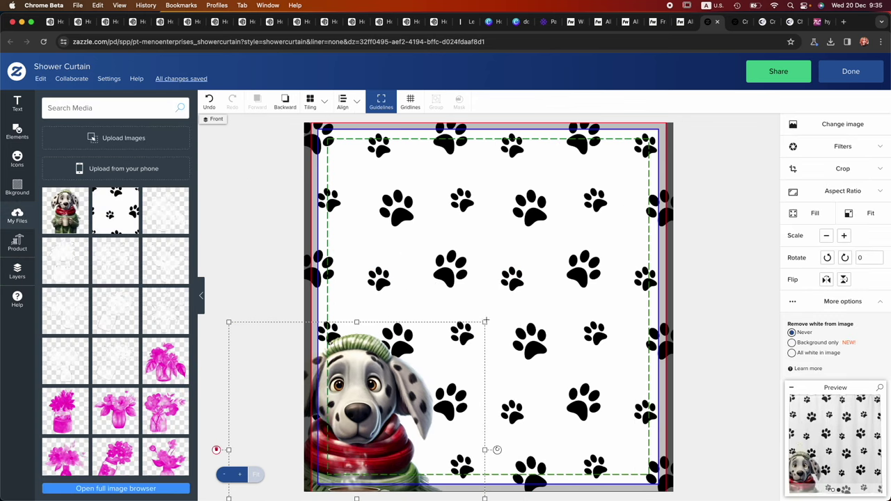
left_click_drag(369, 420, 501, 286)
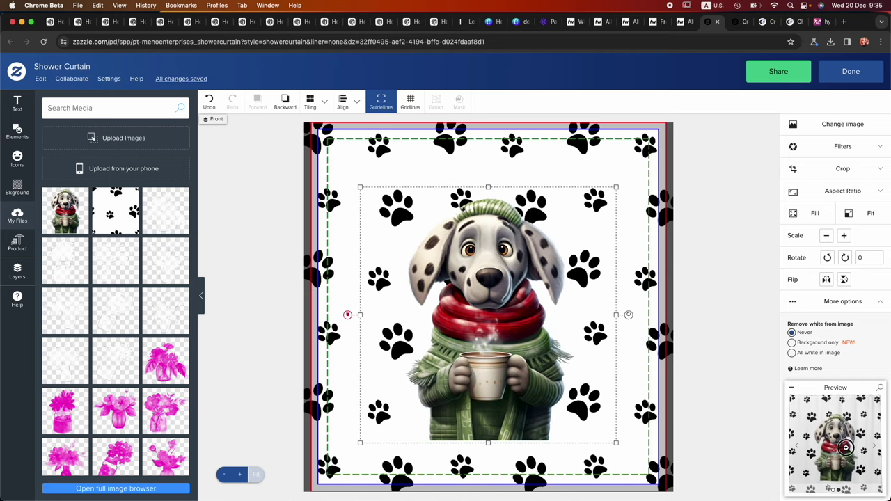
View the curtain in the In Situ preview and compare it with the dog themed shower curtain image in Ideogram.
left_click(843, 443)
left_click(270, 161)
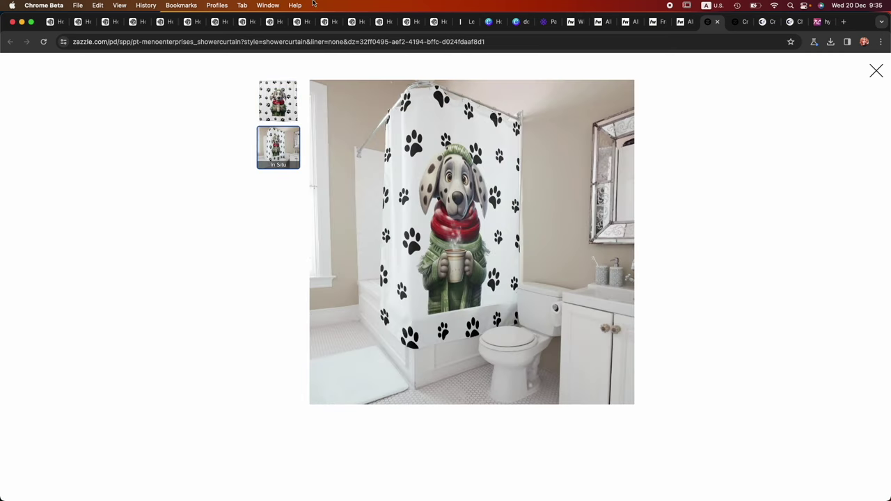
left_click(436, 23)
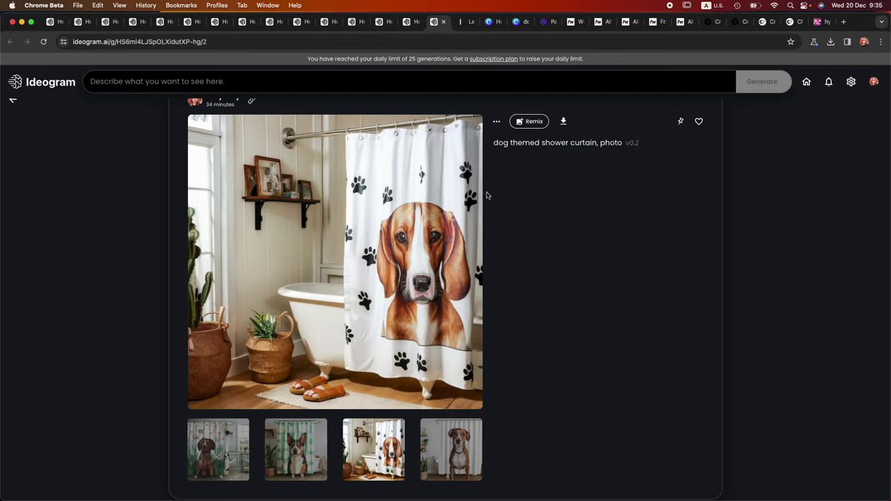
left_click(737, 22)
left_click(709, 25)
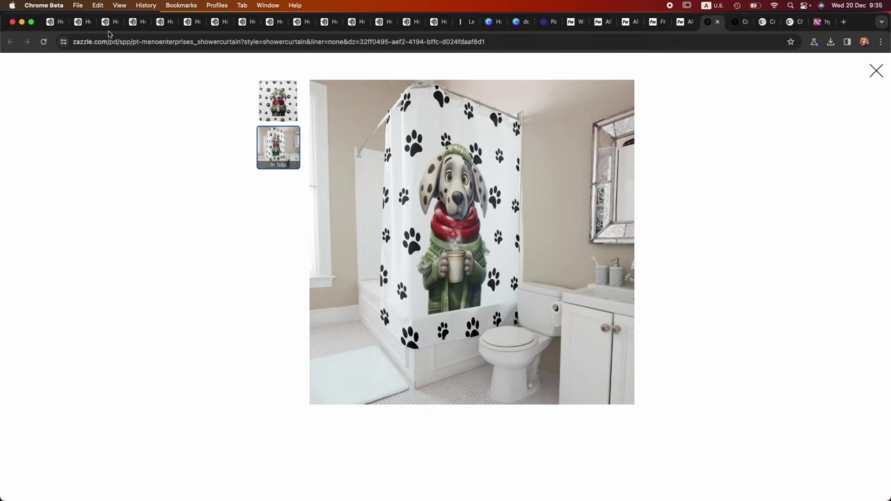
Close 12.png in Preview without resizing it and browse the product reference images for the floral planner with coffee cups on a wooden table.
left_click(145, 473)
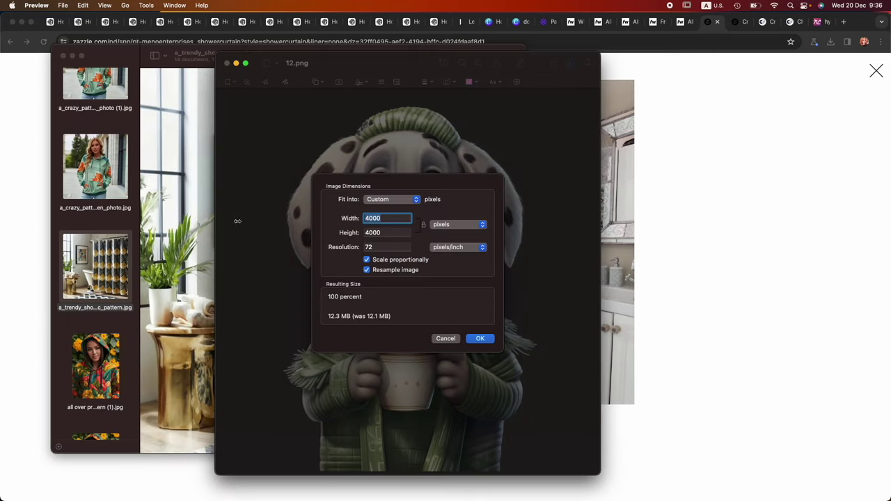
left_click(445, 338)
left_click(226, 63)
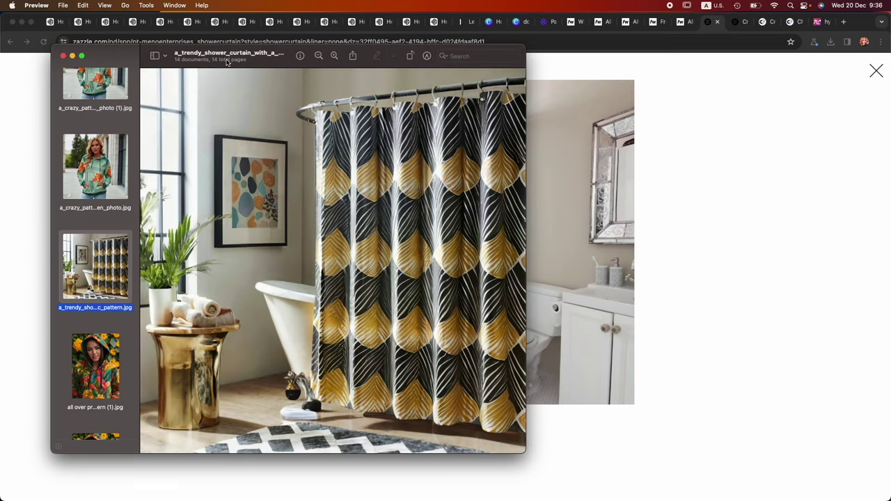
scroll(73, 278, "up", 10)
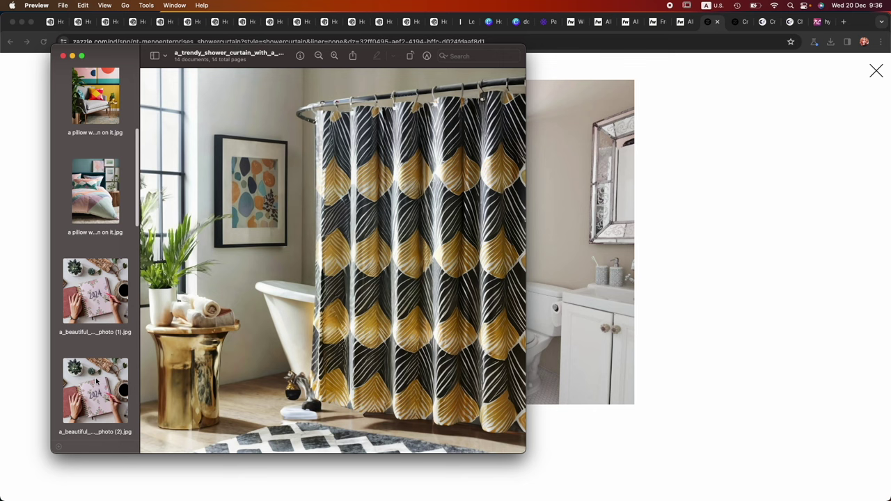
left_click(89, 264)
scroll(95, 292, "up", 5)
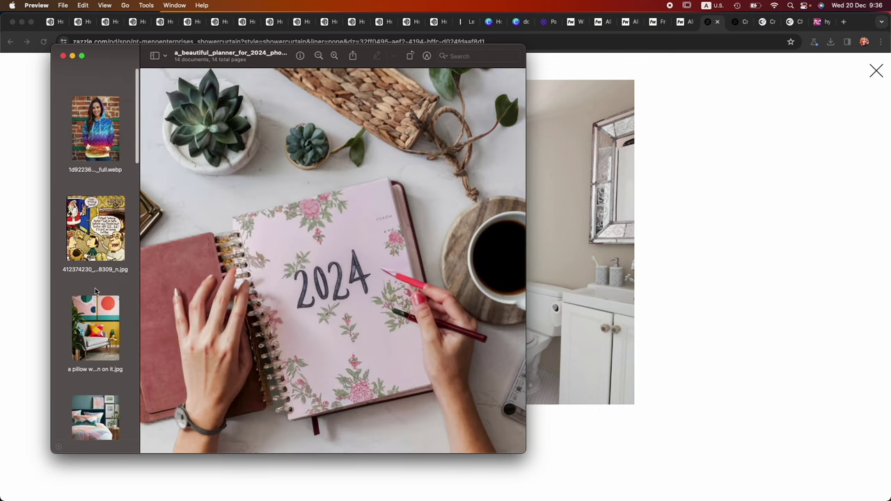
scroll(95, 292, "down", 8)
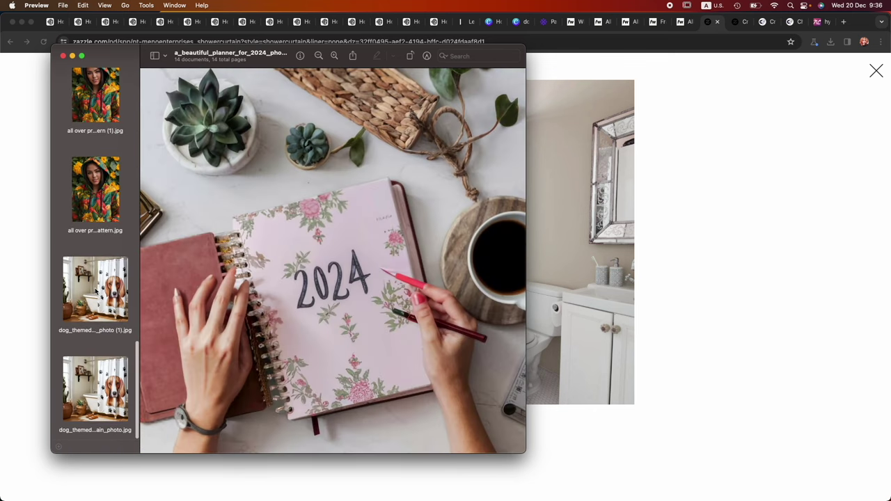
scroll(95, 290, "up", 6)
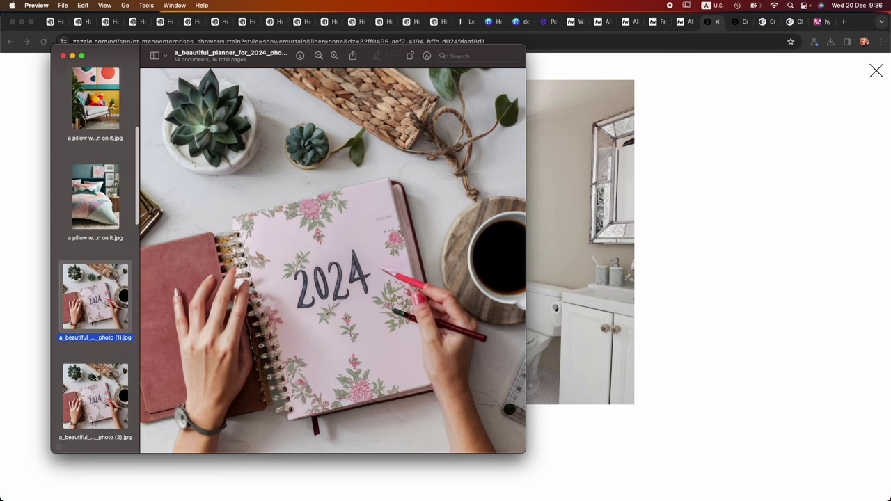
left_click(99, 421)
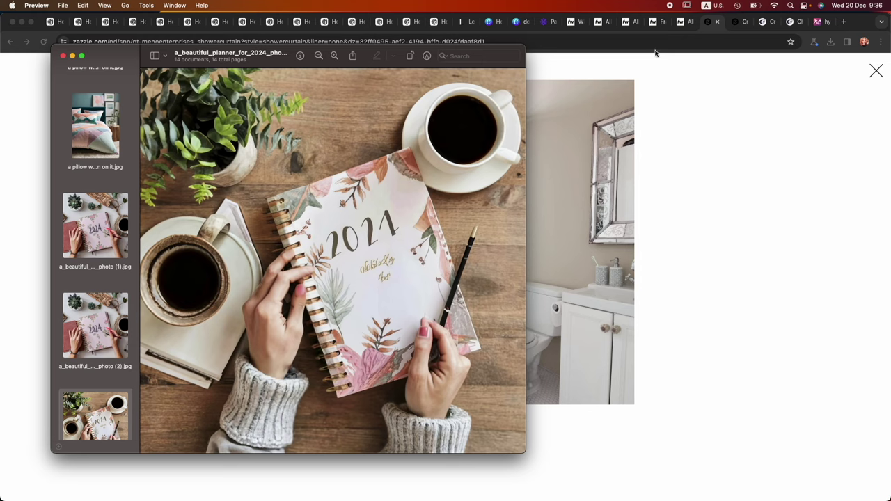
Create a new blank Canva design with a custom size of 8.5 × 11 in.
left_click(529, 27)
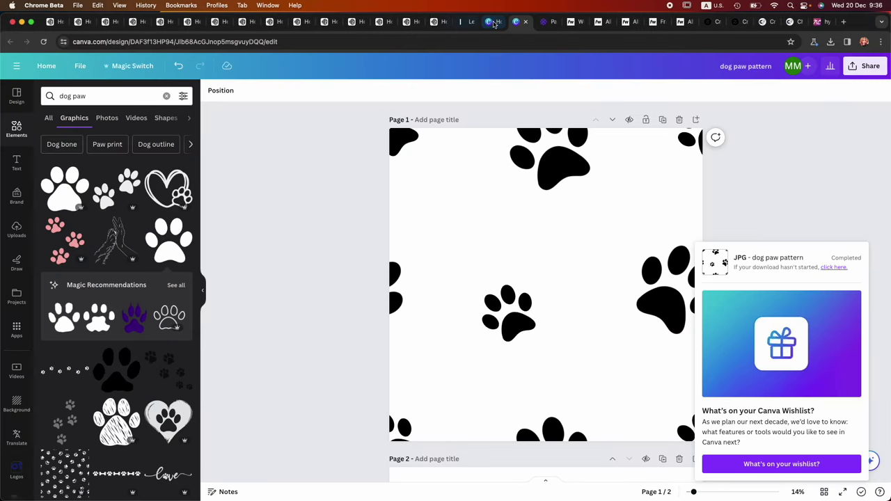
left_click(491, 22)
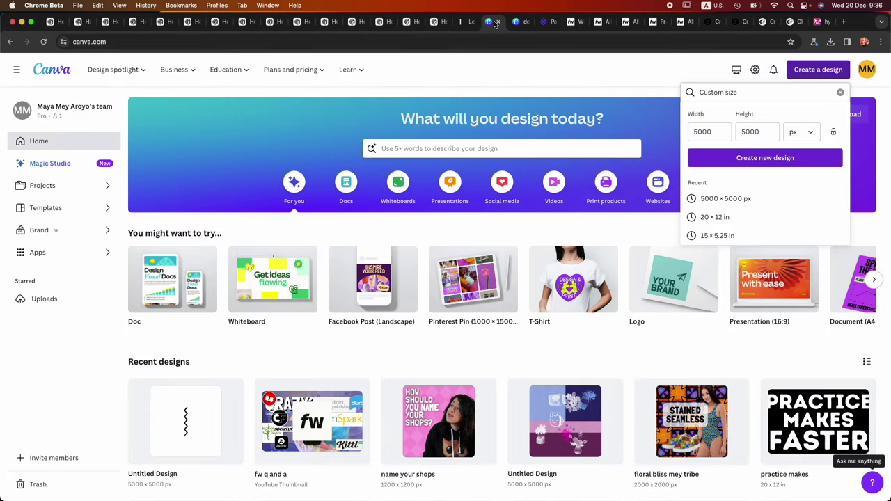
left_click(806, 132)
left_click(771, 175)
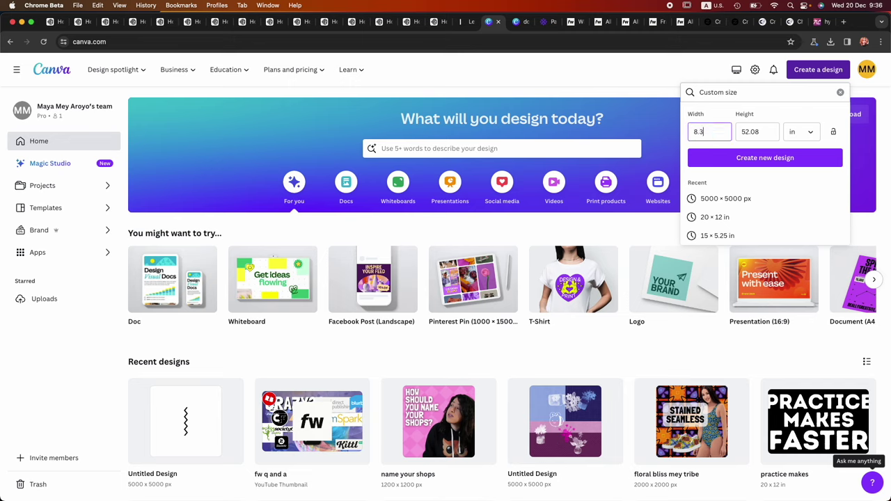
double_click(761, 131)
left_click(758, 165)
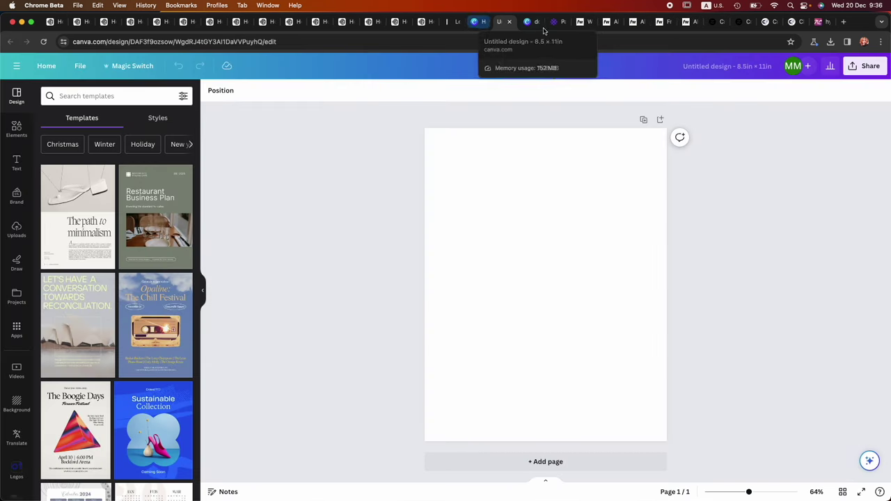
Switch to Creative Fabrica and search for "watercolor flowers in gold".
left_click(766, 23)
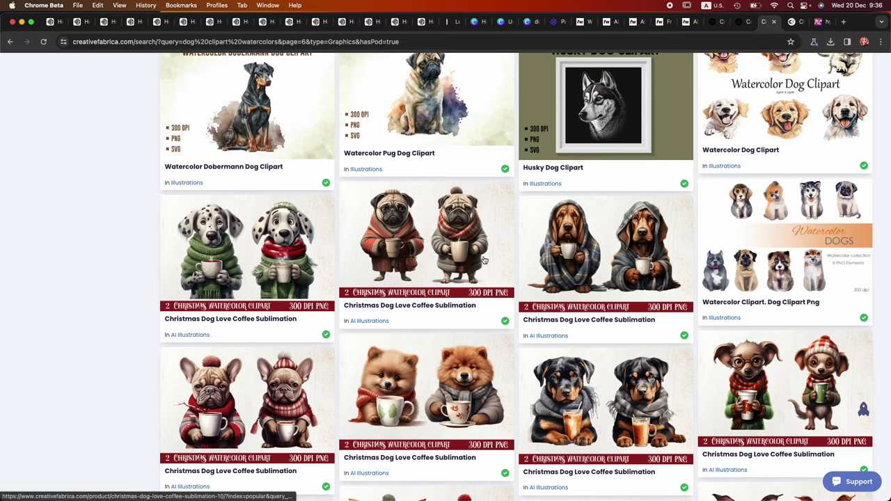
scroll(484, 261, "up", 20)
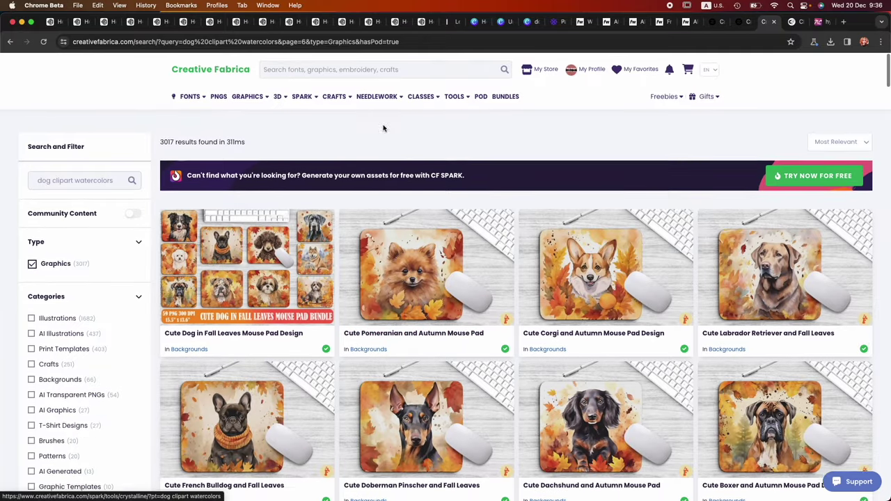
left_click(356, 70)
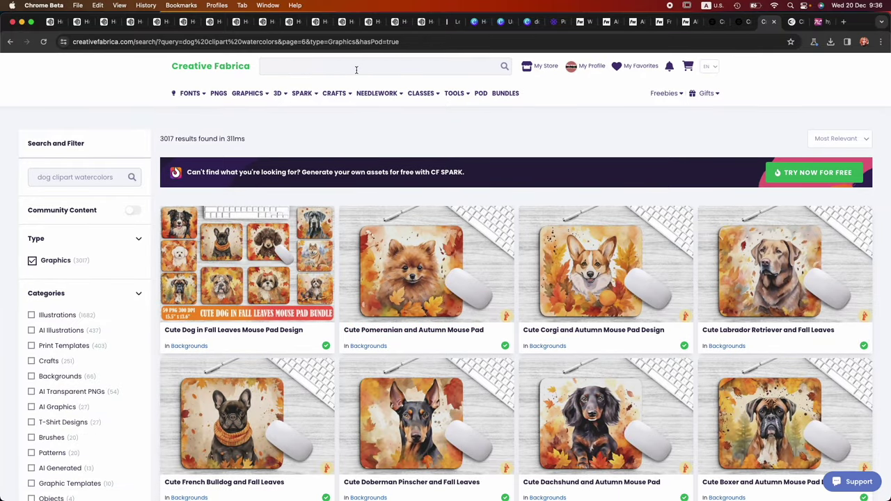
type("flowers, wate")
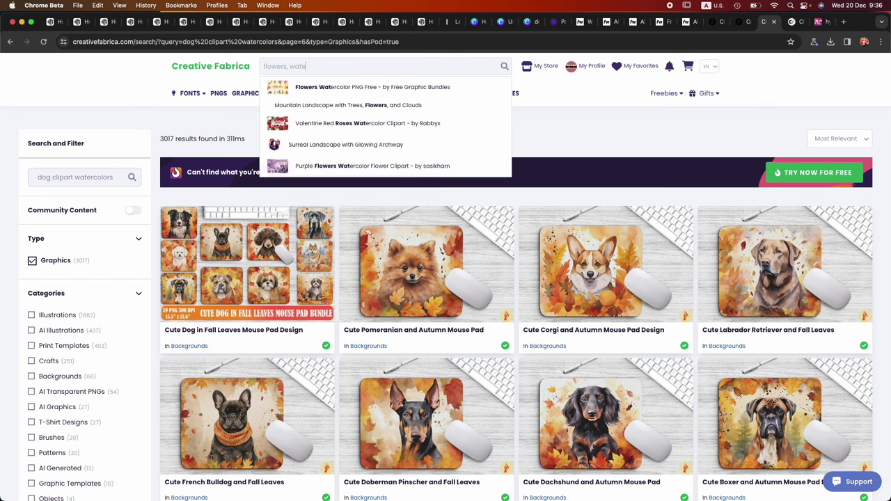
key("super+a")
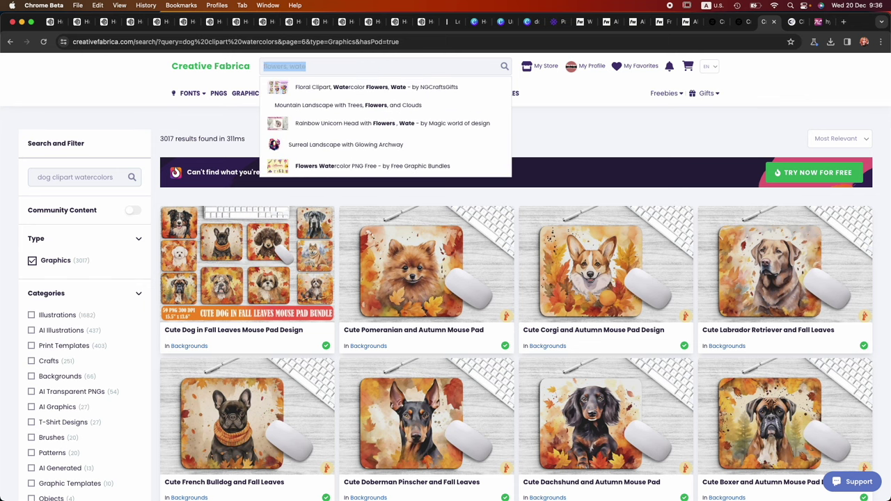
type("watercolor flowers clipart")
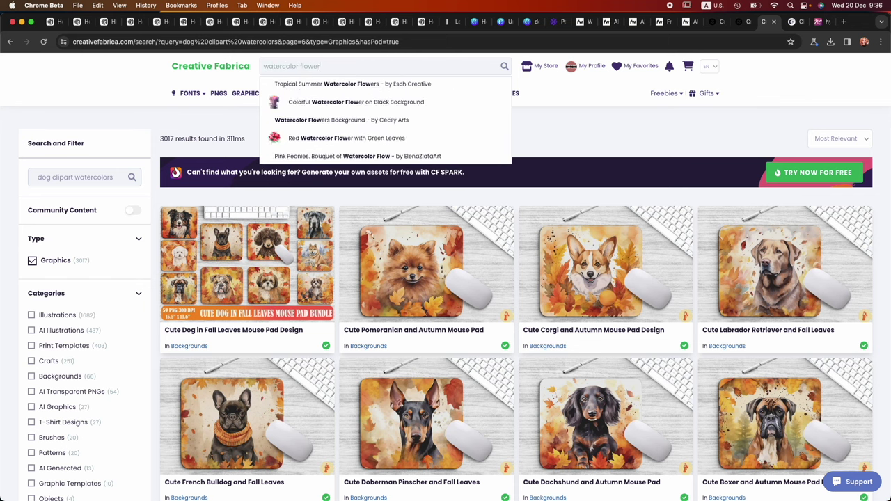
key("Return")
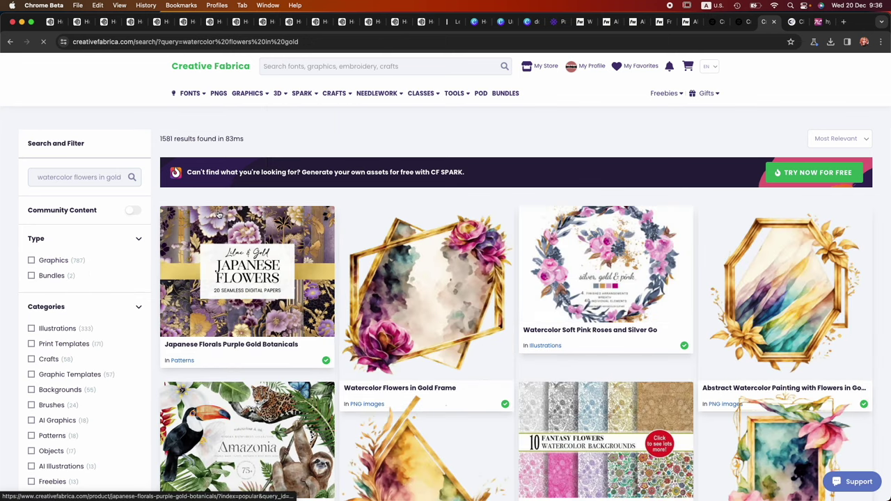
Filter the results to Graphics with the Print On Demand license and look through the floral sets.
left_click(56, 259)
scroll(105, 257, "down", 5)
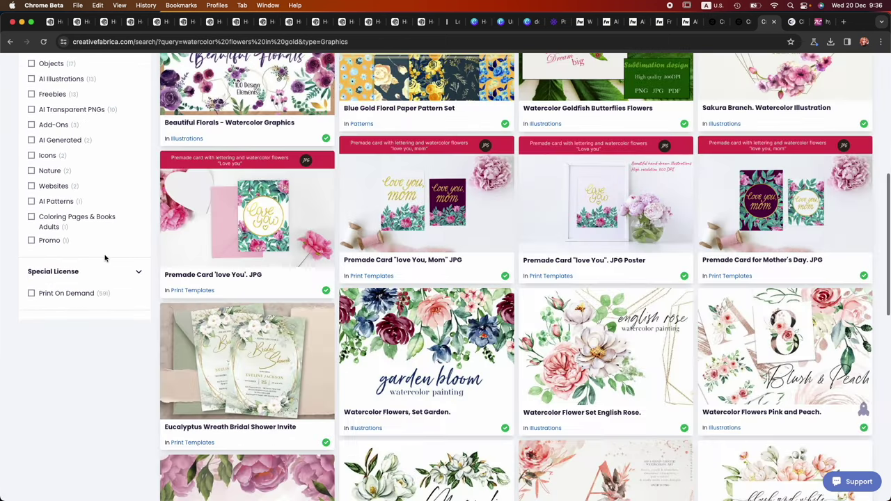
left_click(84, 293)
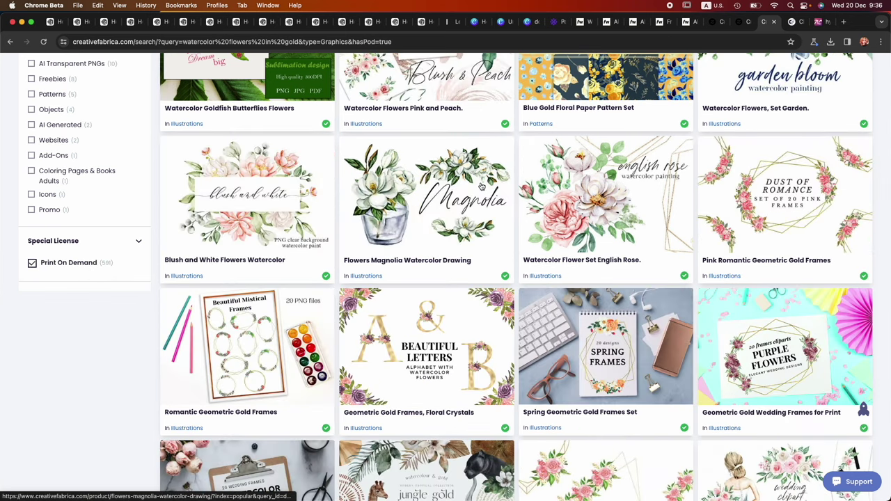
scroll(480, 186, "up", 3)
scroll(515, 209, "down", 1)
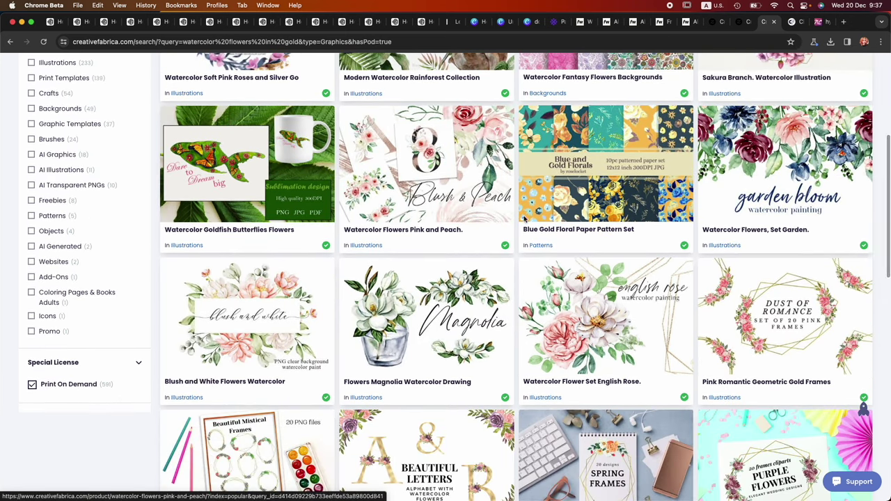
scroll(578, 351, "up", 4)
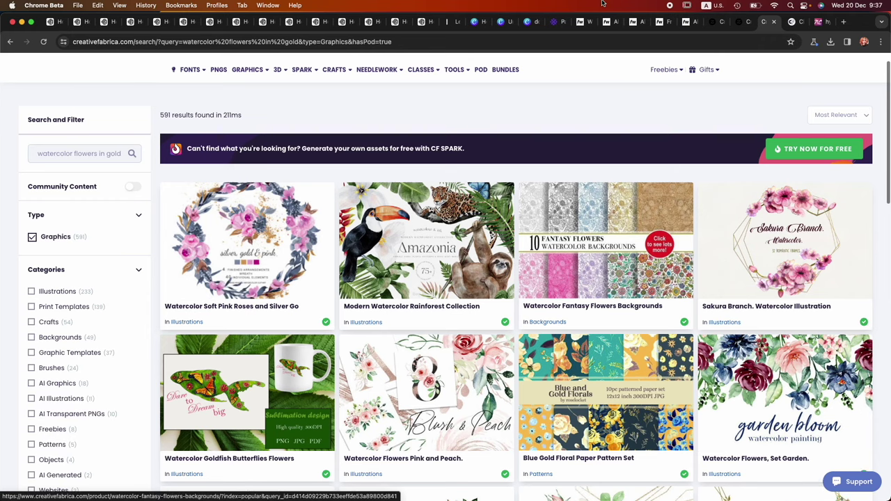
Compare the floral planner reference image in Preview with the Creative Fabrica search results.
mouse_move(613, 492)
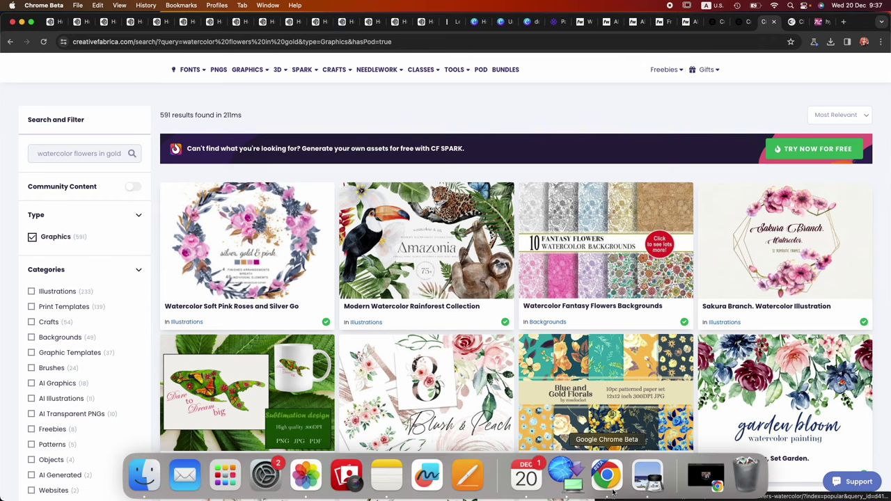
left_click(647, 475)
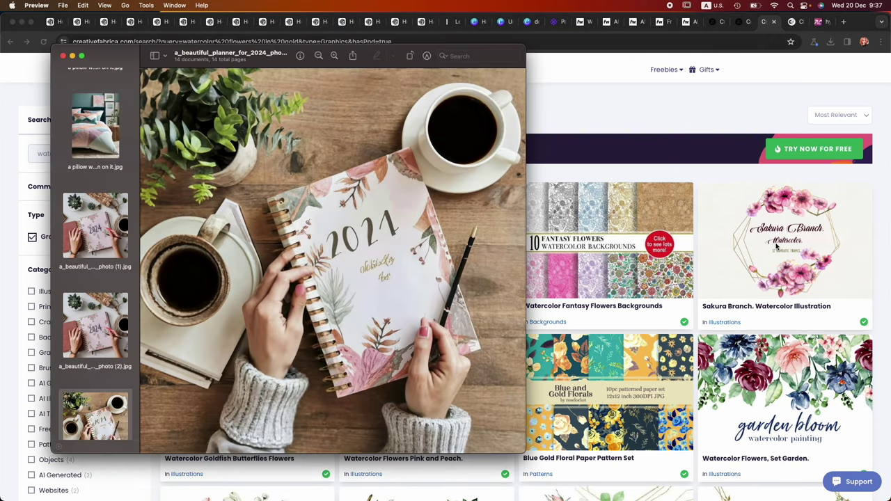
left_click(664, 106)
scroll(620, 262, "down", 1)
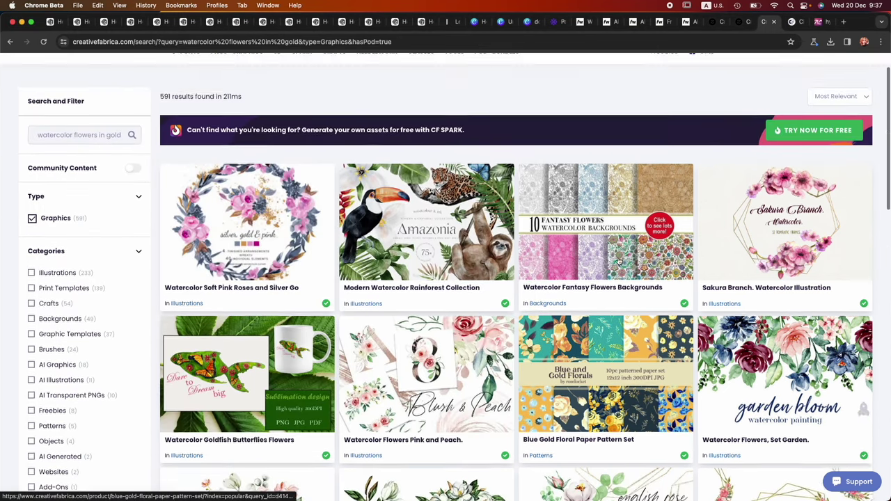
Refine the search to "watercolor tropical flowers in gold", and broaden it to "watercolor tropical flowers".
scroll(619, 261, "up", 2)
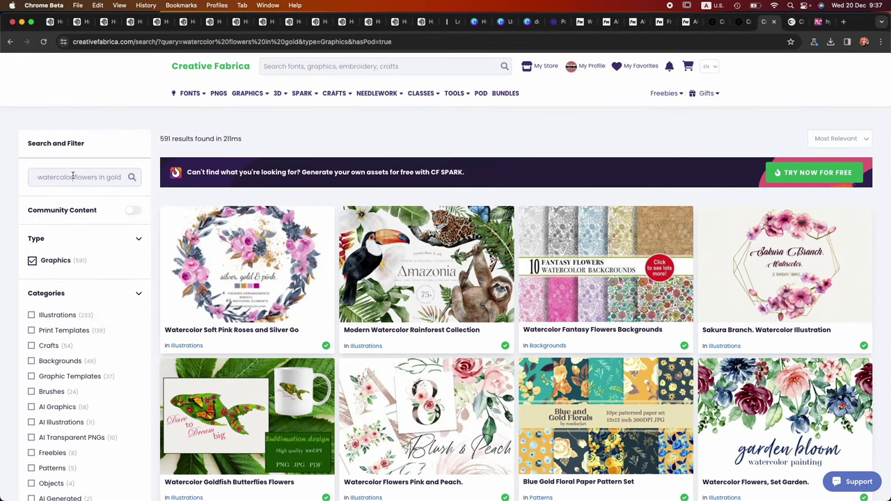
type("opical")
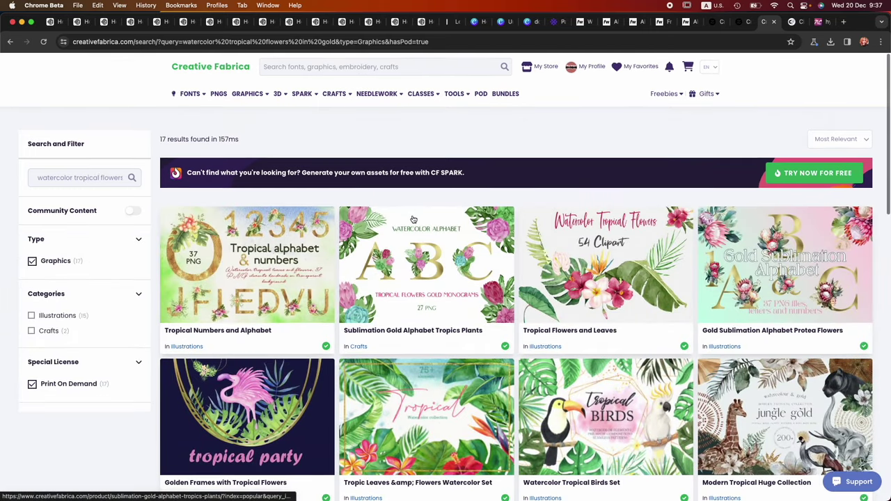
left_click(111, 179)
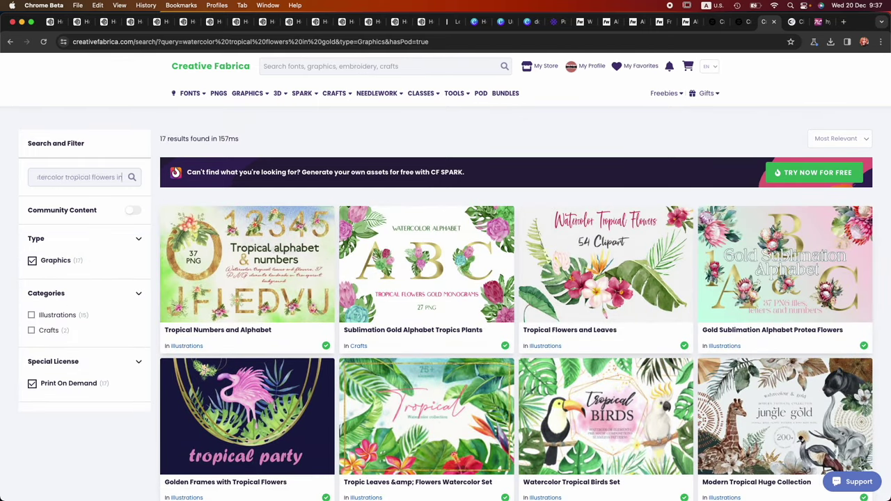
key("Return")
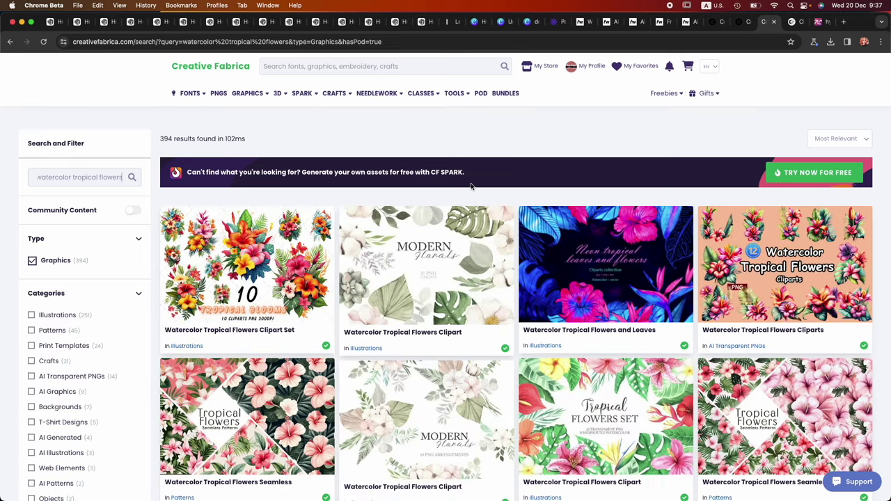
Find the Watercolor Tropical Flowers illustration with white and pink hibiscus and monstera leaves on page 2 and open it in a new tab.
scroll(472, 186, "down", 1)
scroll(471, 186, "down", 4)
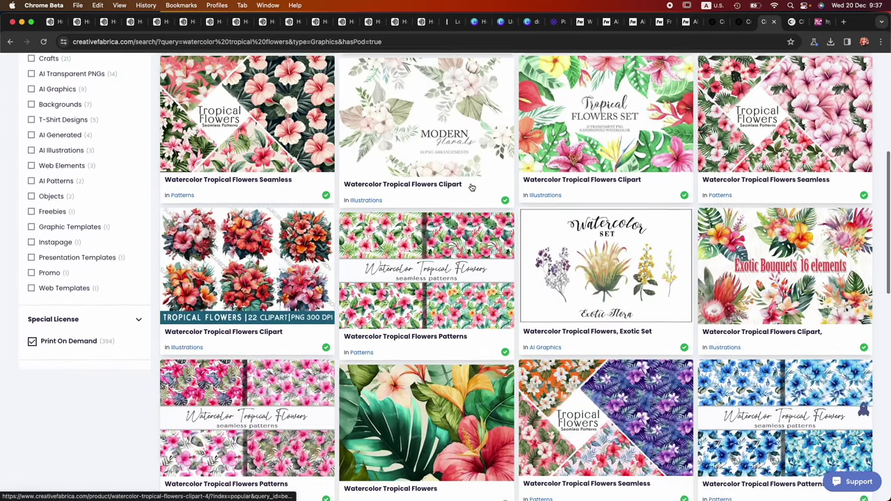
scroll(471, 186, "down", 2)
scroll(606, 182, "down", 10)
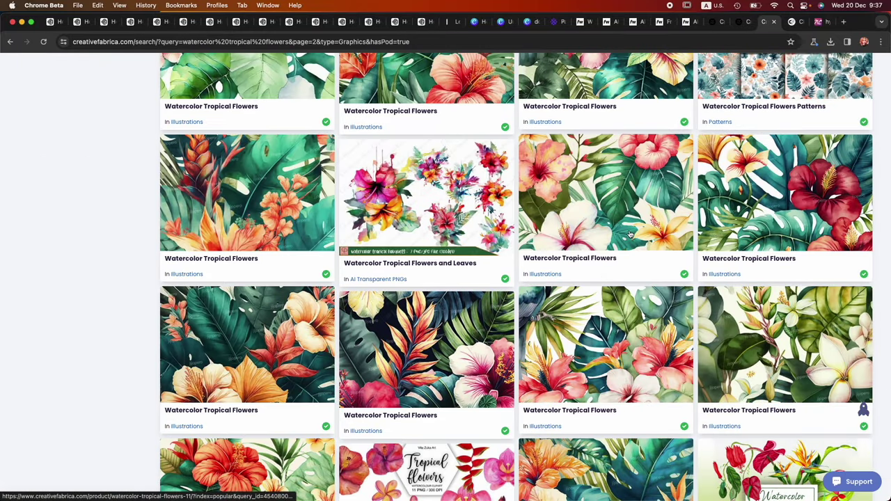
left_click(614, 209, "super")
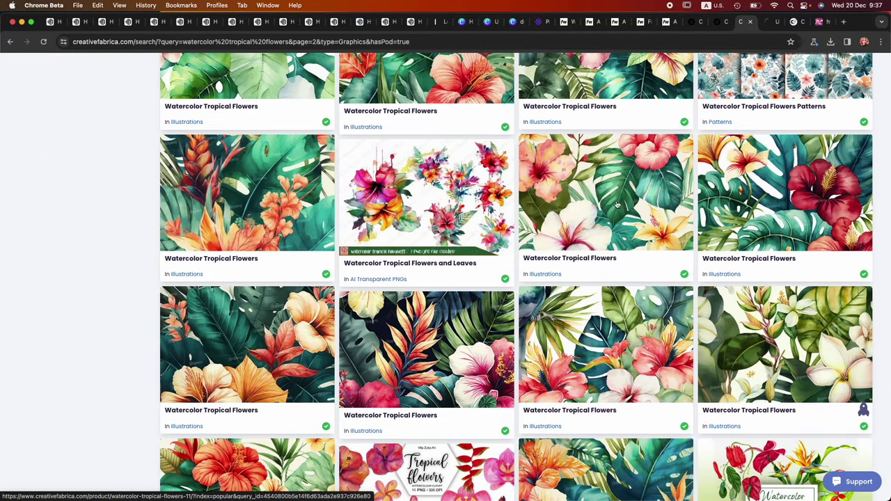
Check the reference product images in Preview again and view the Watercolor Tropical Flowers product page.
mouse_move(526, 487)
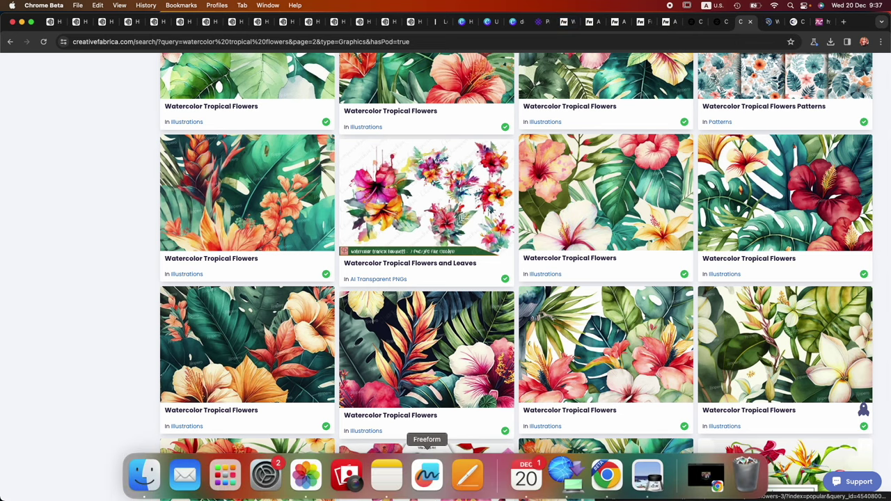
left_click(345, 475)
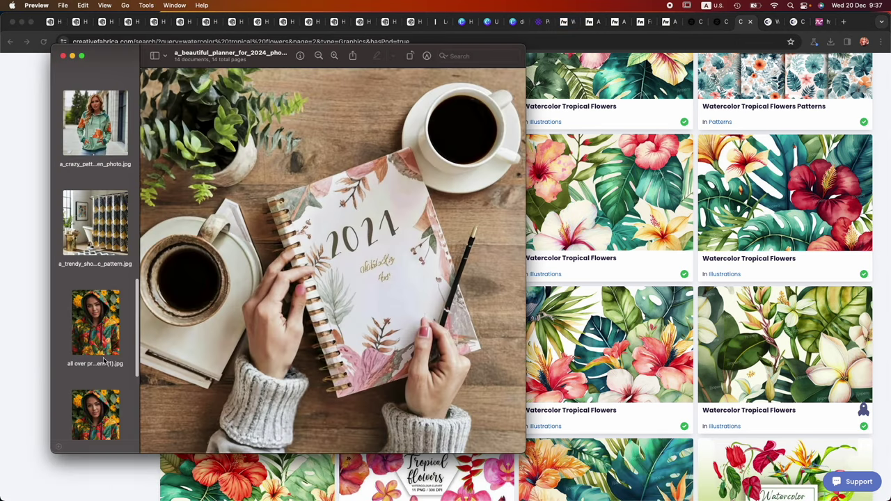
left_click(773, 23)
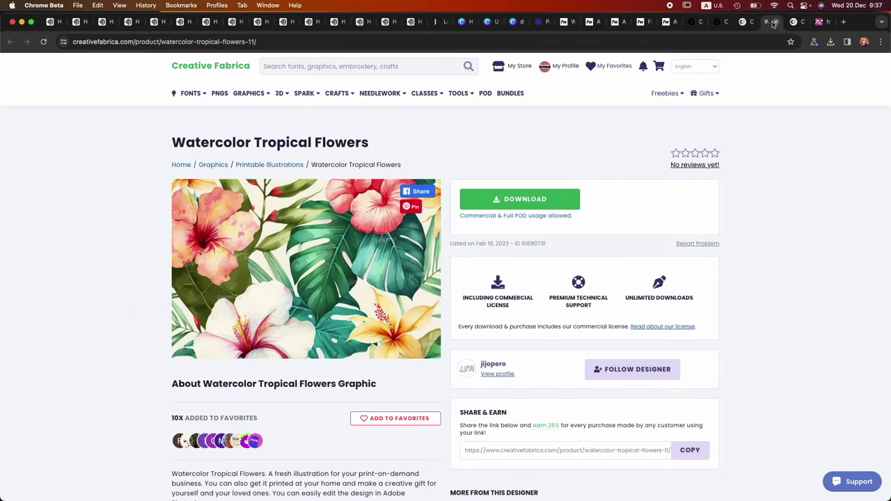
Read the description on the Watercolor Tropical Flowers product page and download the illustration.
scroll(293, 403, "down", 3)
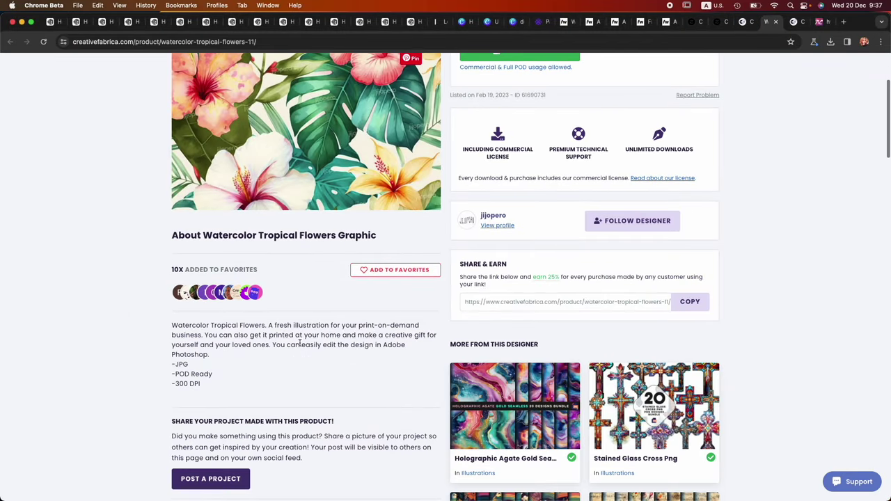
left_click(264, 337)
left_click_drag(240, 337, 351, 347)
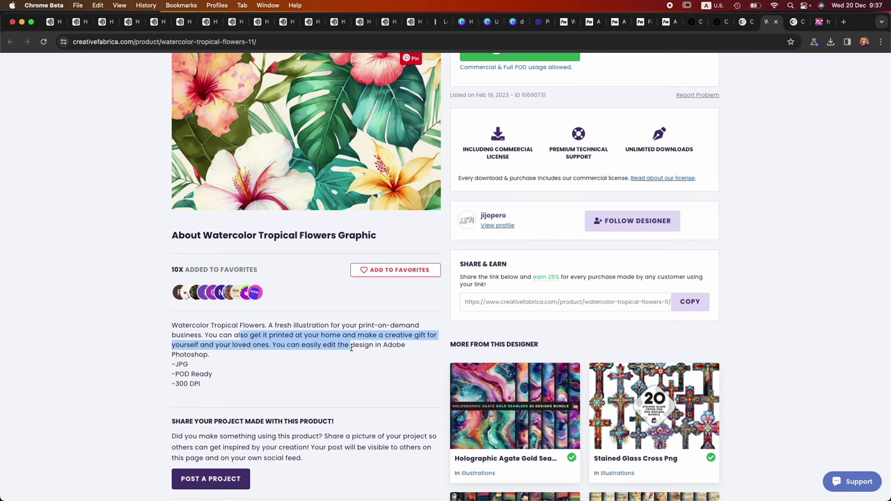
scroll(351, 347, "up", 2)
left_click(351, 347)
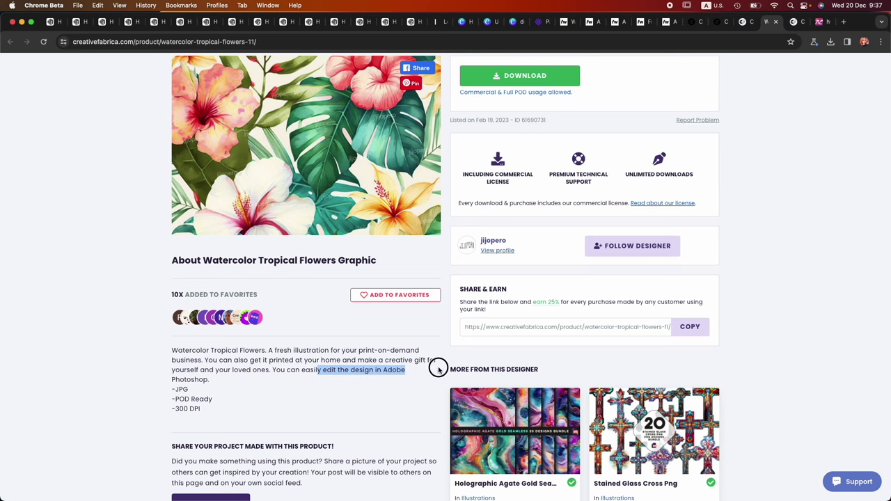
scroll(324, 404, "up", 2)
scroll(317, 411, "up", 5)
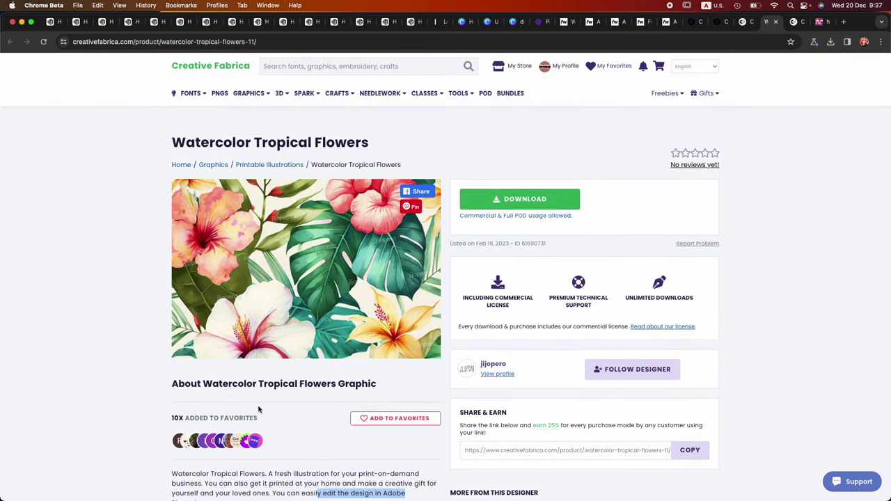
left_click_drag(238, 382, 369, 383)
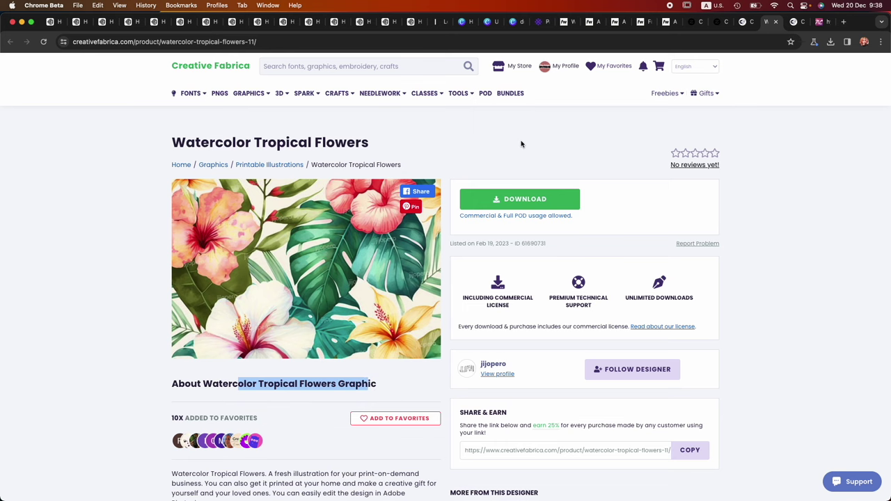
left_click(487, 199)
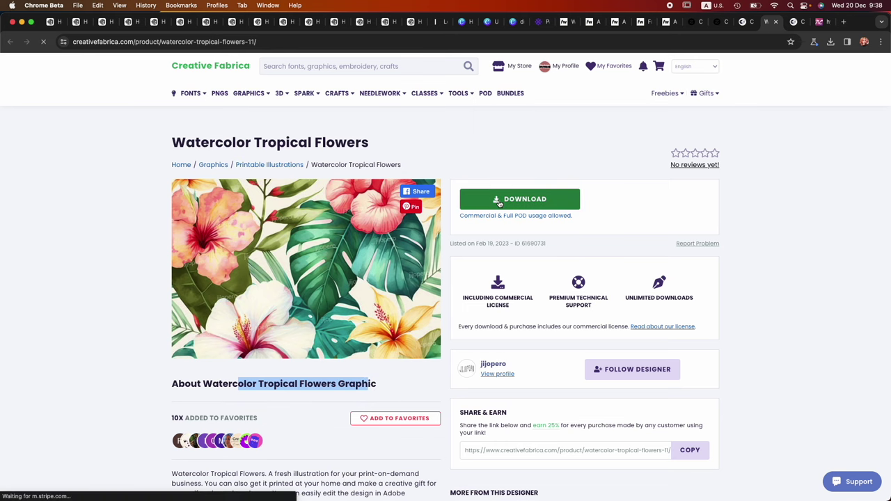
Find the Tropical Flowers Watercolor Sublimation set of 14 transparent PNGs in the search results and download it.
left_click(742, 23)
scroll(449, 290, "down", 10)
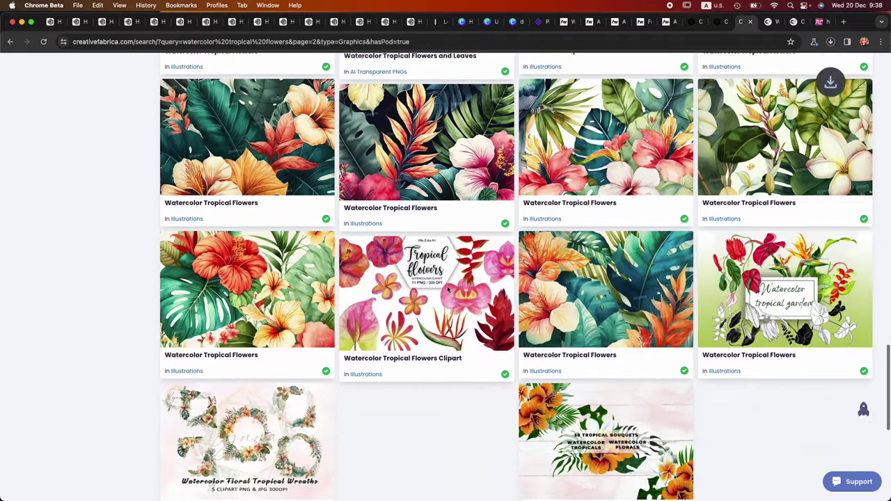
scroll(555, 210, "down", 10)
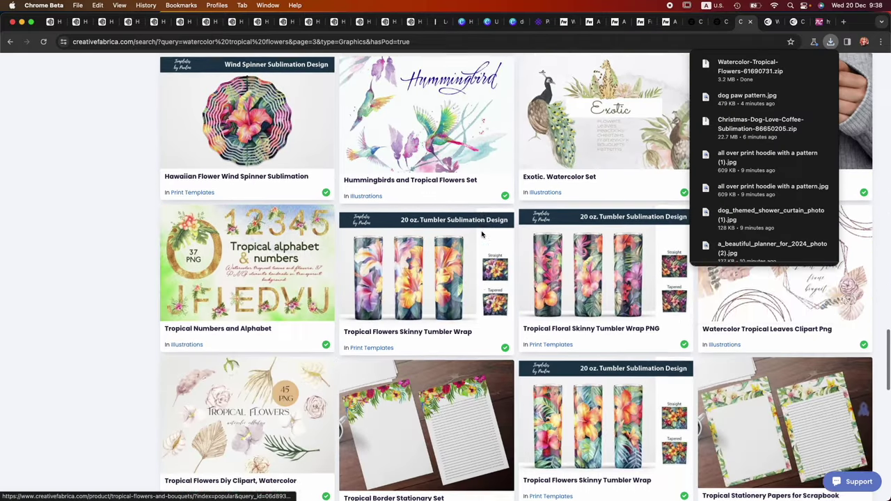
scroll(577, 182, "down", 10)
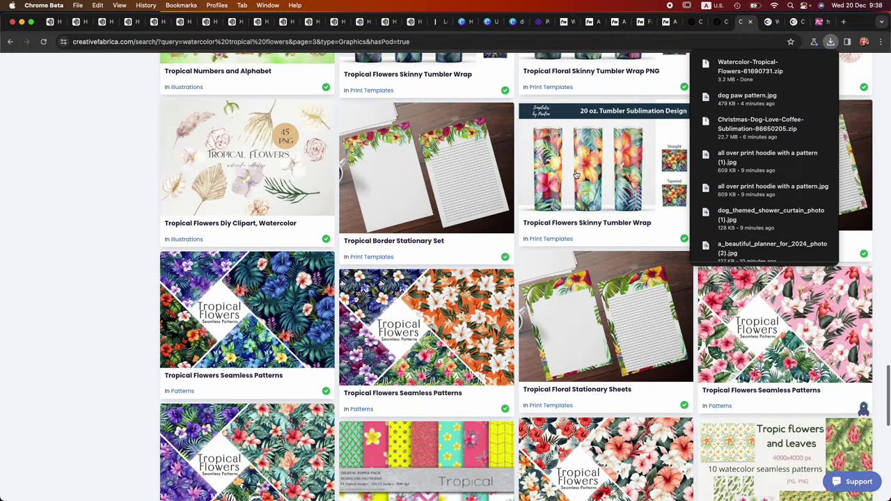
scroll(506, 234, "down", 8)
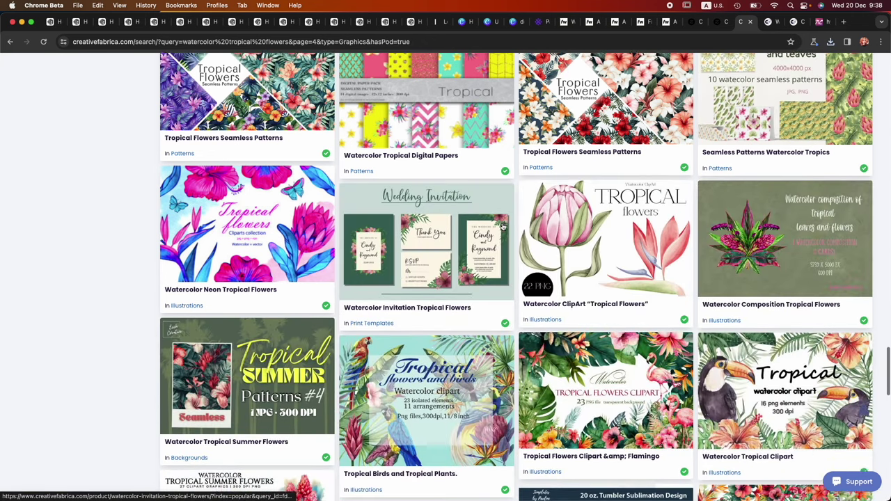
scroll(605, 200, "down", 8)
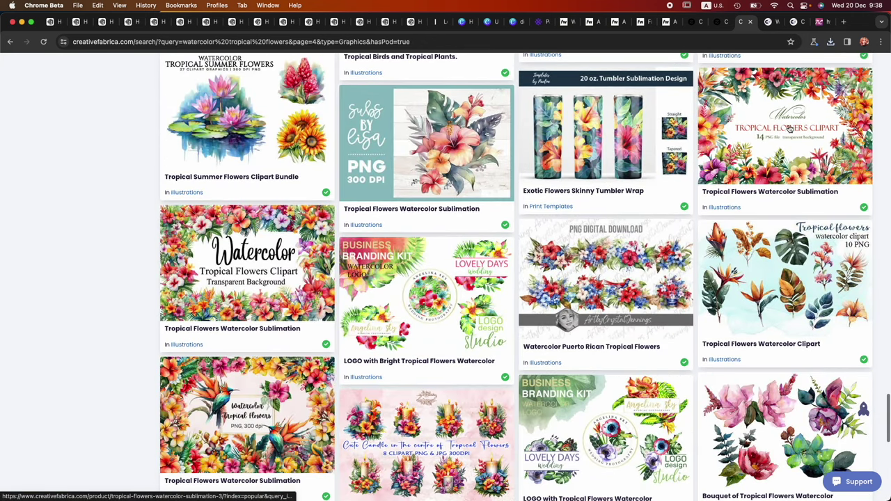
left_click(780, 148)
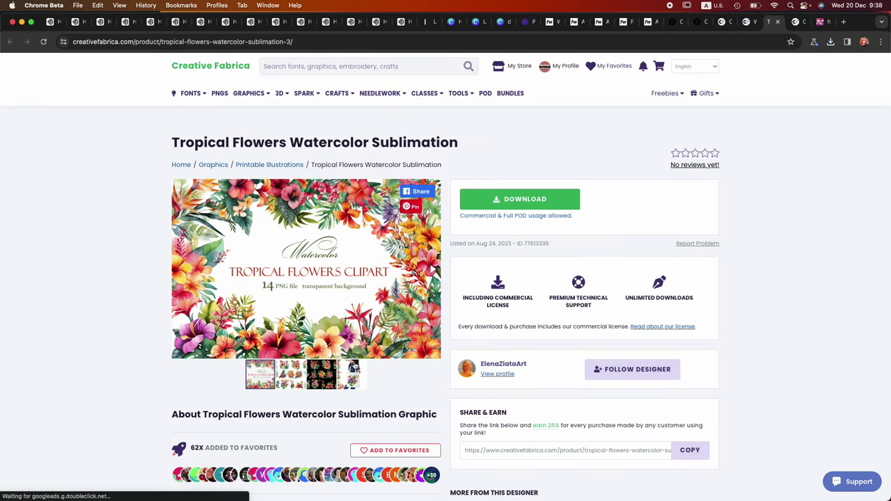
left_click(512, 200)
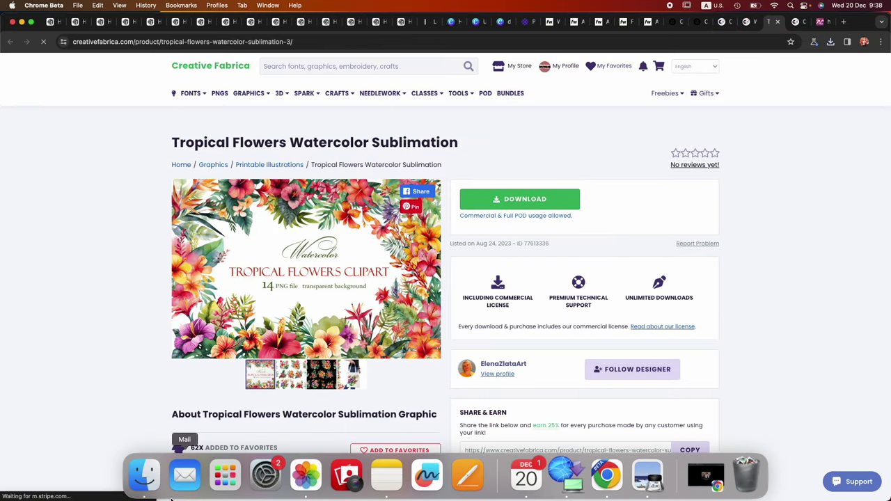
Extract the Watercolor-Tropical-Flowers zip in the Downloads folder and open 1_0011_Capa 9.jpg from its extracted folder in Preview.
left_click(143, 485)
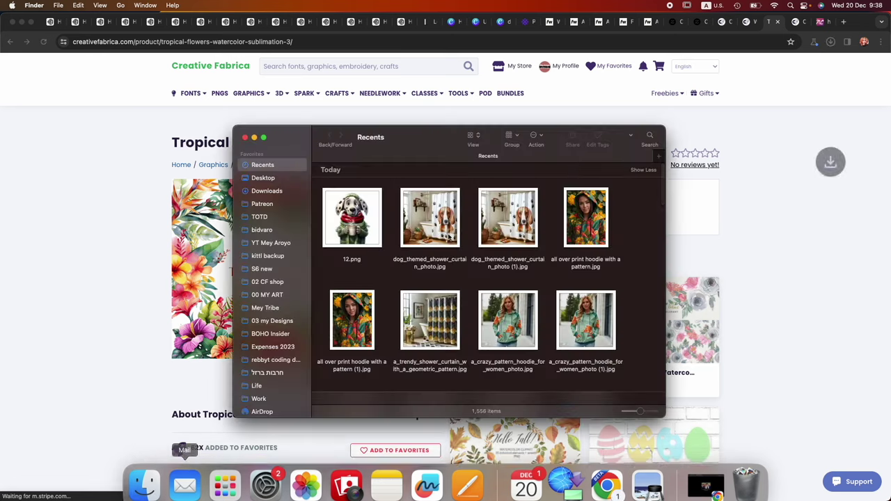
left_click(273, 191)
scroll(400, 318, "down", 2)
left_click(337, 323)
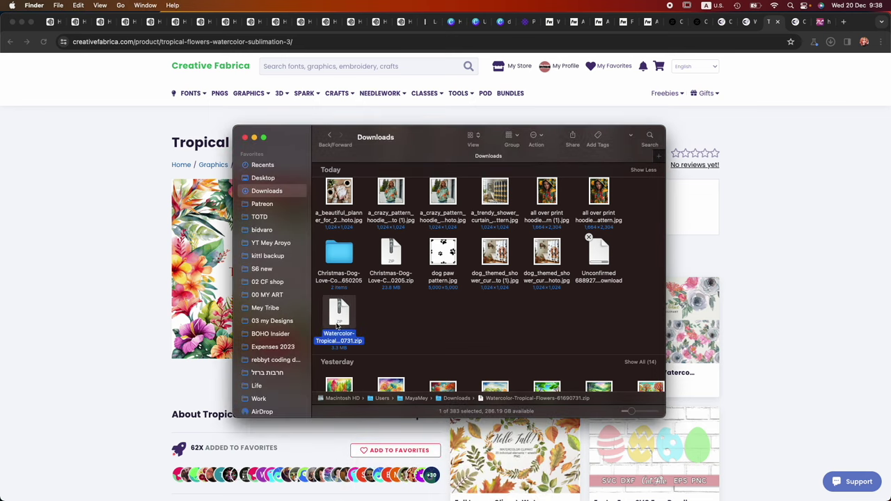
double_click(341, 315)
double_click(398, 194)
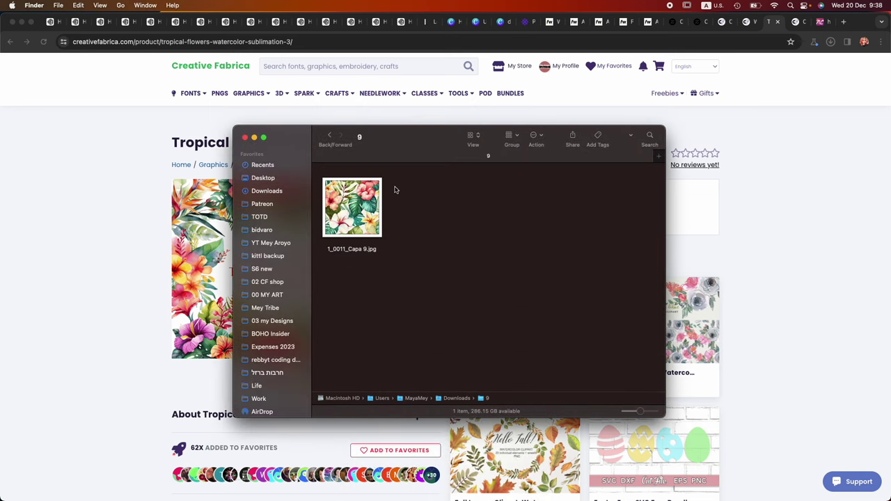
double_click(361, 217)
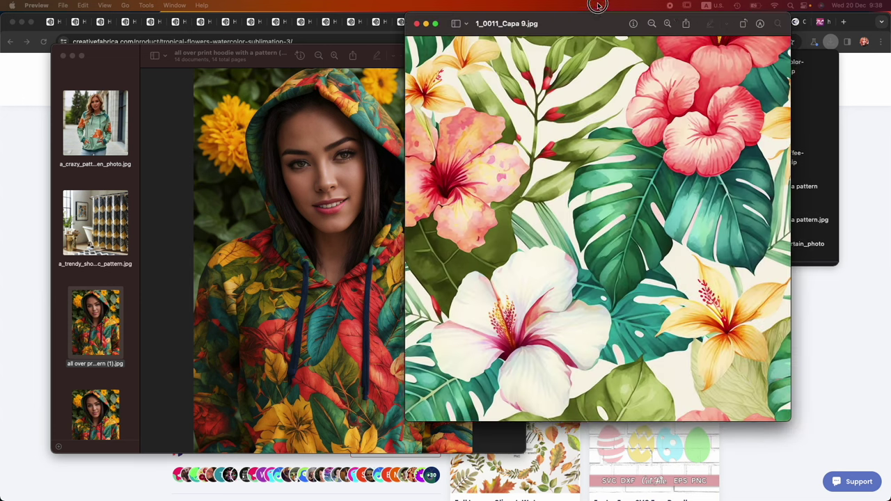
Check the pixel dimensions and resolution of 1_0011_Capa 9.jpg, leaving its size unmodified, and close the image.
left_click_drag(602, 40, 403, 92)
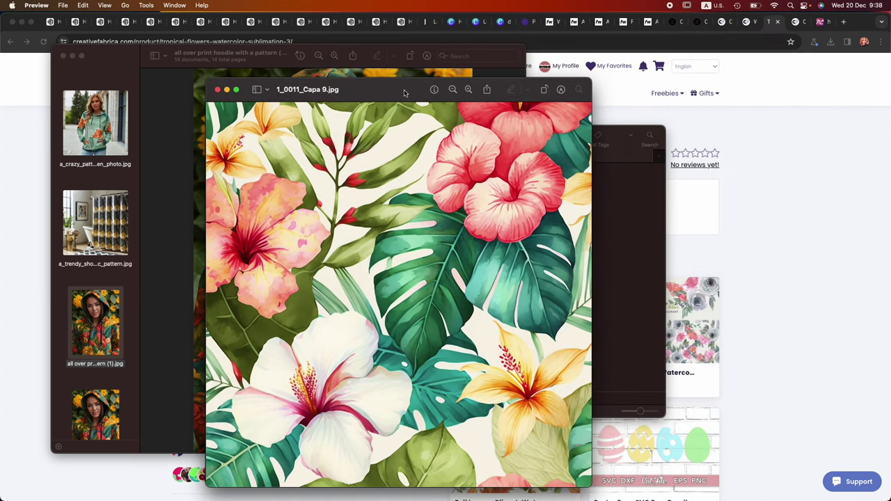
left_click(559, 90)
left_click(387, 108)
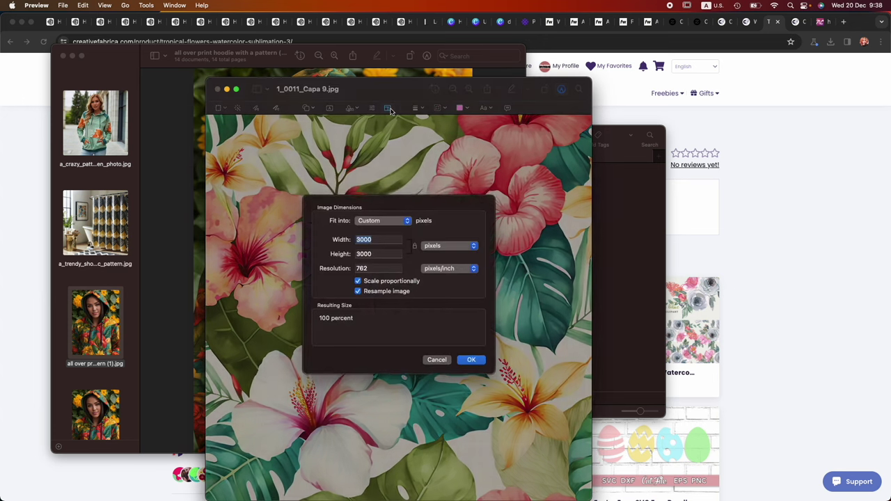
left_click(471, 362)
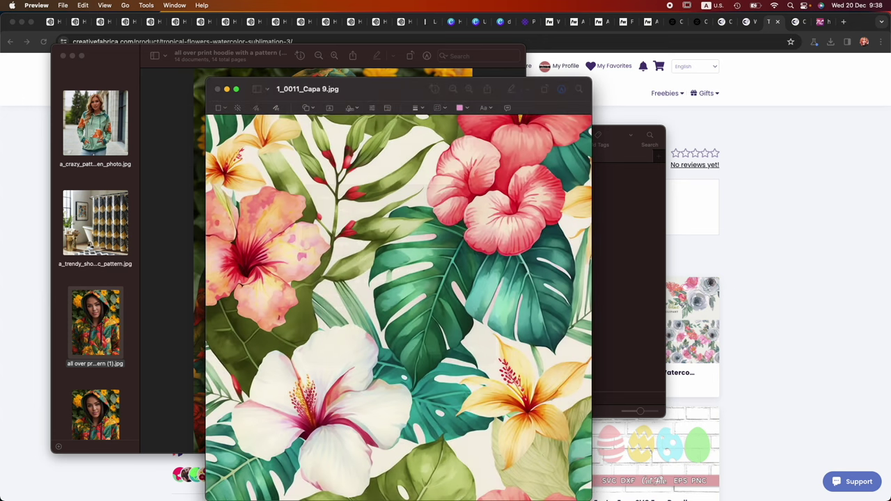
left_click(218, 89)
Extract the Tropical-Flowers-Watercolor zip in the Downloads folder and open the extracted tropical1 folder.
left_click(606, 210)
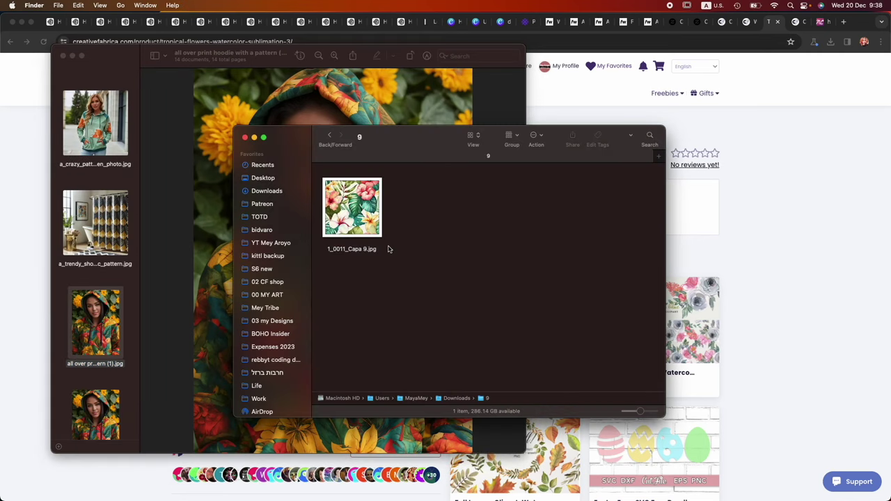
left_click(265, 192)
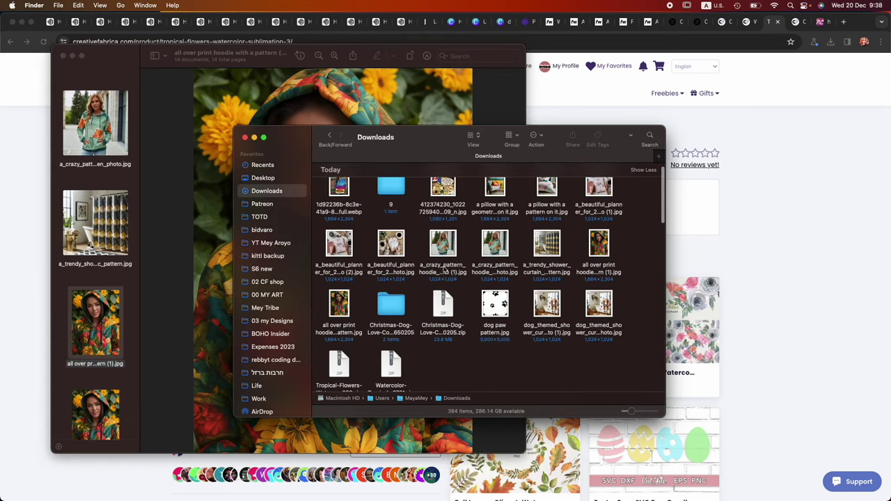
scroll(409, 333, "down", 1)
double_click(408, 338)
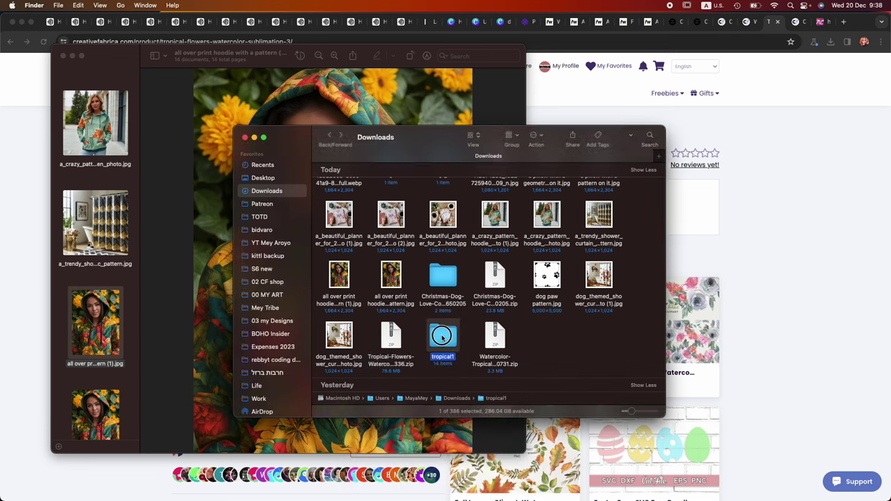
double_click(441, 342)
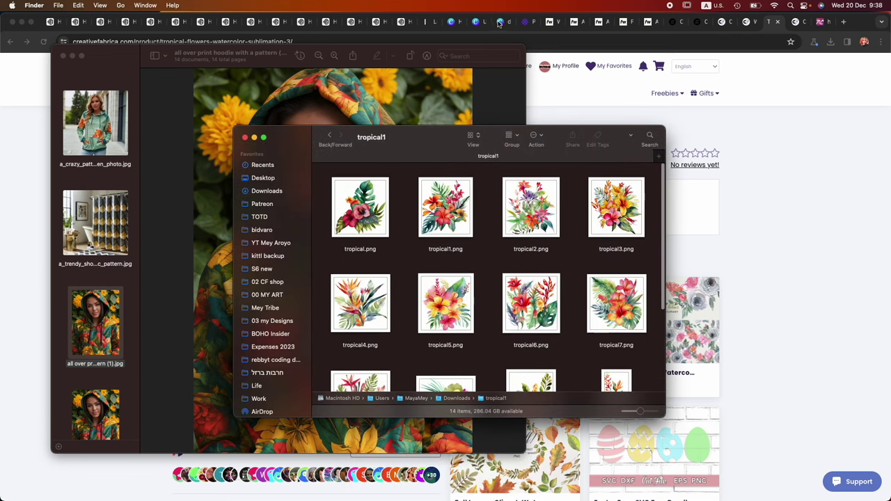
Upload all the PNG images from the tropical1 folder to the blank 8.5 × 11 in design in Canva.
left_click(498, 21)
key("ctrl+shift+Tab")
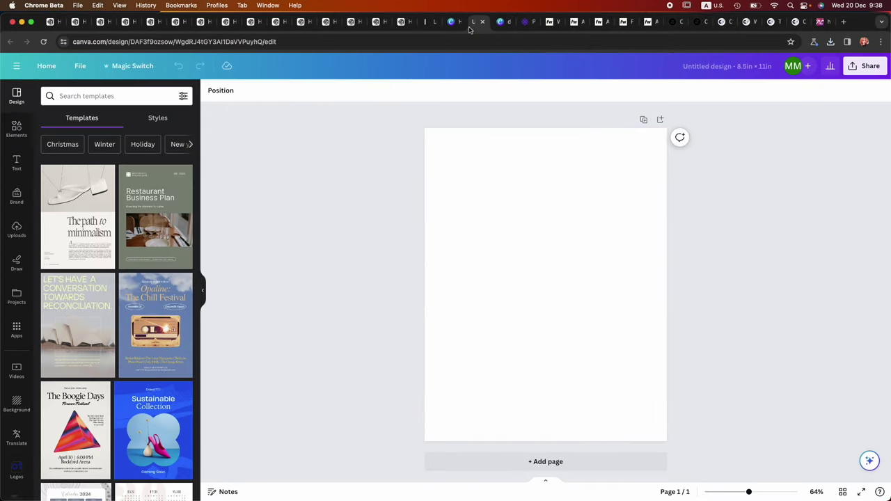
left_click(144, 483)
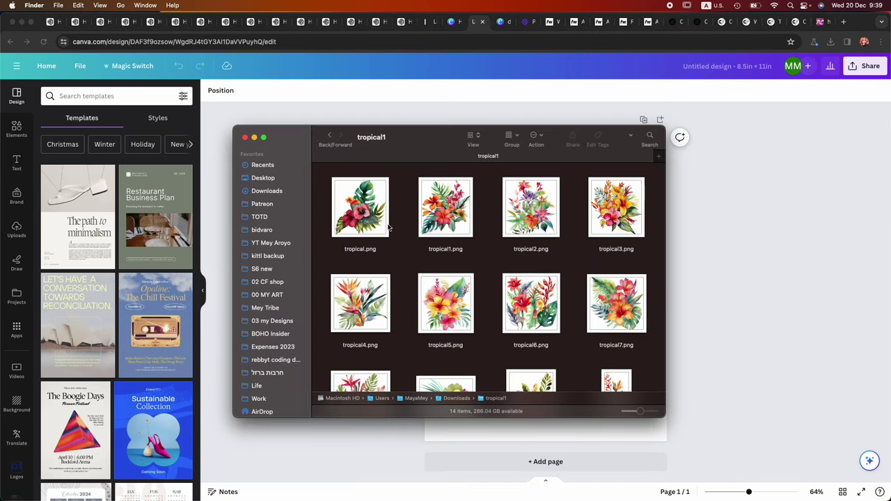
key("super+a")
left_click_drag(369, 212, 292, 261)
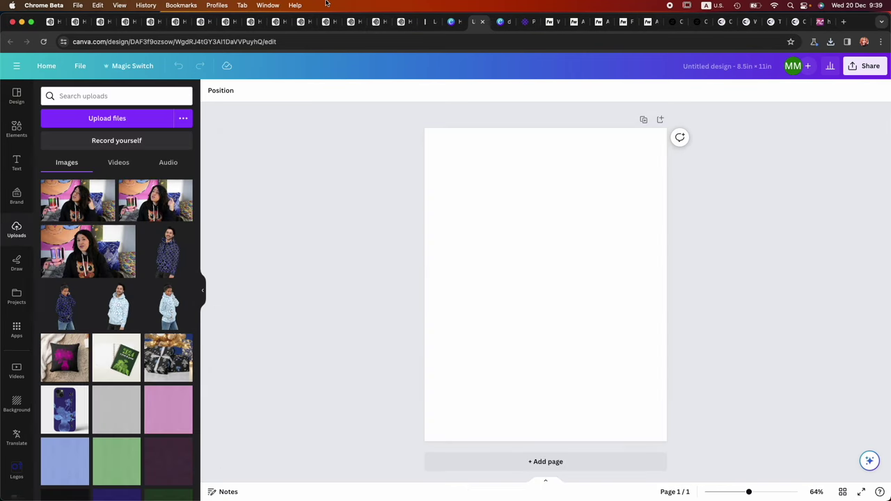
Switch to Preview and view the 2024 planner reference photo with the floral cover and two coffee cups.
left_click(647, 476)
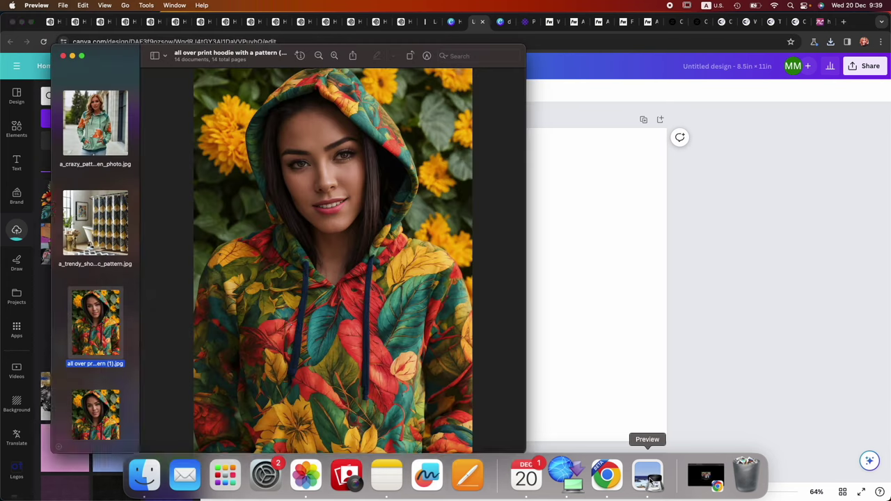
scroll(118, 268, "down", 5)
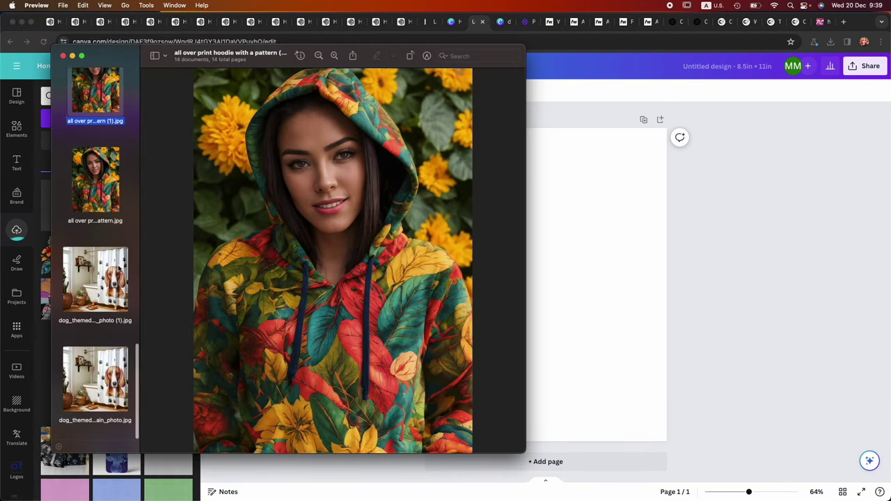
scroll(95, 309, "up", 8)
scroll(95, 309, "up", 10)
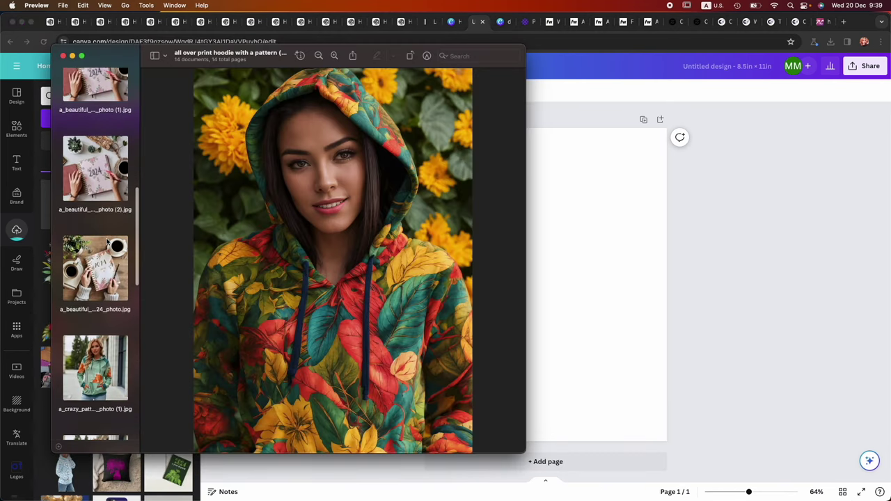
left_click(105, 390)
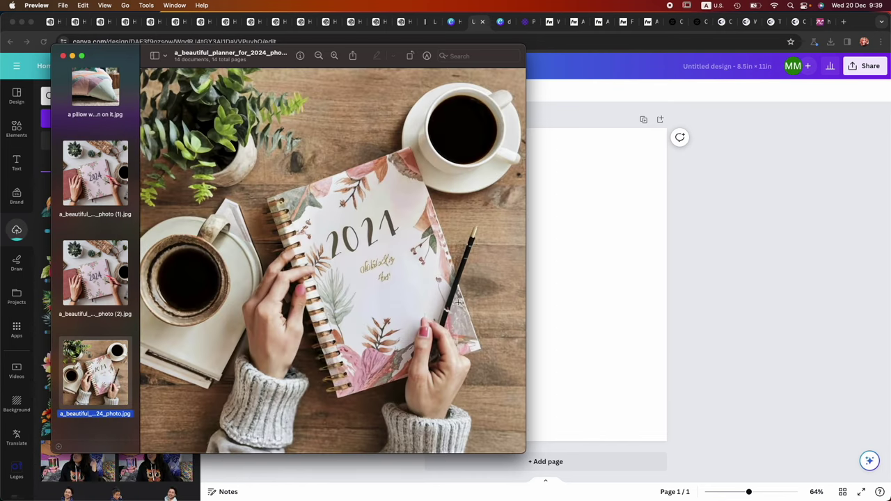
Switch back to the Canva design and place the orange hibiscus graphic, enlarged, in the cover's bottom-left corner.
left_click(605, 213)
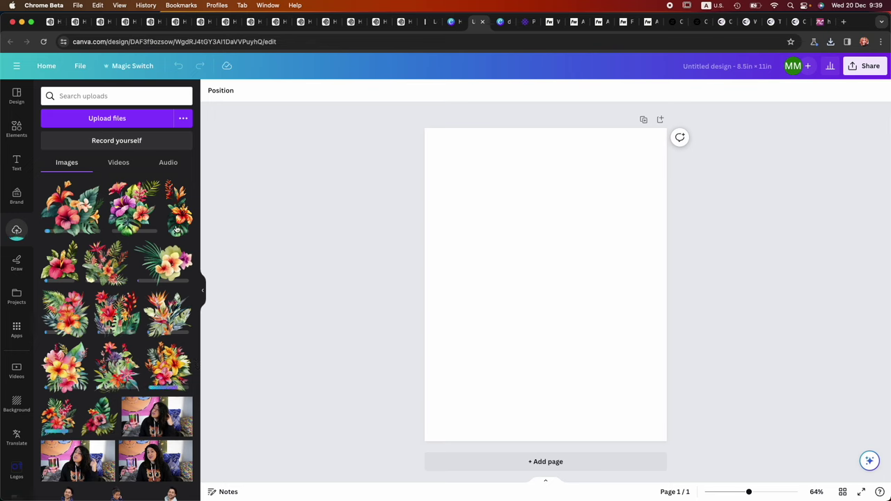
left_click(176, 230)
left_click_drag(572, 283, 478, 367)
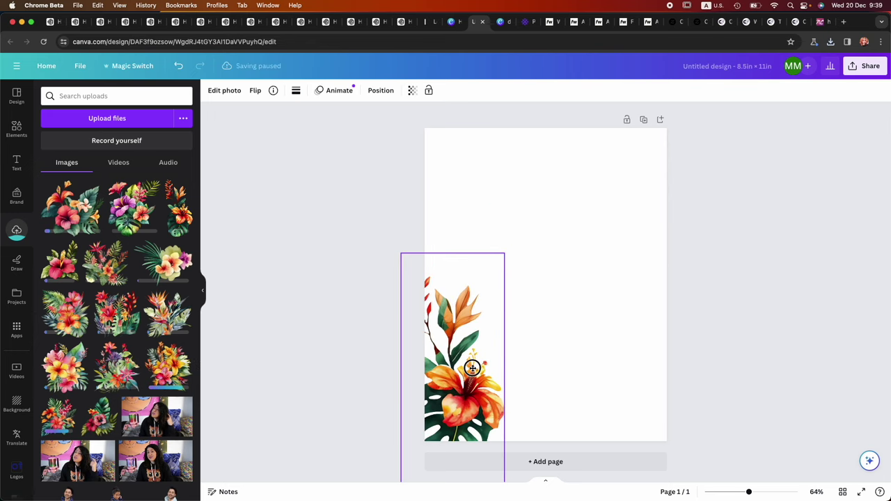
left_click_drag(506, 254, 535, 183)
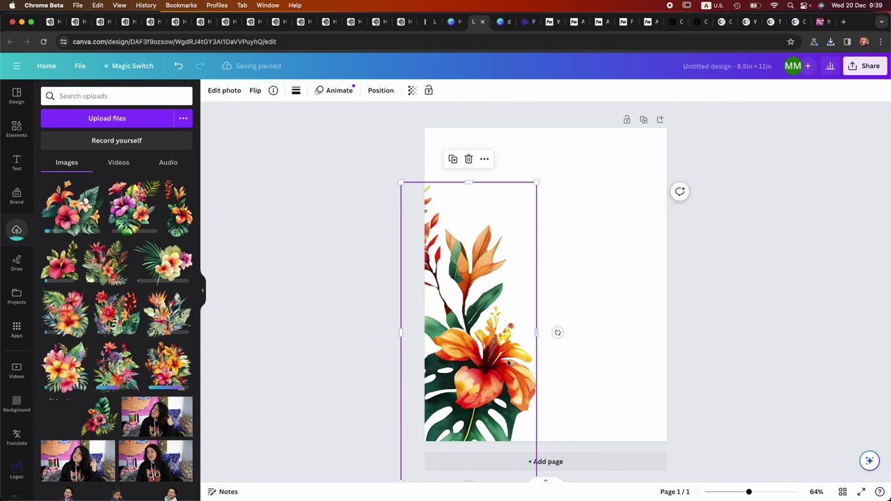
left_click_drag(480, 313, 474, 332)
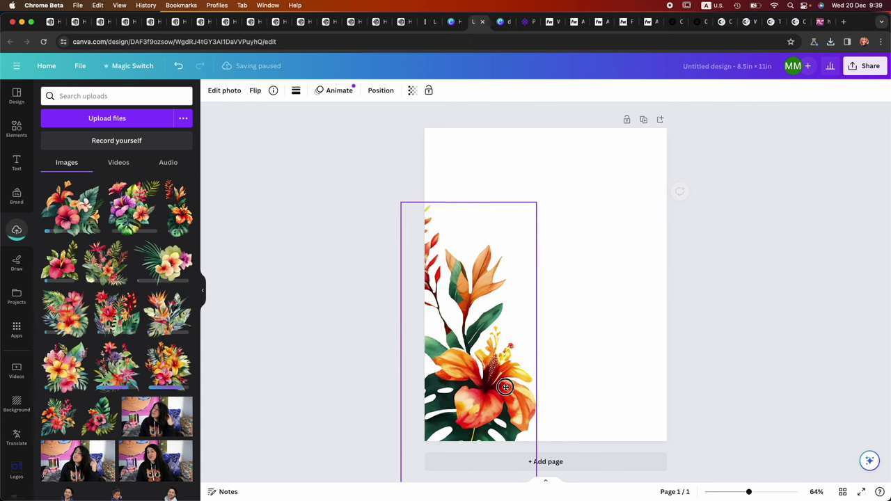
Add the yellow and pink hibiscus bouquet, rotate and shrink it, and position it in the cover's top-left corner.
left_click(67, 378)
left_click_drag(545, 403, 459, 201)
left_click_drag(582, 262, 524, 160)
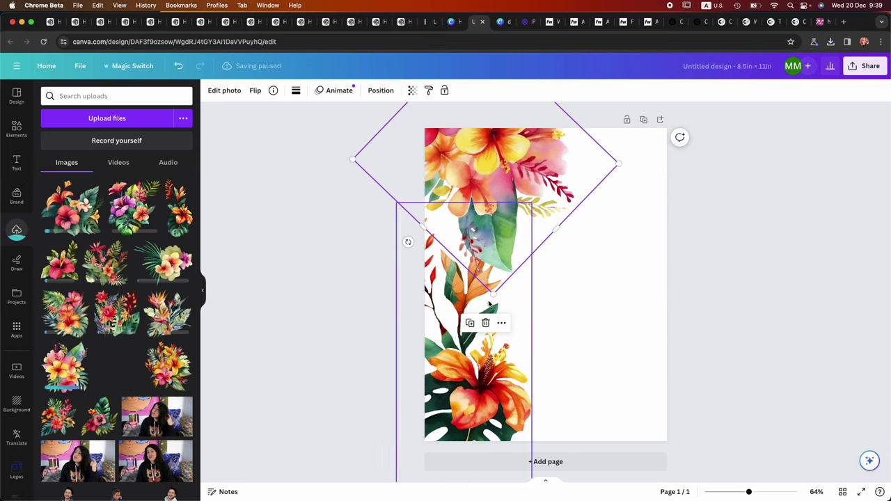
left_click_drag(493, 293, 483, 249)
left_click_drag(489, 156, 497, 191)
Place the bird-of-paradise graphic in the cover's bottom-right corner and the rotated purple-flower bouquet in the top-right corner.
left_click_drag(545, 394, 663, 425)
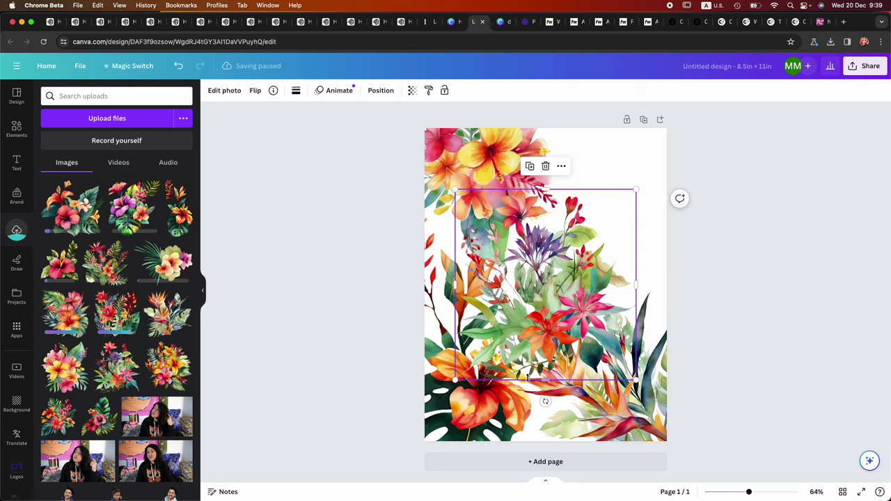
left_click_drag(544, 401, 599, 181)
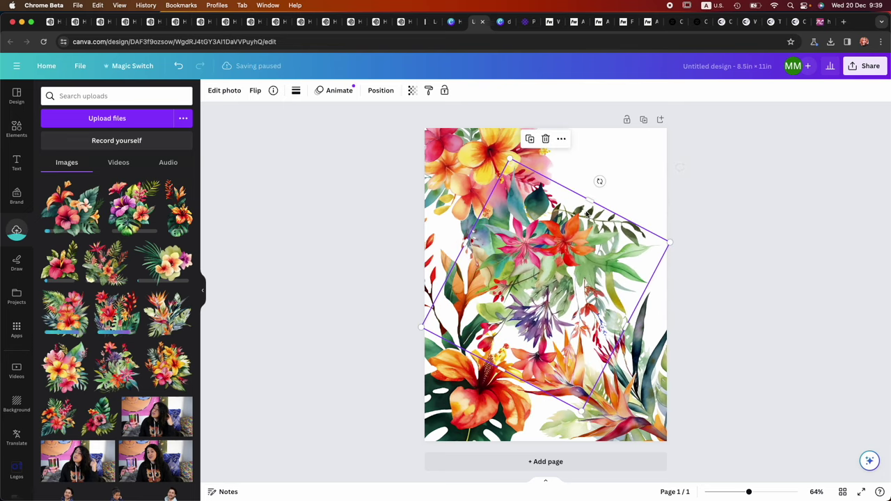
left_click_drag(614, 229, 694, 123)
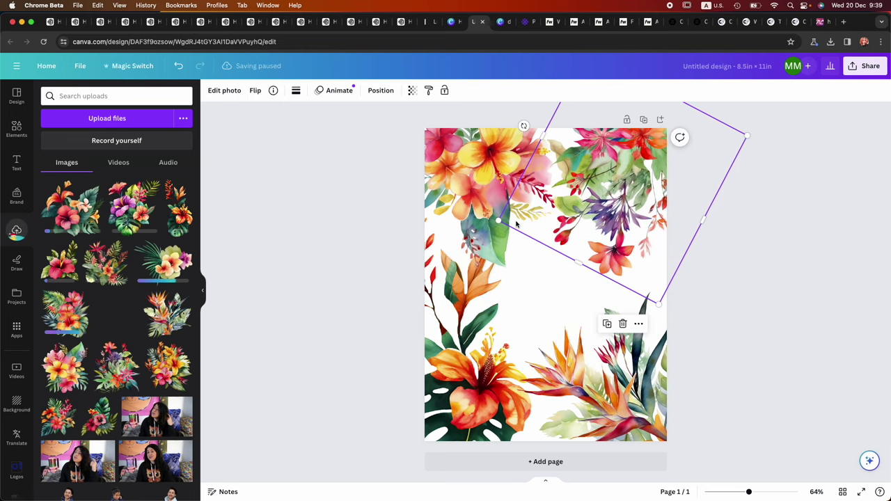
Delete the yellow and pink hibiscus bouquet and the orange hibiscus graphic from the cover's left side.
key("Delete")
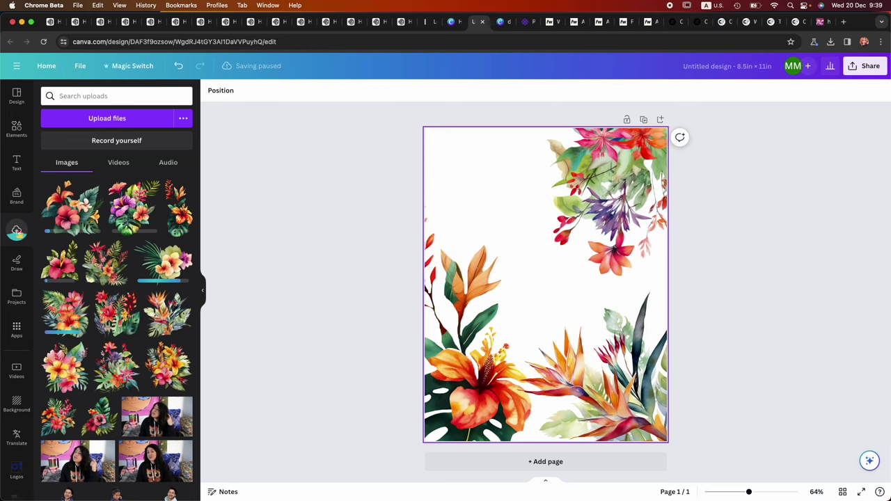
left_click(462, 375)
key("Delete")
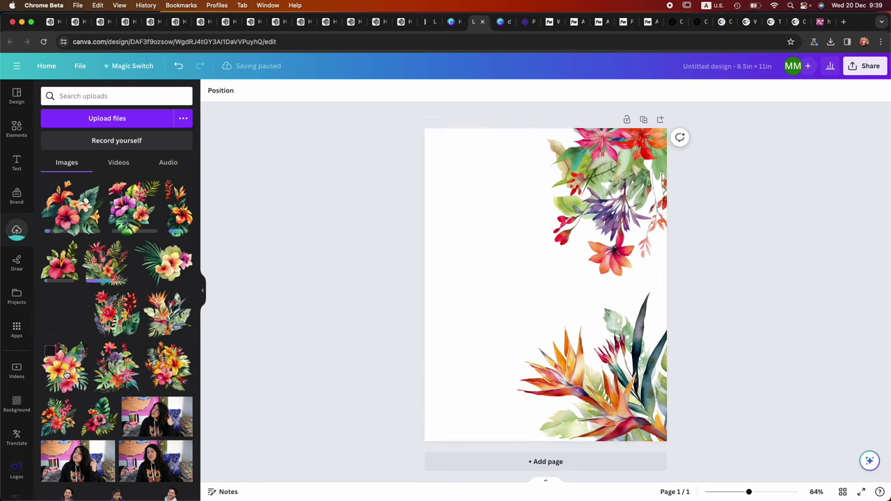
Add the yellow and pink hibiscus bouquet at a reduced size in the bottom-left corner and shift the bird-of-paradise graphic outward.
left_click_drag(66, 374, 501, 275)
left_click_drag(556, 286, 477, 382)
left_click_drag(554, 281, 522, 322)
left_click_drag(458, 405, 484, 390)
left_click_drag(598, 399, 624, 392)
Try deleting the purple-flower bouquet from the cover's top-right corner, and undo the deletion.
left_click(773, 181)
left_click(624, 197)
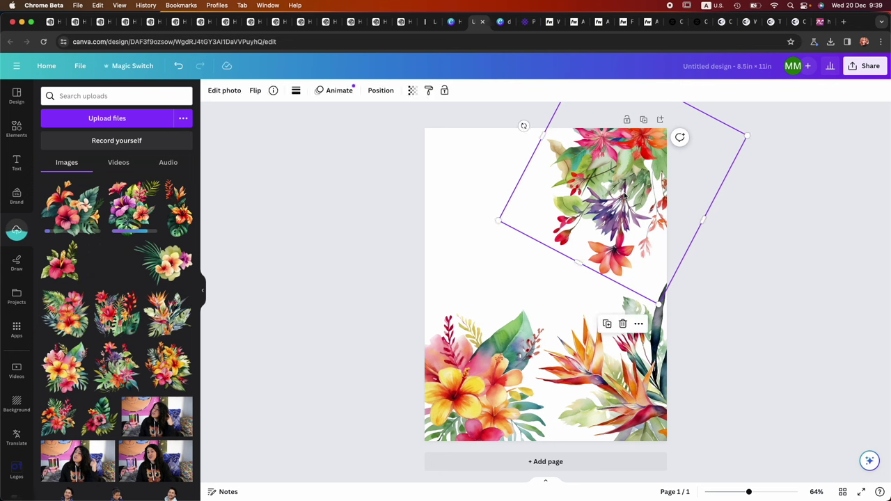
key("BackSpace")
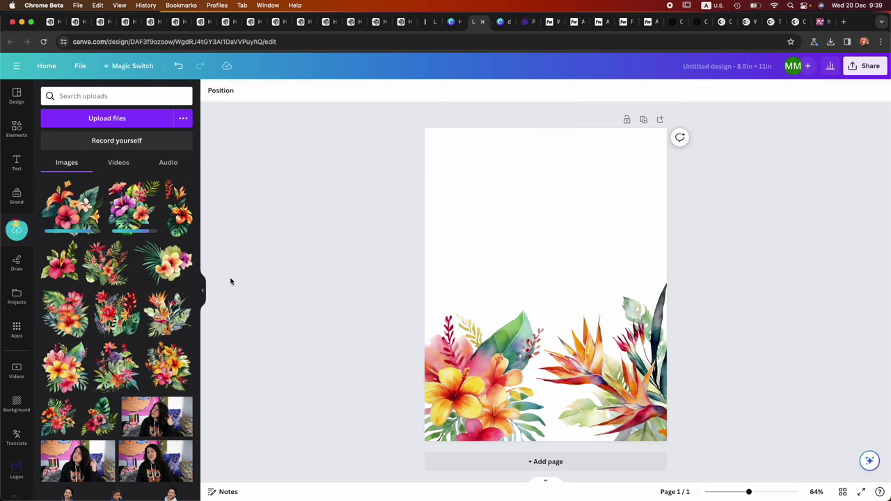
key("super+z")
Rotate the bird-of-paradise graphic into the cover's top-left corner and the purple-flower bouquet into the bottom-right corner.
left_click(596, 402)
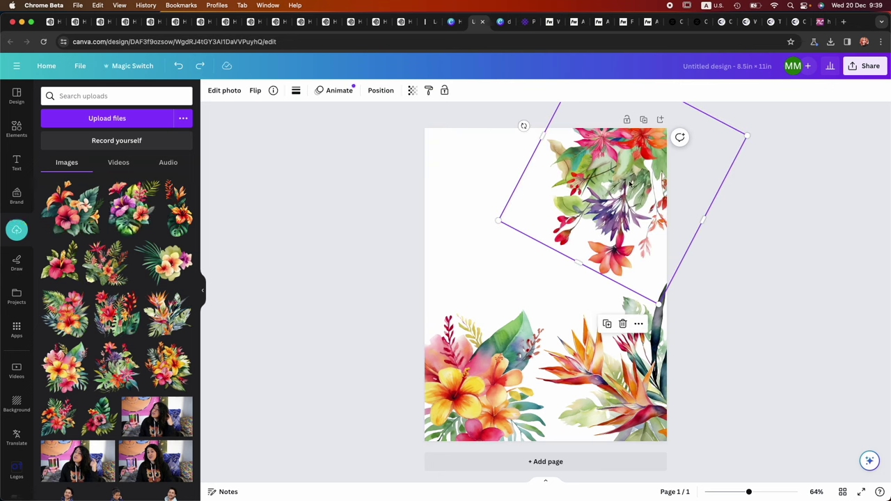
mouse_move(679, 264)
left_mouse_down()
mouse_move(712, 359)
mouse_move(612, 304)
mouse_move(680, 266)
left_mouse_up()
left_click_drag(582, 288, 654, 174)
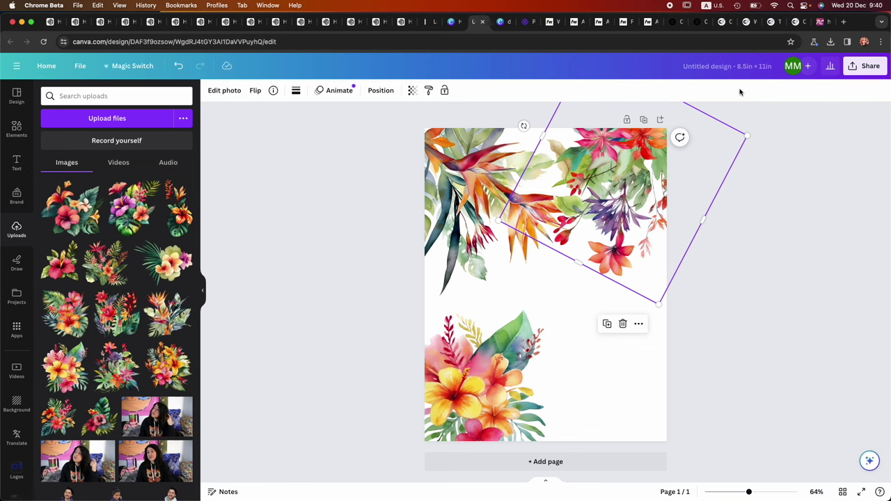
left_click_drag(526, 125, 670, 285)
left_click_drag(640, 189, 637, 403)
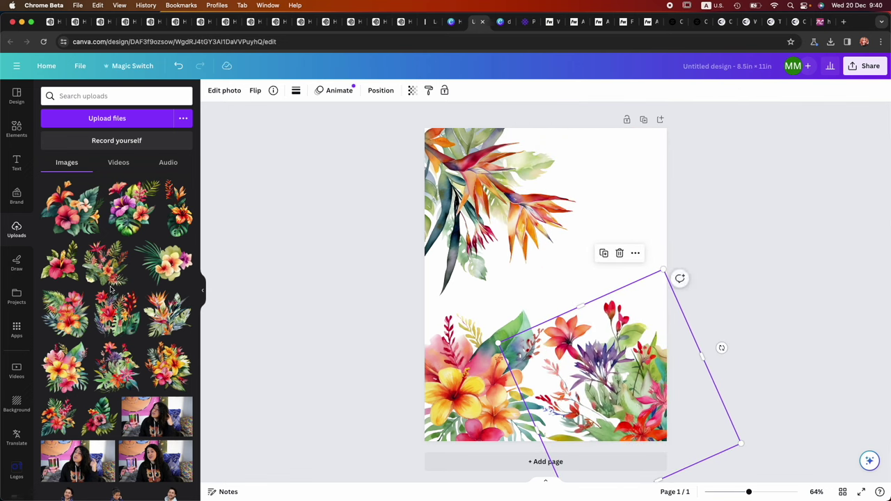
Add the peach hibiscus and palm leaf graphic, rotate it 45°, and move it to the cover's top-right corner.
left_click(174, 257)
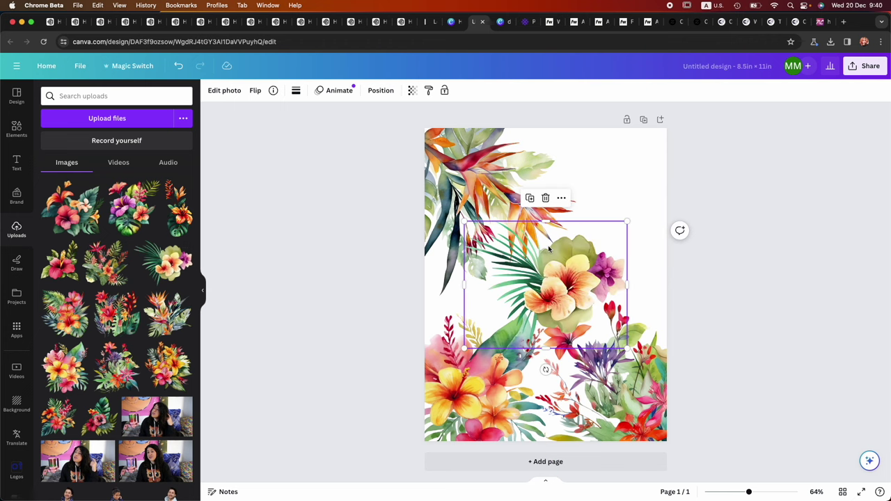
left_click_drag(546, 369, 505, 369)
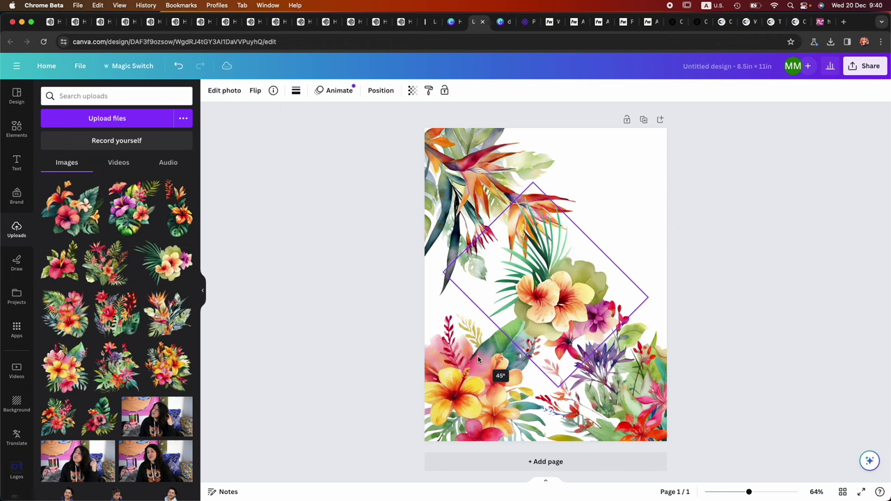
left_click_drag(584, 287, 491, 172)
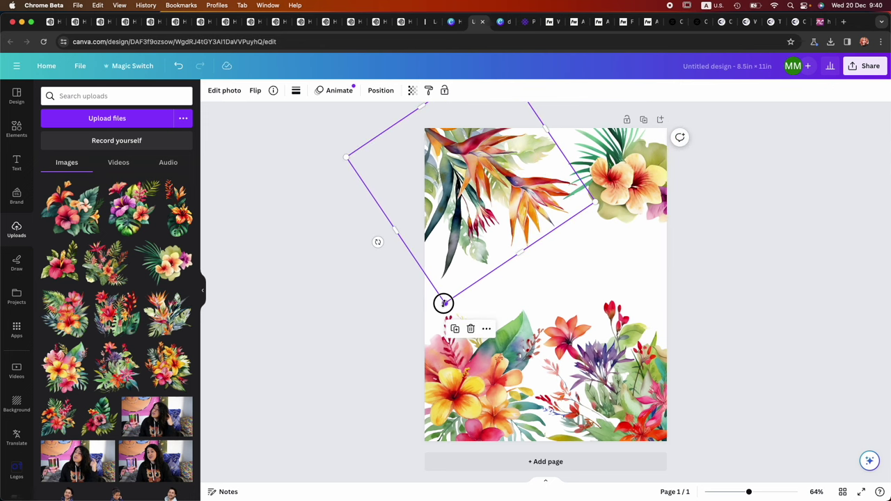
Shrink and reposition the bird-of-paradise graphic in its corner, and rotate the peach hibiscus graphic further clockwise.
left_click_drag(441, 302, 452, 253)
left_click_drag(460, 170, 455, 197)
left_click(556, 224)
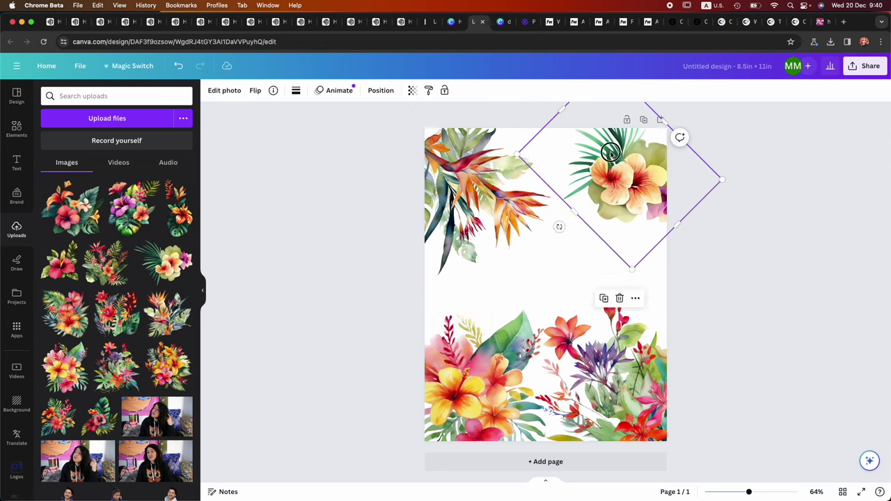
left_click_drag(559, 223, 536, 142)
mouse_move(623, 191)
left_mouse_down()
mouse_move(634, 185)
mouse_move(616, 185)
left_mouse_up()
Shift the purple-flower bouquet slightly further into the cover's bottom-right corner.
left_click(654, 292)
left_click_drag(721, 347, 743, 362)
left_click(728, 219)
Download the floral cover design as a JPG.
left_click(865, 65)
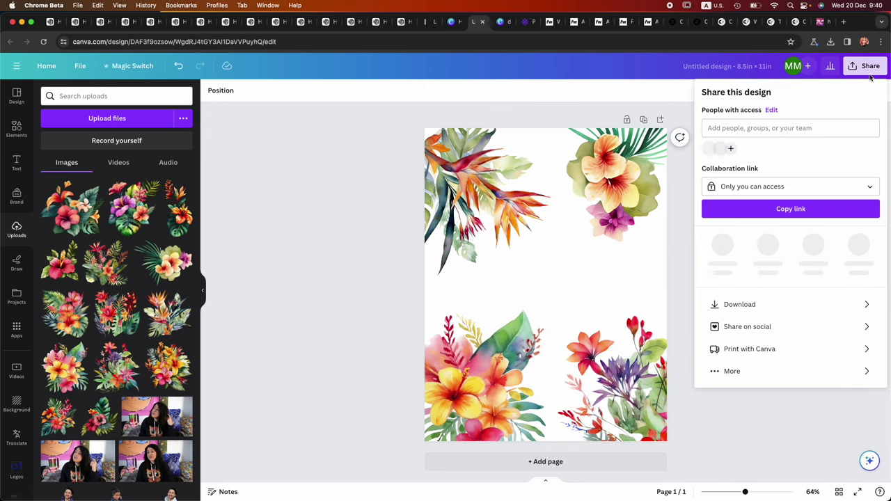
left_click(740, 301)
left_click(739, 132)
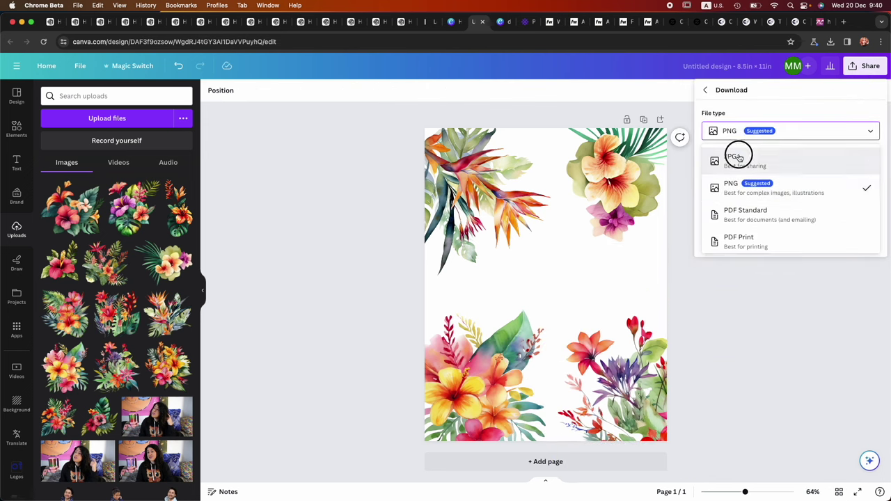
left_click(735, 157)
left_click(783, 246)
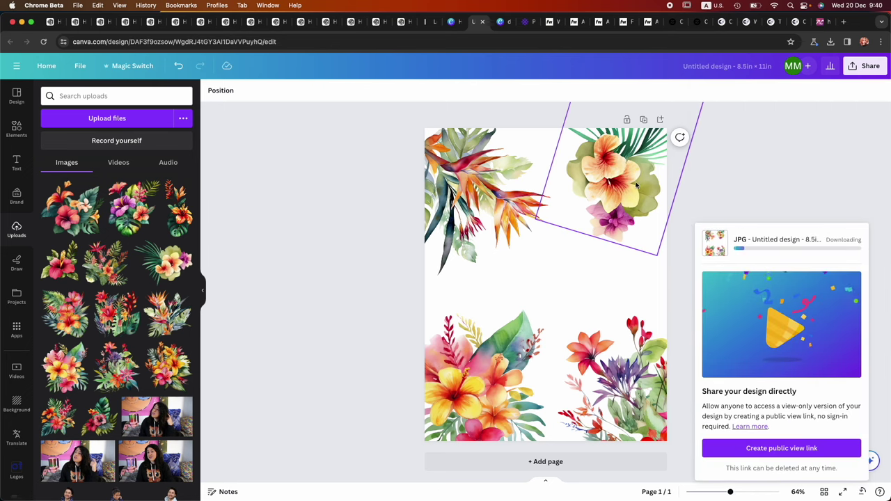
Switch to the blank 8.5 × 11 in Zazzle planner with hard cover and gold spiral, and open it for customizing.
left_click(678, 23)
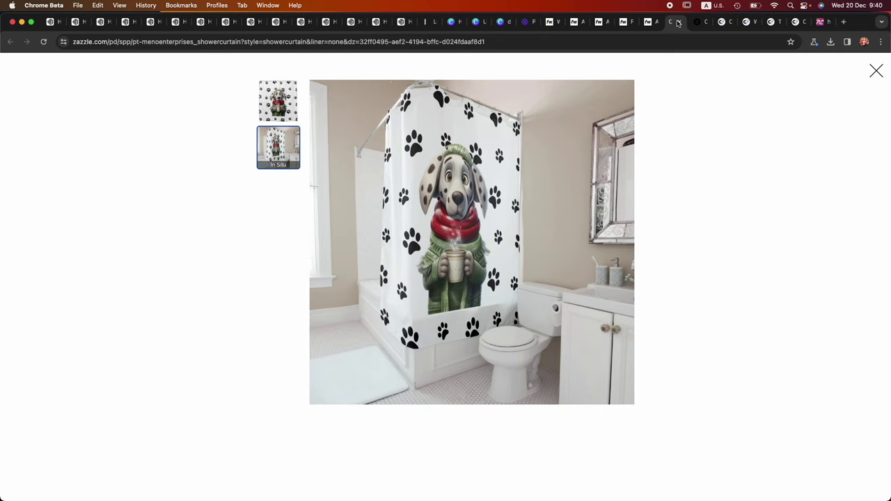
left_click(696, 23)
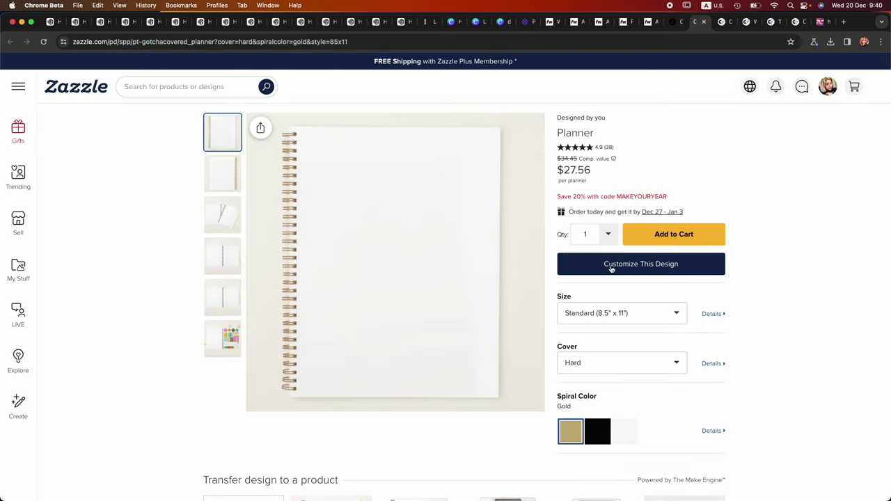
left_click(612, 266)
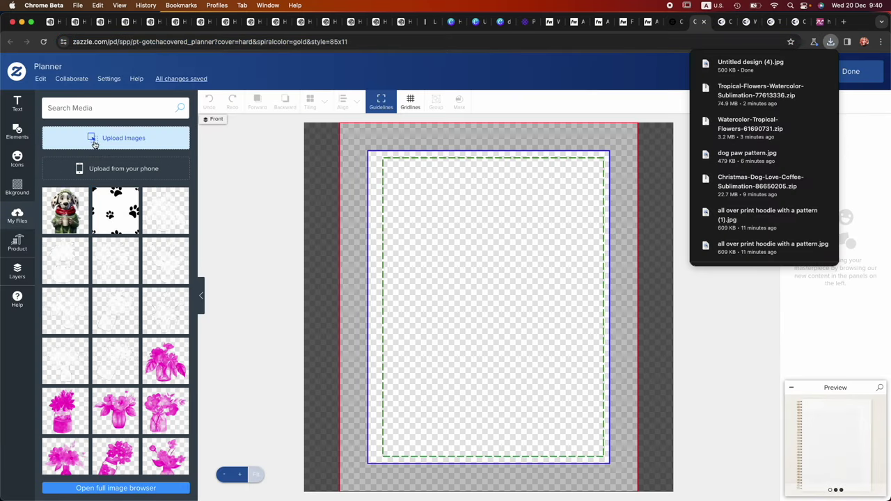
Upload Untitled design (4).jpg from the Downloads folder and place it on the planner's front cover.
left_click(144, 476)
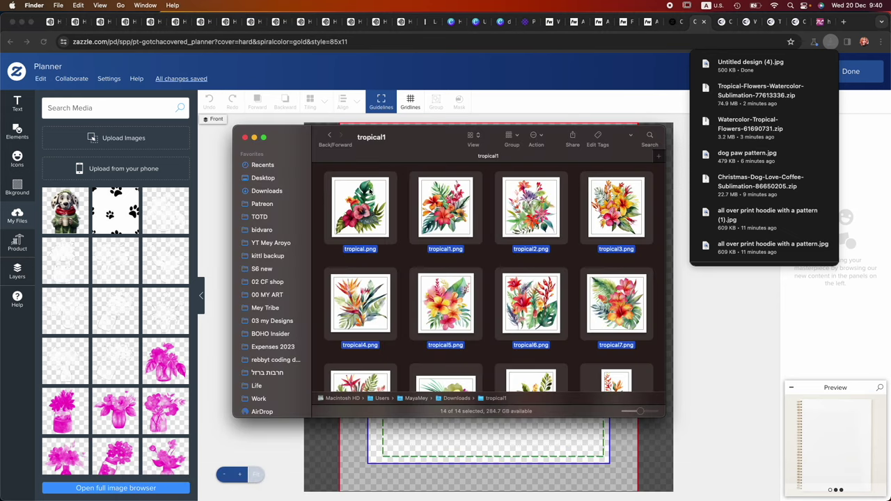
left_click(264, 193)
scroll(470, 312, "up", 1)
left_click_drag(494, 355, 78, 329)
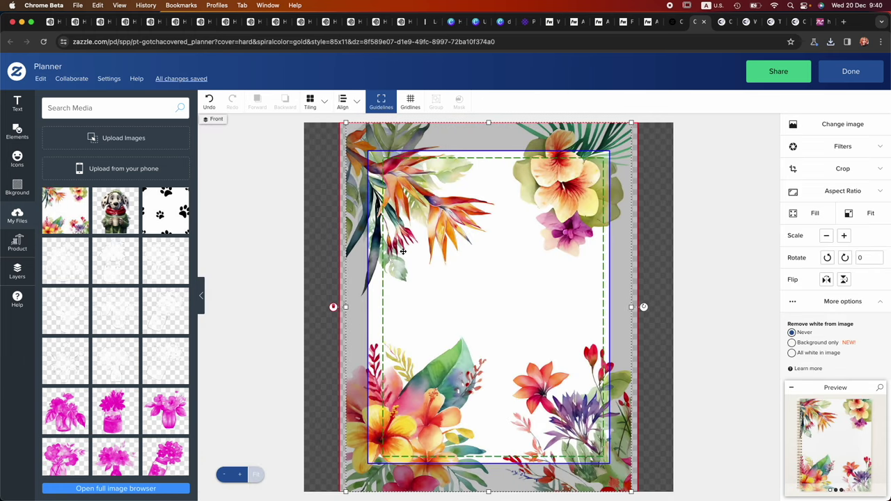
Add the text "2024" to the planner's front cover.
left_click(17, 103)
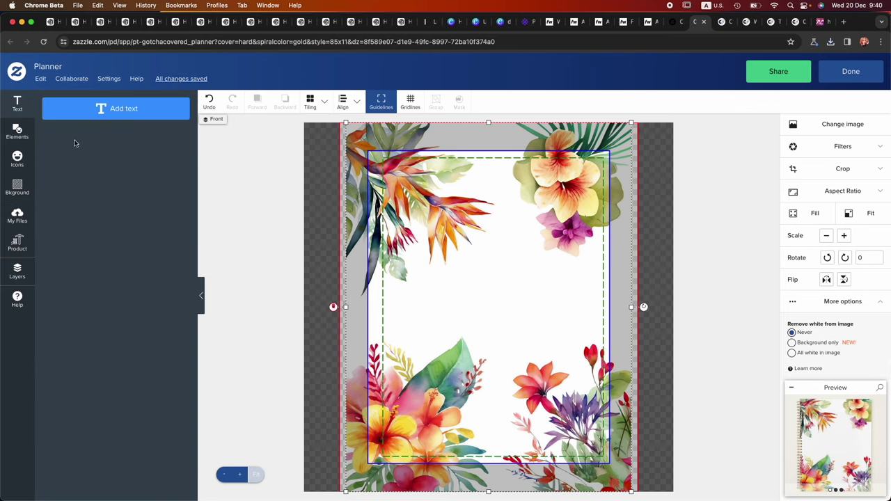
left_click(100, 109)
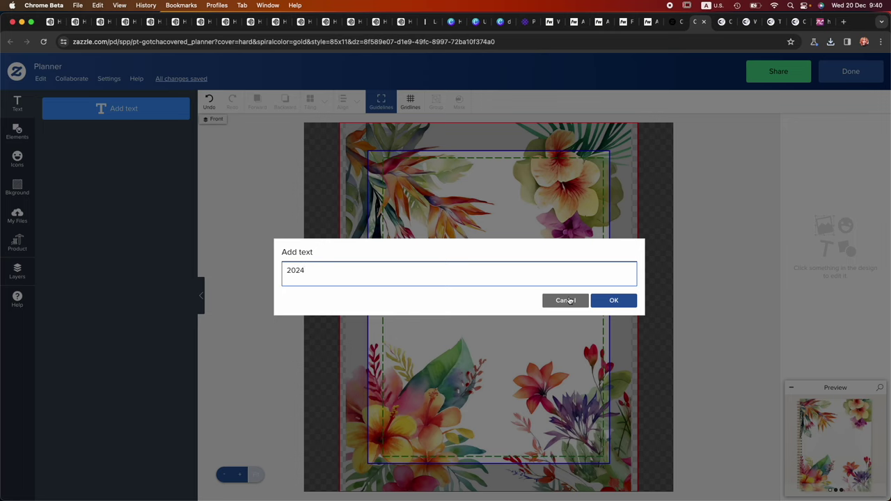
left_click(611, 301)
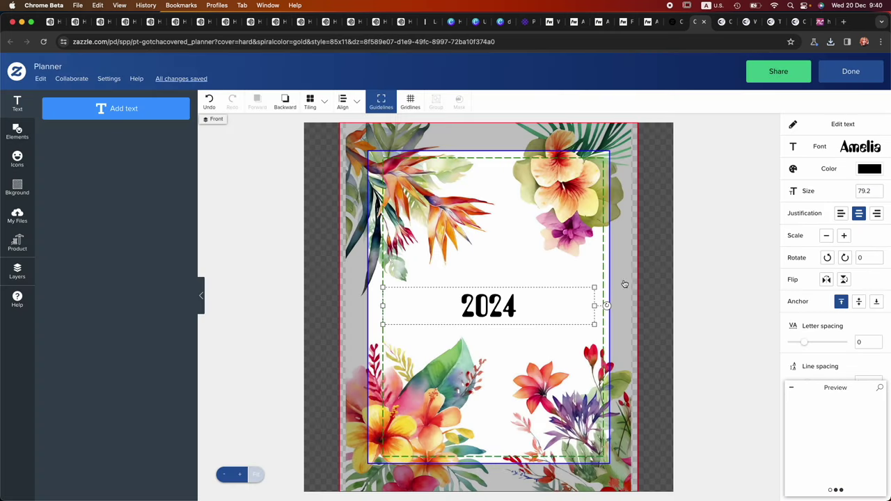
Open the font choices for the 2024 text and check the lettering style in the 2024 planner reference photo in Preview.
left_click(855, 148)
mouse_move(512, 480)
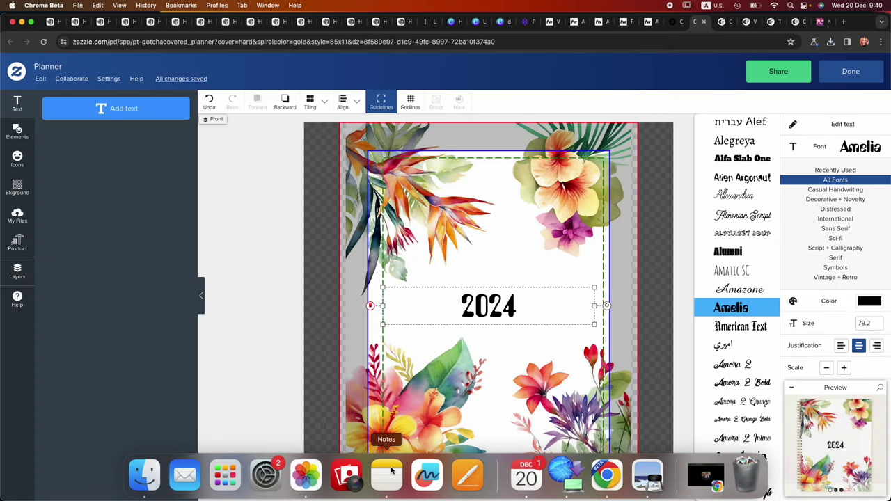
left_click(647, 476)
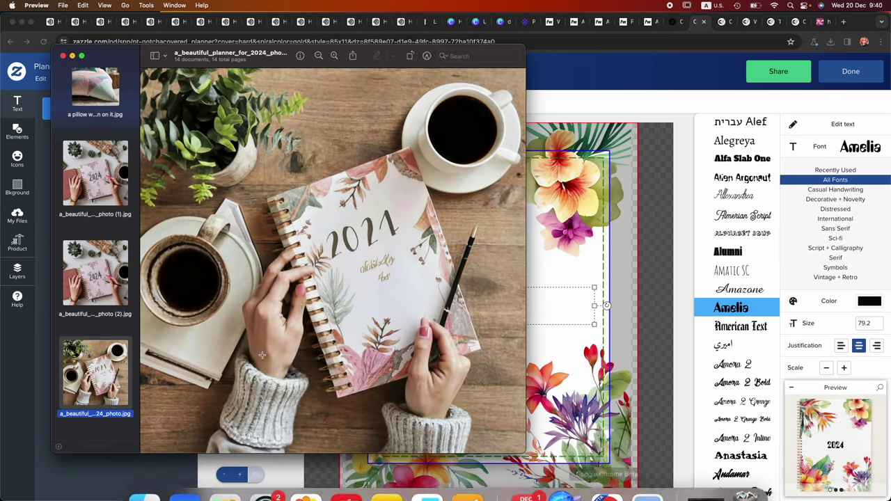
left_click(116, 263)
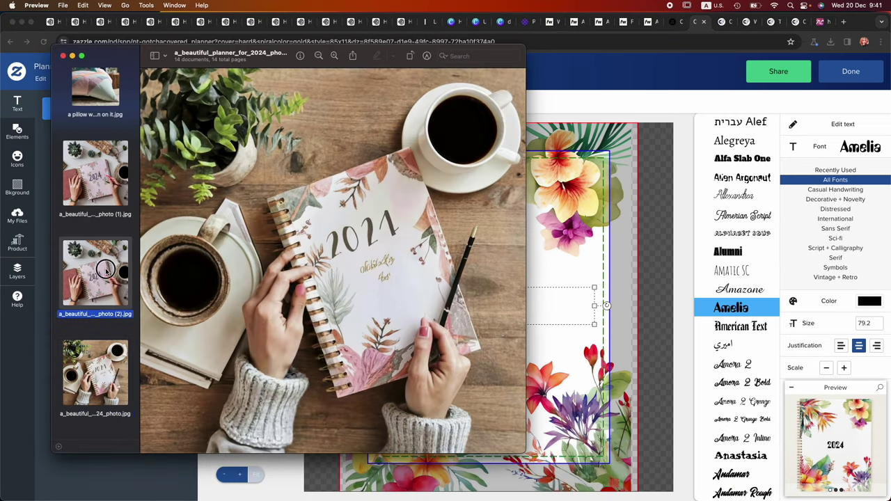
left_click(82, 376)
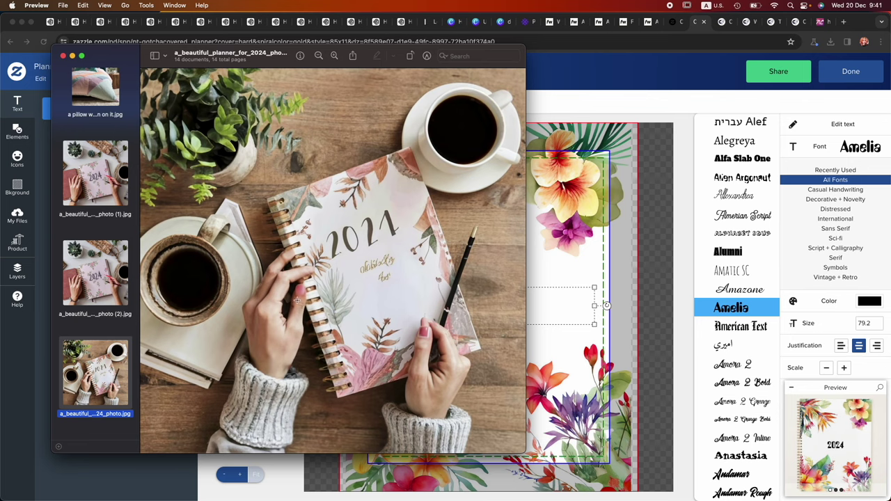
left_click(687, 202)
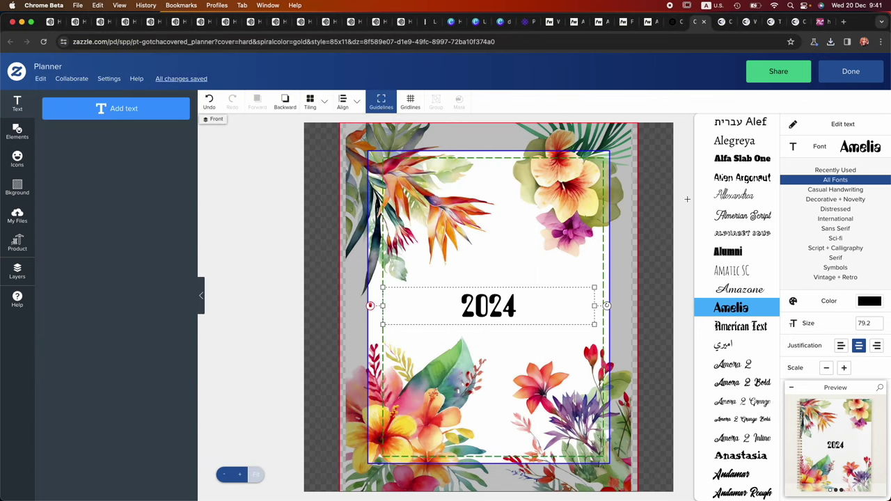
Try the Alien Argonaut, Alumni and Anastasia fonts on the 2024 text.
left_click(753, 183)
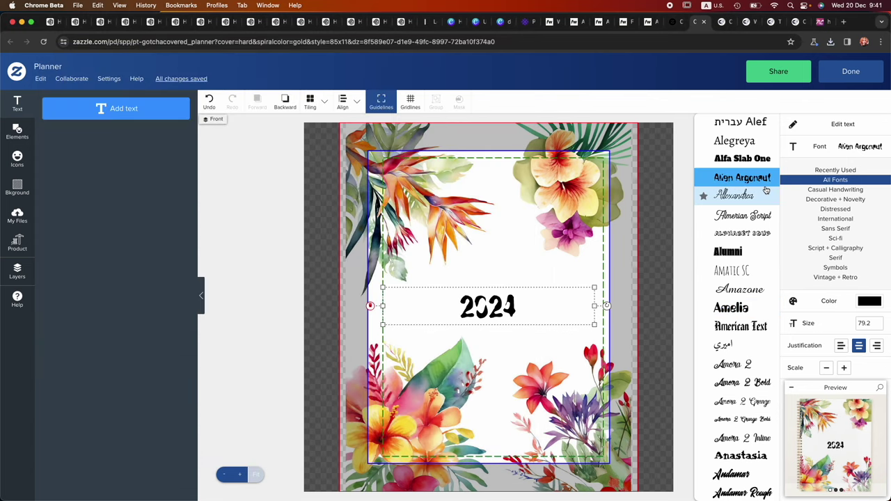
scroll(746, 267, "down", 2)
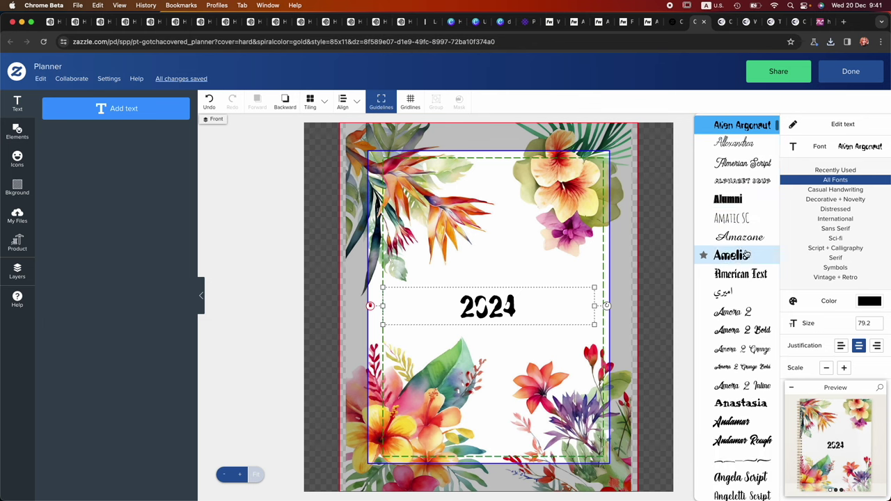
left_click(732, 199)
scroll(738, 202, "down", 2)
scroll(746, 278, "down", 2)
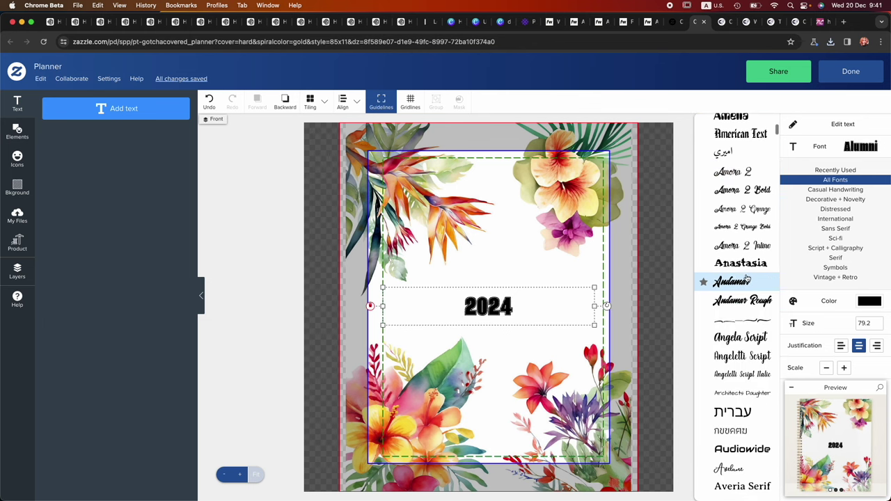
left_click(748, 263)
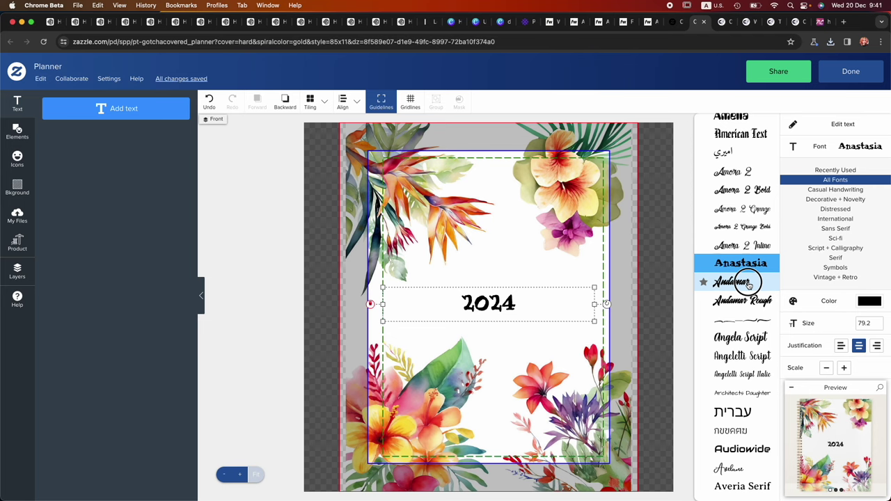
Set the 2024 text in the Andamar font and enlarge it to span most of the planner cover's width.
left_click(749, 284)
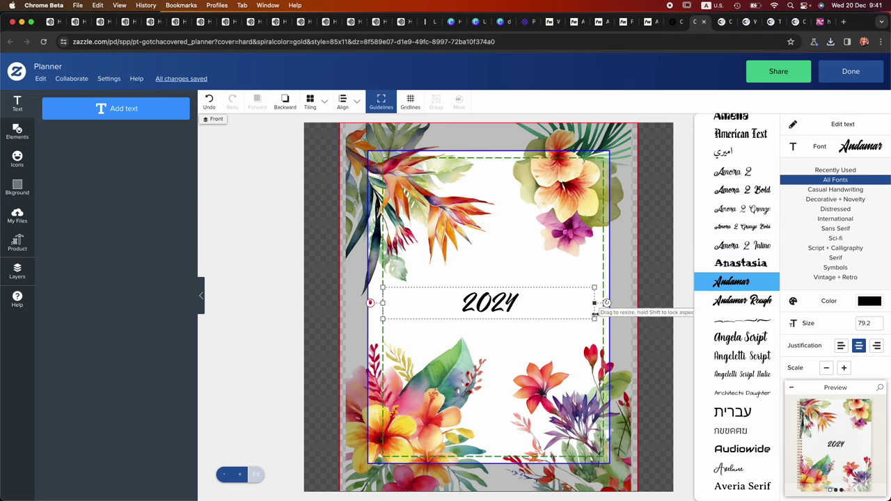
left_click_drag(593, 303, 490, 298)
left_click(678, 306)
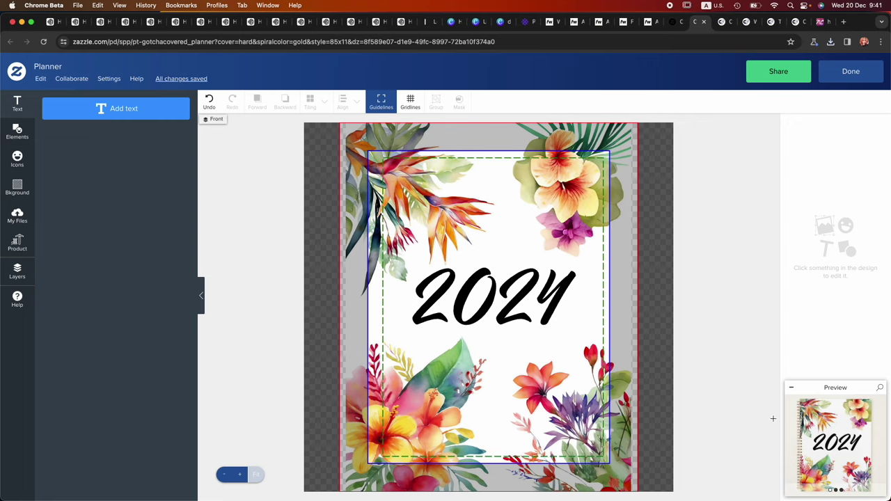
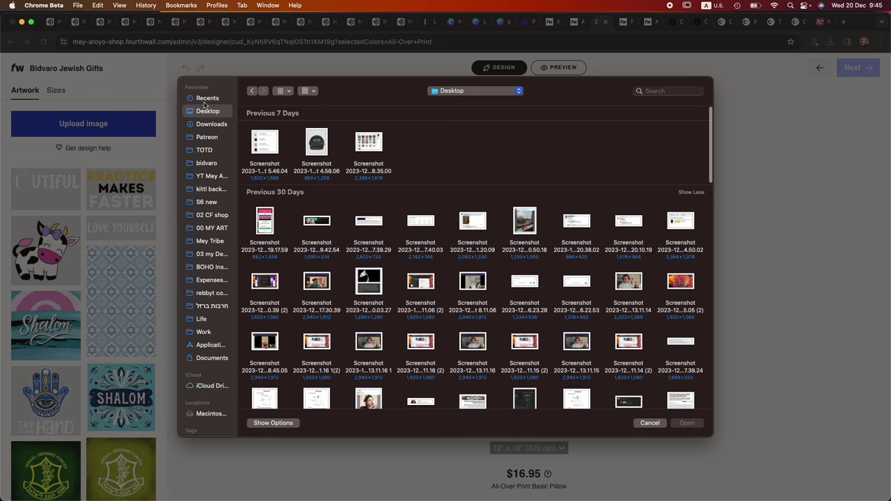
Upload the geometric pattern image from Downloads to the pillow's front and place the same artwork on its back.
left_click(211, 124)
double_click(270, 145)
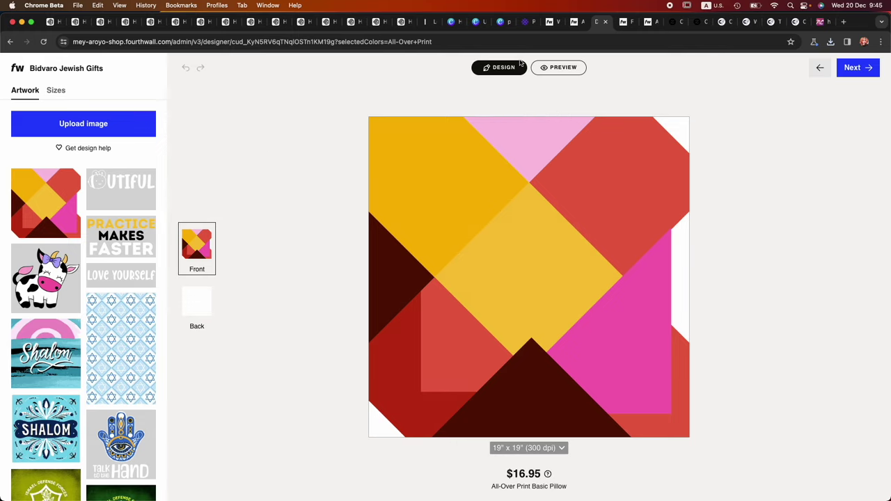
left_click(198, 310)
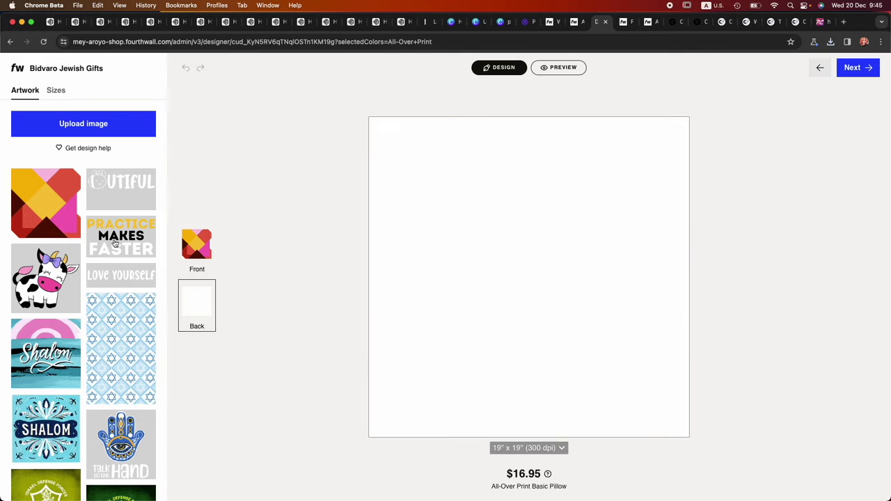
left_click(57, 218)
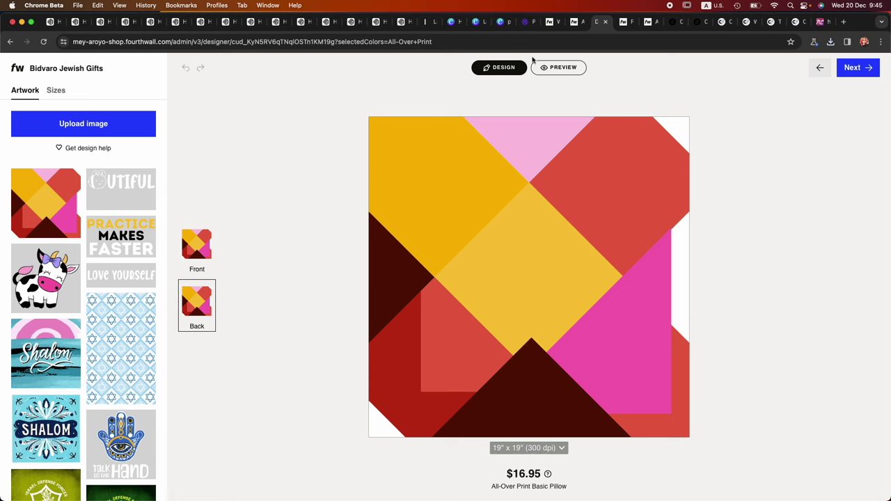
Switch to the pattern pillow design in Canva and duplicate its page 2.
left_click(476, 22)
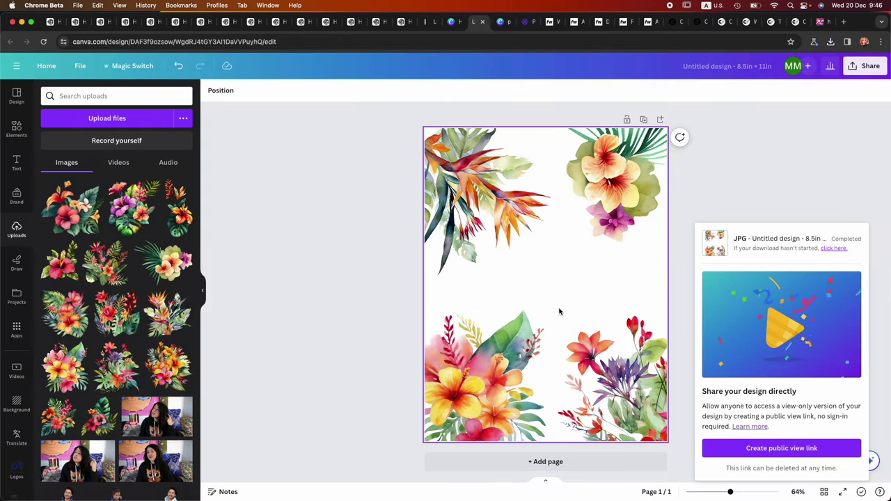
left_click(513, 23)
left_click(576, 330)
left_click(662, 119)
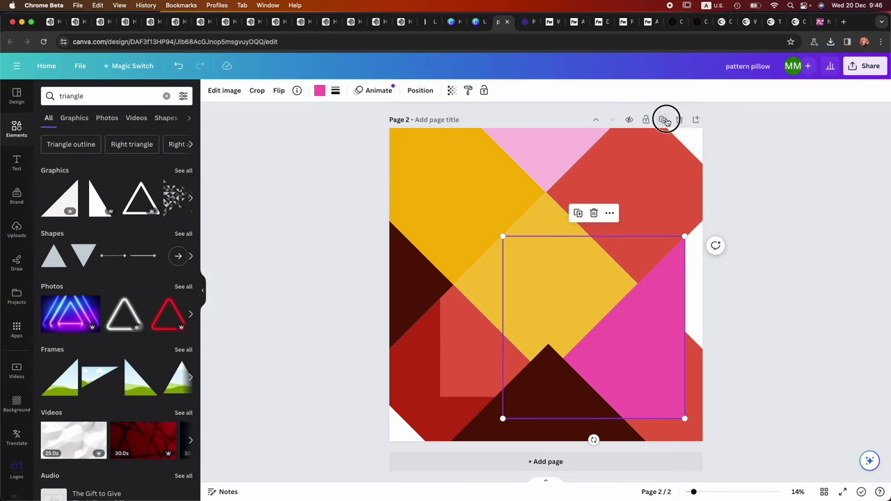
Select all shapes on the duplicated page and open the design styles with their color palettes and combinations.
left_click(576, 329)
key("super+a")
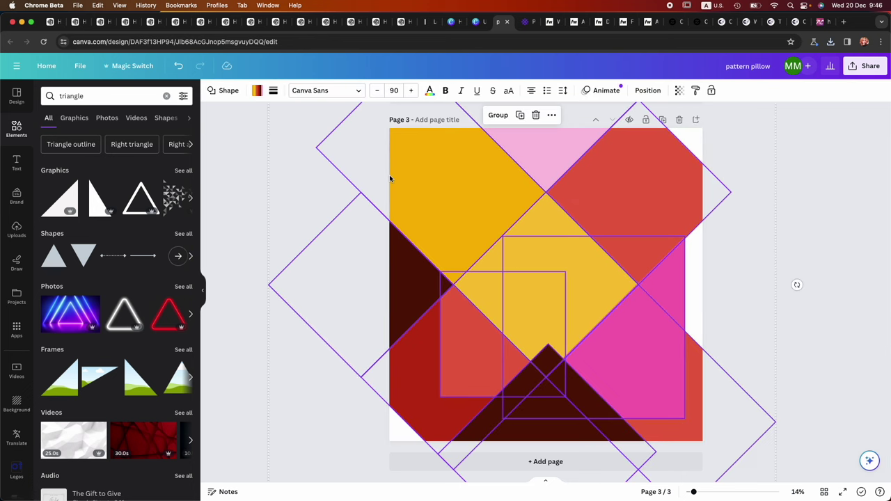
left_click(256, 90)
left_click(256, 90)
left_click(15, 106)
left_click(158, 119)
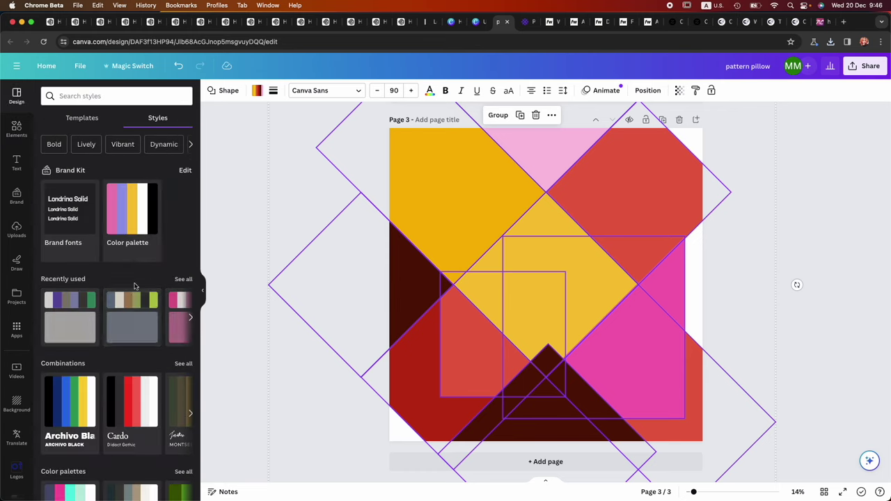
scroll(138, 226, "down", 2)
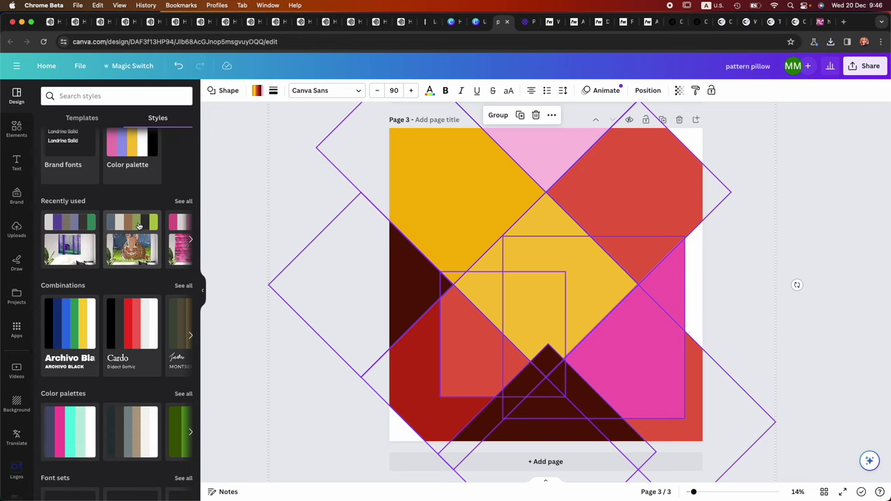
Try the recently used palettes and the Archivo Black and Cardo combinations on page 3.
left_click(139, 226)
left_click(89, 235)
left_click(89, 235)
left_click(131, 229)
left_click(176, 228)
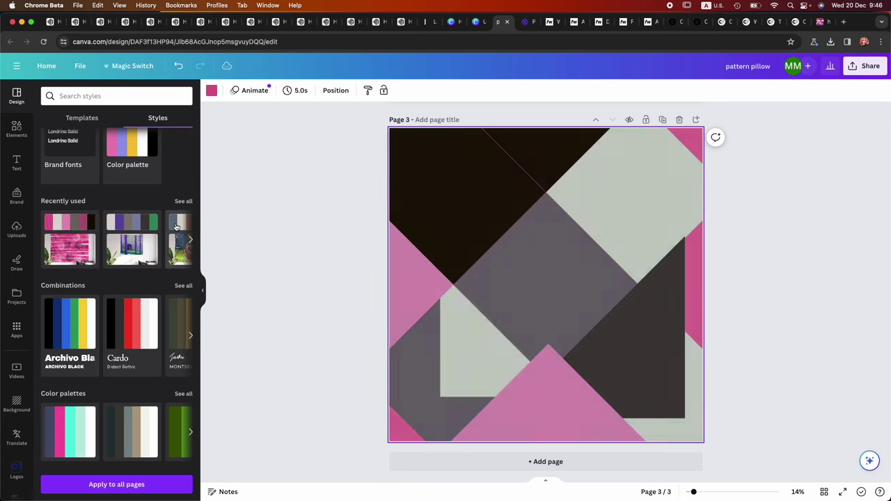
scroll(93, 268, "down", 2)
left_click(93, 268)
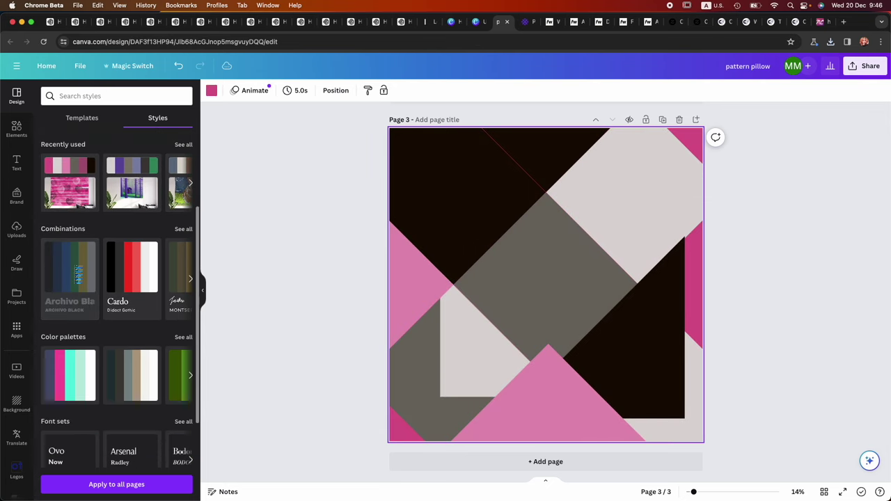
left_click(143, 271)
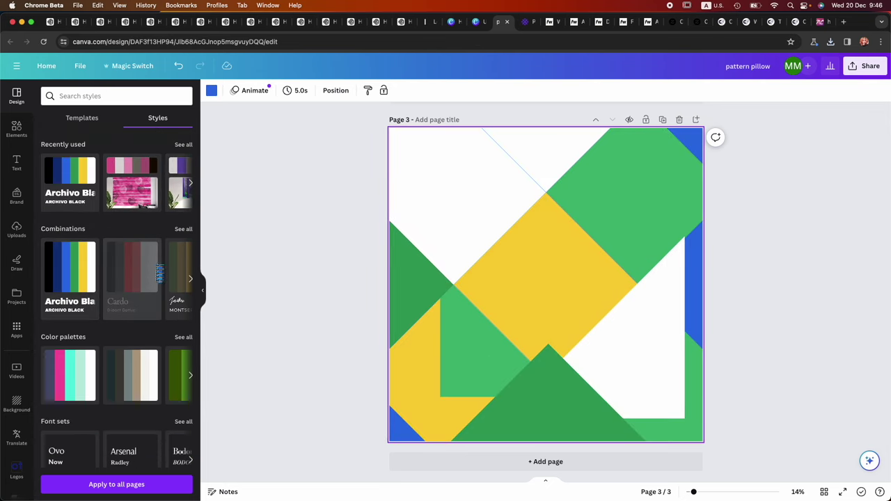
Apply the Quattrocento combination to page 3 and delete the placeholder text it adds over the pattern.
left_click(190, 279)
left_click(132, 268)
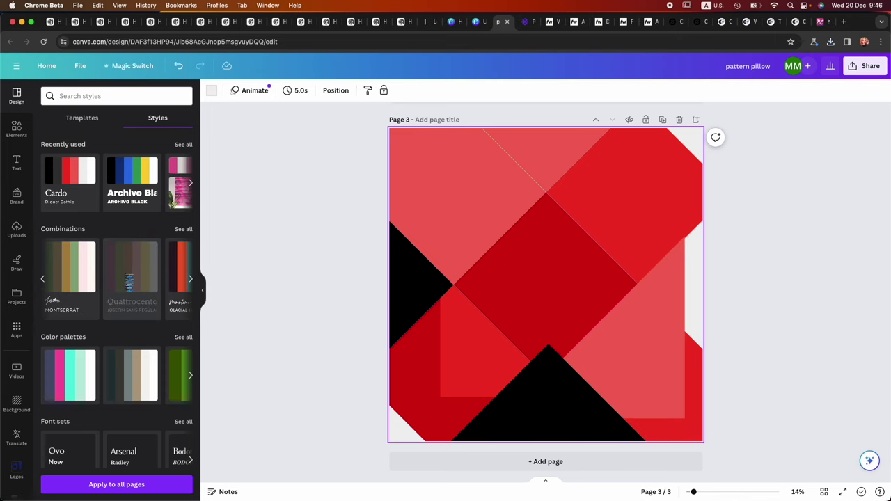
left_click(509, 295)
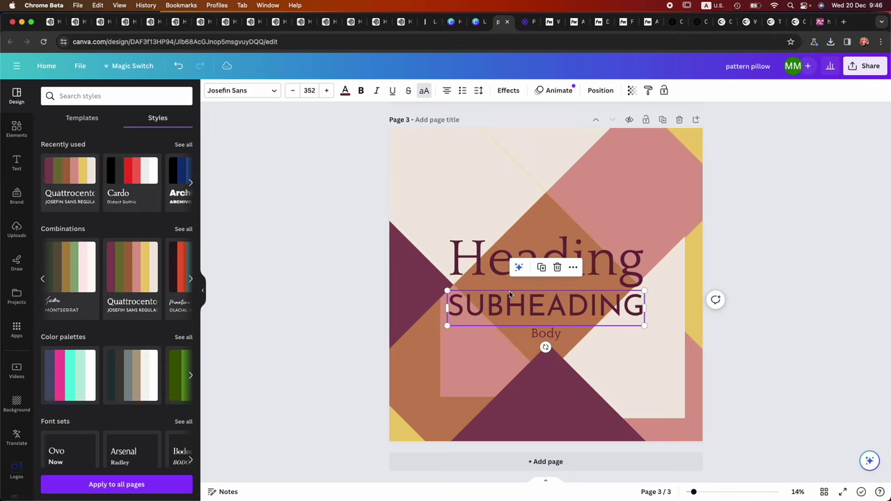
key("Delete")
left_click(545, 333)
key("Delete")
Fill the cream triangle at the middle of the pattern's upper edge with white.
left_click(552, 156)
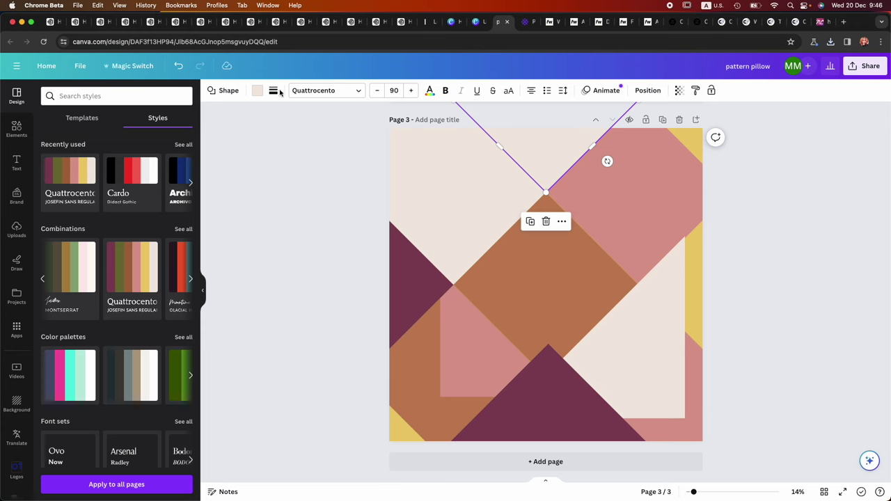
left_click(257, 90)
left_click(133, 199)
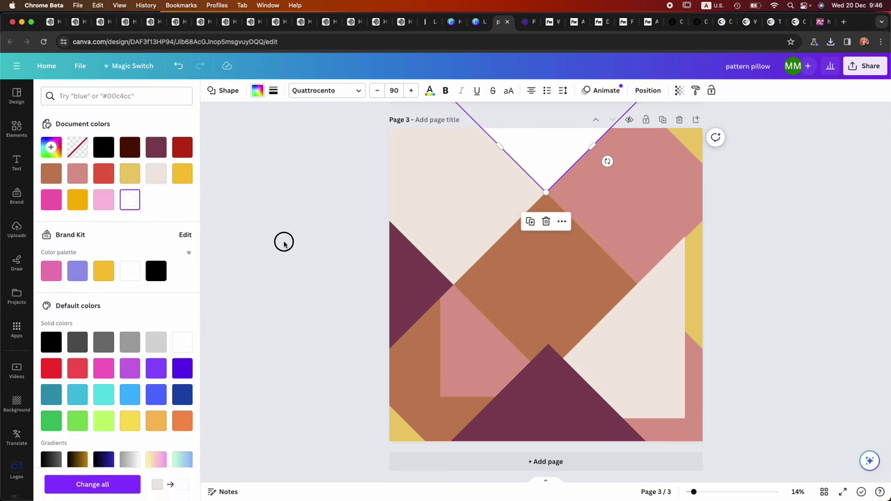
left_click(284, 241)
left_click(354, 391)
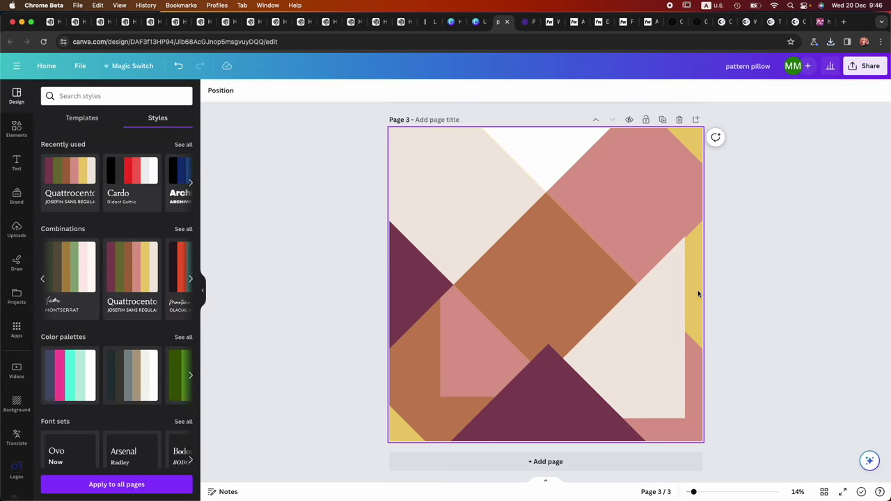
Fill the small pink shape below and left of the brown diamond with white.
left_click(475, 365)
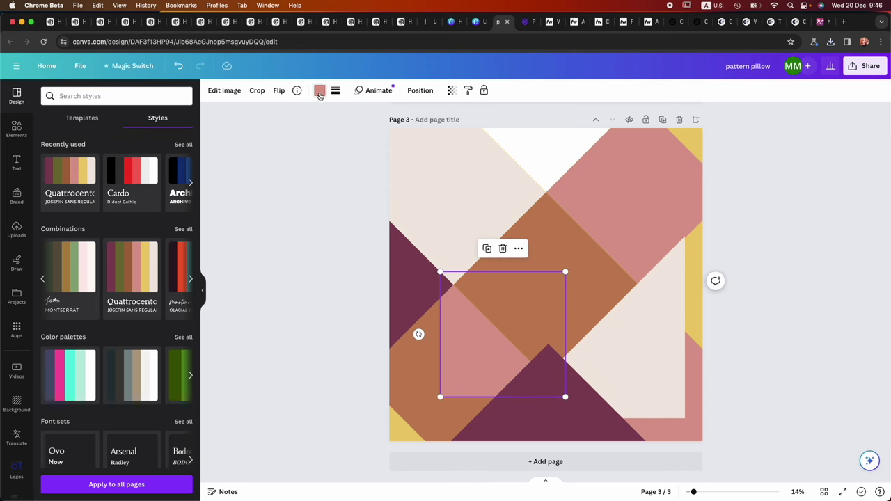
left_click(319, 91)
left_click(104, 199)
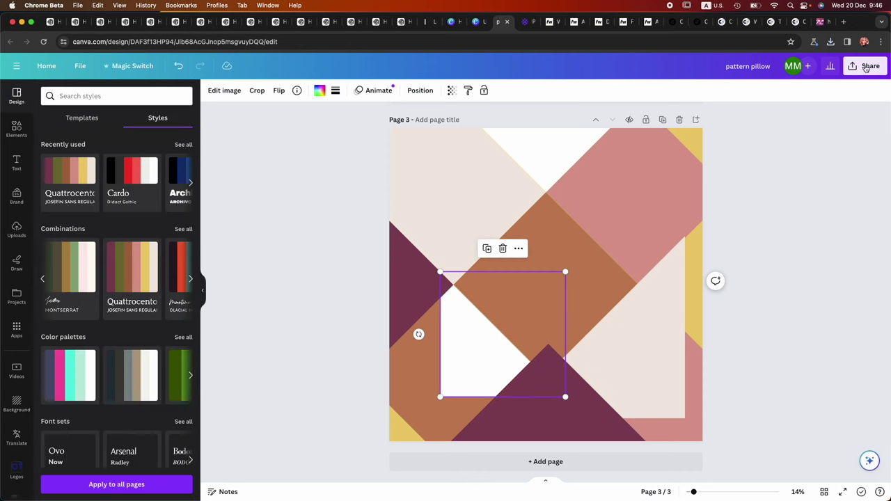
Choose the image file type and download only page 3 of the pattern pillow design.
left_click(866, 68)
left_click(753, 300)
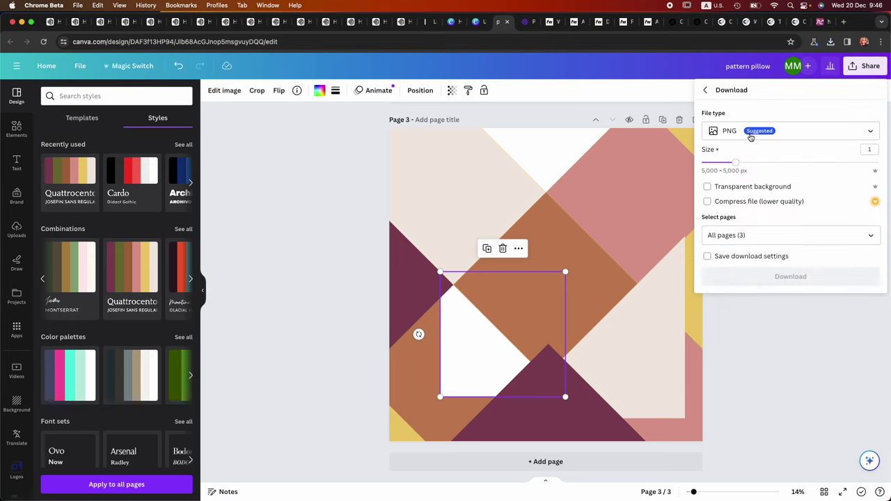
left_click(750, 138)
left_click(727, 155)
left_click(744, 240)
left_click(745, 267)
left_click(752, 361)
left_click(757, 388)
left_click(759, 282)
Switch to the Fourthwall pillow designer and replace the back artwork with the newly downloaded recolored pattern.
left_click(597, 24)
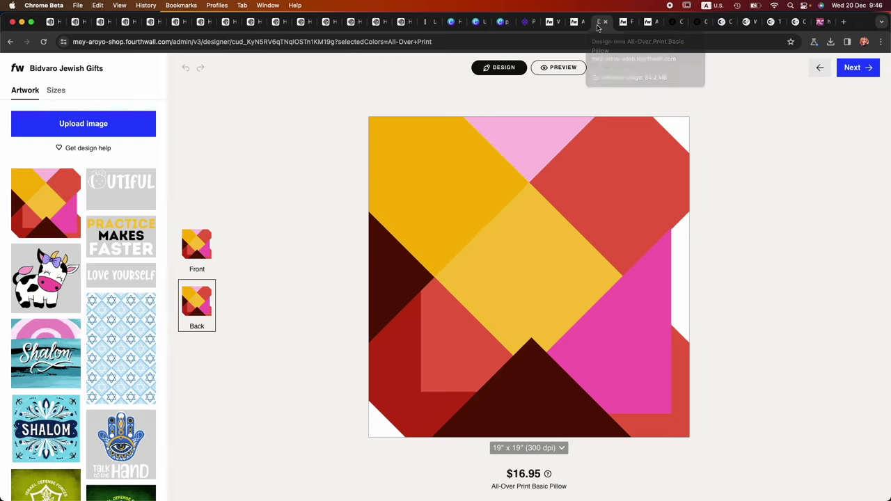
left_click(451, 235)
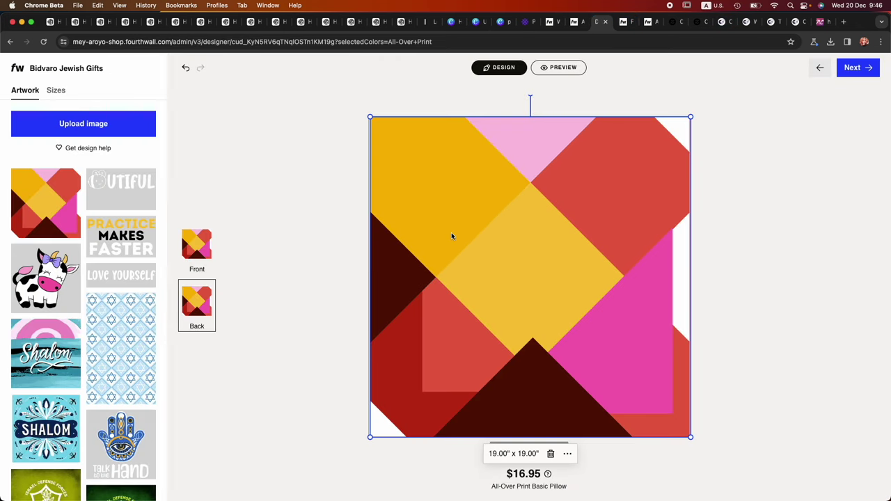
key("BackSpace")
left_click(89, 125)
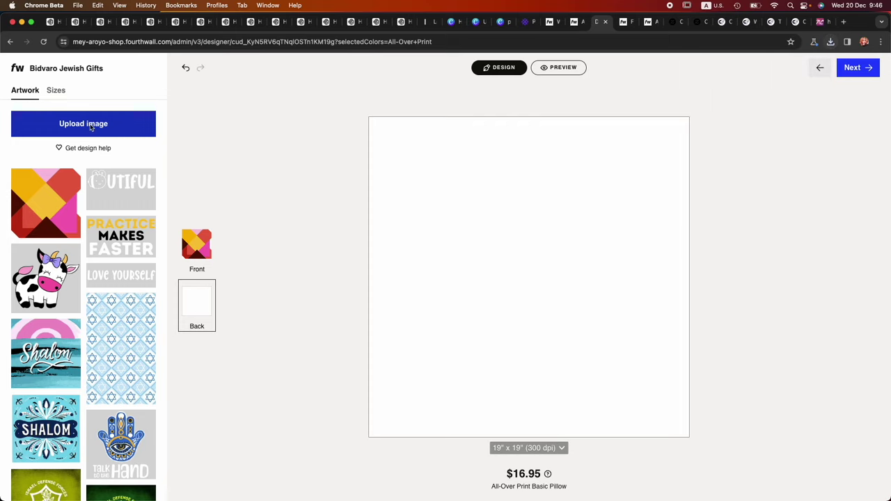
double_click(258, 147)
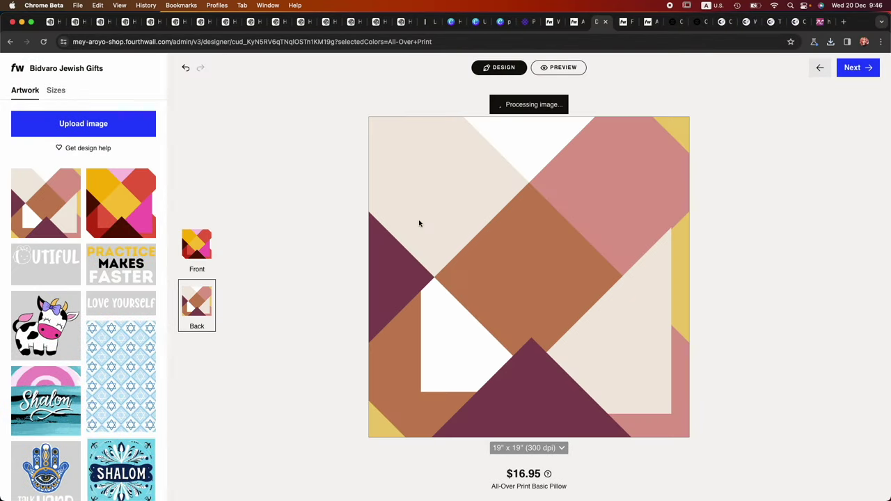
Preview the pillow and look through its front, back and close-up mockups.
left_click(557, 68)
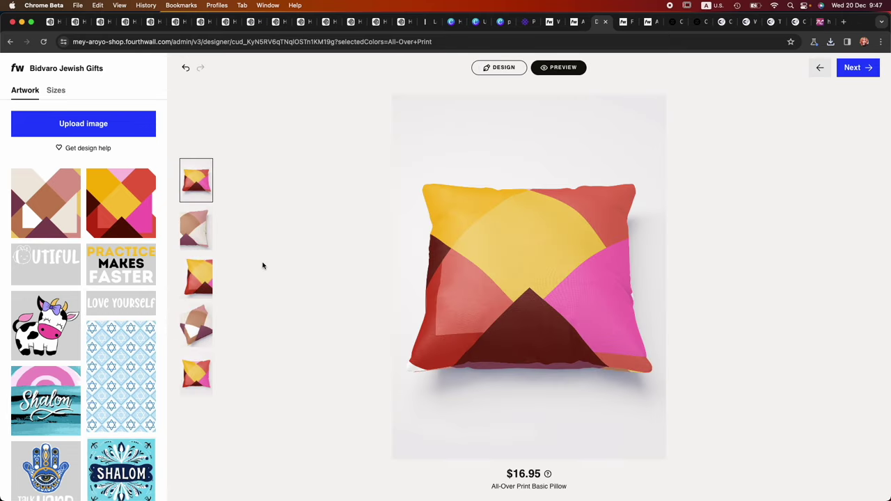
left_click(198, 229)
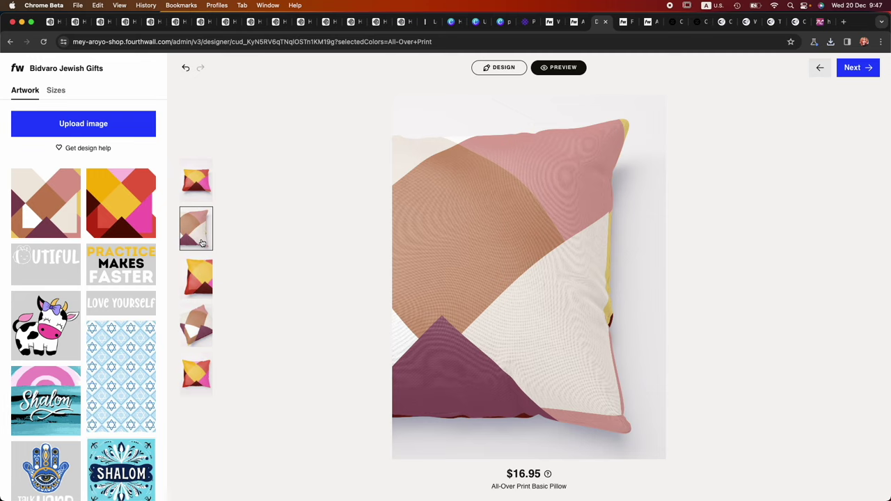
left_click(204, 275)
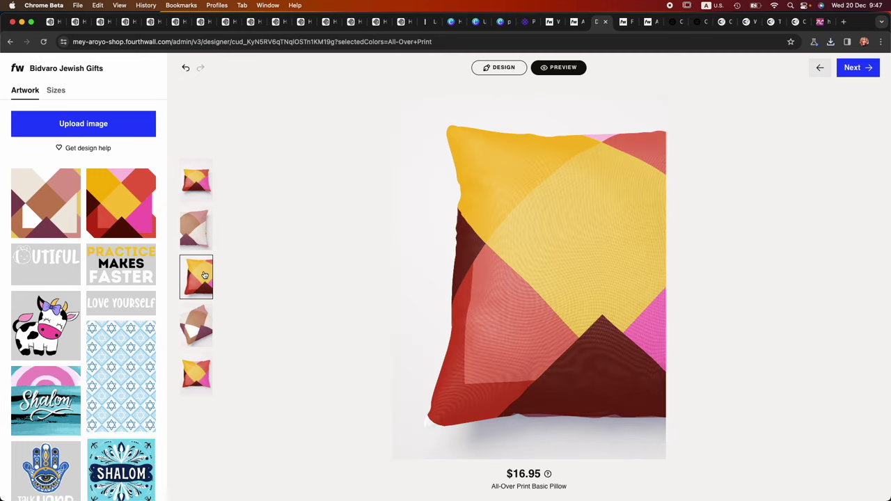
left_click(199, 337)
left_click(196, 374)
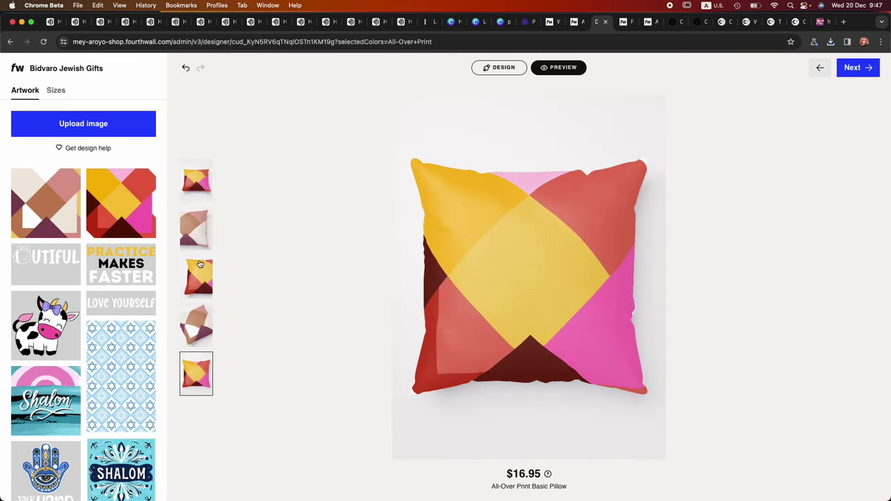
left_click(210, 193)
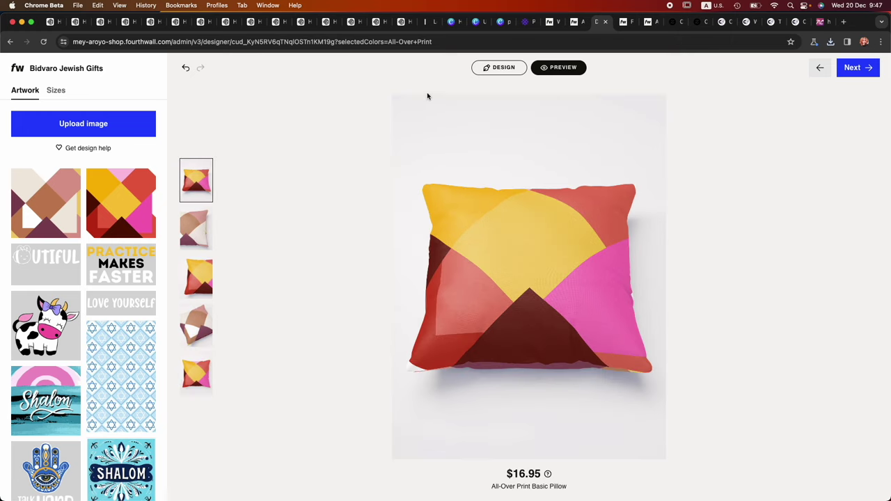
Open the AI-generated geometric pillow image in Preview and place it beside the Fourthwall mockup for comparison.
mouse_move(526, 488)
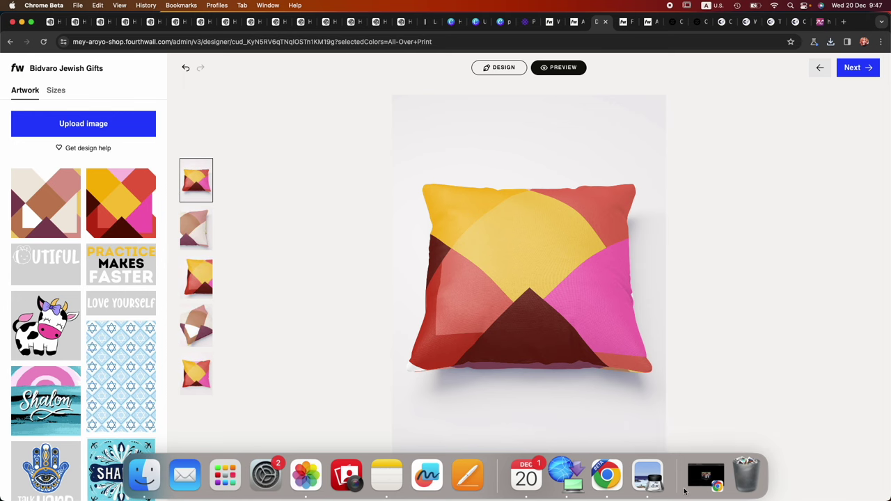
left_click(648, 476)
scroll(86, 200, "up", 5)
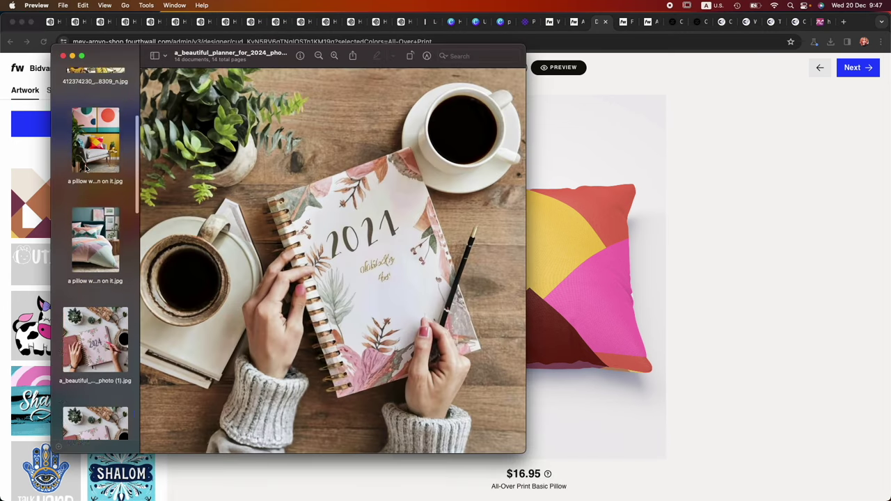
left_click(95, 184)
scroll(359, 214, "up", 5)
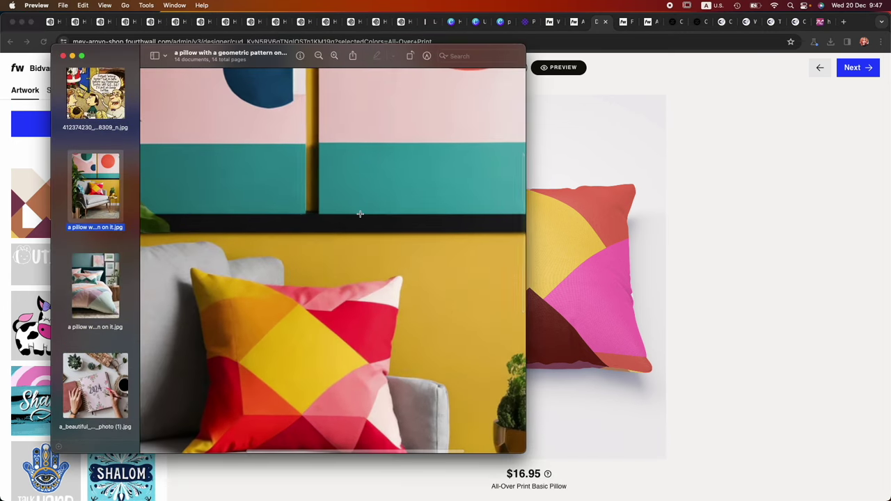
left_click_drag(362, 48, 244, 15)
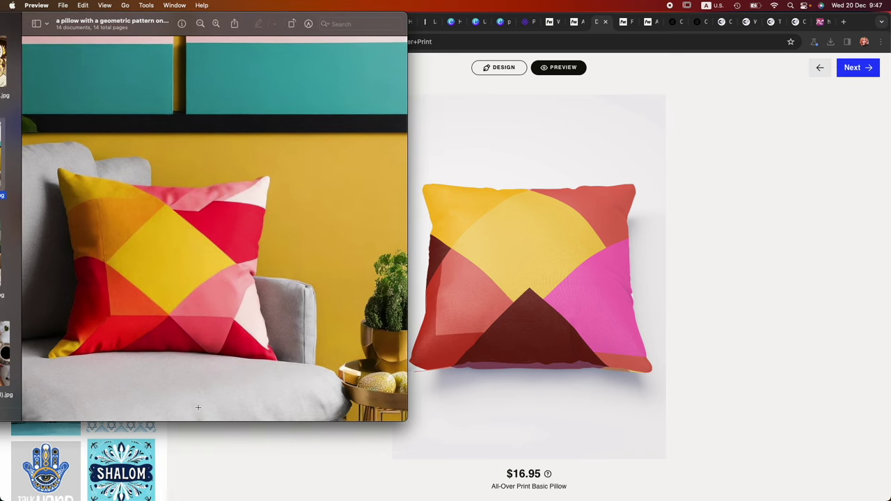
Examine the pillow's back and front close-up mockups in Fourthwall, enlarging the brown-and-cream side view.
left_click(719, 223)
left_click(210, 328)
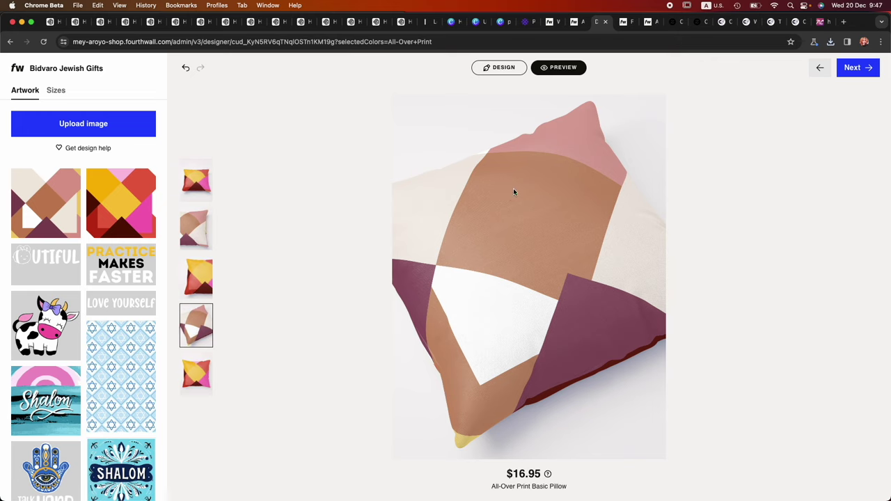
left_click(188, 189)
left_click(196, 243)
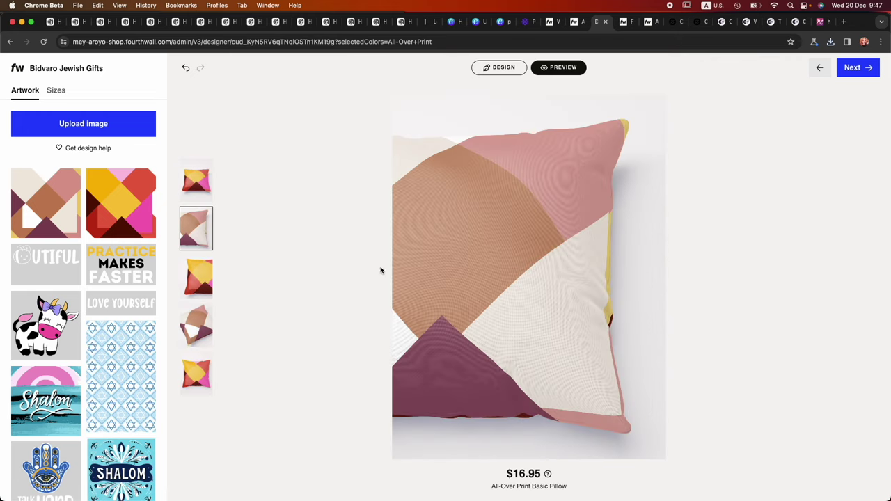
left_click(566, 299)
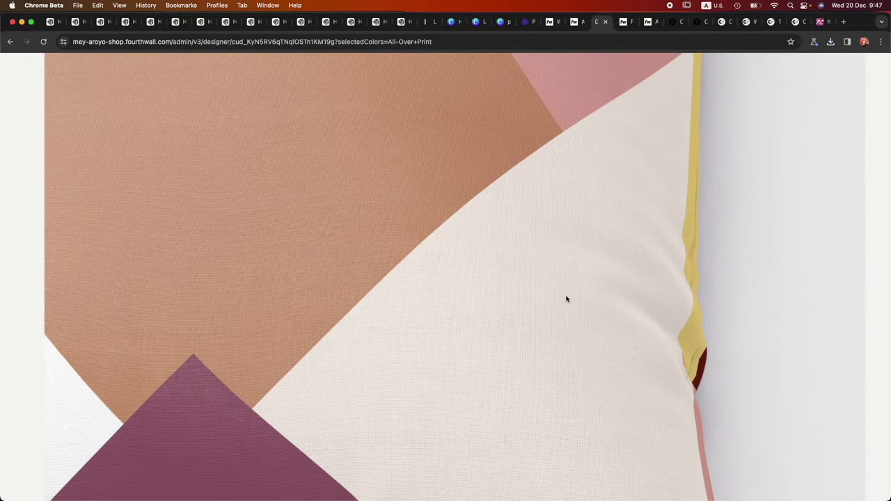
left_click(566, 299)
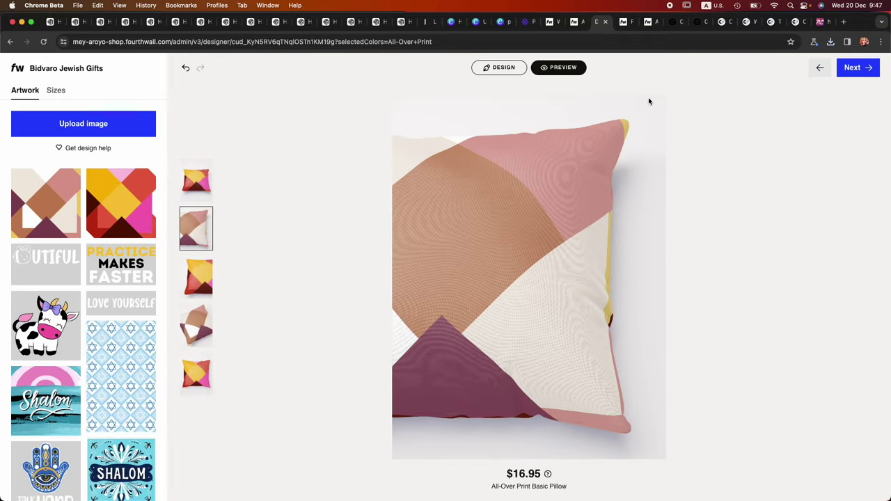
left_click(196, 278)
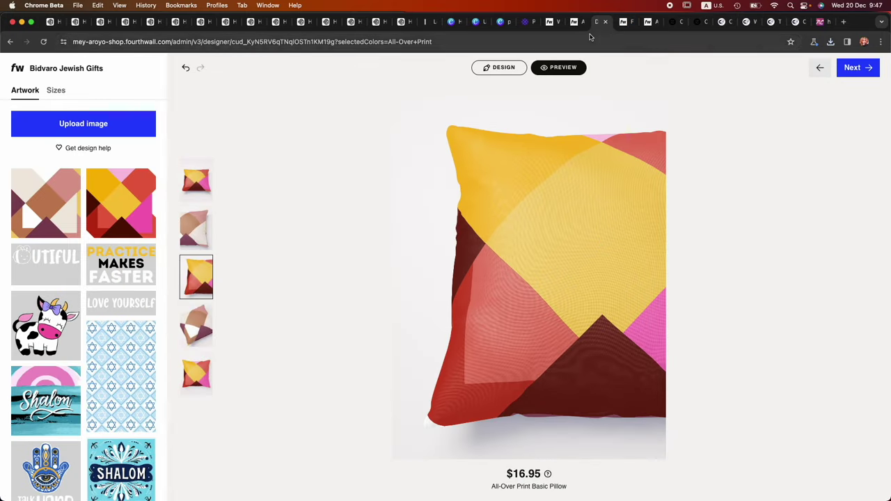
Find the All-Over Print Recycled Unisex Hoodie among the open Fourthwall product pages and start designing it.
left_click(627, 23)
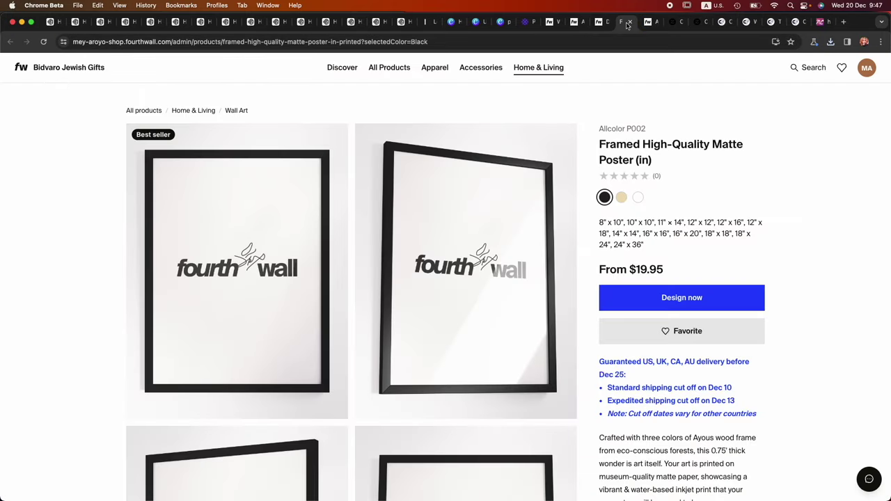
left_click(575, 22)
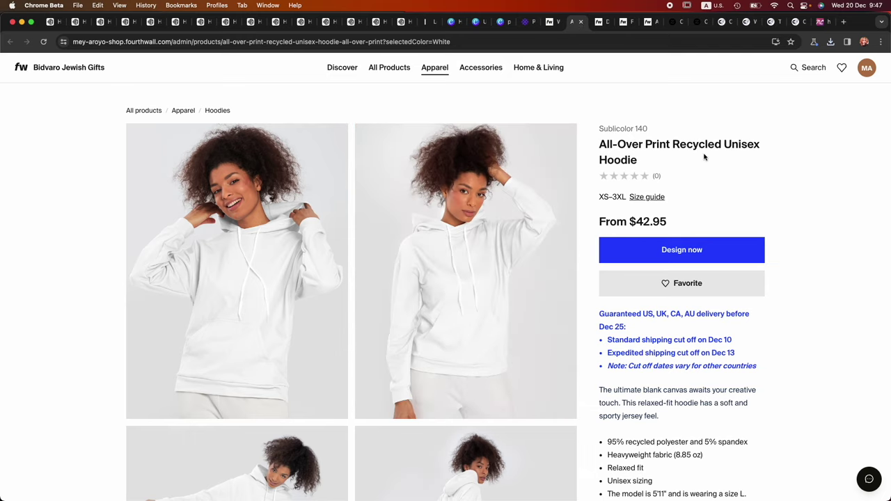
left_click(666, 259)
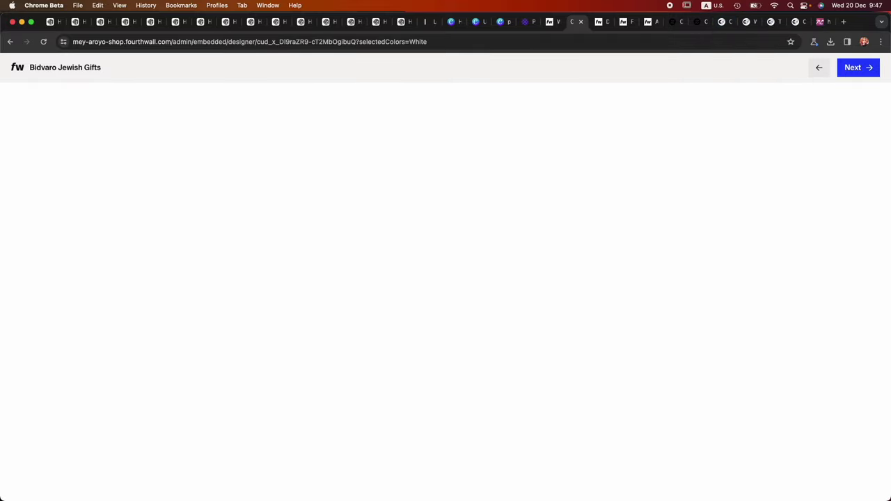
Switch to Preview and browse the reference images for the green patterned women's hoodie with orange flowers.
mouse_move(525, 487)
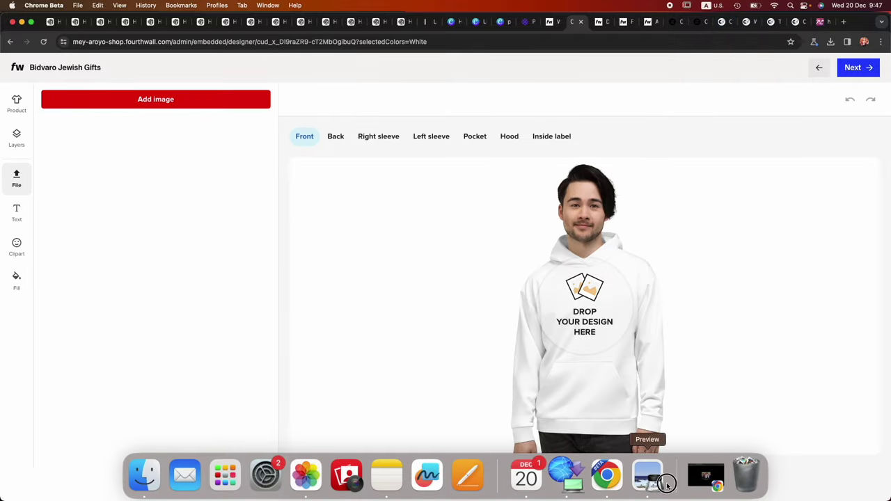
left_click(647, 477)
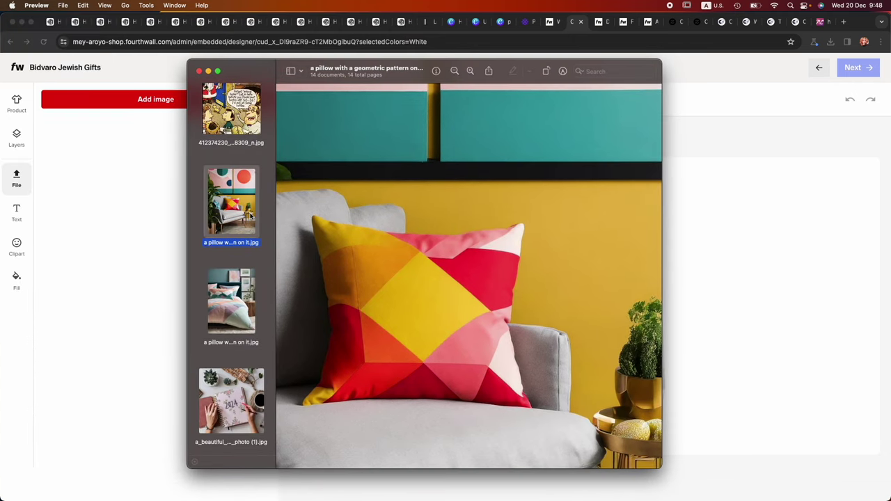
scroll(251, 217, "up", 4)
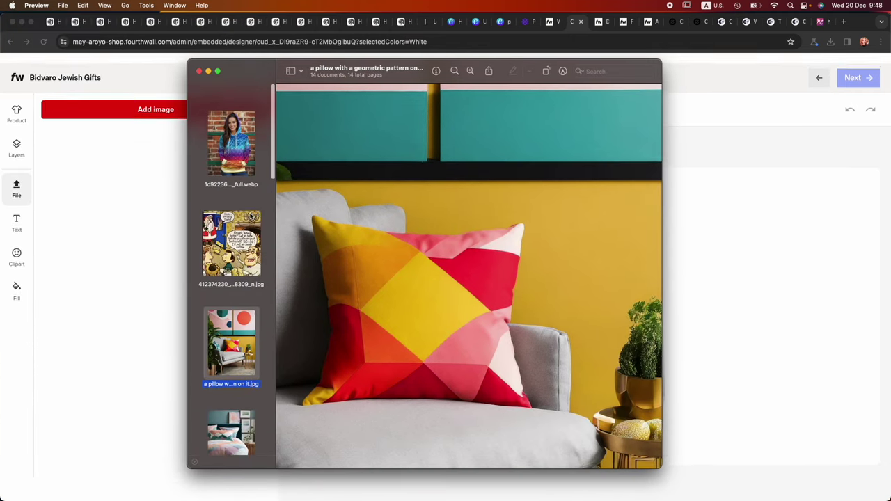
key("Home")
scroll(250, 319, "down", 10)
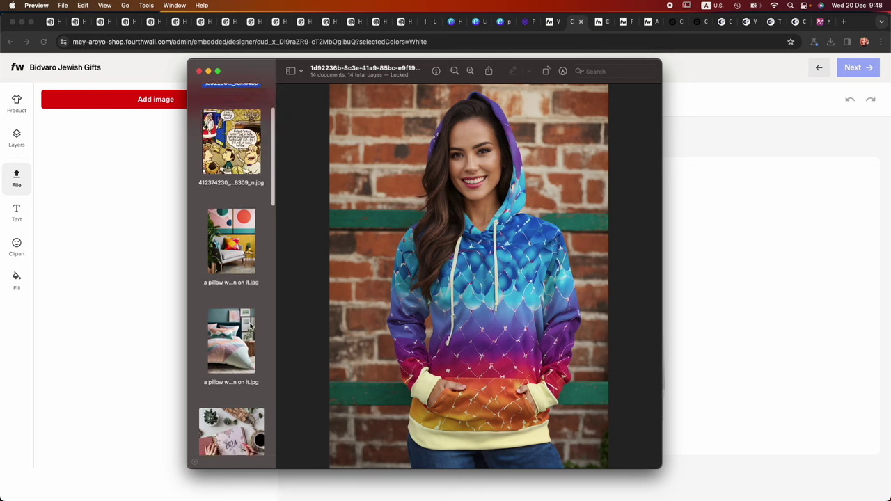
scroll(251, 326, "down", 2)
left_click(235, 302)
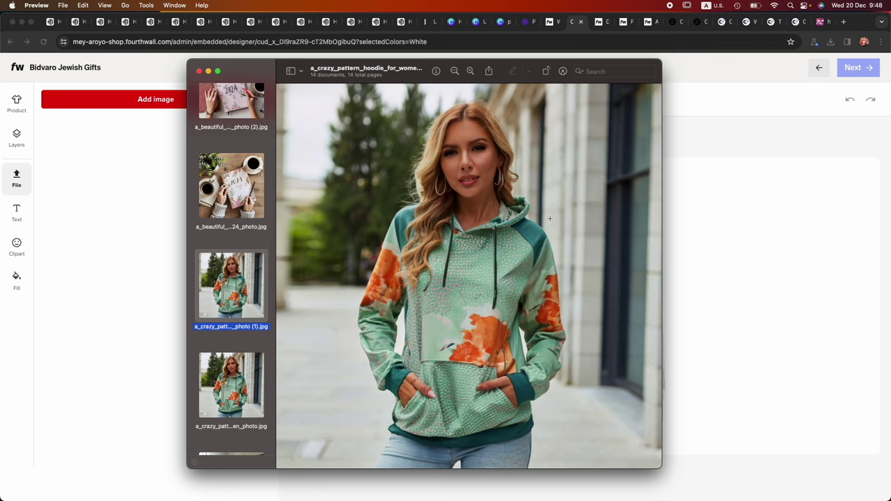
Upload the green hoodie photo from the Downloads folder to Canva's pattern pillow design and place it on a new page 4.
left_click(747, 177)
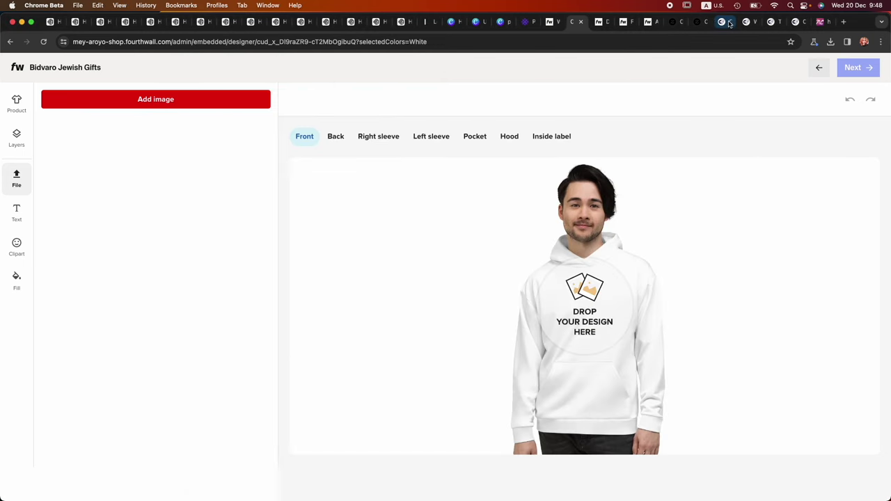
left_click(504, 22)
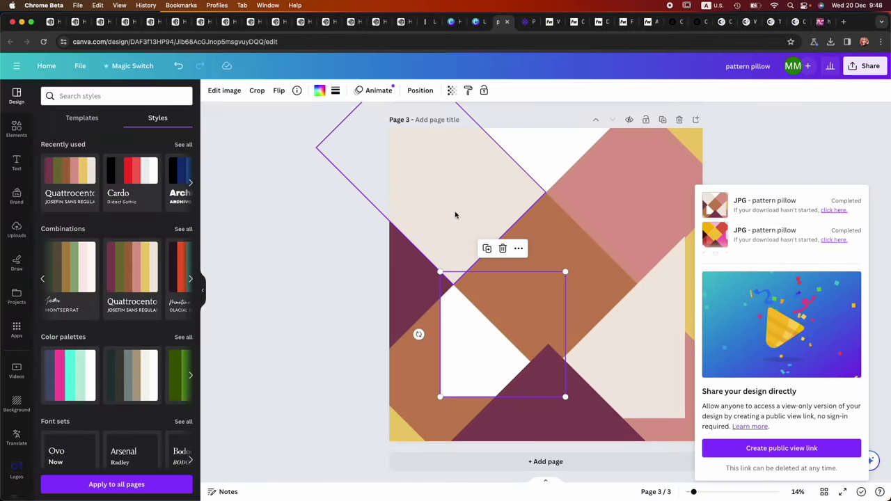
left_click(321, 274)
left_click(145, 479)
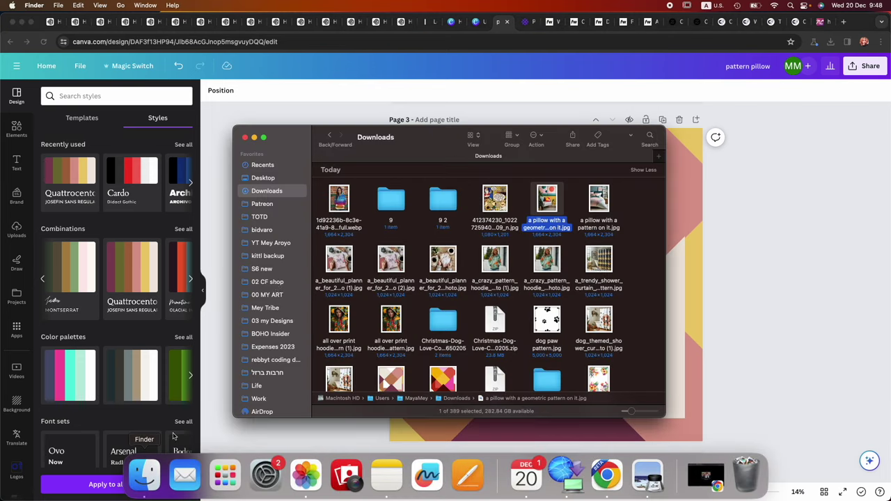
left_click(516, 283)
left_click_drag(486, 263, 80, 206)
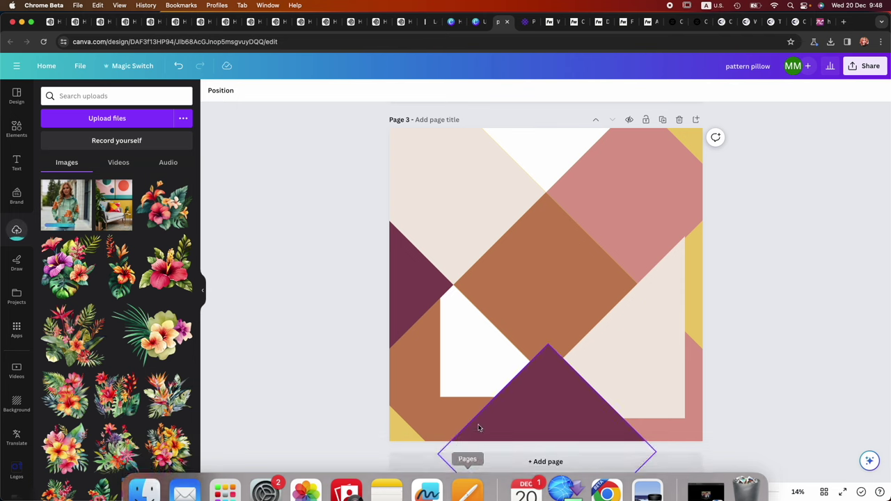
left_click_drag(478, 427, 479, 418)
Fill page 4's background with the muted gray-green from the photo colors and enlarge the hoodie photo to about twice its size.
left_click(213, 90)
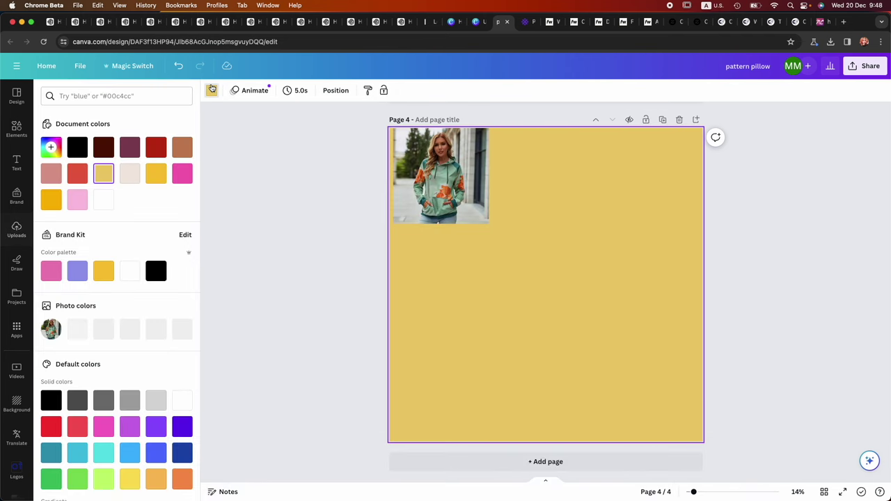
left_click(103, 328)
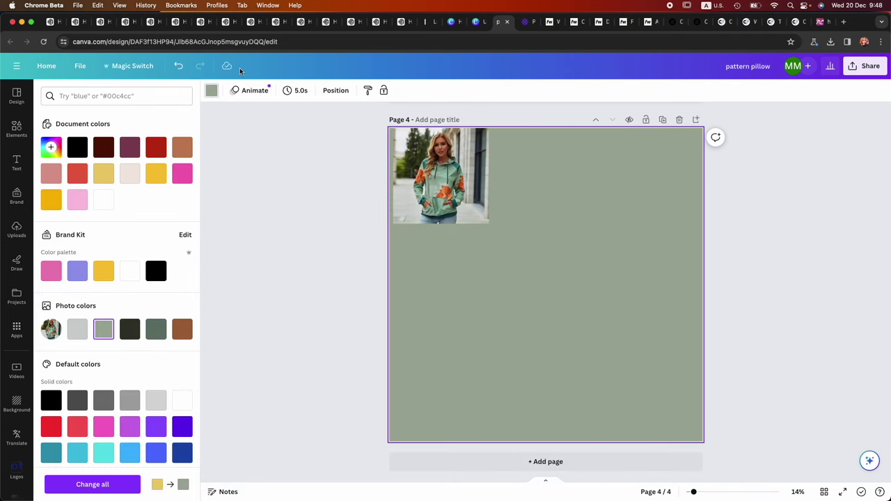
left_click(483, 219)
left_click_drag(489, 223, 599, 313)
Set page 4's background to the light mint green sampled from the body of the hoodie in the photo.
left_click(580, 384)
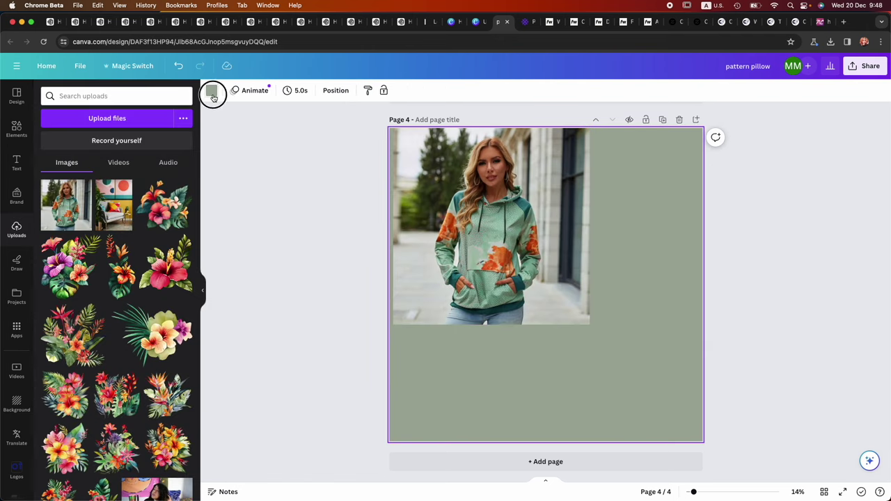
left_click(211, 90)
left_click(51, 147)
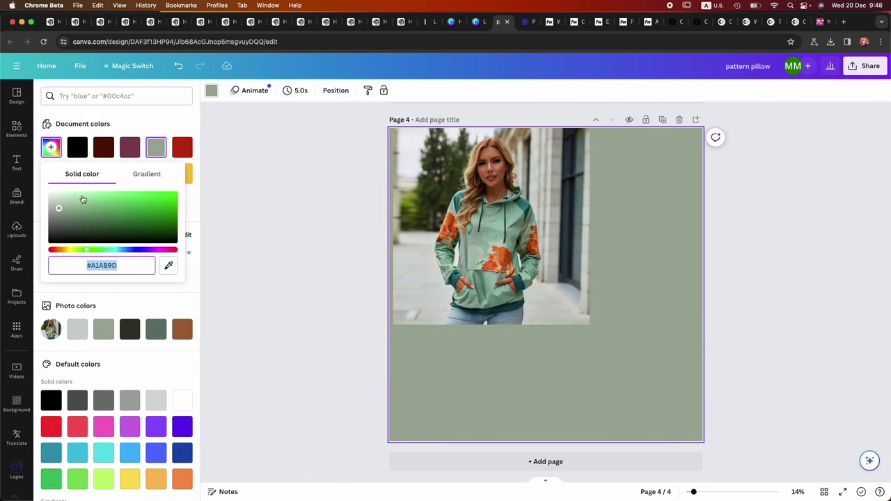
left_click(168, 265)
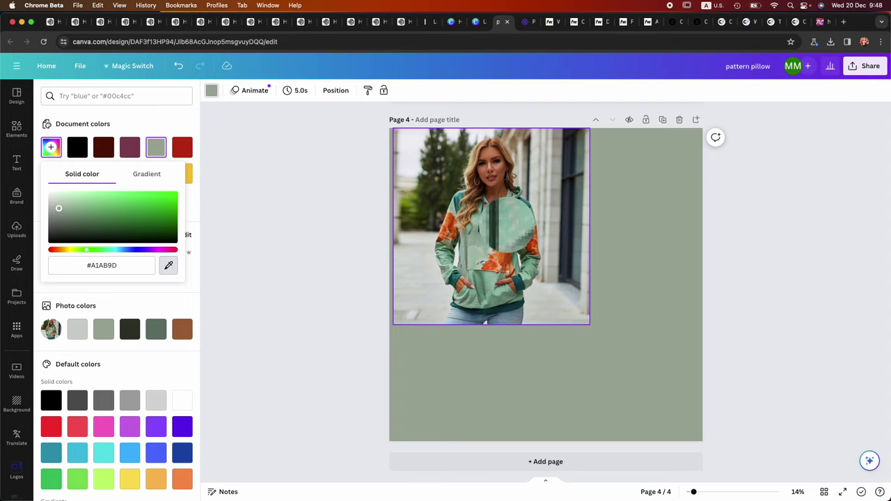
left_click(512, 223)
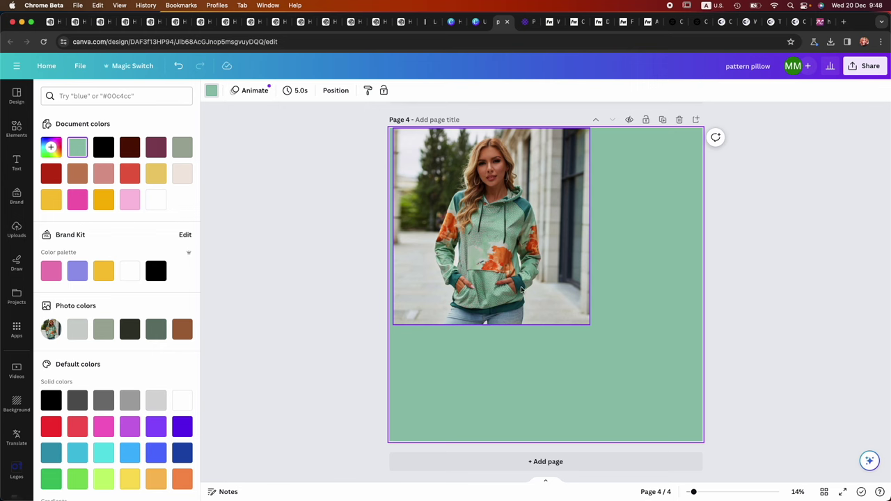
key("Escape")
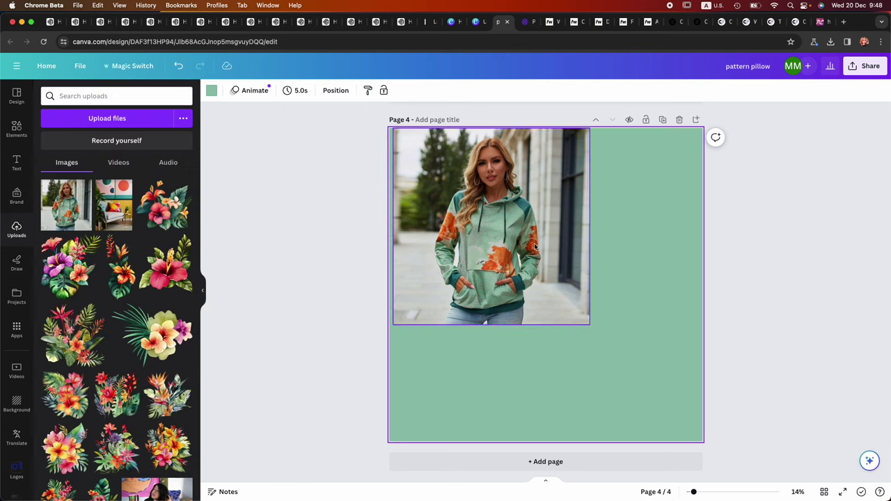
Shrink the hoodie photo to about a third of the page width, keeping it in the page's upper-left corner.
left_click(574, 321)
left_click_drag(588, 324, 492, 228)
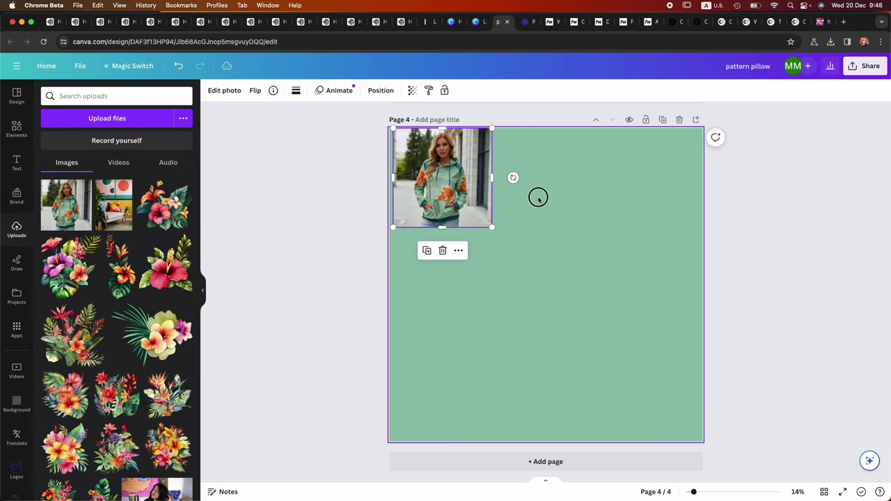
left_click(536, 197)
Search the elements for "dotys" and add the halftone dot graphic that fades from one dense corner.
left_click(17, 128)
left_click(104, 95)
key("super+a")
type("dotys")
key("Return")
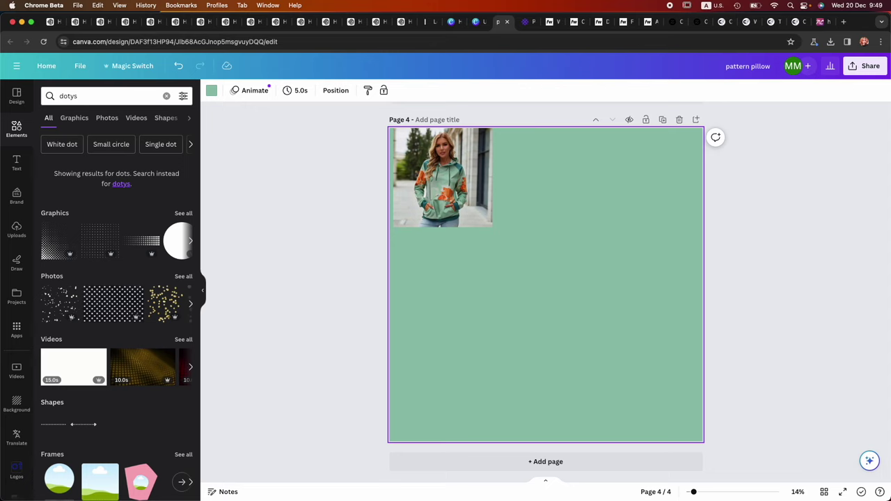
left_click(50, 252)
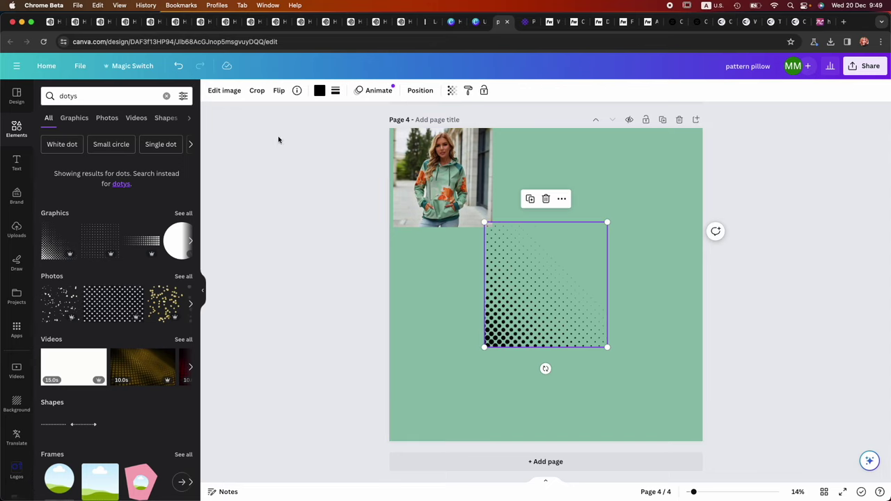
Recolor the halftone dots white and enlarge them over the lower-left part of page 4, overhanging the page edges.
left_click(320, 91)
left_click(129, 200)
left_click_drag(515, 322, 413, 418)
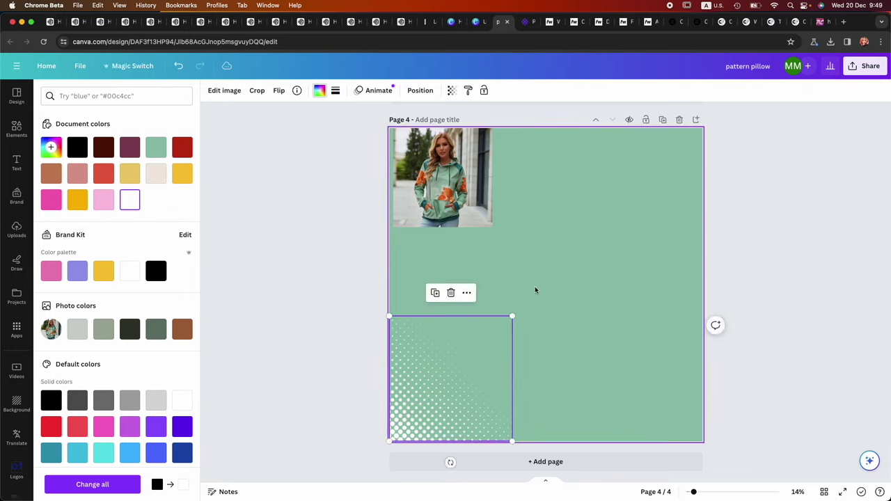
left_click_drag(513, 316, 666, 160)
left_click_drag(549, 293, 507, 329)
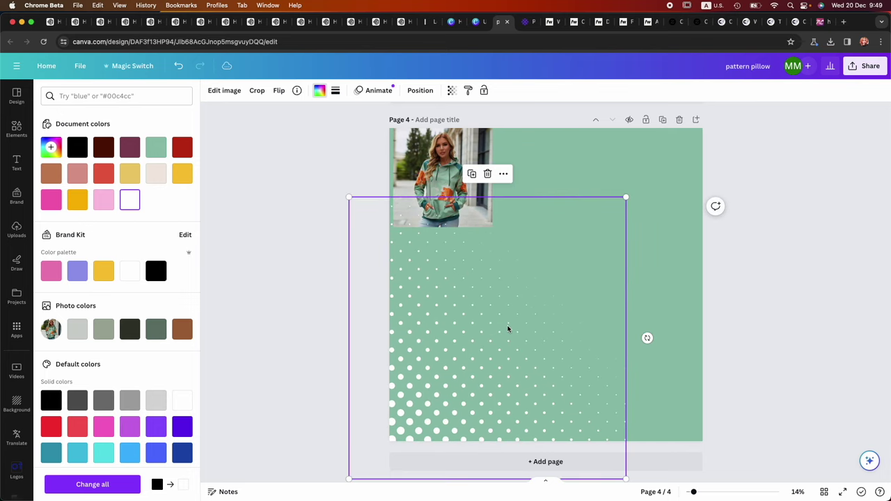
Duplicate the white halftone toward the page's upper right and rotate the copy almost half a turn, with its dense corner outward.
left_click_drag(480, 383, 578, 276)
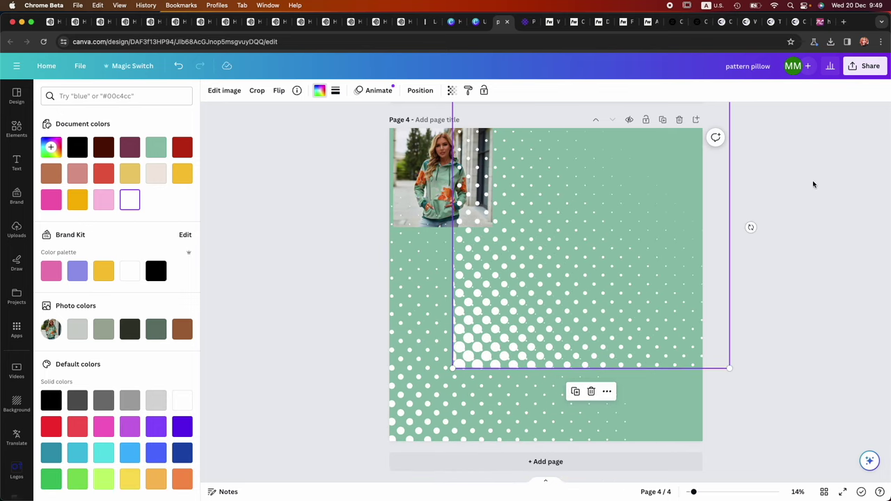
left_click_drag(750, 226, 431, 245)
left_click(741, 188)
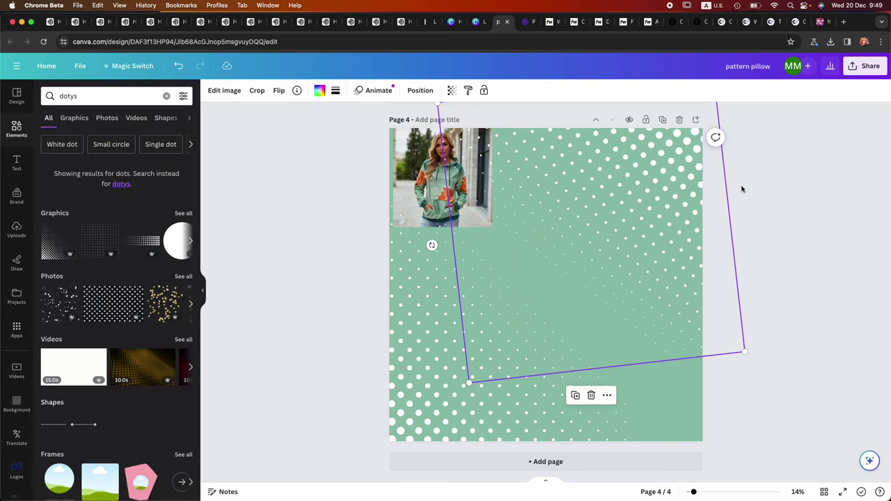
Duplicate page 4 and delete the hoodie photo from the original page, leaving only the dotted green background.
left_click(664, 121)
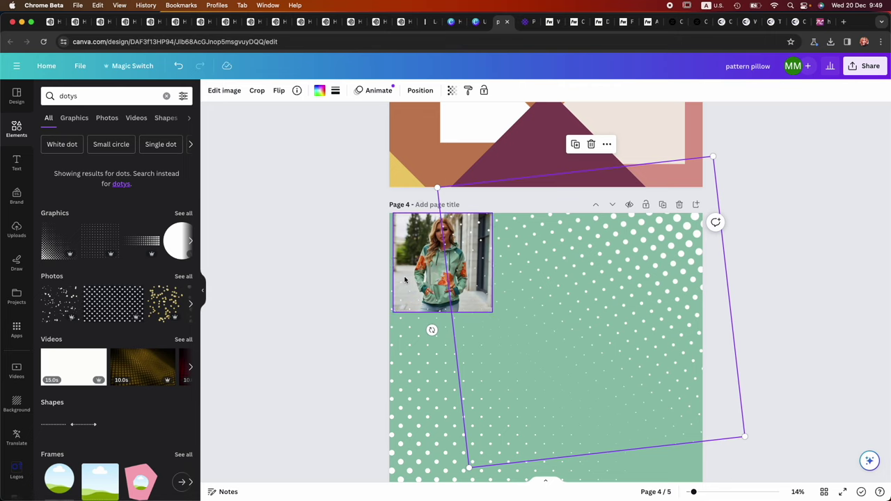
key("Delete")
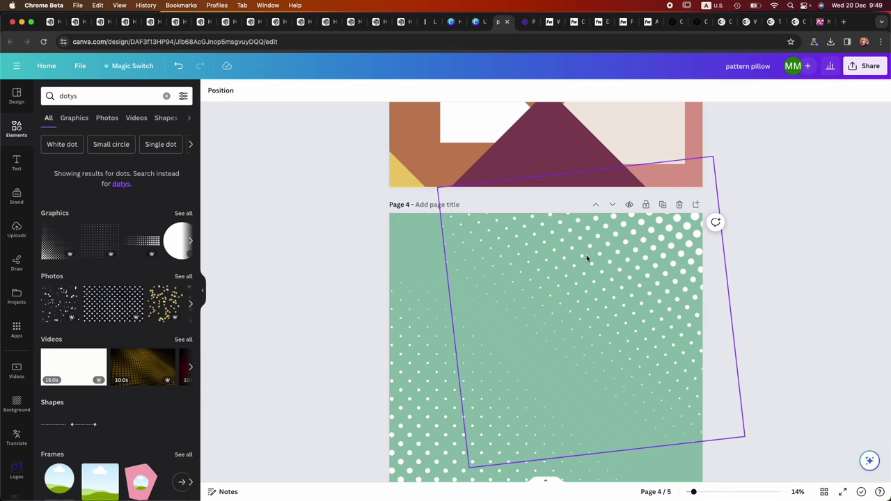
key("super+z")
left_click(444, 282)
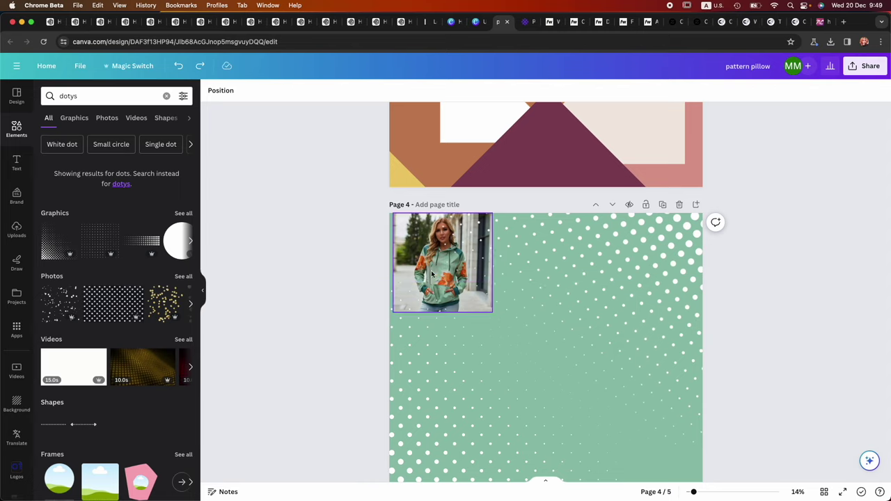
left_click(441, 266)
key("BackSpace")
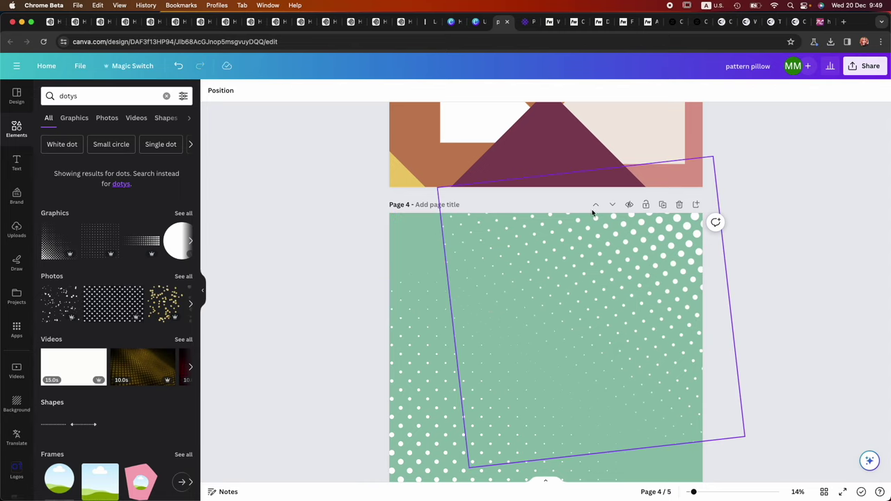
Rename the design "dots for hoodie" and set its download file type to JPG.
left_click(737, 73)
type("dots for hoodie")
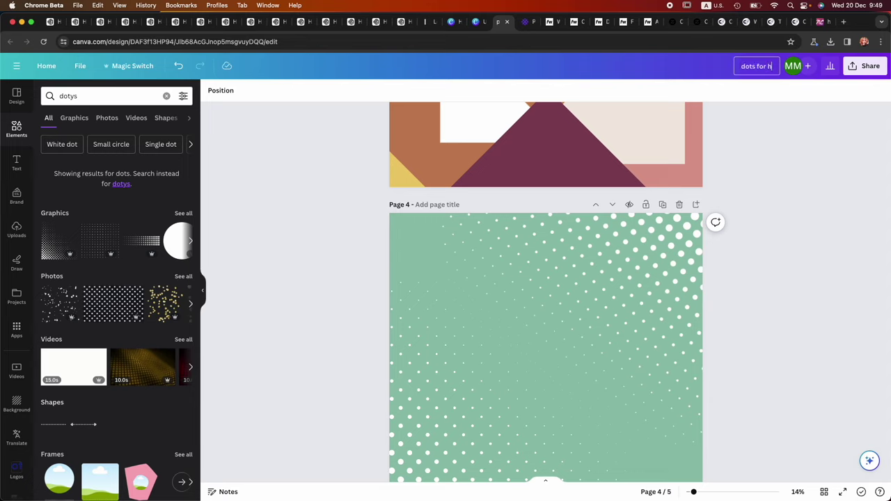
left_click(865, 65)
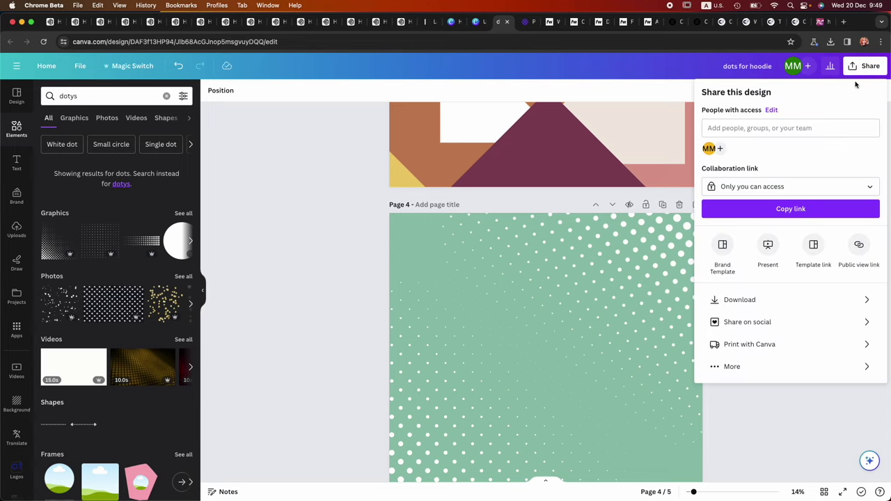
left_click(765, 297)
left_click(766, 131)
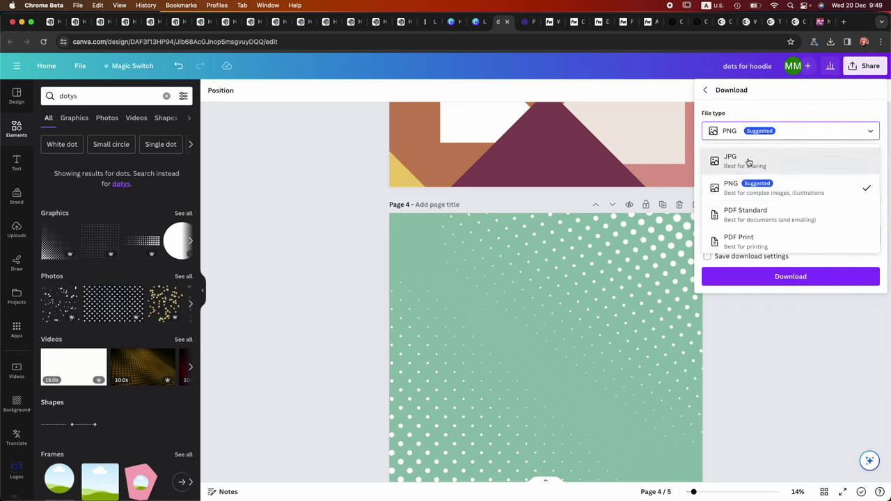
left_click(724, 160)
Limit the download to page 4 and download it.
left_click(739, 241)
left_click(748, 269)
scroll(758, 357, "down", 1)
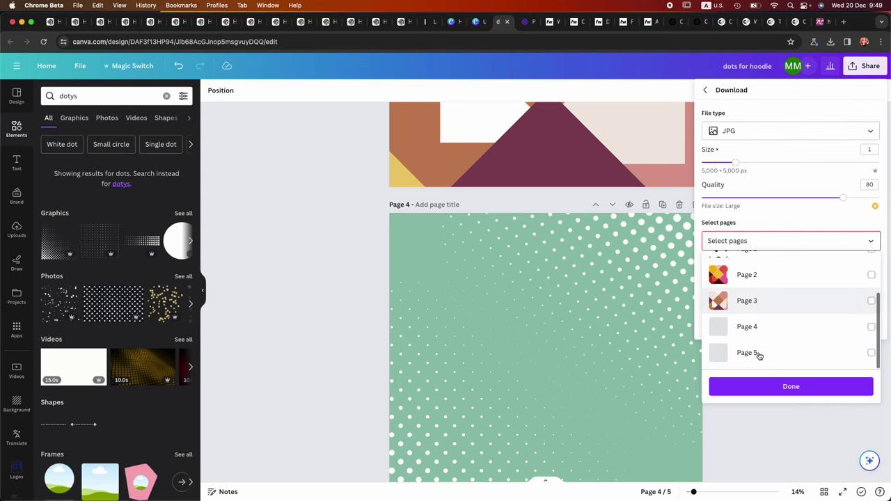
left_click(756, 328)
left_click(765, 387)
left_click(775, 282)
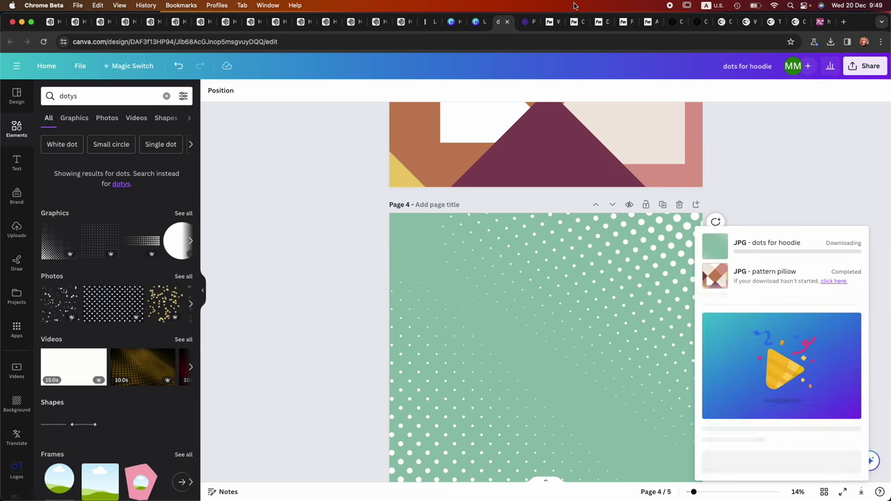
Switch to the Fourthwall hoodie designer and add "dots for hoodie.jpg" from Downloads to the front.
left_click(573, 22)
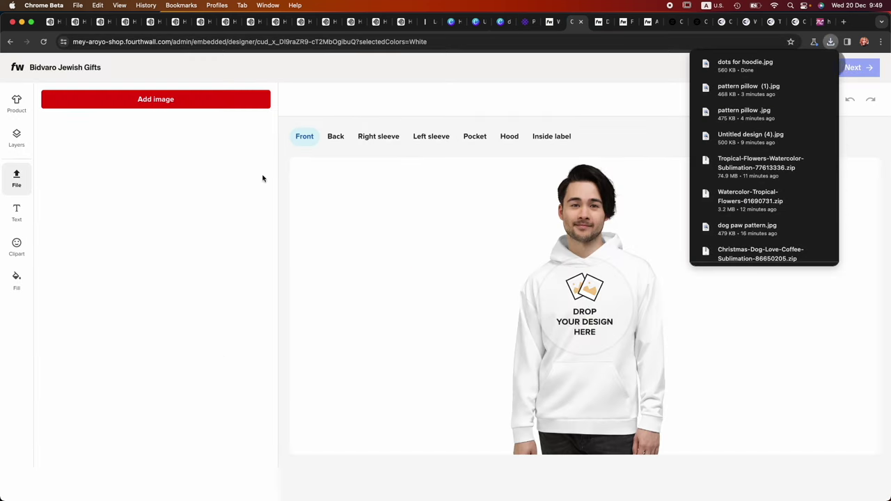
left_click(183, 99)
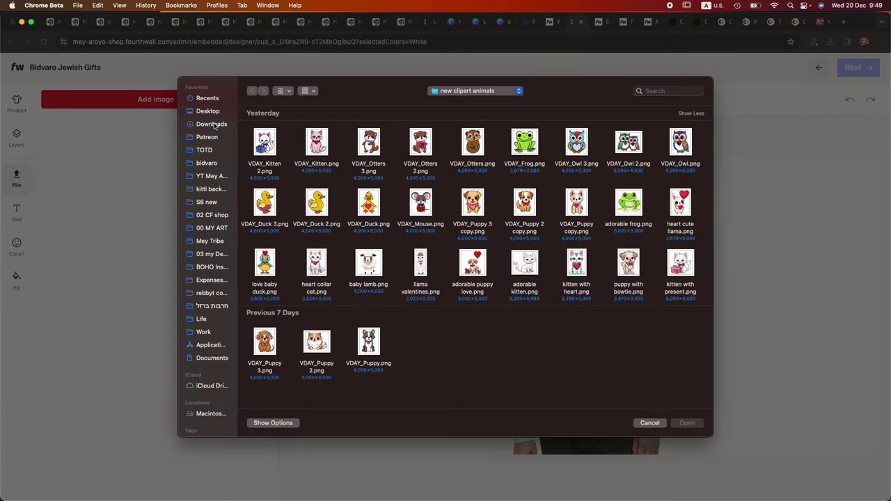
left_click(211, 124)
double_click(268, 147)
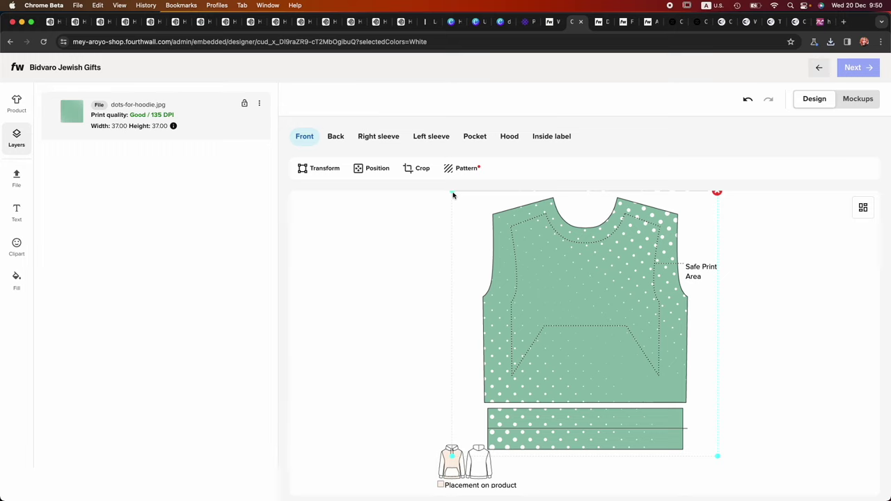
Shrink the front dots image to about 23.19 wide, repeat it as a Reflect pattern, and shift it up toward the neckline.
left_click_drag(452, 193, 510, 234)
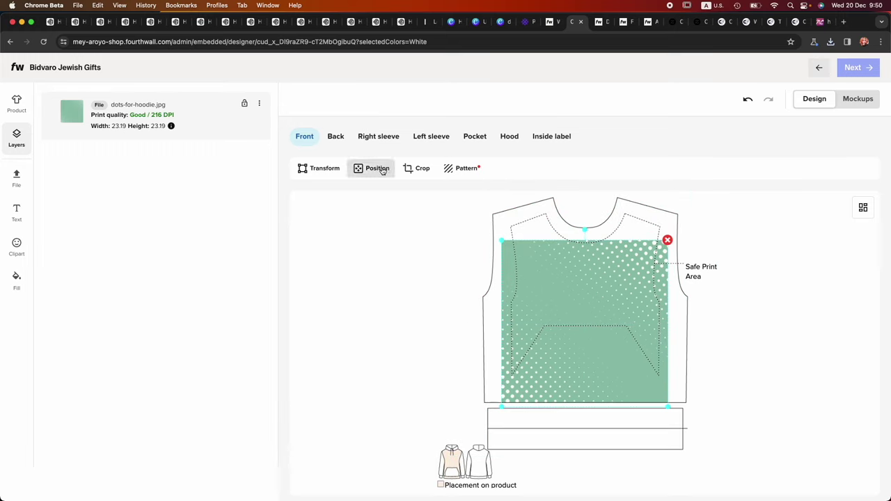
left_click(463, 167)
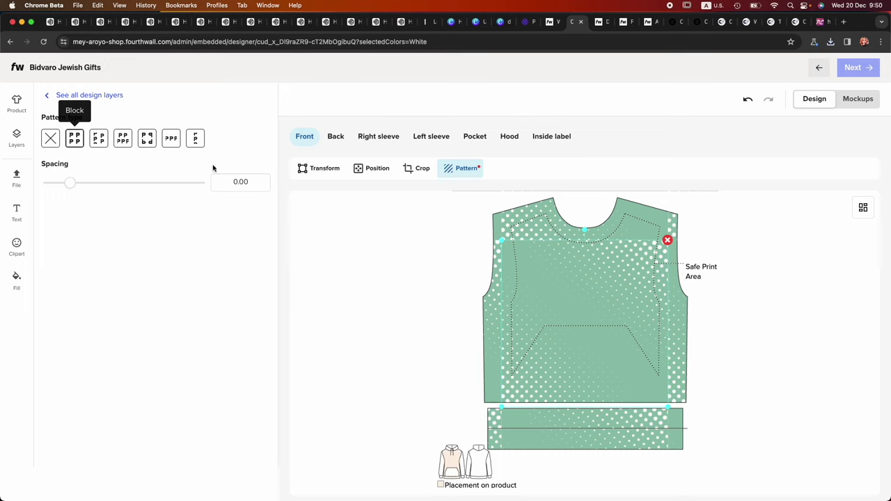
left_click(147, 138)
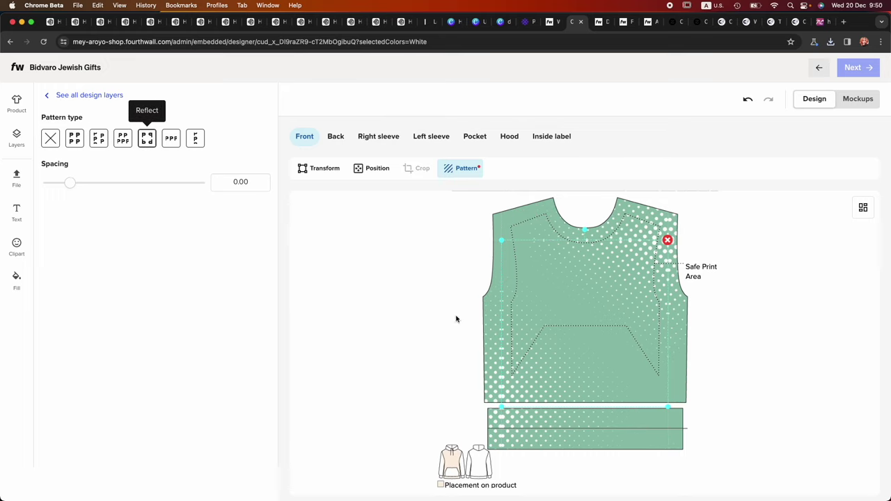
left_click_drag(556, 339, 547, 323)
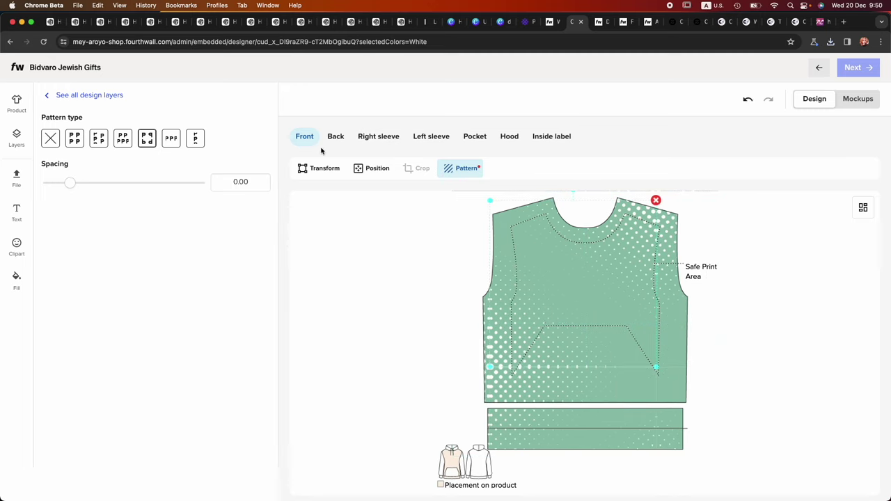
left_click(322, 172)
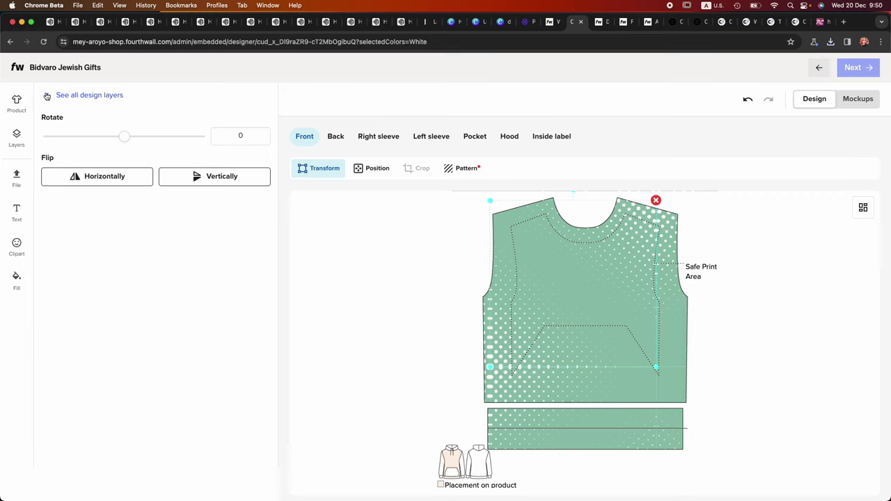
left_click(336, 136)
left_click(304, 137)
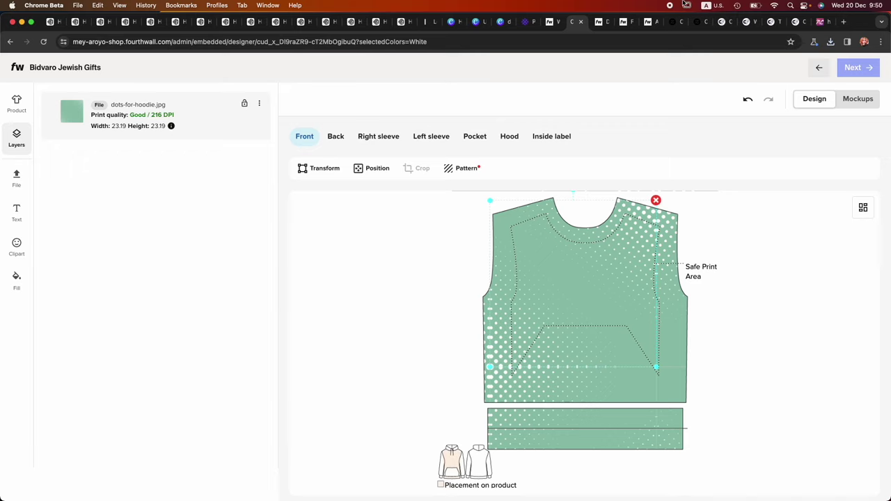
Switch to the Canva design and enlarge the hoodie photo on page 5 to about 70% of the page width.
left_click(498, 22)
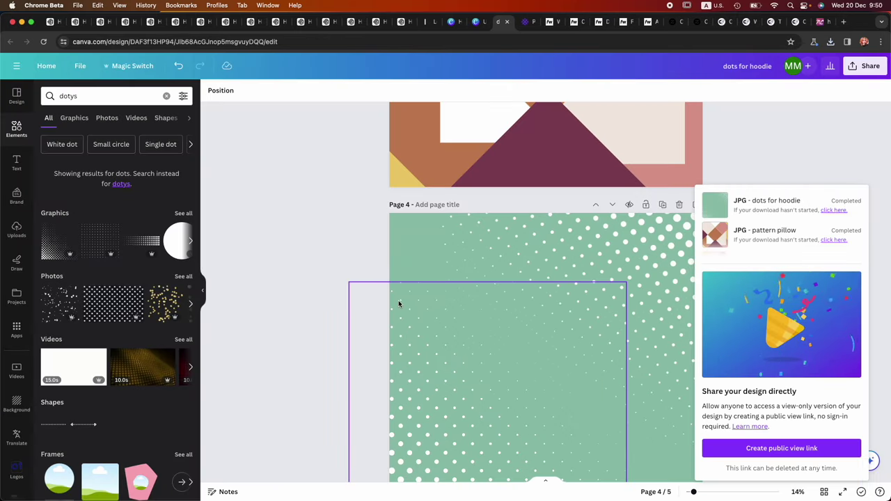
key("cmd+v")
left_click_drag(492, 224, 635, 331)
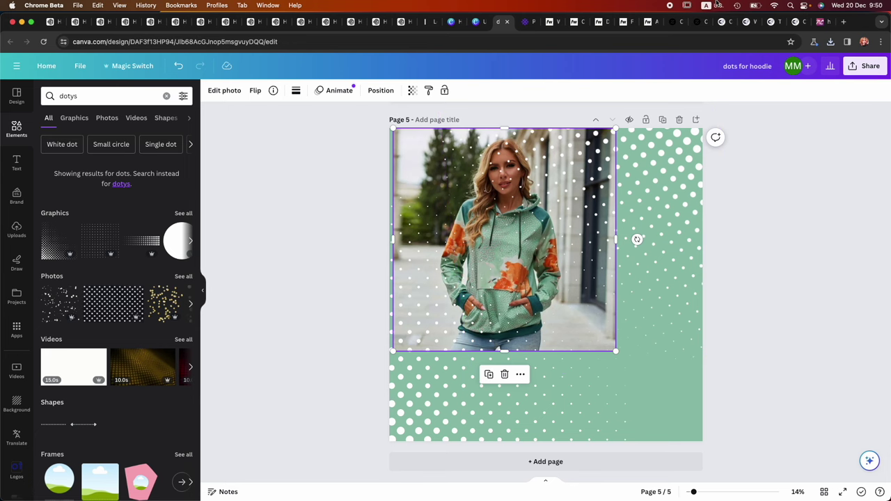
left_click(625, 22)
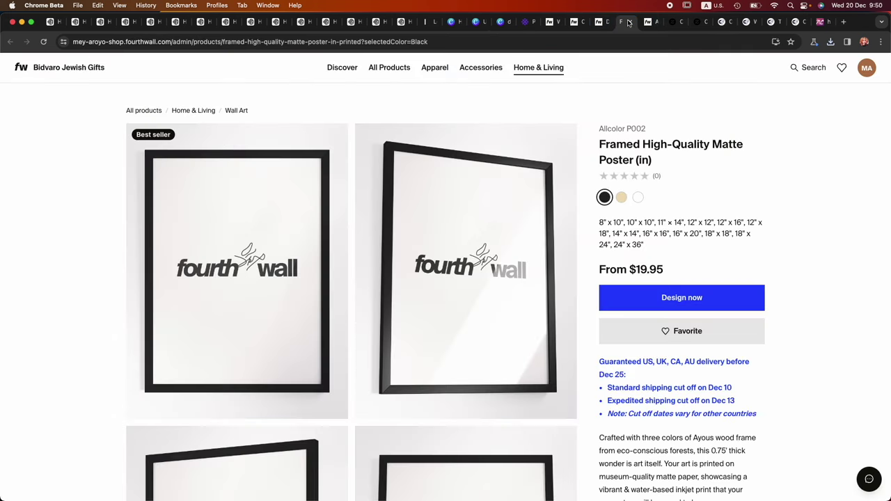
left_click(598, 23)
left_click(575, 23)
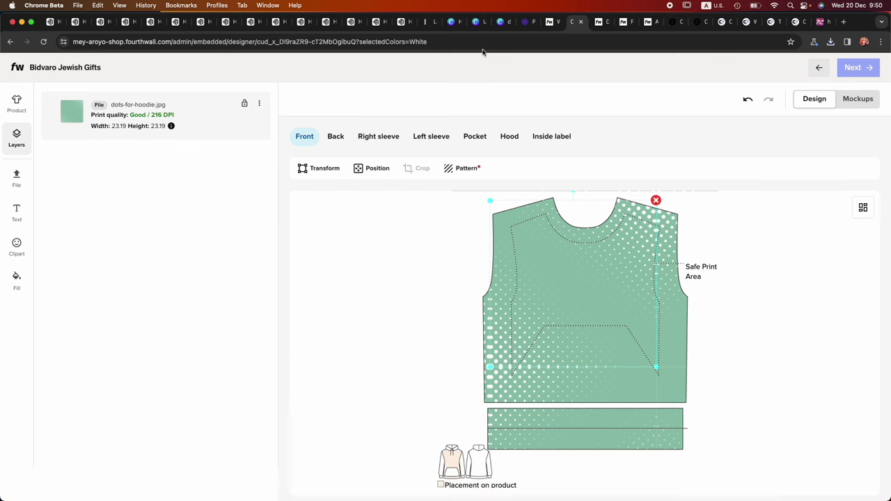
left_click(503, 22)
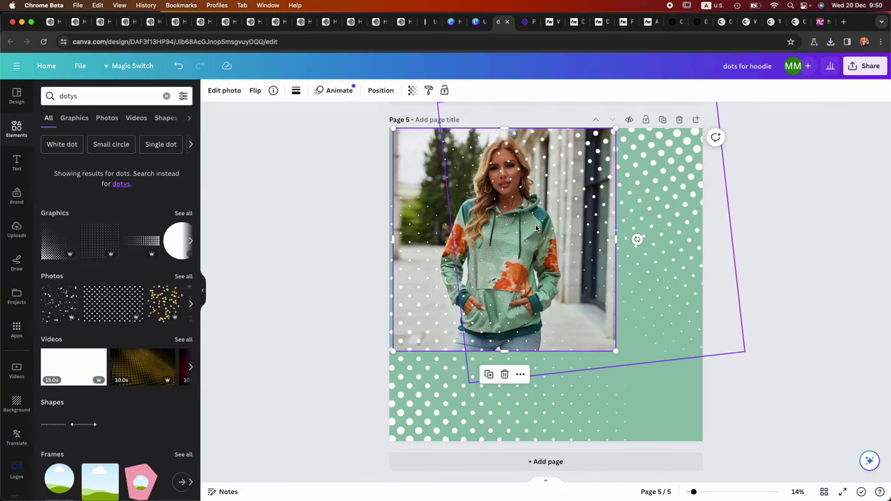
Delete both white halftone dot graphics from page 5.
left_click(552, 417)
key("Delete")
left_click(656, 353)
key("Delete")
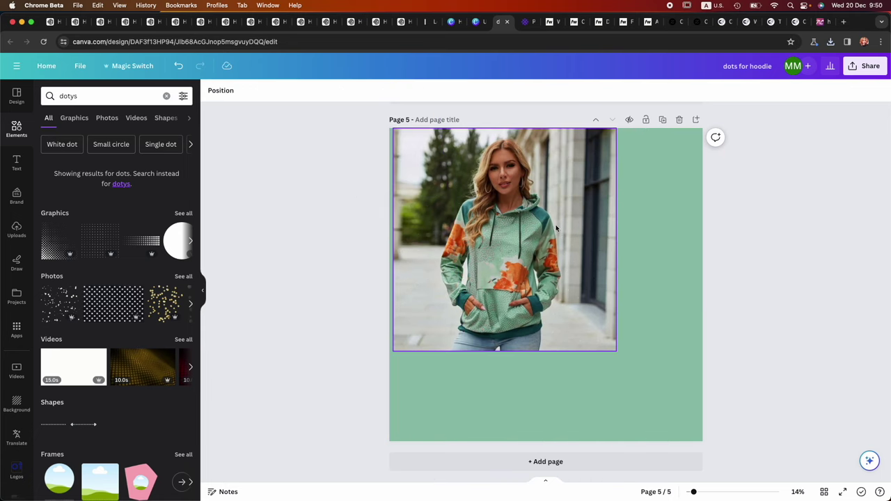
Recolor page 5's background to the dark teal #316F76 sampled from the hoodie's shoulder in the photo.
left_click(654, 294)
left_click(211, 91)
left_click(51, 146)
left_click(169, 268)
left_click(547, 216)
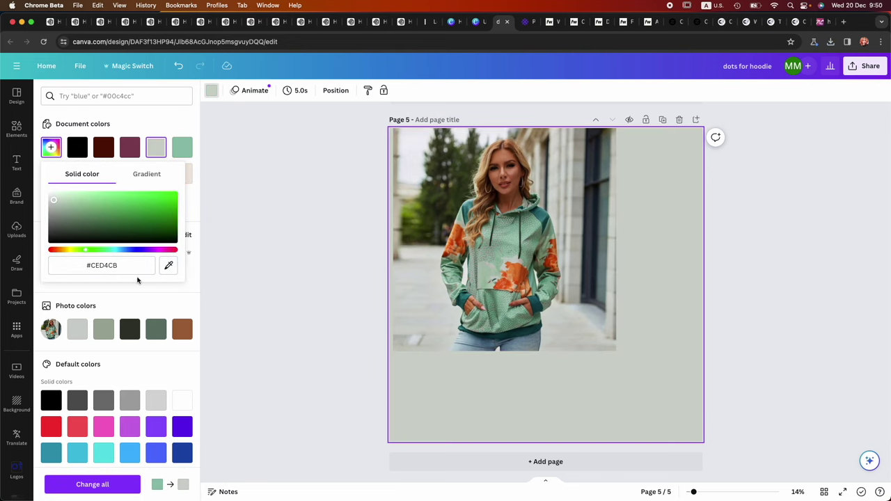
left_click(169, 266)
left_click(542, 215)
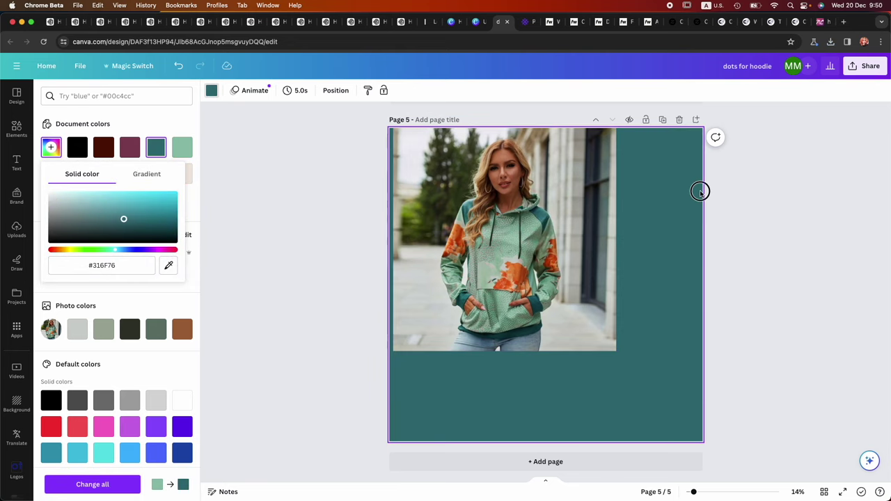
Duplicate the teal page 5 and select the hoodie photo on the original page.
left_click(571, 216)
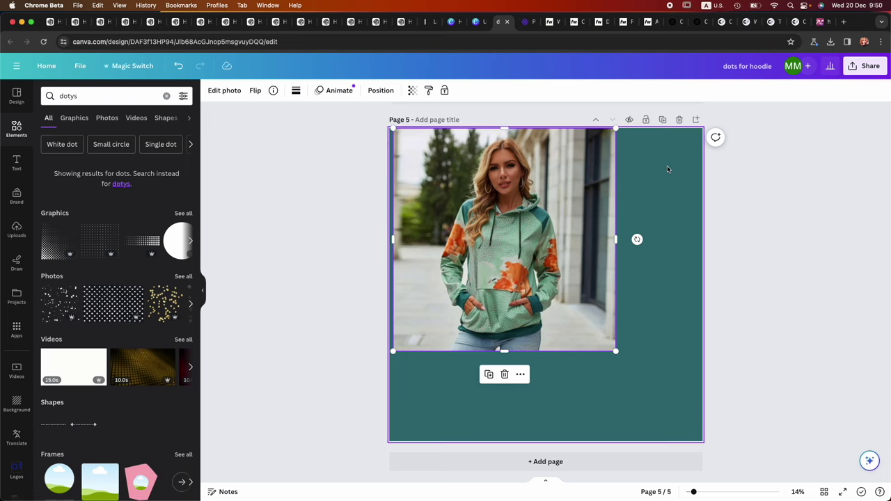
left_click(663, 119)
scroll(626, 243, "up", 3)
left_click(510, 263)
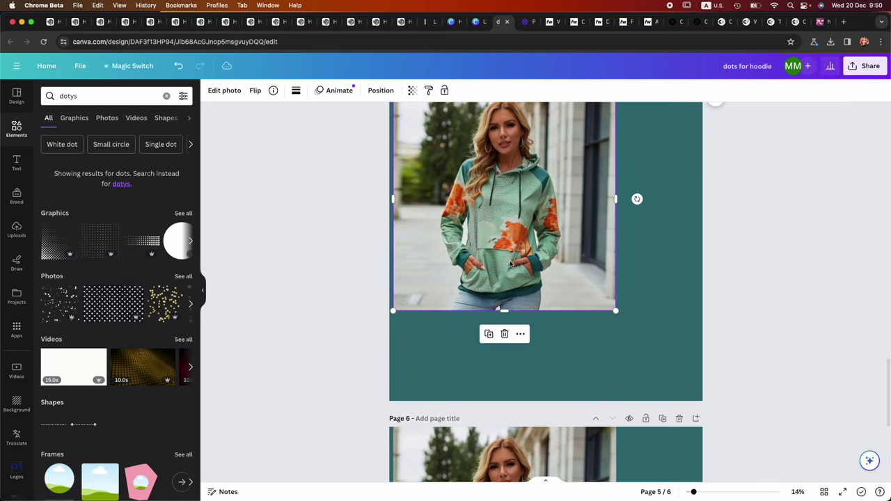
Delete the hoodie photo from page 5 and download only that page as a JPG.
key("Delete")
left_click(865, 65)
left_click(751, 132)
left_click(737, 159)
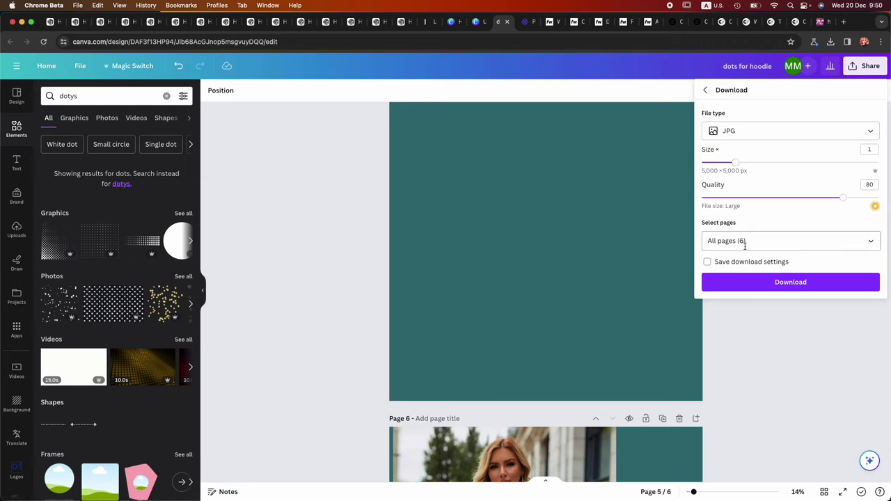
left_click(744, 241)
left_click(742, 270)
left_click(745, 289)
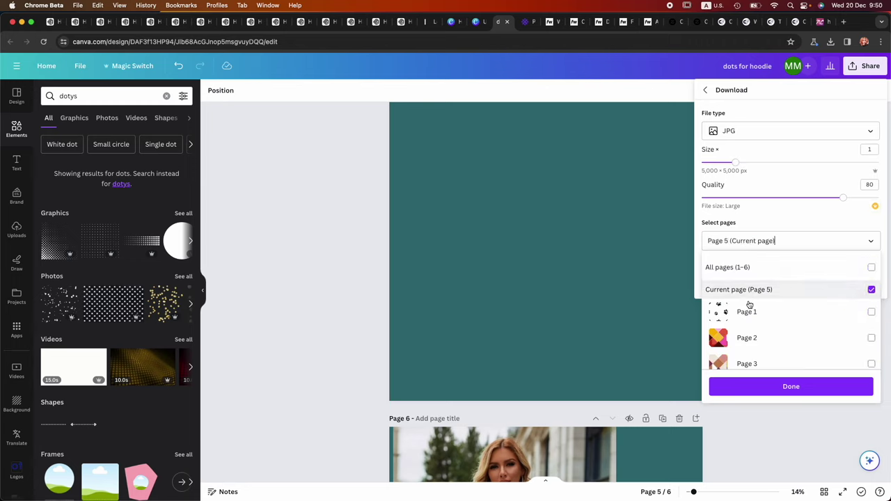
left_click(756, 388)
left_click(769, 282)
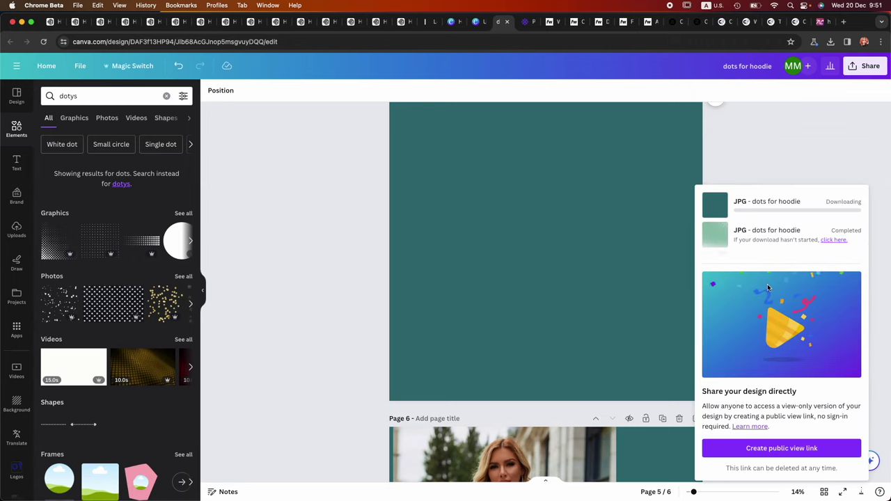
Switch to the Fourthwall hoodie designer and add dots for hoodie (1).jpg to the front as a new layer.
left_click(478, 23)
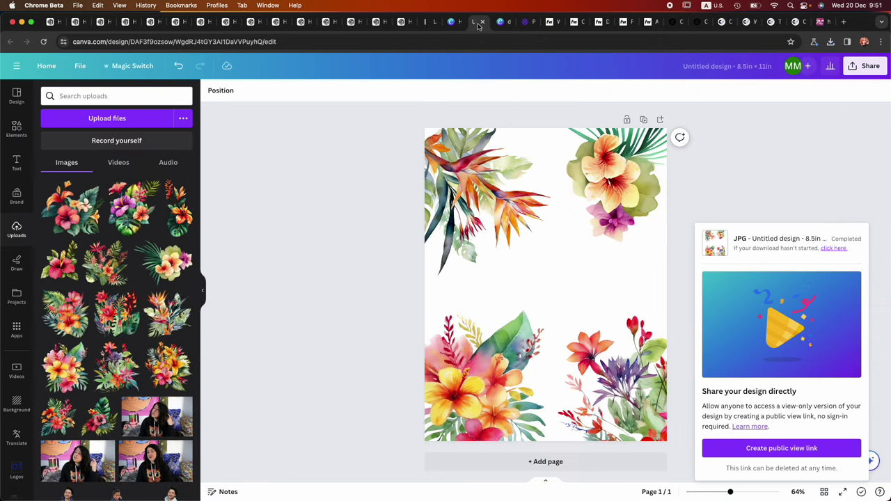
left_click(624, 21)
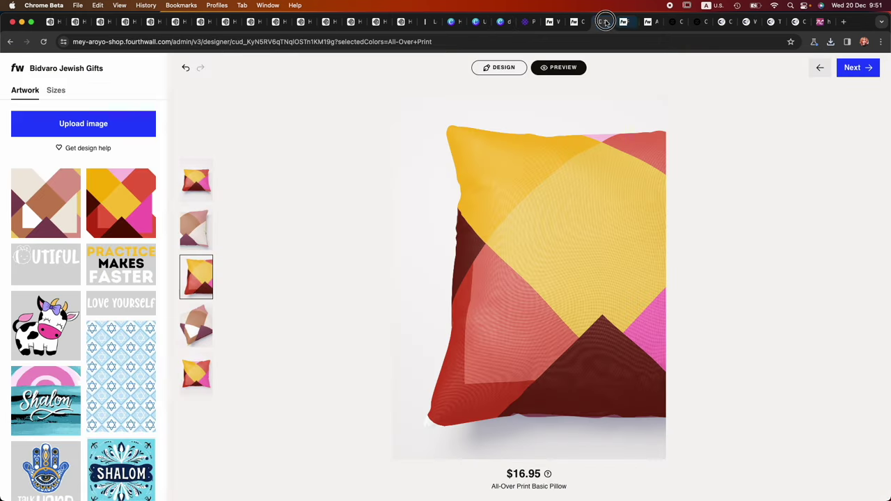
left_click(572, 21)
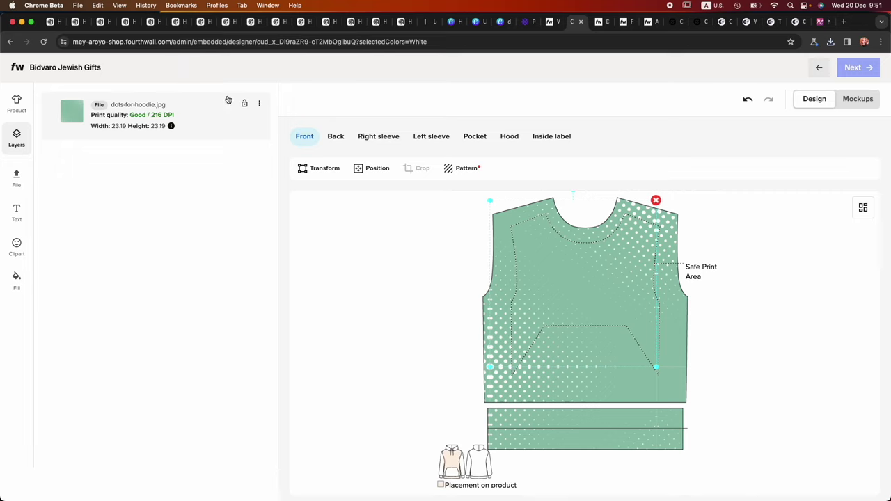
left_click(16, 178)
left_click(111, 100)
double_click(286, 145)
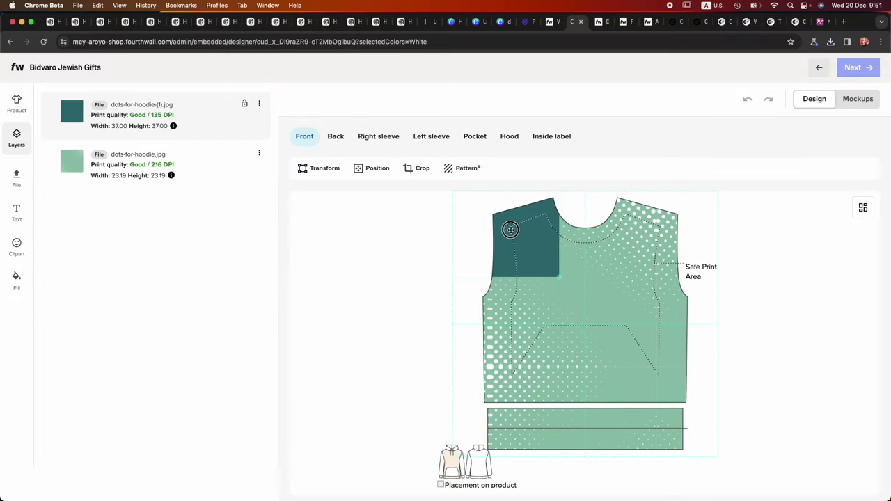
Resize the teal layer to about 20.4 wide, rotate it about 46°, and place it diagonally across the front's upper-left shoulder.
mouse_move(523, 244)
left_mouse_down()
mouse_move(556, 268)
mouse_move(514, 249)
left_mouse_up()
left_click_drag(499, 202, 526, 213)
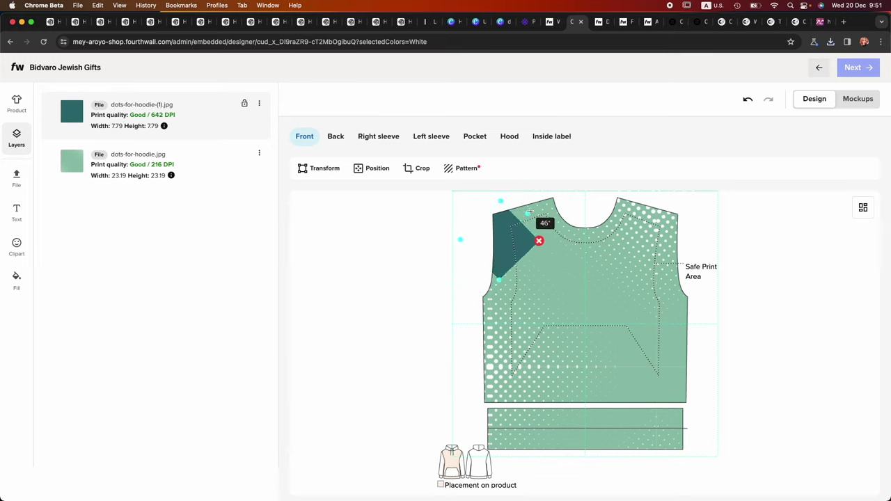
left_click_drag(499, 280, 506, 259)
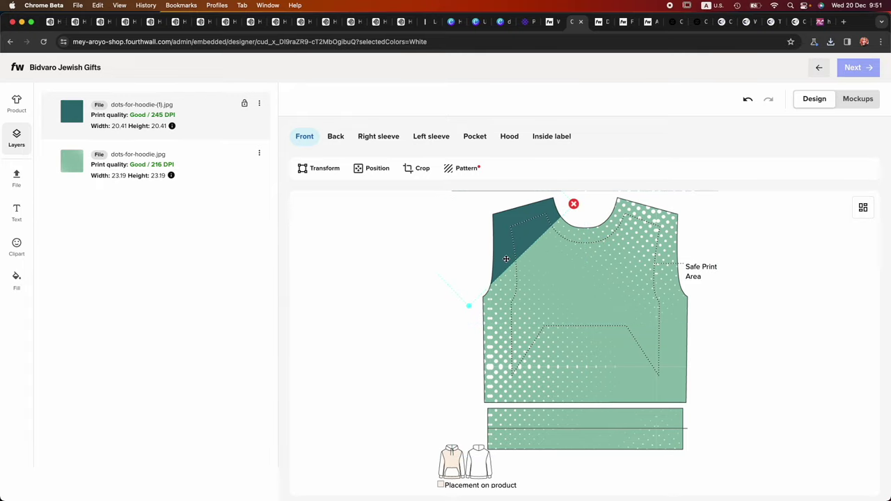
Add dots for hoodie (1).jpg to the front again, shrink it to about 17 wide, and cover the right part of the waistband.
left_click(16, 177)
left_click(184, 100)
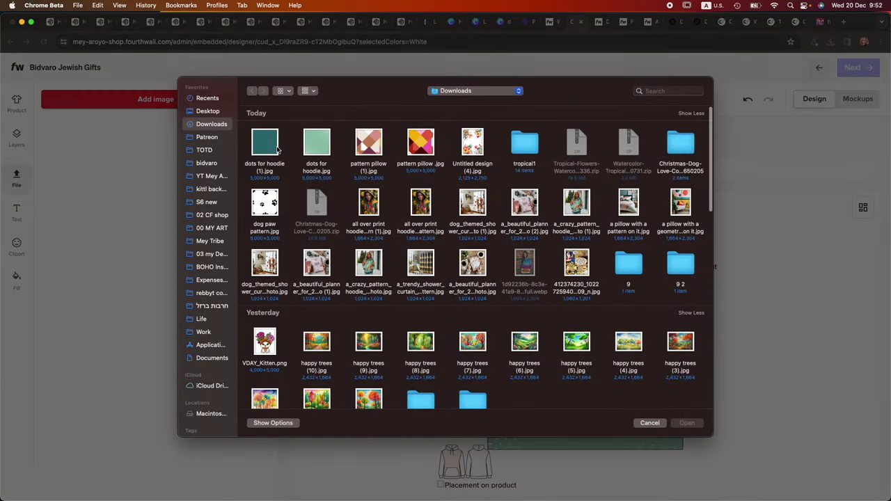
double_click(265, 142)
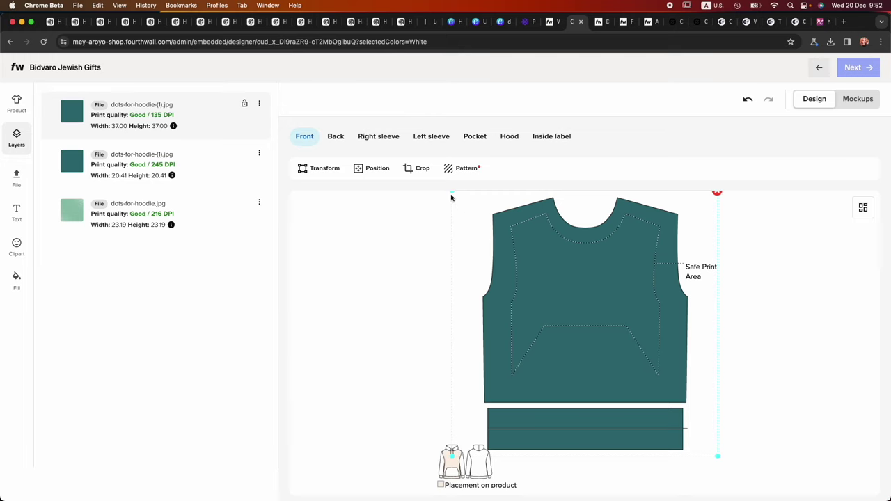
left_click_drag(451, 192, 526, 261)
left_click_drag(592, 302, 640, 441)
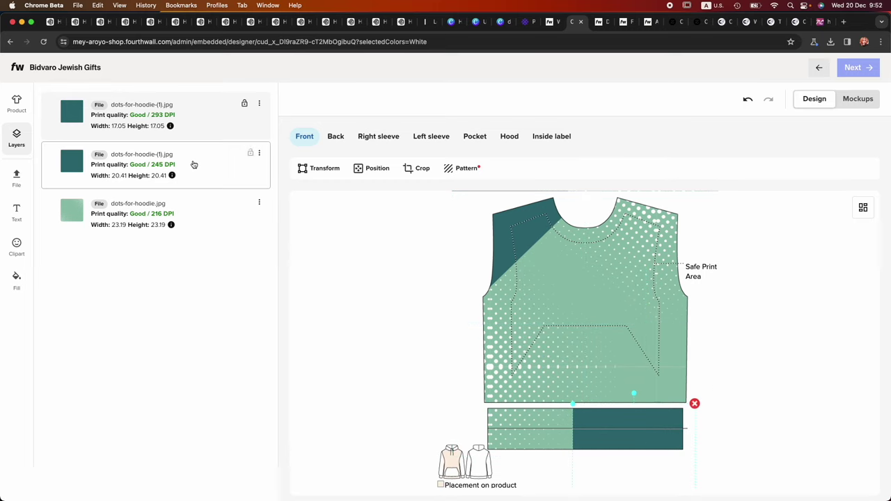
Add tropical7.png from the tropical1 folder to the hoodie's front.
left_click(16, 177)
left_click(119, 99)
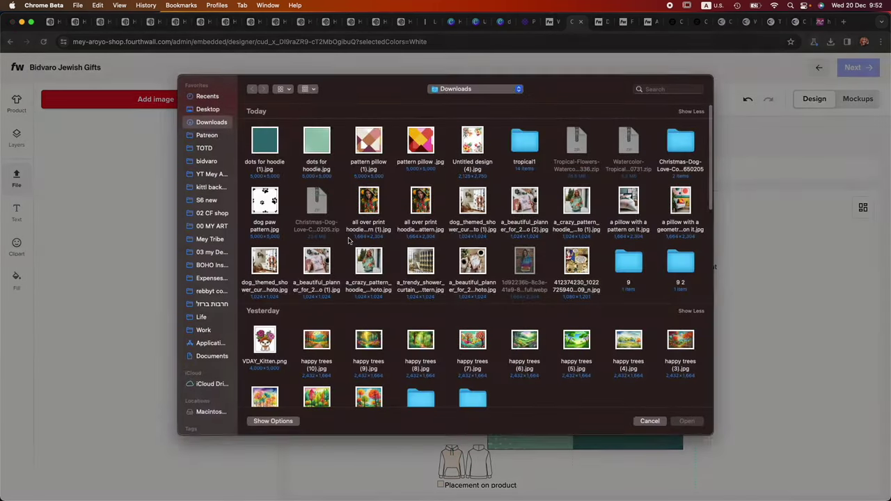
double_click(524, 143)
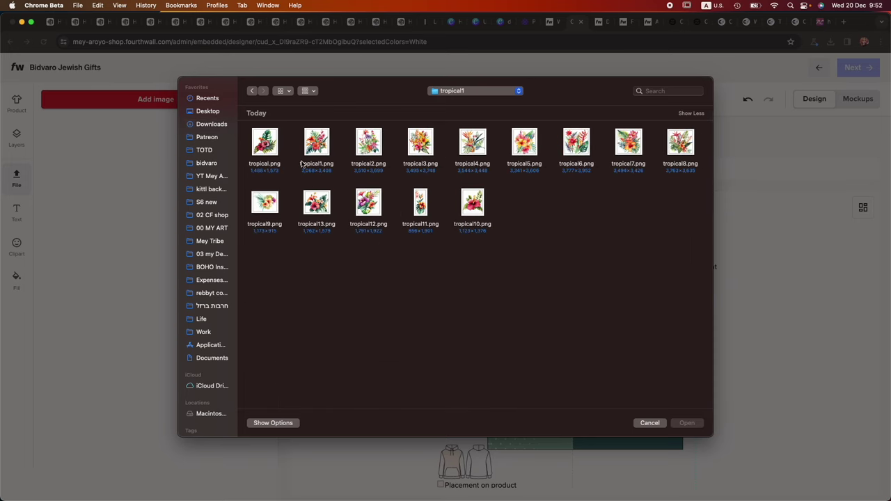
double_click(629, 144)
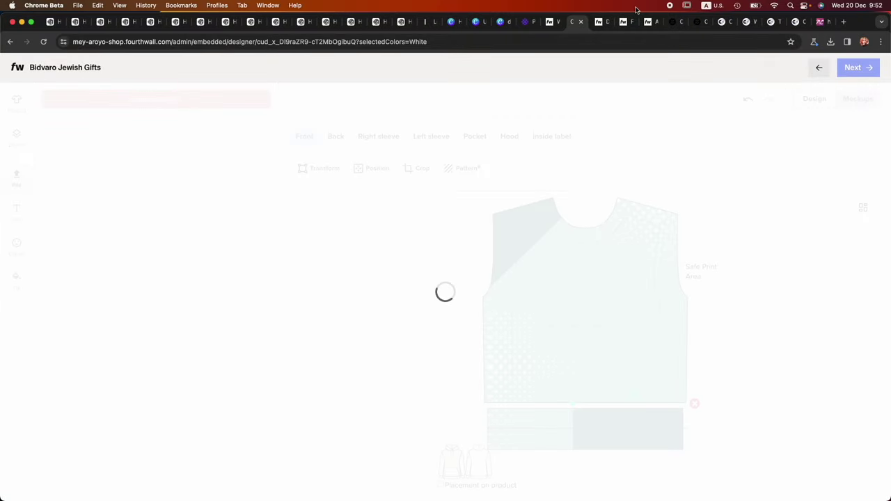
Switch to the Canva design and examine the reference hoodie photo on page 6 for the flower placement.
left_click(501, 21)
left_click(480, 22)
left_click(501, 22)
scroll(504, 288, "down", 5)
scroll(533, 305, "up", 5)
scroll(532, 305, "down", 5)
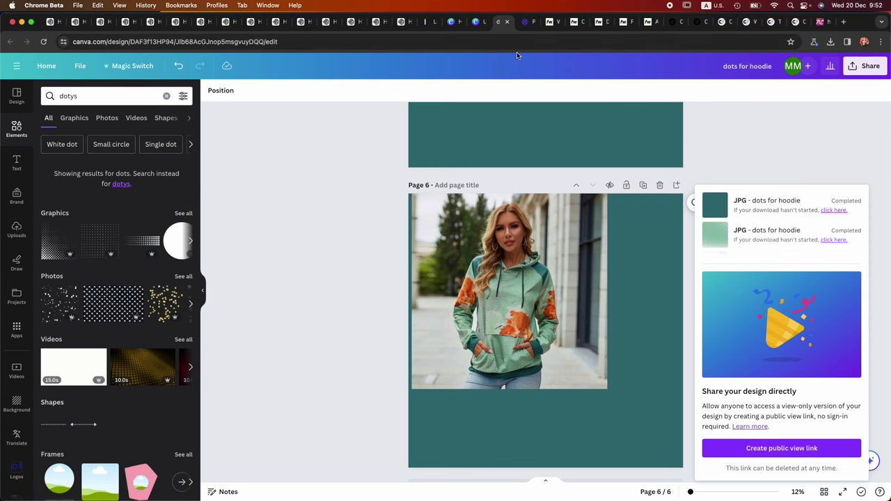
Return to the Fourthwall designer, shrink the tropical flowers to about 15.8 by 15.5, and place them right of centre on the front.
left_click(569, 25)
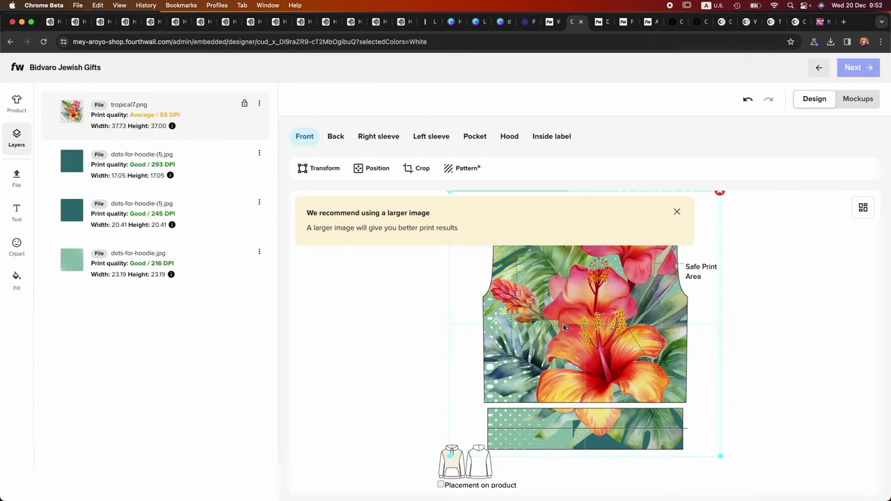
left_click_drag(449, 192, 528, 269)
left_click_drag(588, 316, 609, 316)
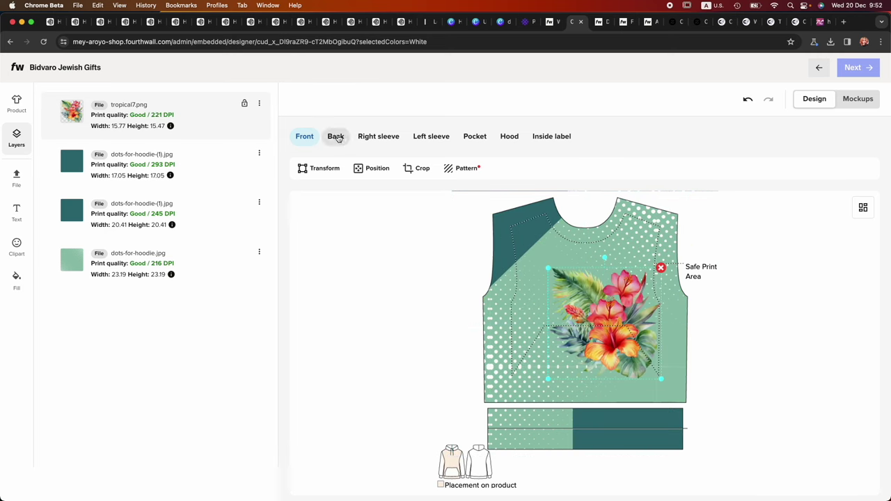
Cover the hoodie's pocket with dots for hoodie (1).jpg from the Downloads folder.
left_click(475, 137)
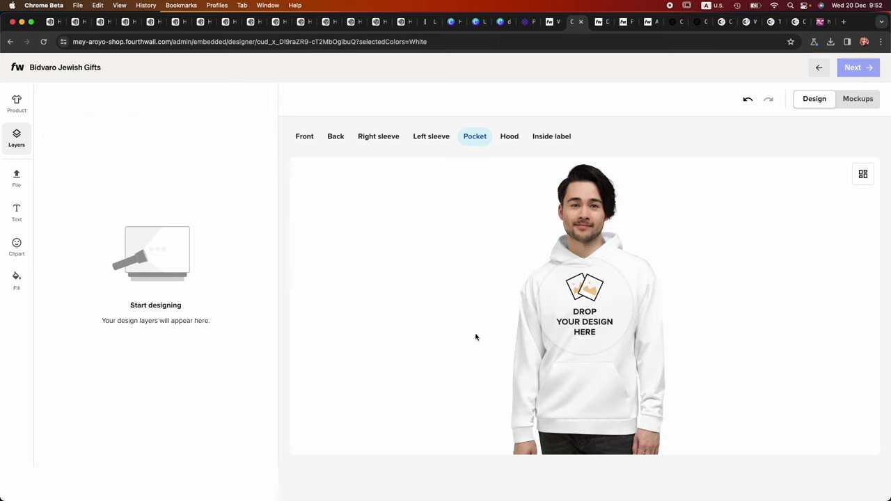
left_click(585, 287)
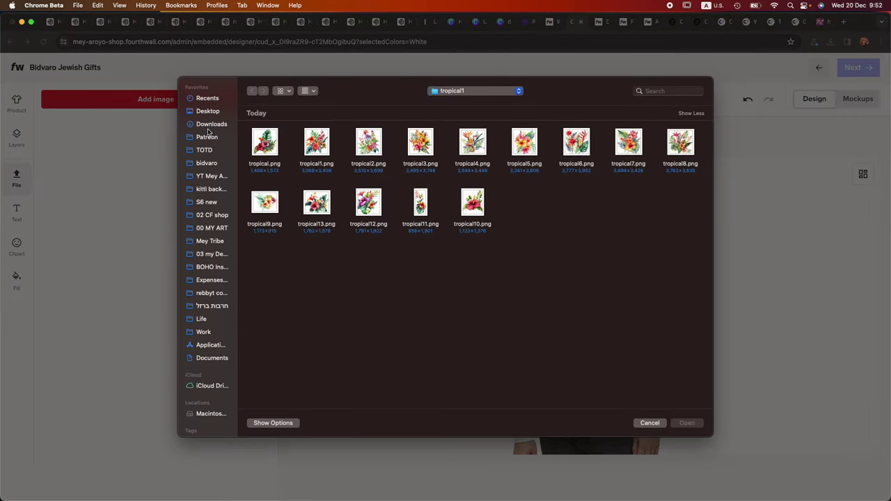
left_click(211, 123)
double_click(268, 148)
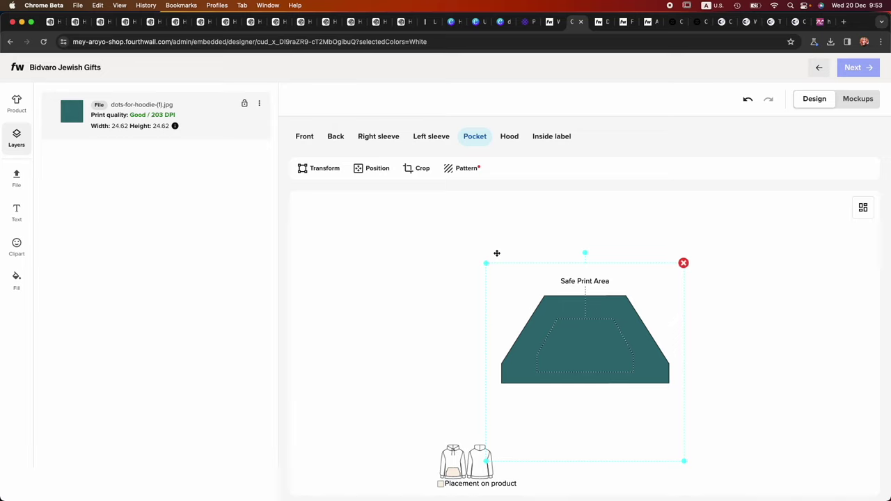
Add dots for hoodie (1).jpg to the hood at about 18.4 wide and repeat it as a regular grid pattern.
left_click(508, 137)
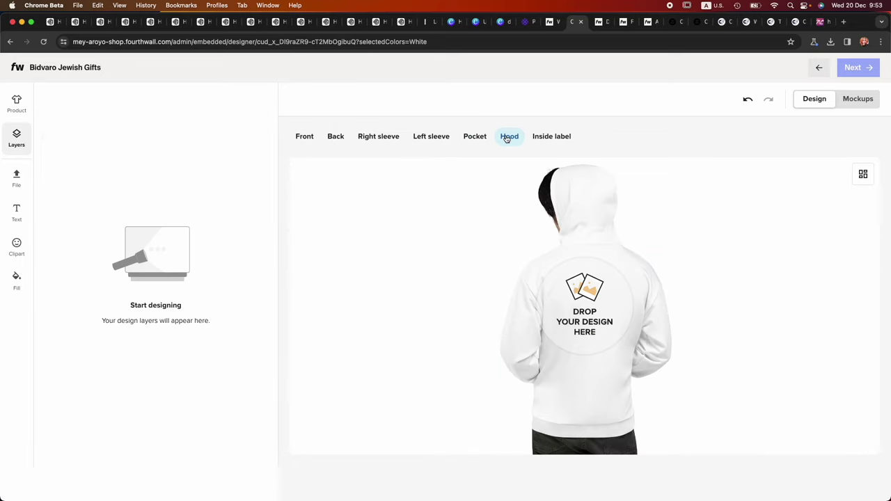
left_click(583, 293)
left_click(267, 143)
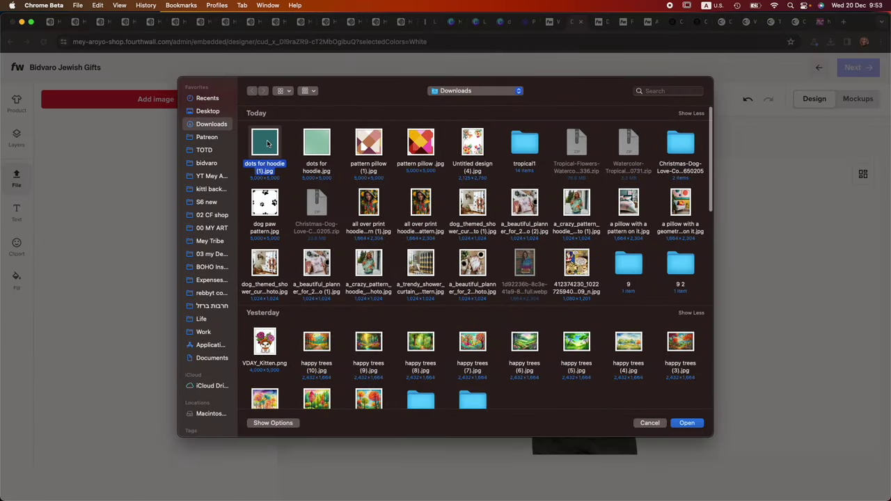
double_click(262, 142)
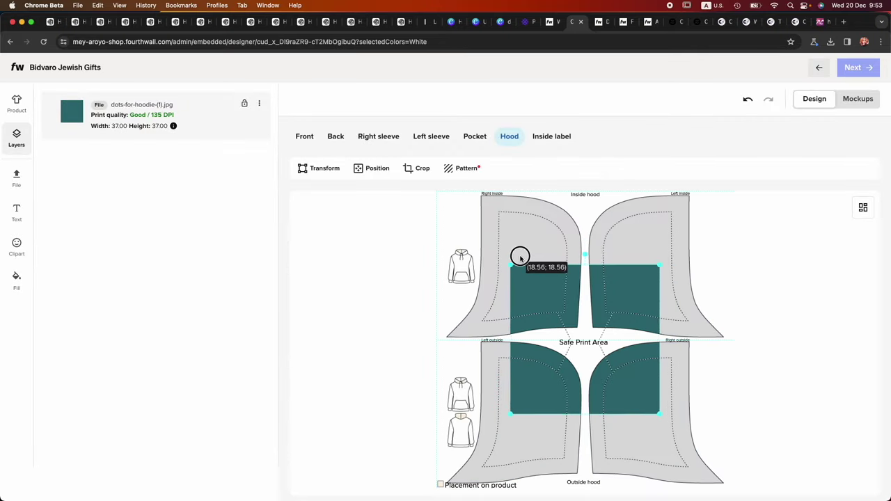
left_click(472, 171)
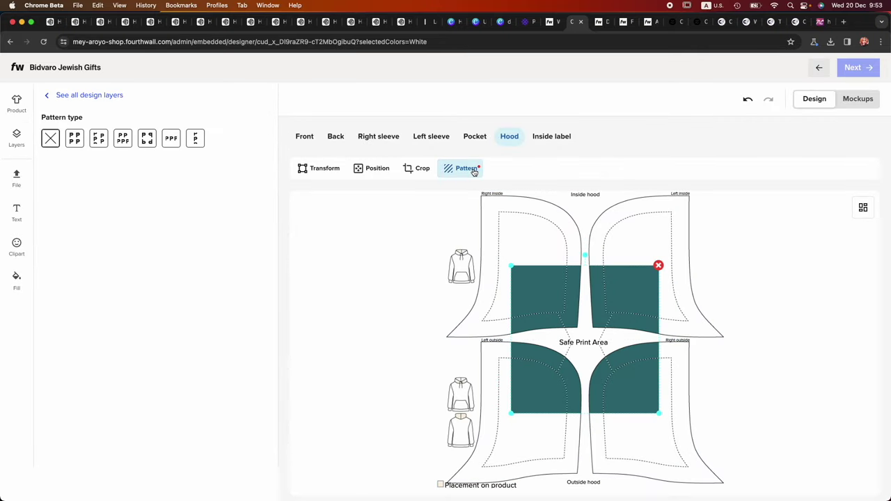
left_click(75, 140)
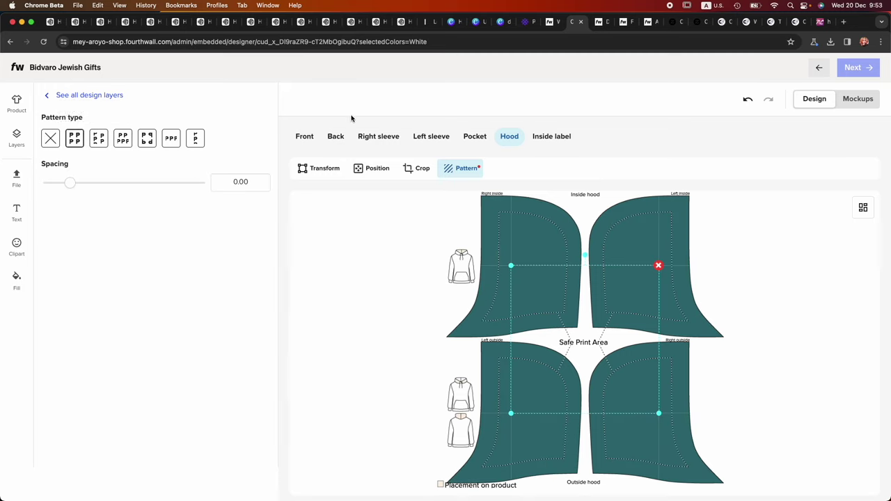
Add tropical9.png from the tropical1 folder to the hood above the teal pattern.
left_click(474, 136)
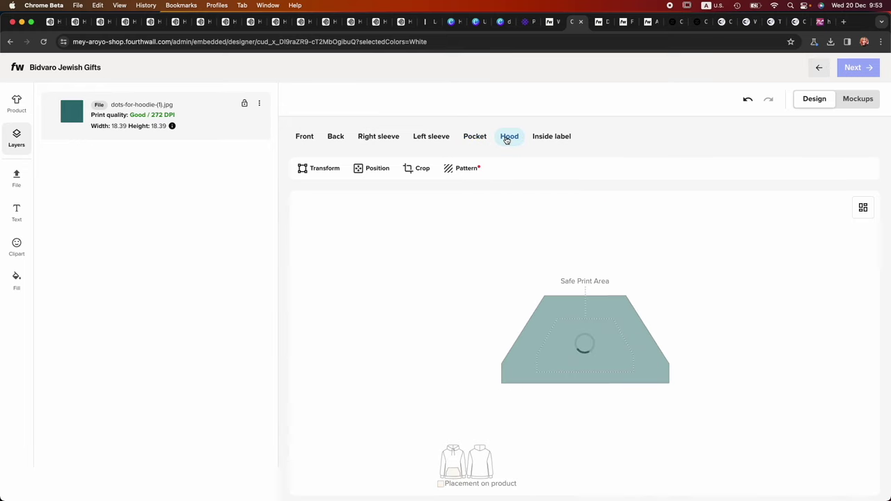
left_click(16, 177)
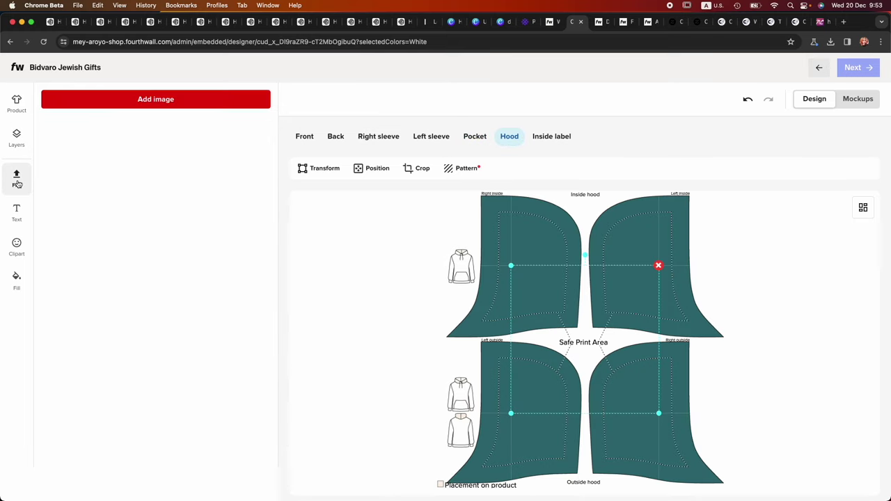
left_click(224, 100)
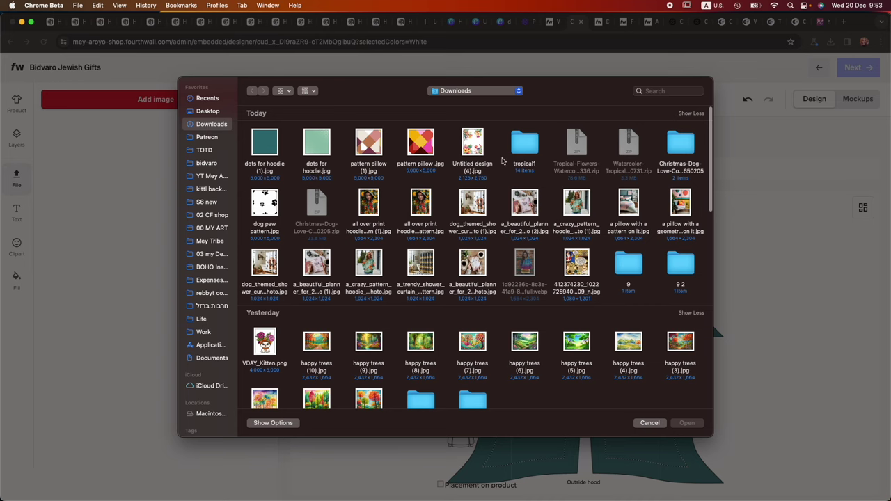
double_click(526, 150)
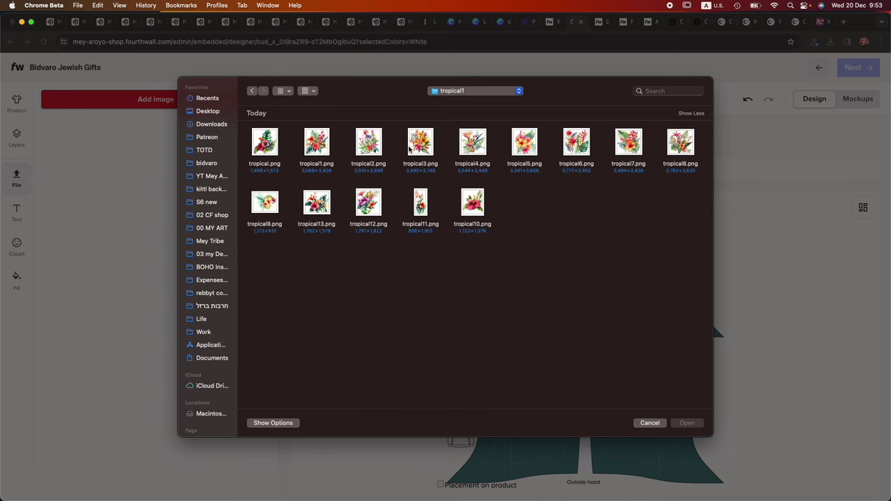
double_click(264, 203)
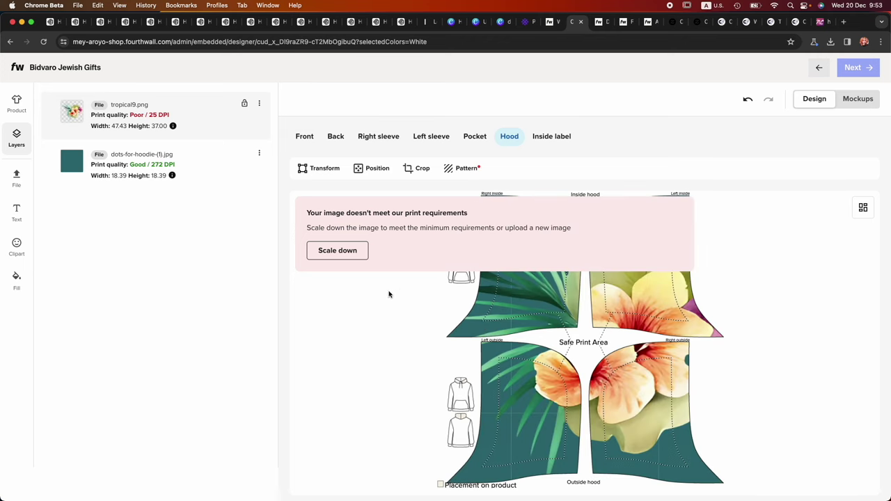
Scale down the tropical9 flowers to the print requirements and move them mainly onto the right inside hood panel.
left_click(348, 250)
left_click_drag(628, 383, 568, 310)
left_click_drag(644, 362, 549, 306)
left_click(676, 211)
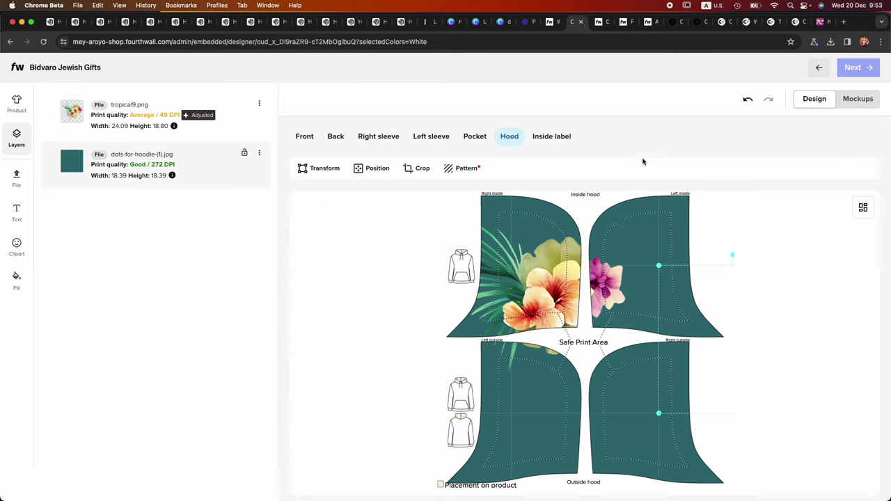
Add dots for hoodie.jpg from the Downloads folder to the hoodie's back and repeat it as a Reflect pattern.
left_click(335, 137)
left_click(594, 307)
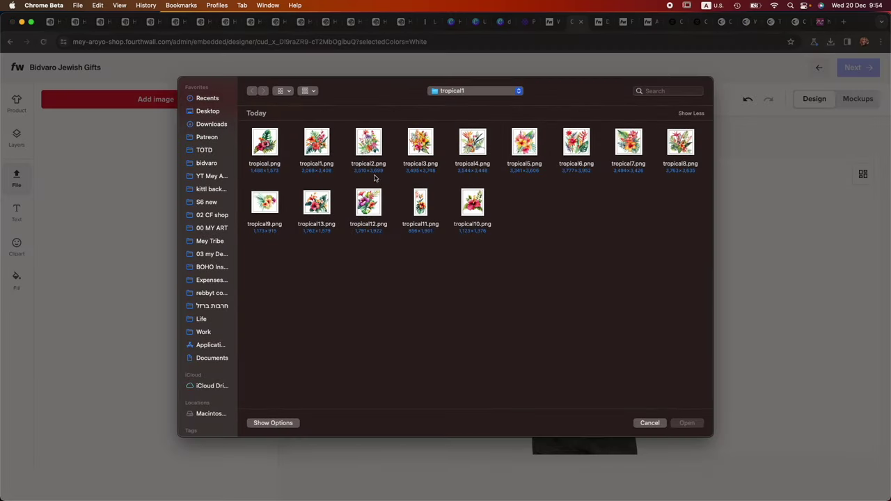
left_click(211, 124)
double_click(311, 143)
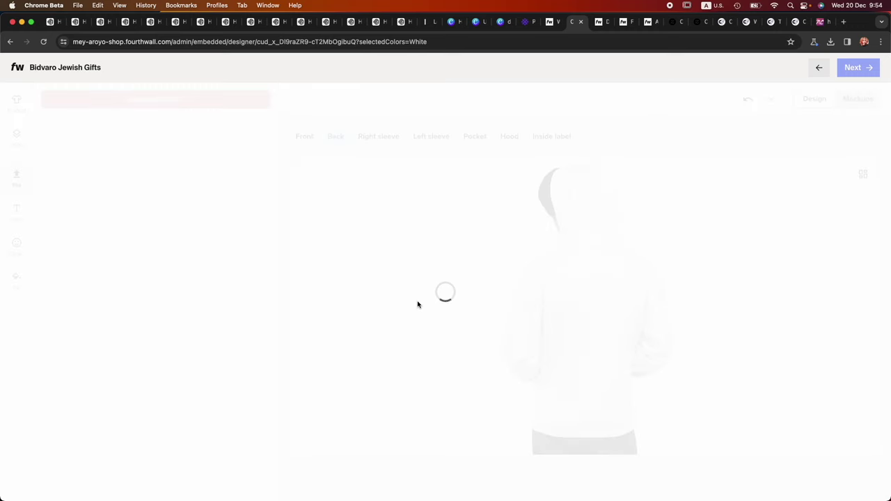
left_click(462, 167)
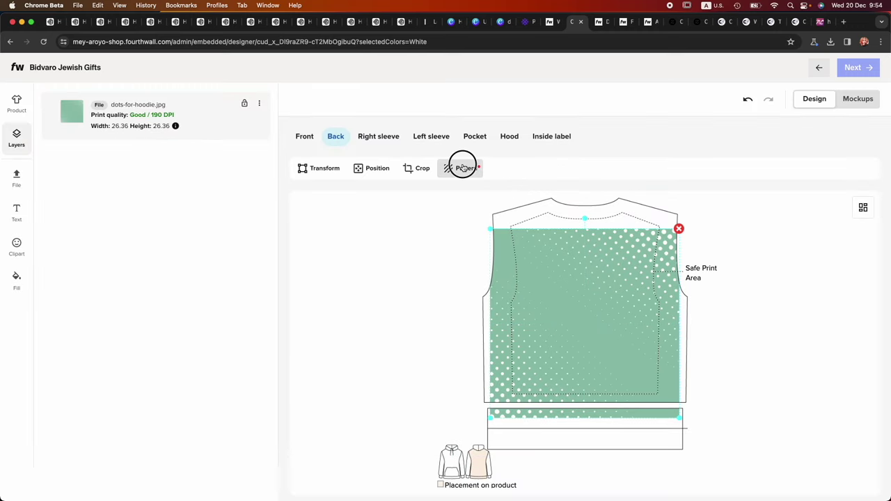
left_click(148, 140)
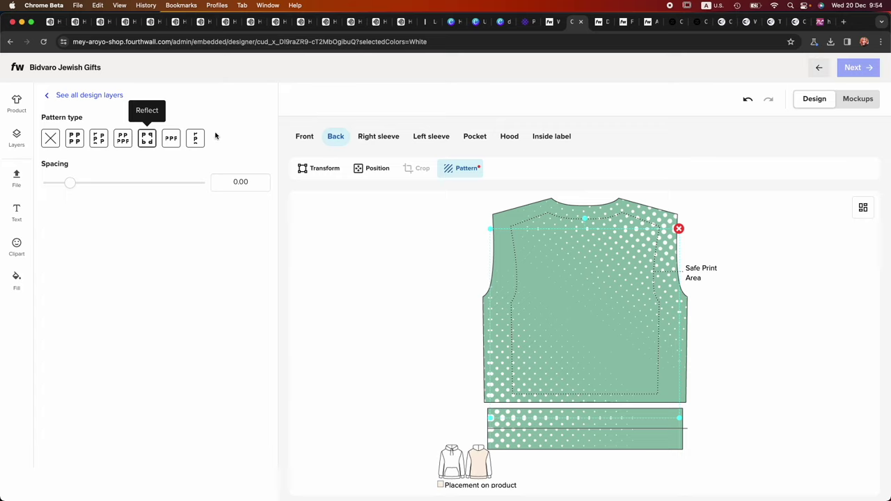
Add tropical4.png from the tropical1 folder to the back, scaled to about 20.30 by 19.75, in the lower right area.
left_click(306, 138)
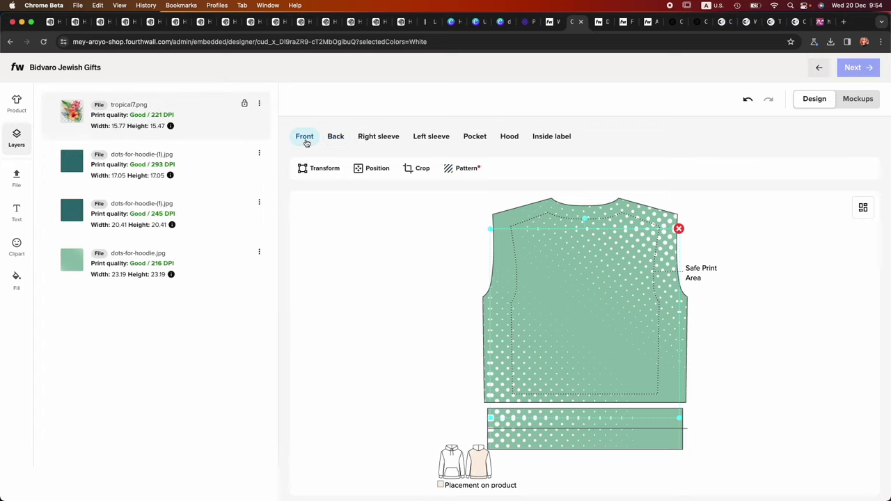
left_click(336, 138)
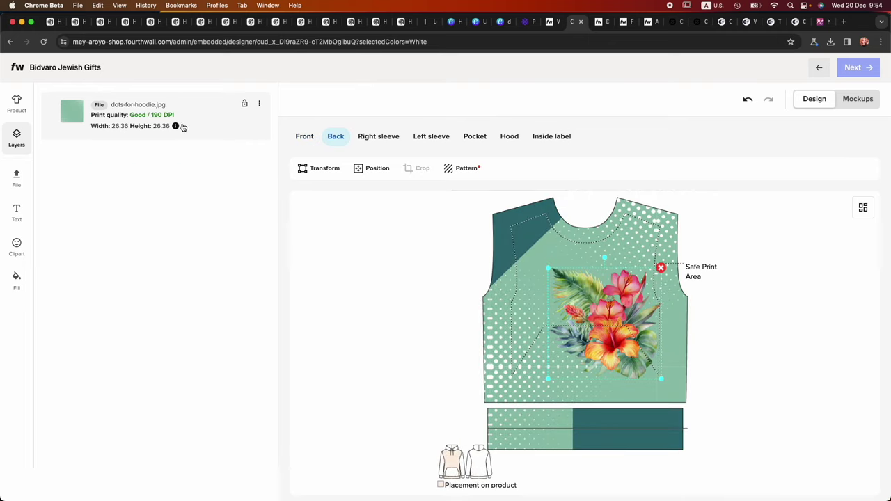
left_click(16, 177)
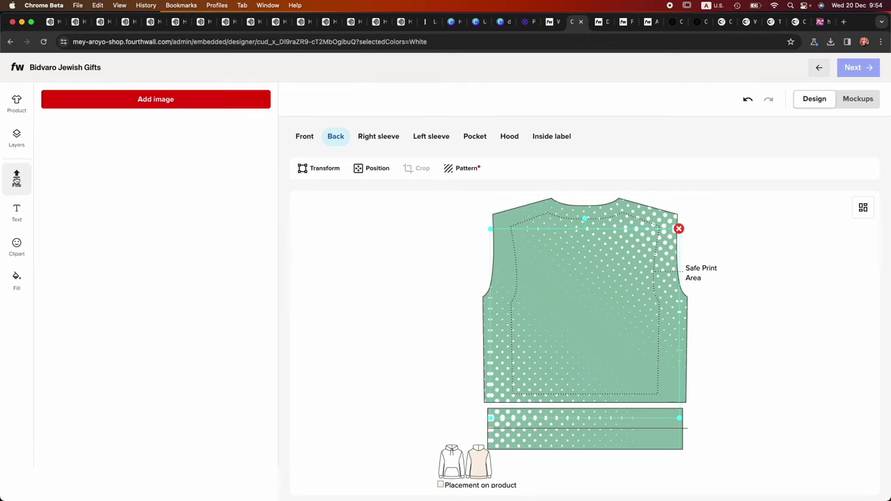
left_click(129, 98)
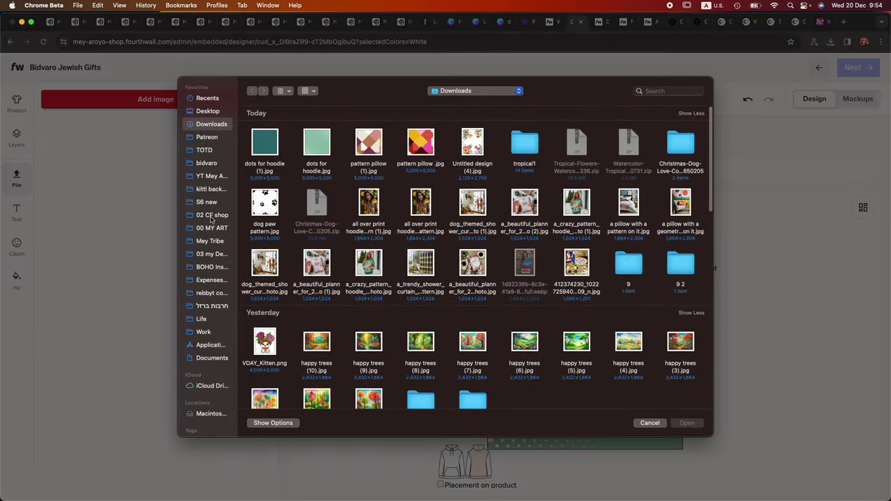
double_click(524, 143)
double_click(471, 145)
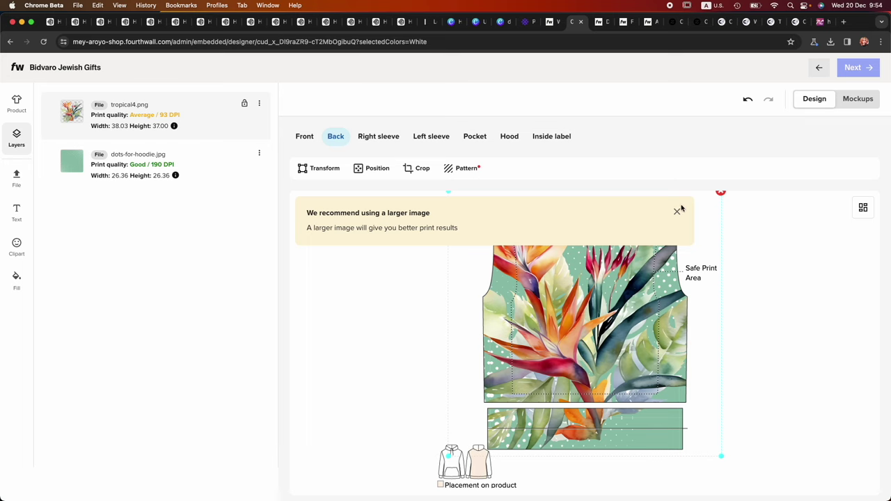
left_click(678, 210)
left_click_drag(447, 193, 532, 245)
left_click_drag(581, 314, 637, 350)
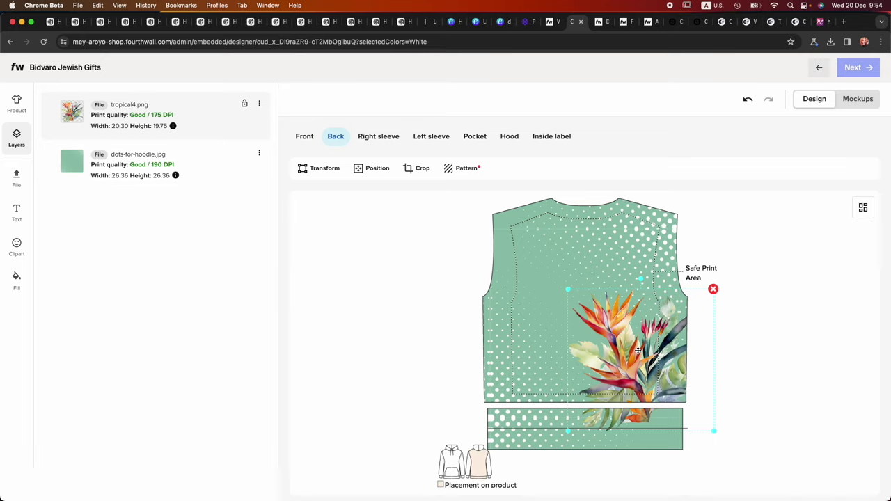
Add dots for hoodie (1).jpg to the back at about 13.17 wide, covering the lower left corner and waistband end.
left_click(17, 177)
left_click(104, 104)
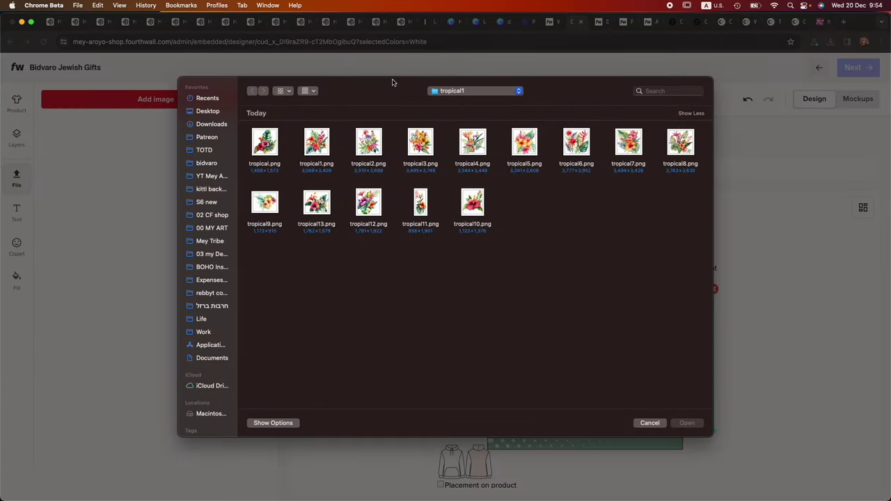
left_click(207, 137)
left_click(211, 124)
left_click(259, 147)
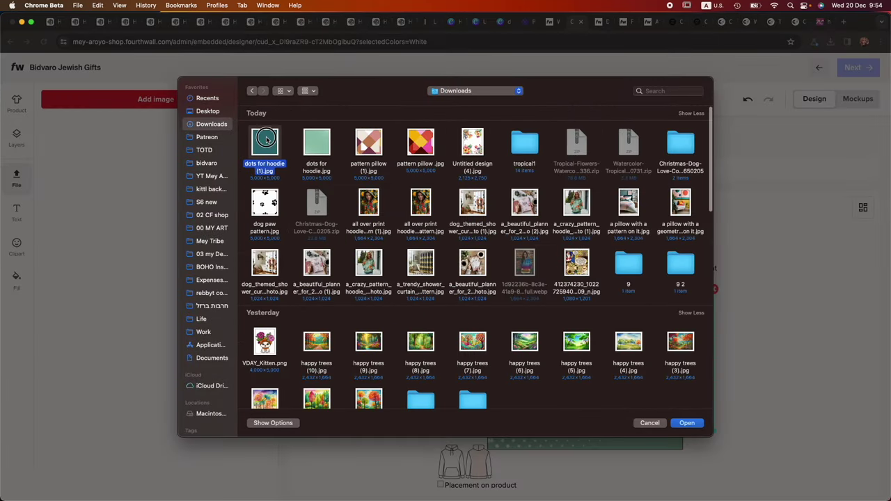
double_click(258, 146)
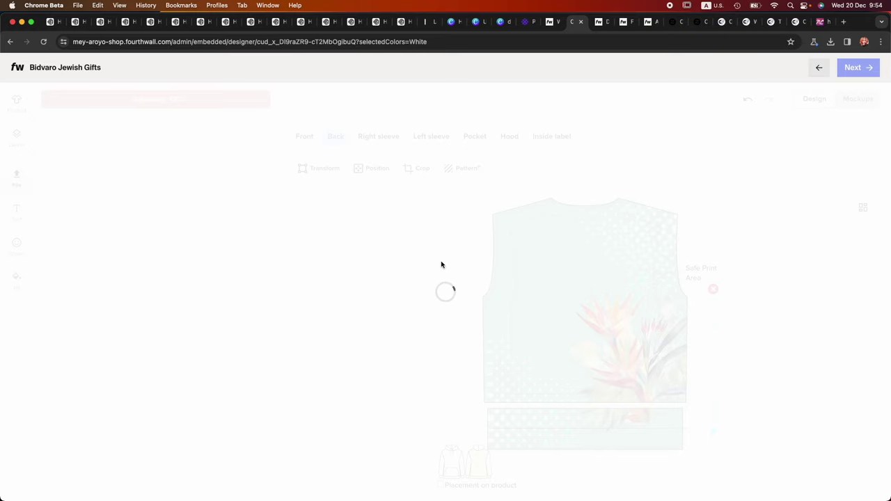
left_click_drag(568, 320, 506, 396)
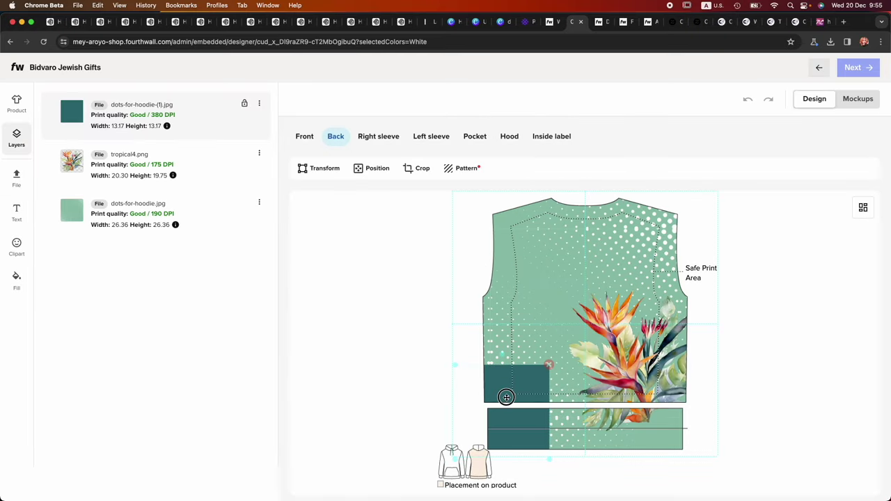
Add dots for hoodie (1).jpg to the left sleeve, scaled to about 17.17 wide and placed over the cuff.
left_click(435, 140)
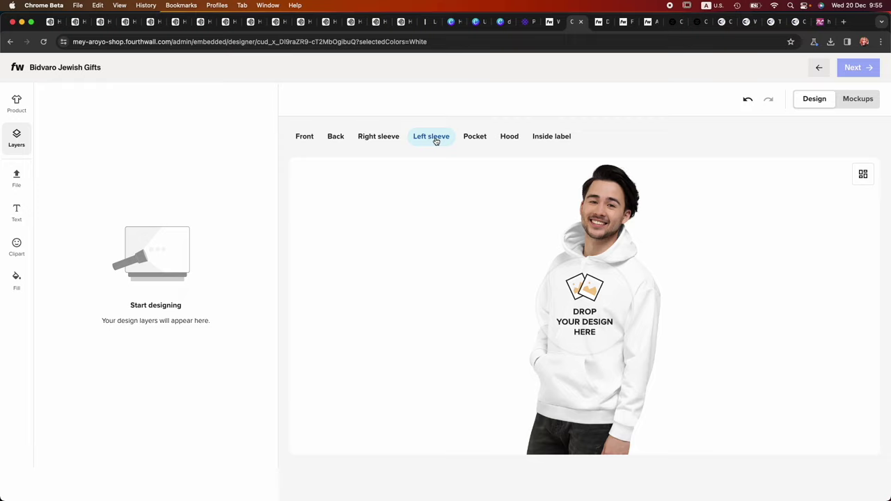
left_click(585, 303)
left_click(263, 145)
double_click(263, 145)
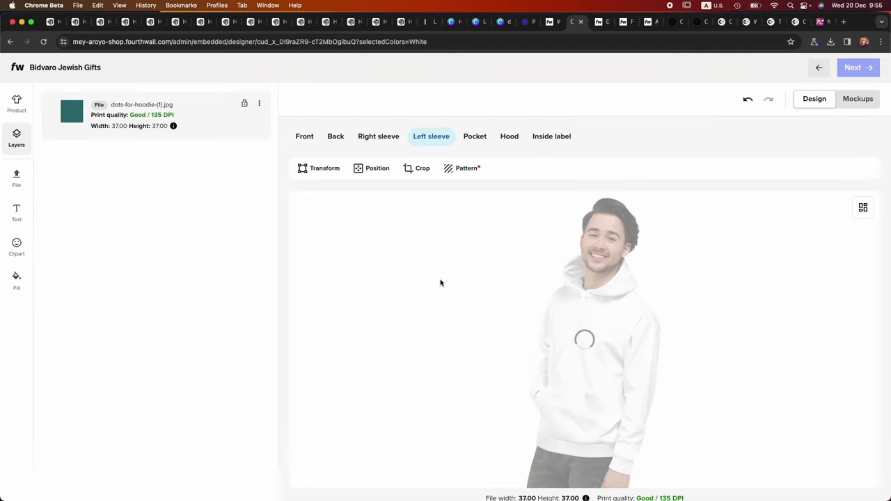
left_click_drag(438, 193, 516, 273)
left_click_drag(588, 302, 589, 442)
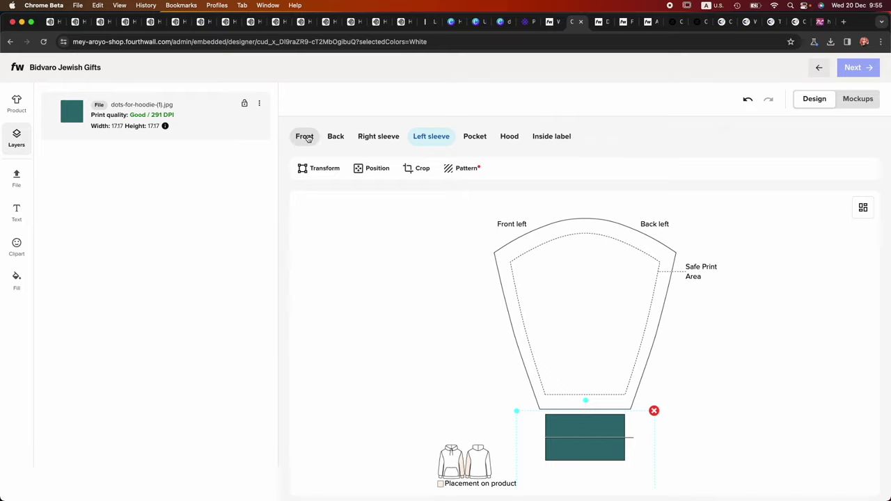
Add dots for hoodie.jpg to the left sleeve at about 27.74 wide, covering the sleeve above the teal cuff.
left_click(17, 179)
left_click(105, 100)
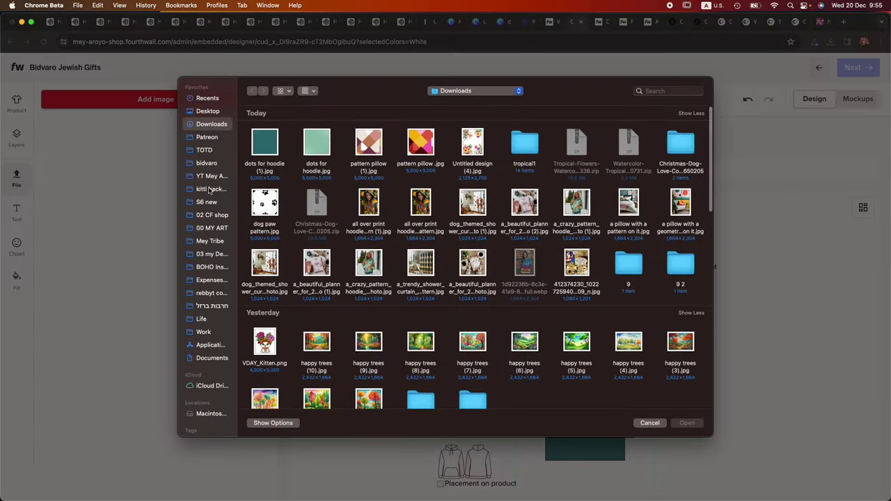
double_click(326, 139)
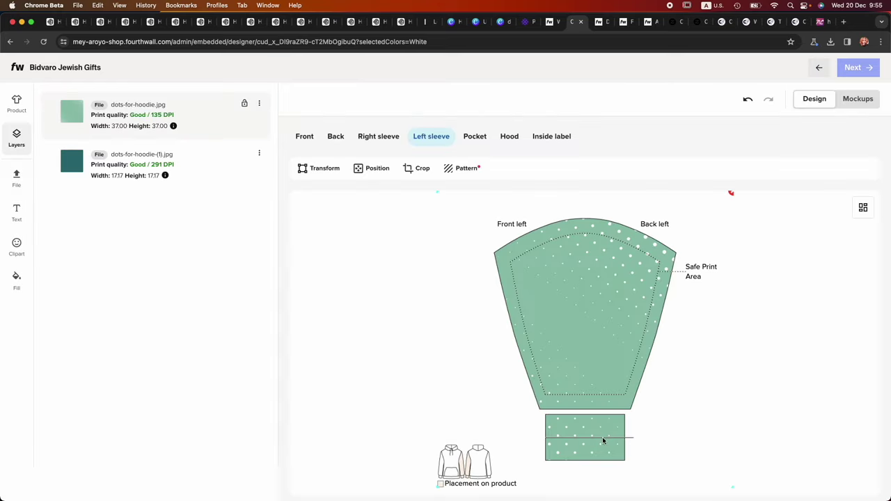
left_click_drag(436, 192, 473, 227)
left_click_drag(556, 272, 561, 237)
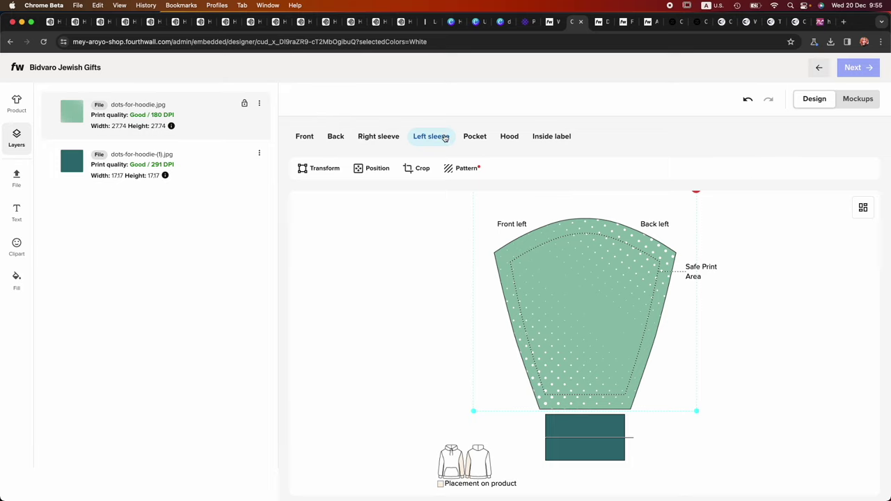
Duplicate the left sleeve's green dots layer and teal layer to the right sleeve.
left_click(259, 103)
left_click(224, 122)
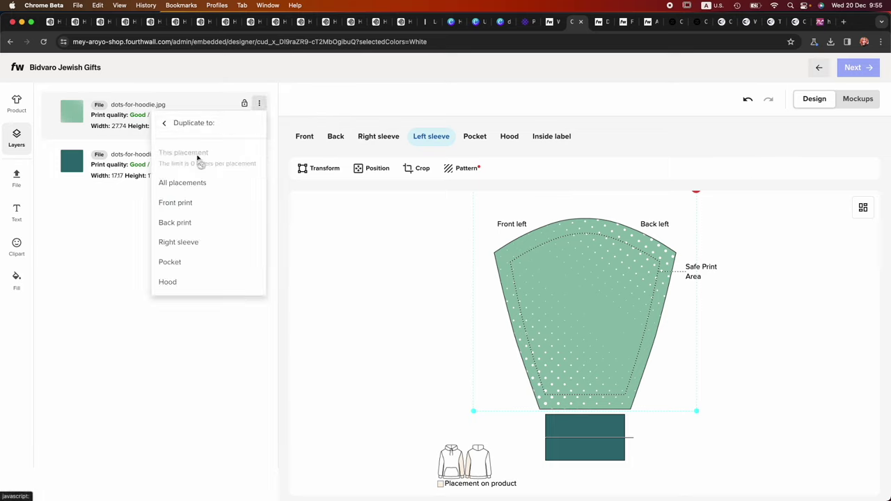
left_click(182, 241)
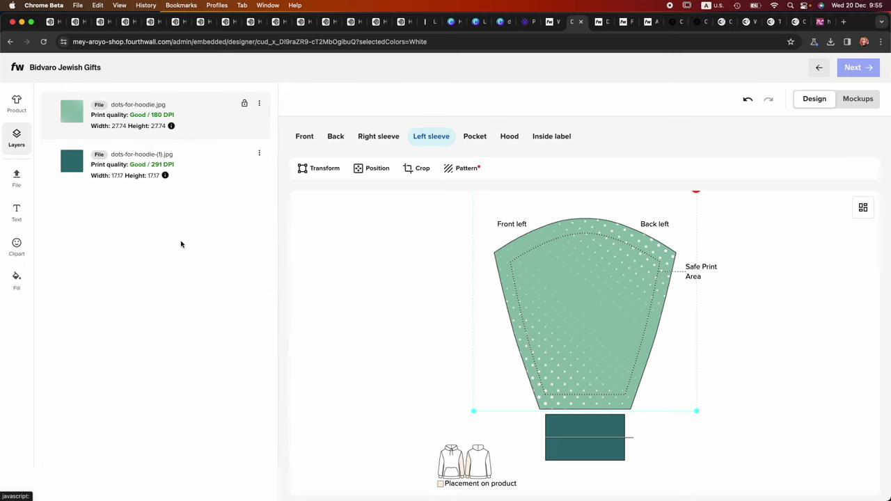
left_click(259, 152)
left_click(173, 175)
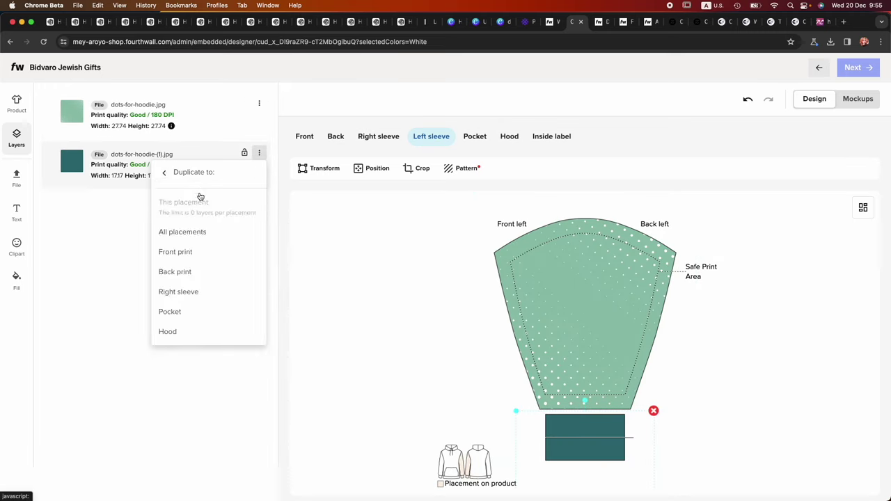
left_click(188, 291)
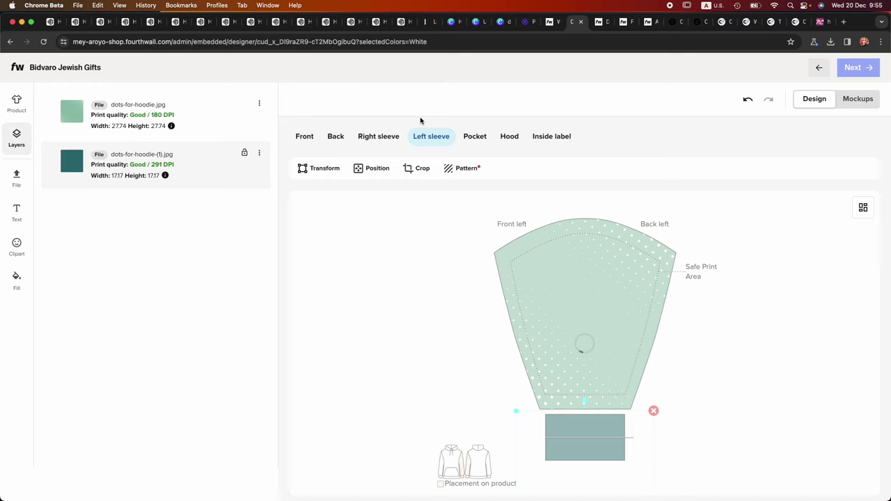
On the right sleeve, move the green dots aside and enlarge the teal layer to about 28.66 wide over the upper sleeve.
left_click(374, 139)
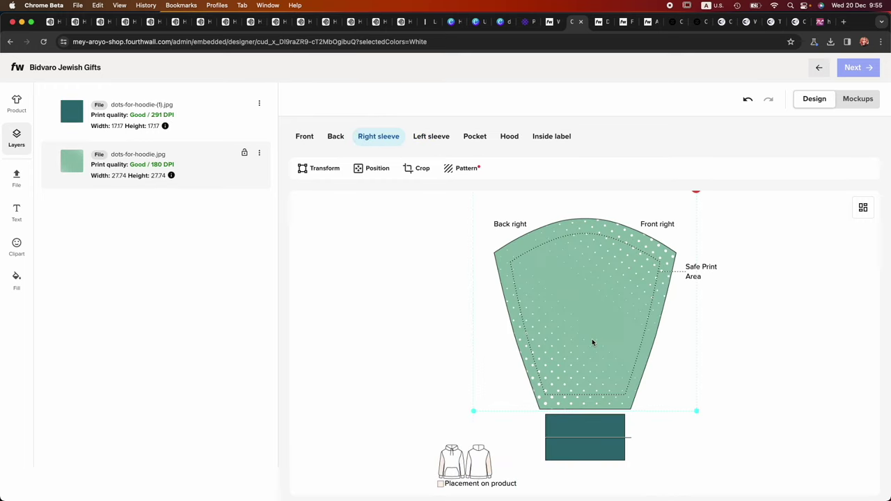
left_click_drag(554, 338, 694, 318)
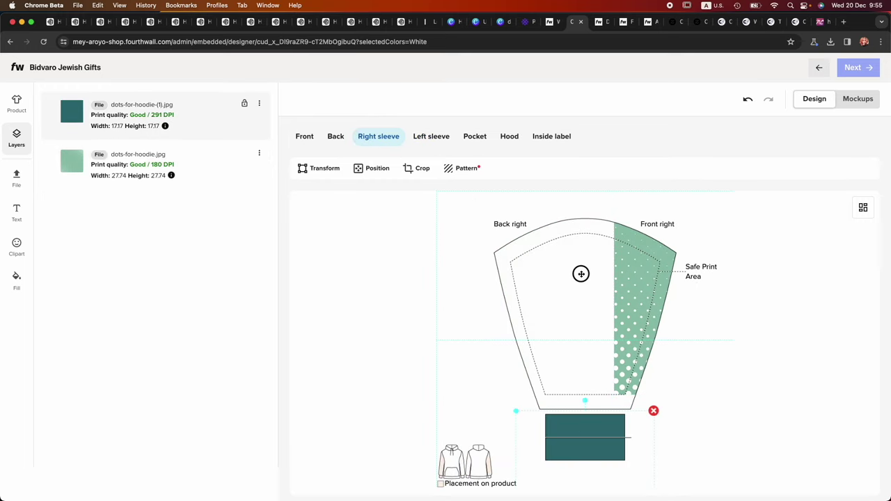
left_click_drag(590, 412, 554, 233)
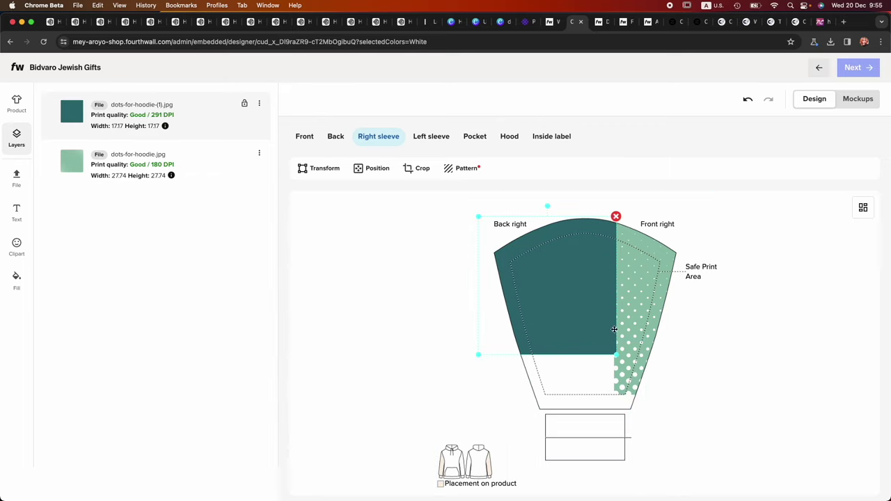
left_click_drag(616, 355, 658, 408)
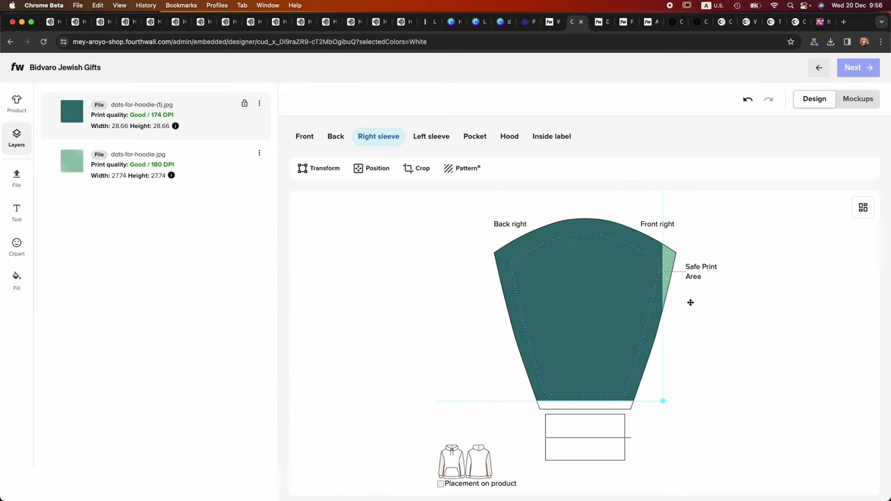
Shrink the right sleeve's green dots to about 11.34 wide over the cuff and shift the teal layer to cover the whole sleeve.
left_click_drag(671, 268, 553, 455)
left_click_drag(497, 362, 568, 423)
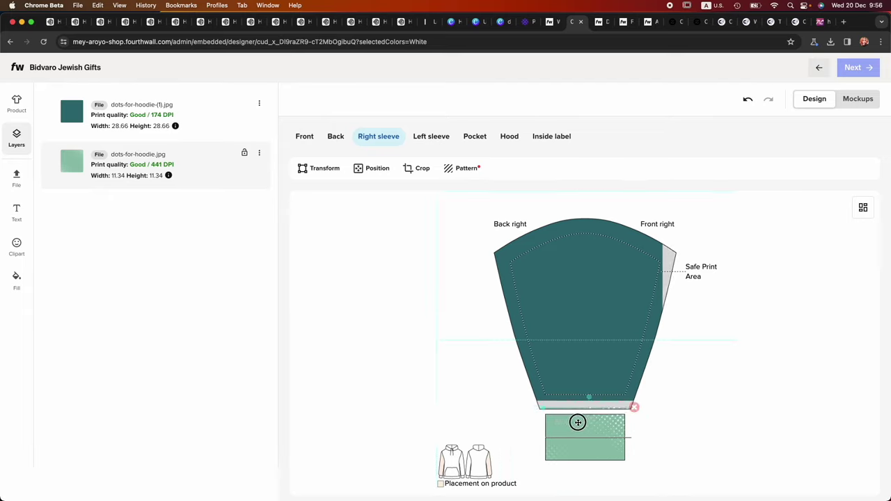
left_click(596, 320)
mouse_move(607, 328)
left_mouse_down()
mouse_move(596, 323)
mouse_move(607, 312)
mouse_move(615, 319)
left_mouse_up()
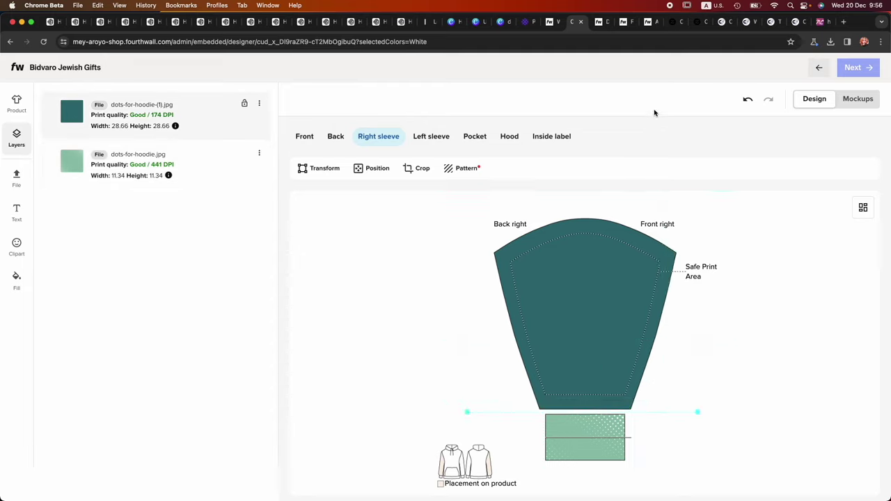
Generate the hoodie mockups with black as the stitch color.
left_click(856, 99)
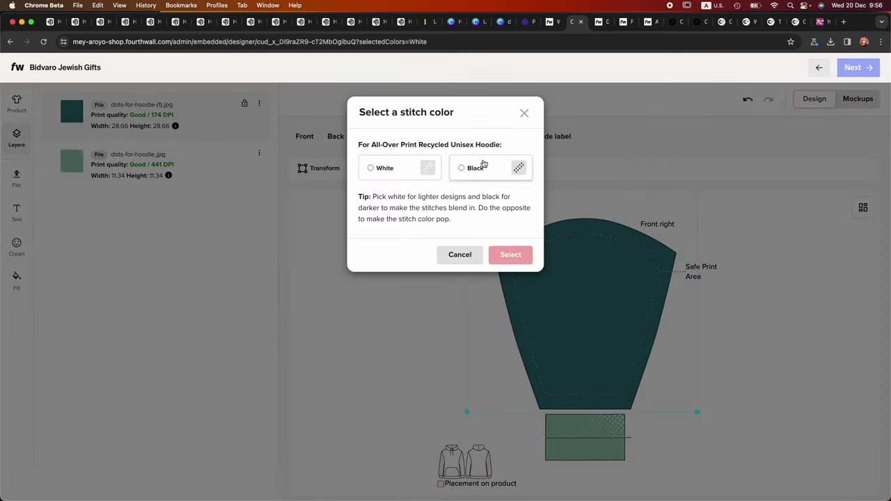
left_click(474, 169)
left_click(512, 254)
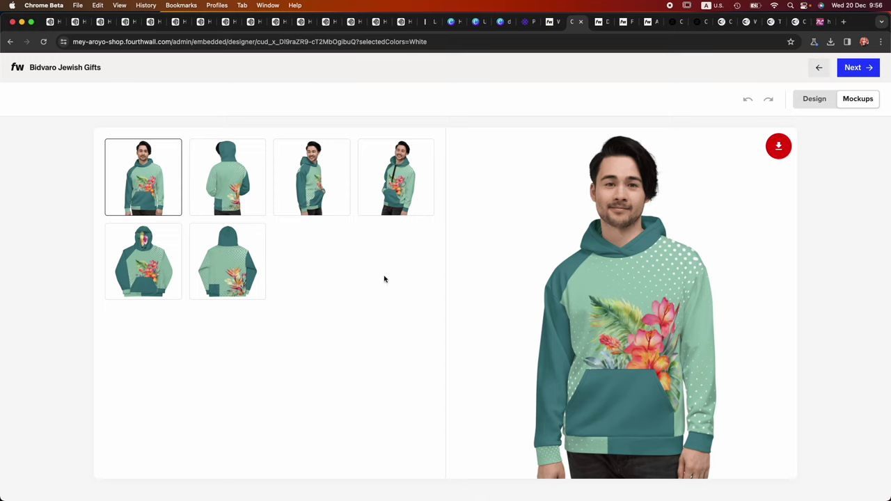
Examine the back and two side-angle hoodie mockups, and switch to Preview to compare with the woman's pattern hoodie reference photo.
left_click(237, 191)
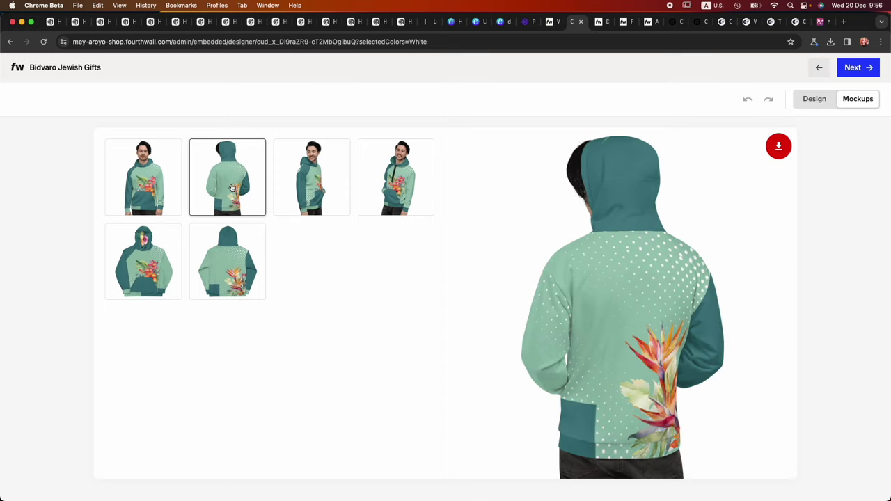
left_click(335, 201)
left_click(414, 189)
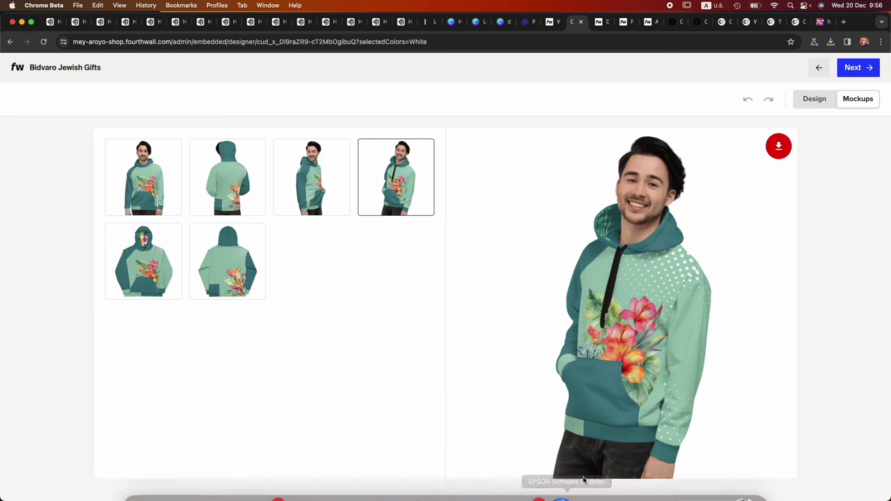
left_click(646, 476)
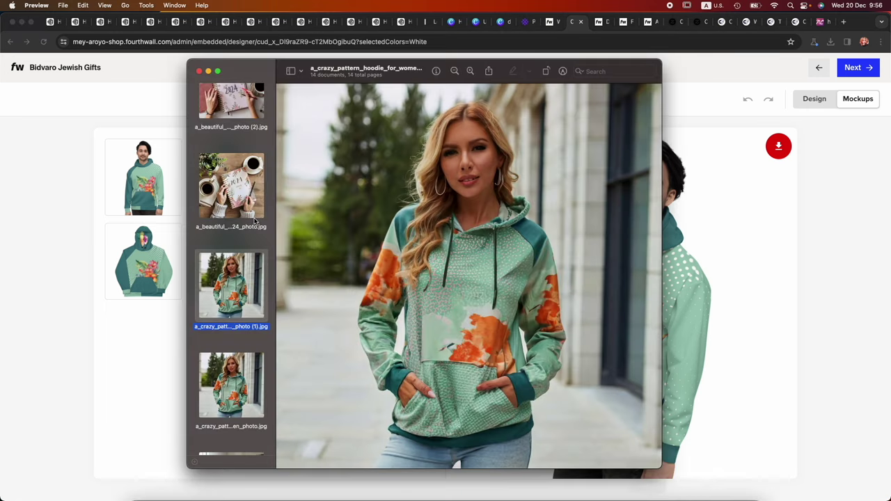
Compare the reference hoodie photo with the mockup, and examine the side, front, back and flat front hoodie mockups.
left_click_drag(419, 65, 203, 69)
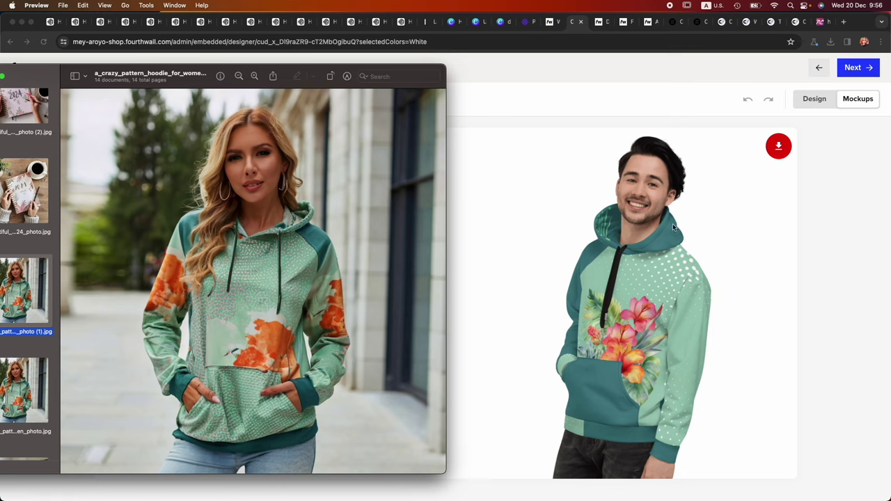
left_click(811, 233)
left_click(290, 184)
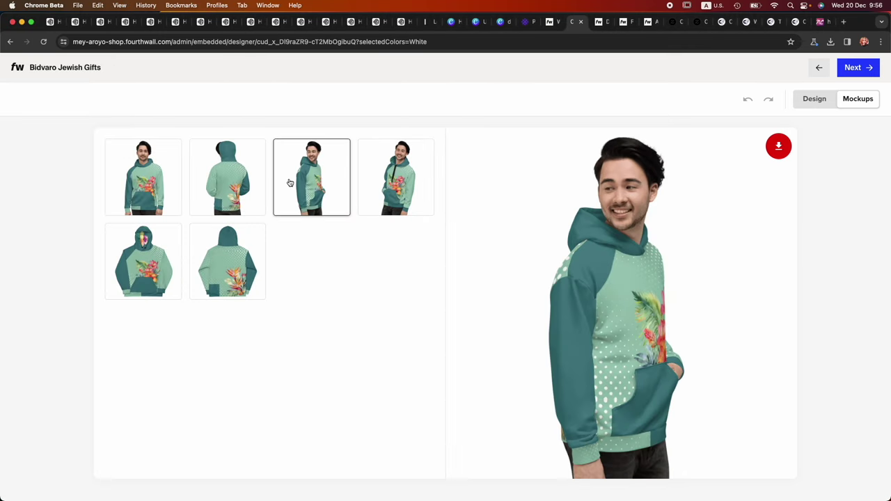
left_click(160, 193)
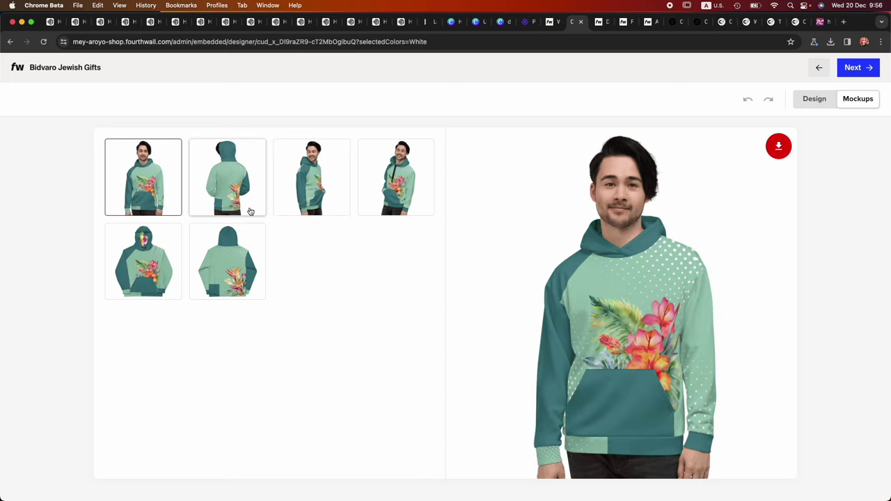
left_click(246, 205)
left_click(131, 286)
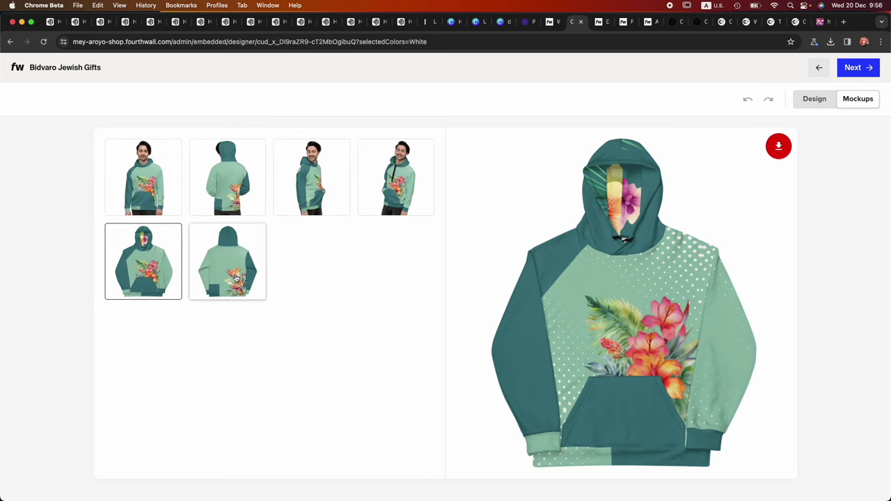
Move the tropical9.png flowers across the two lower hood panels and check them in the flat back mockup.
left_click(798, 103)
left_click(506, 138)
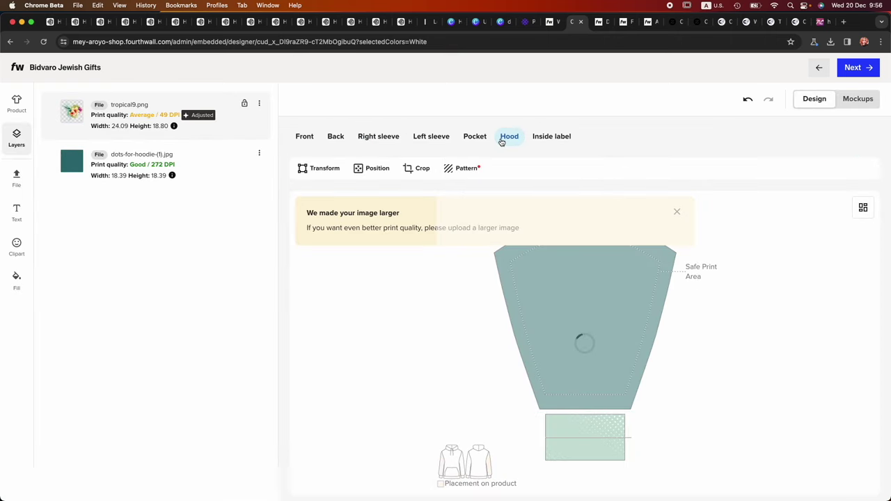
left_click(676, 212)
left_click_drag(556, 288, 578, 421)
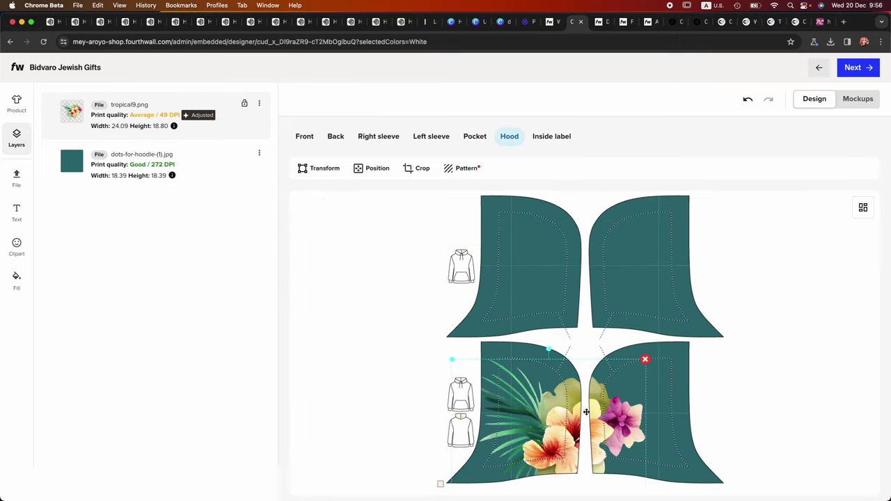
left_click(863, 103)
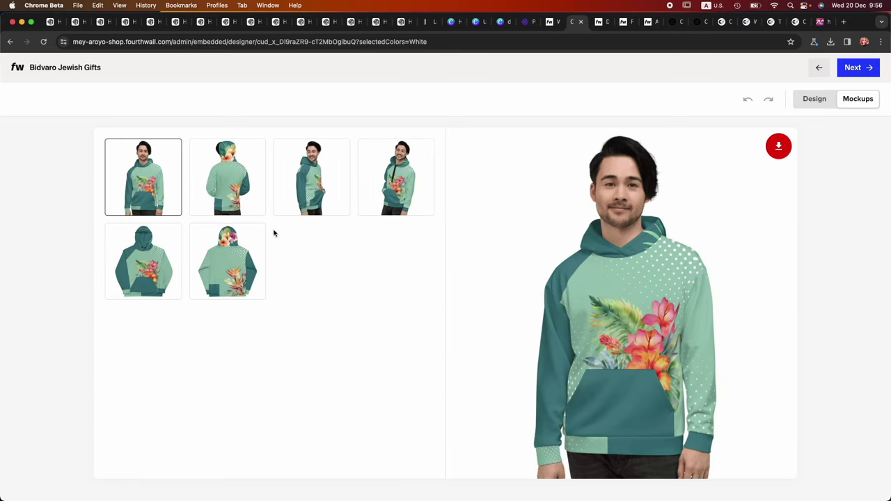
left_click(220, 267)
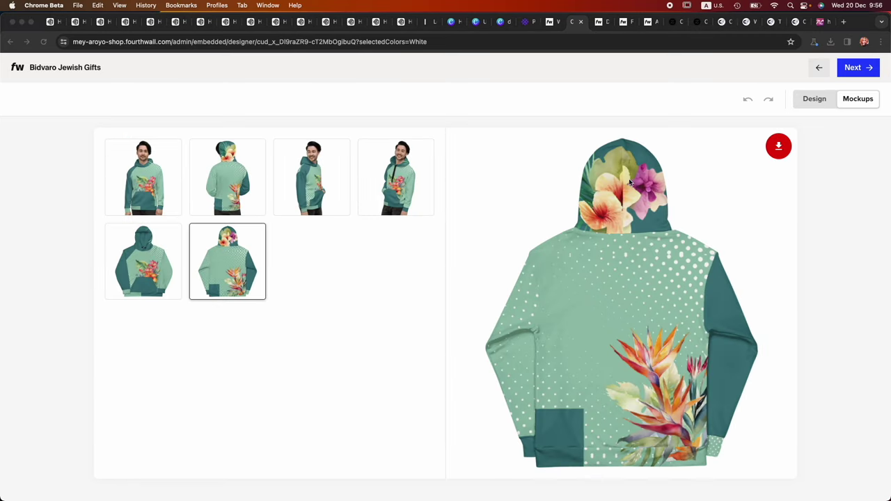
Shrink the hood's tropical9.png flowers to about 10.34 wide, and delete that layer from the hood.
left_click(813, 99)
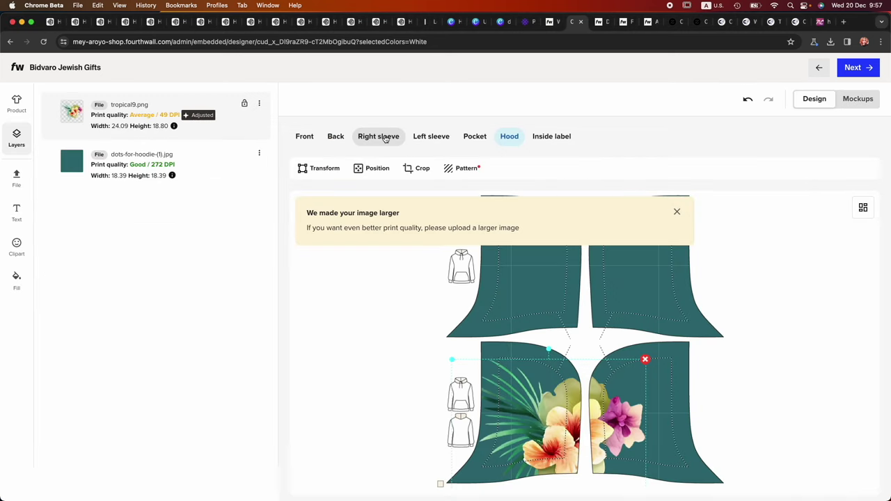
left_click(677, 212)
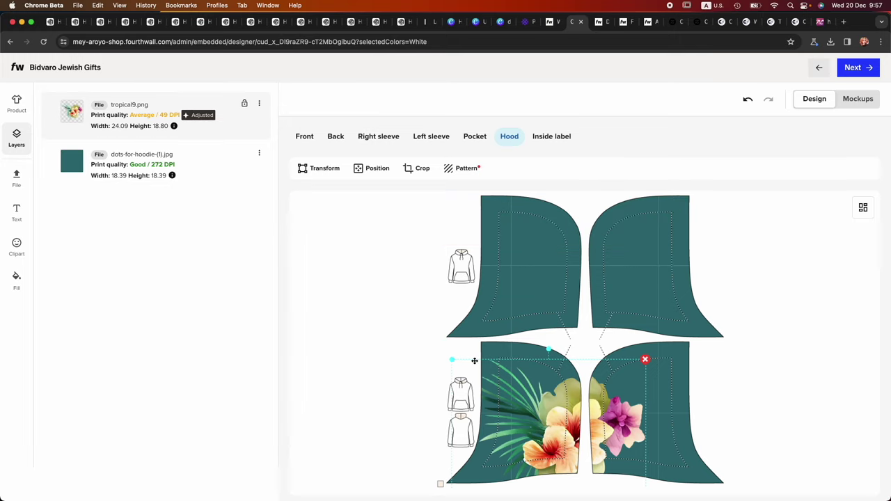
left_click_drag(451, 360, 510, 401)
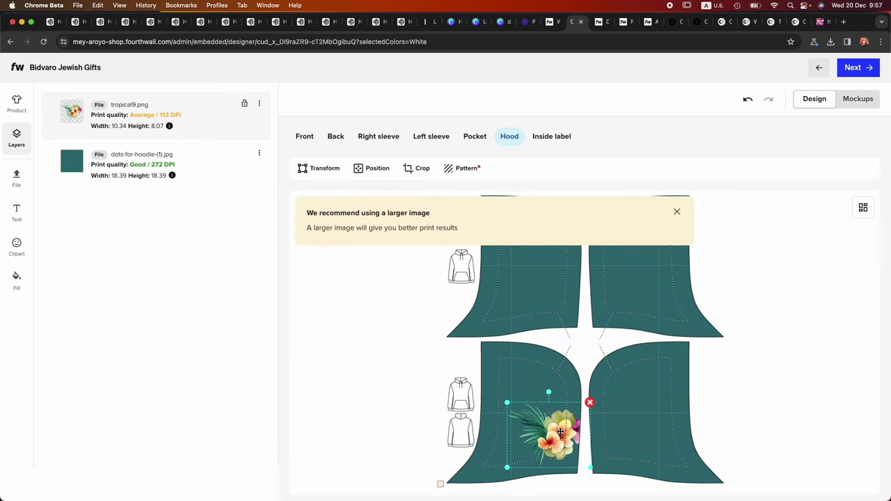
left_click(589, 403)
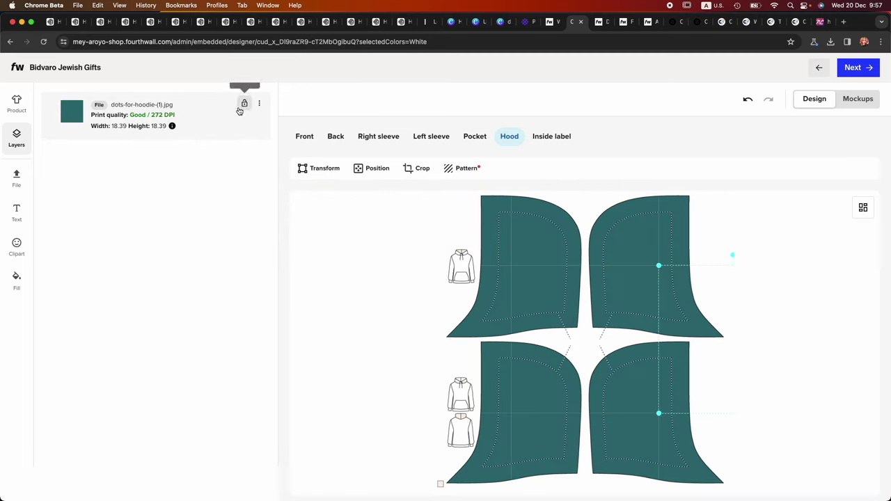
Add tropical3.png from the tropical1 folder in Downloads to the hood.
left_click(16, 177)
left_click(115, 100)
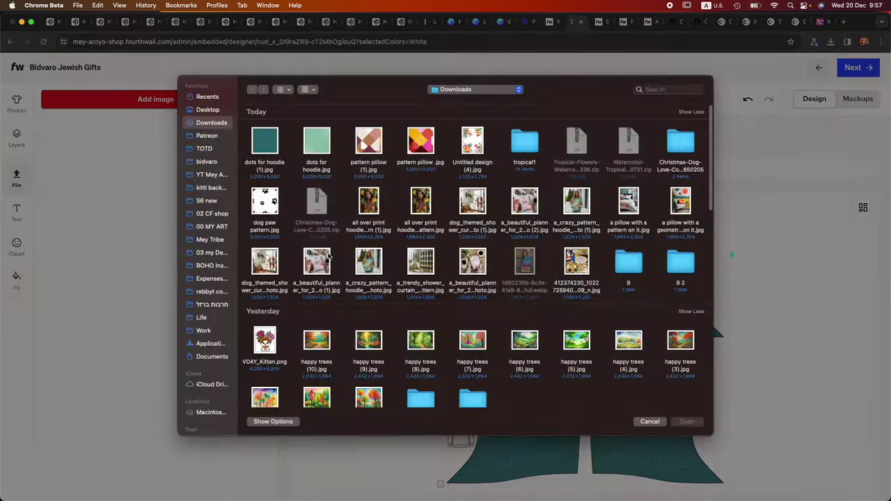
double_click(536, 147)
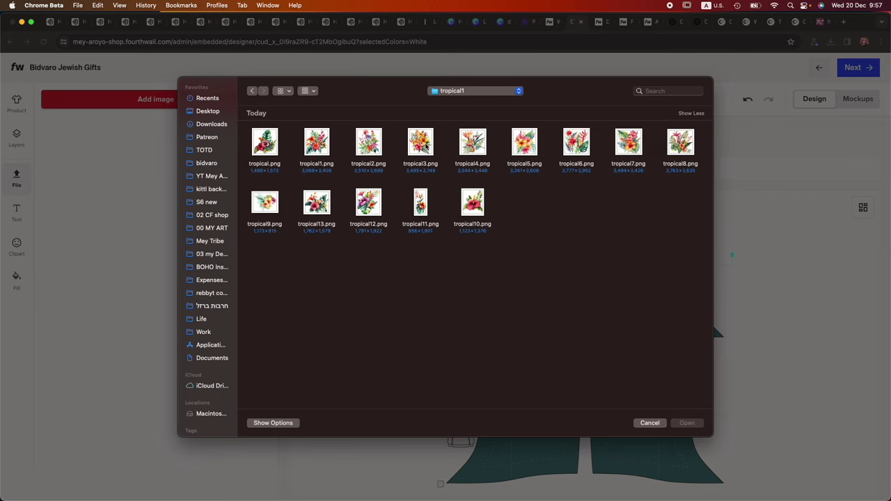
double_click(421, 143)
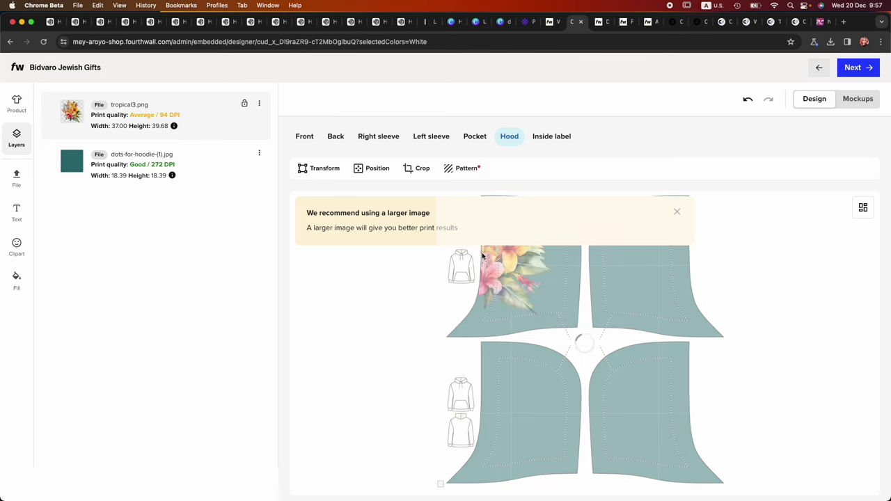
Shrink tropical3.png to about 17.91 wide, center it across the lower hood panels, and check the back mockup.
left_click(677, 210)
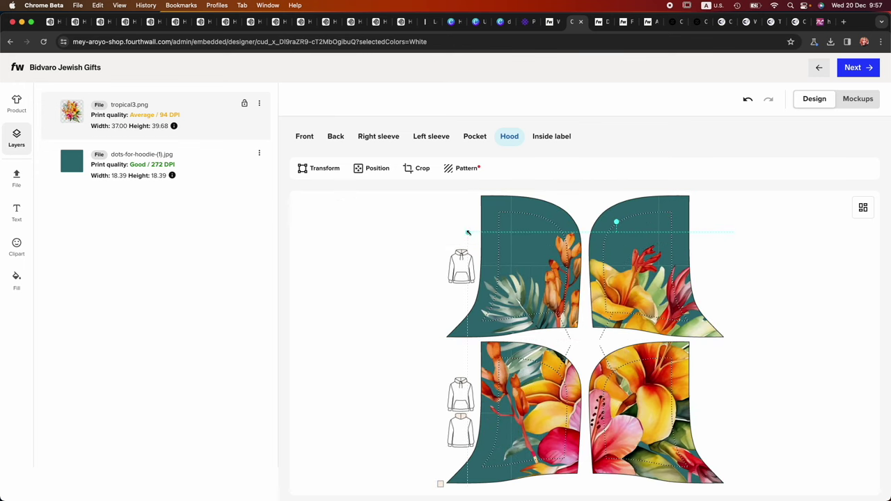
left_click_drag(467, 232, 543, 314)
left_click_drag(658, 407, 624, 407)
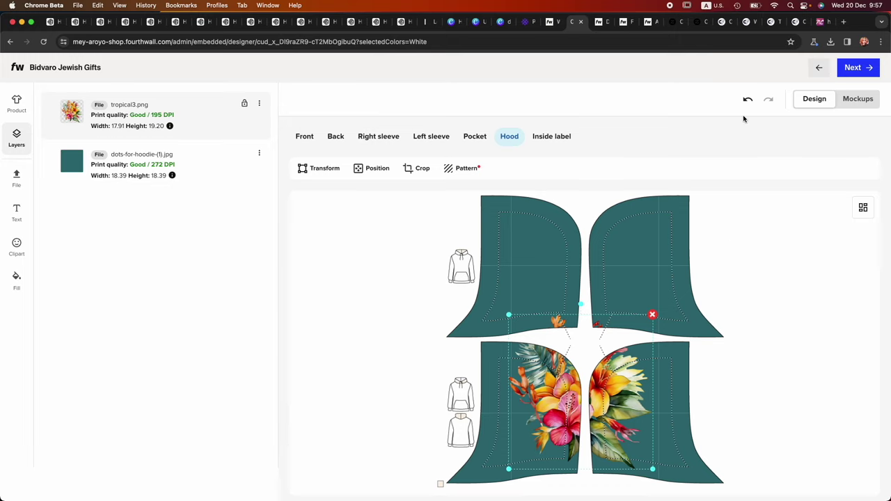
left_click(862, 101)
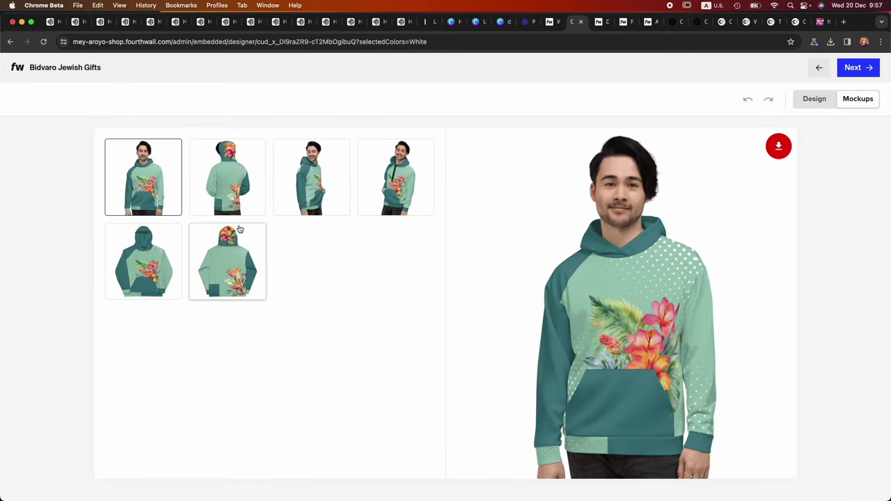
left_click(237, 182)
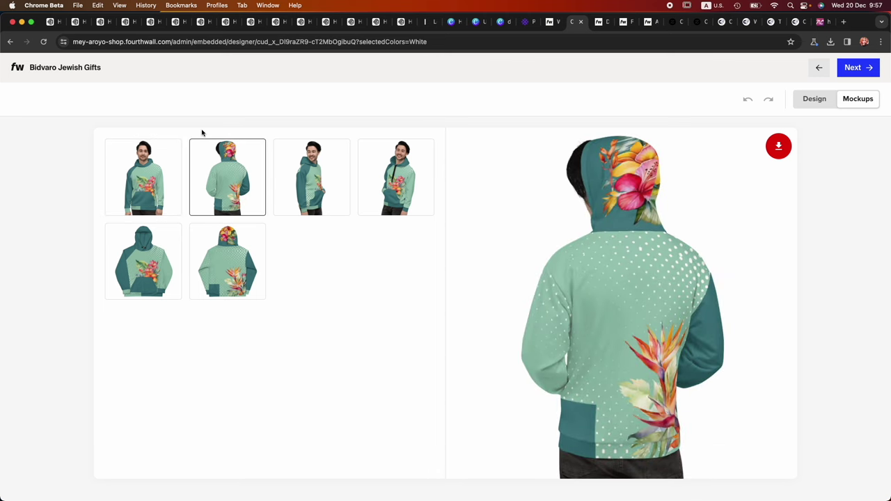
Add tropical2.png to the right sleeve and shrink it to about 23.66 wide over the teal area above the cuff.
left_click(813, 99)
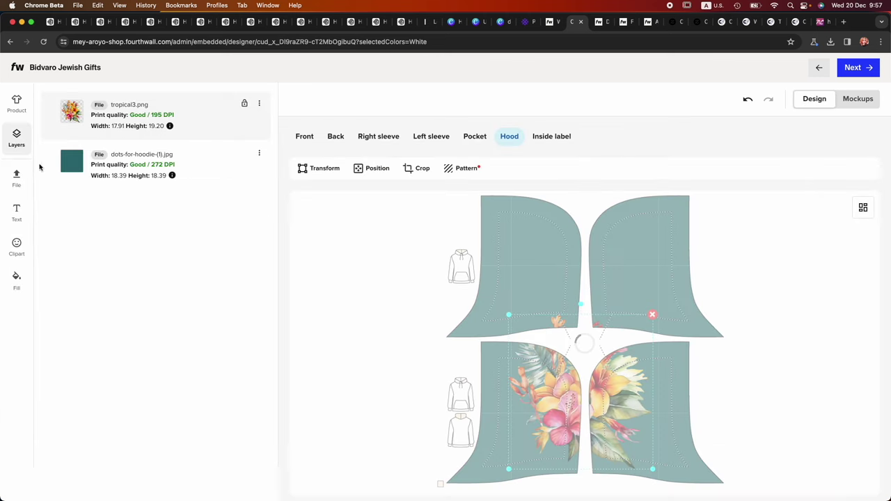
left_click(379, 138)
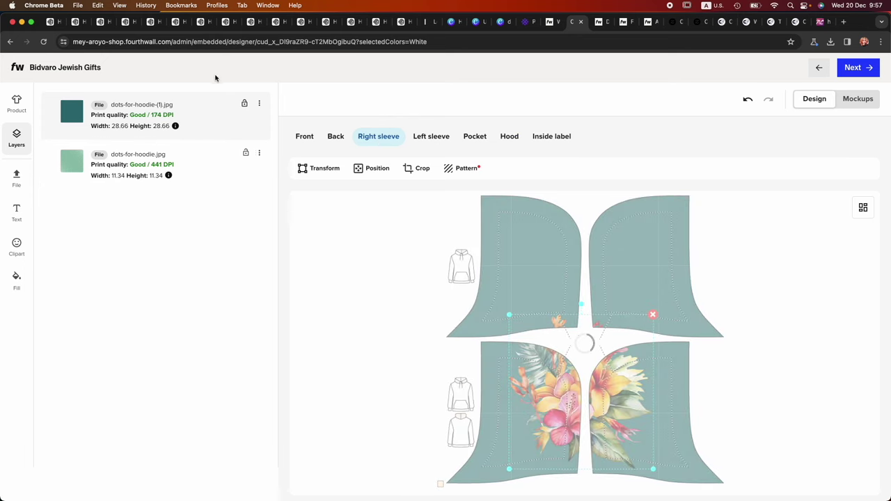
left_click(16, 180)
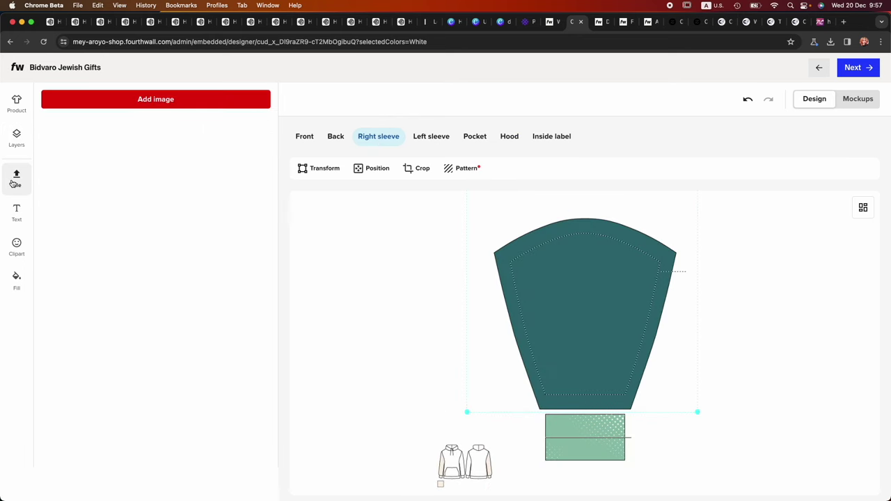
left_click(185, 99)
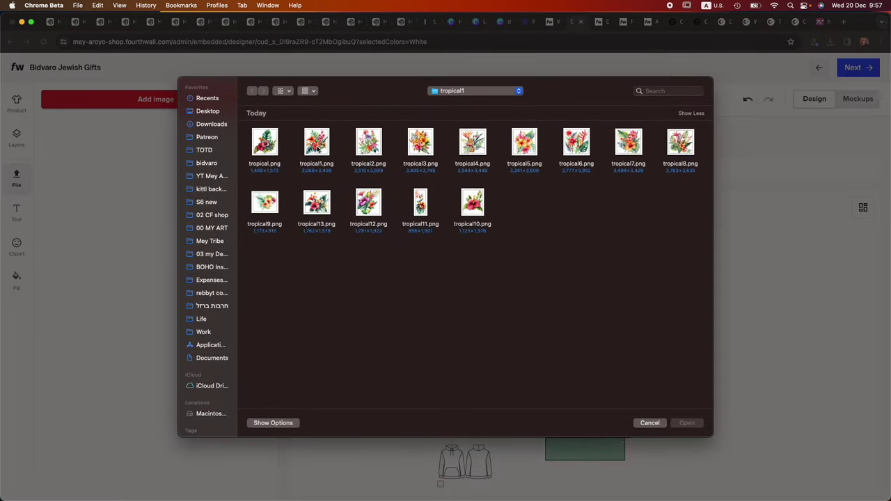
double_click(367, 143)
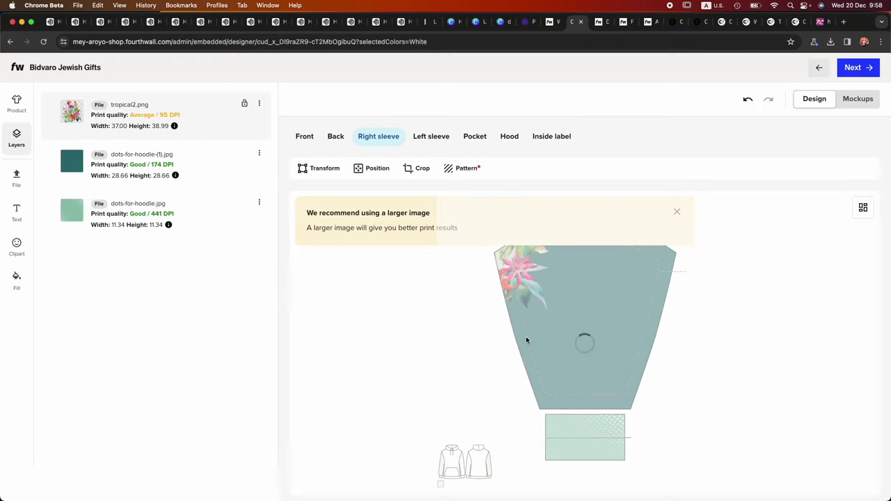
left_click_drag(549, 309, 594, 281)
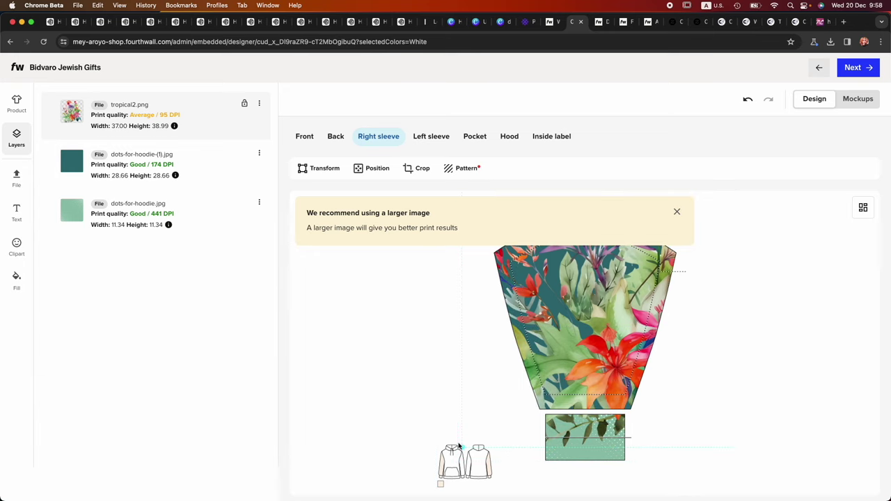
left_click_drag(459, 447, 533, 394)
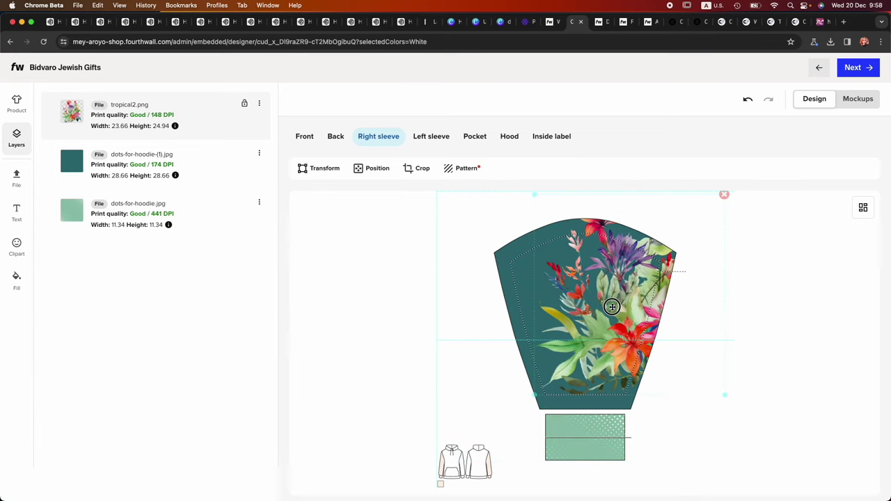
Regenerate the mockups and examine the hoodie from the sides, back, front and in both flat views.
left_click(857, 98)
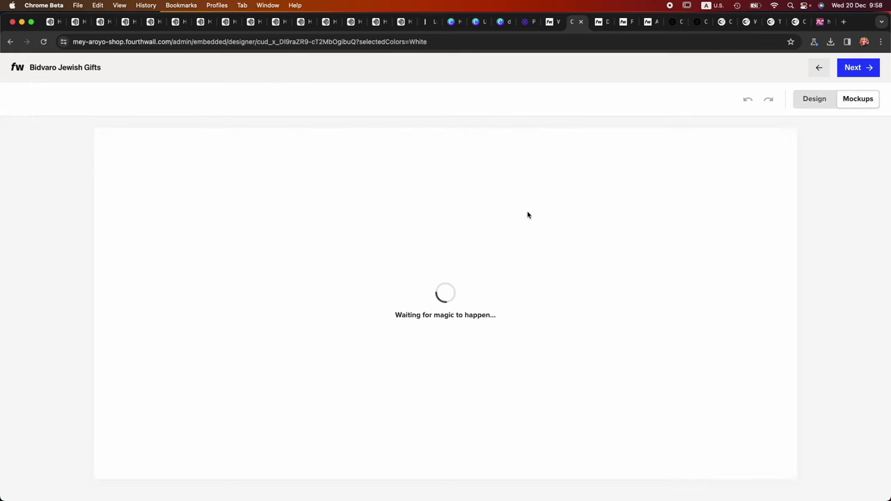
left_click(317, 172)
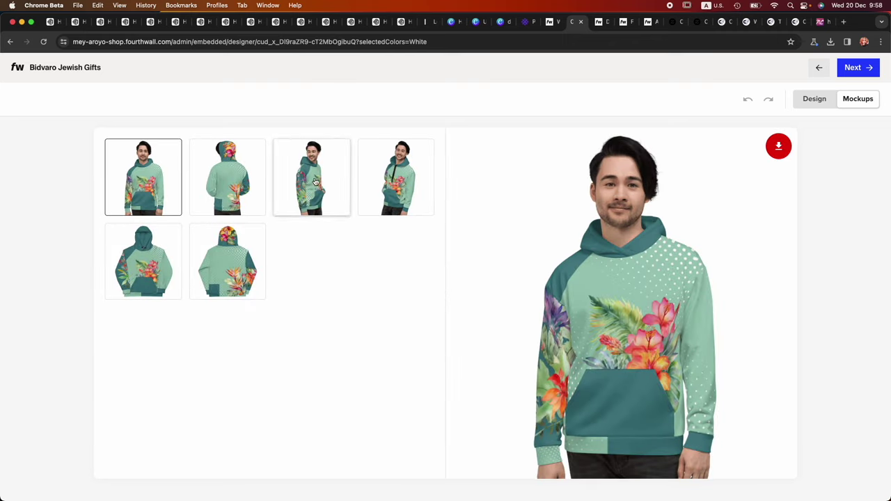
left_click(420, 173)
left_click(221, 259)
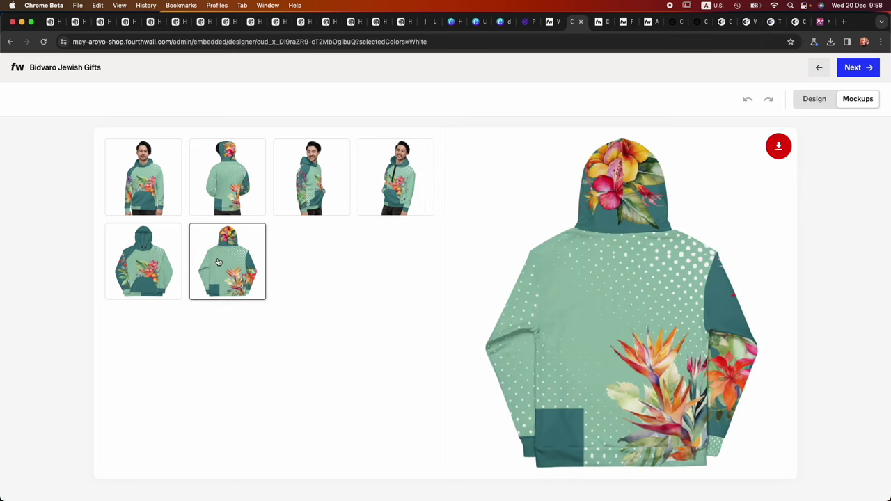
left_click(146, 260)
left_click(229, 175)
left_click(146, 186)
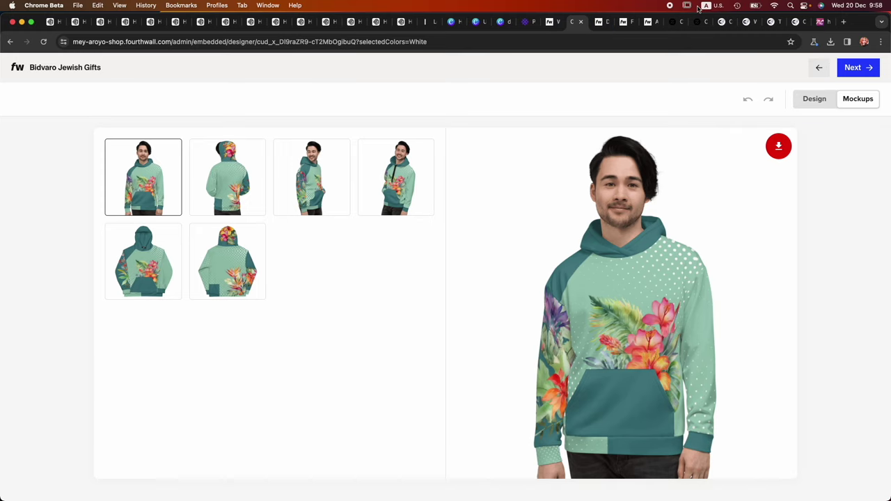
Review the open Zazzle shower curtain preview and the Fourthwall framed poster and all-over print tote bag pages.
left_click(697, 22)
left_click(674, 23)
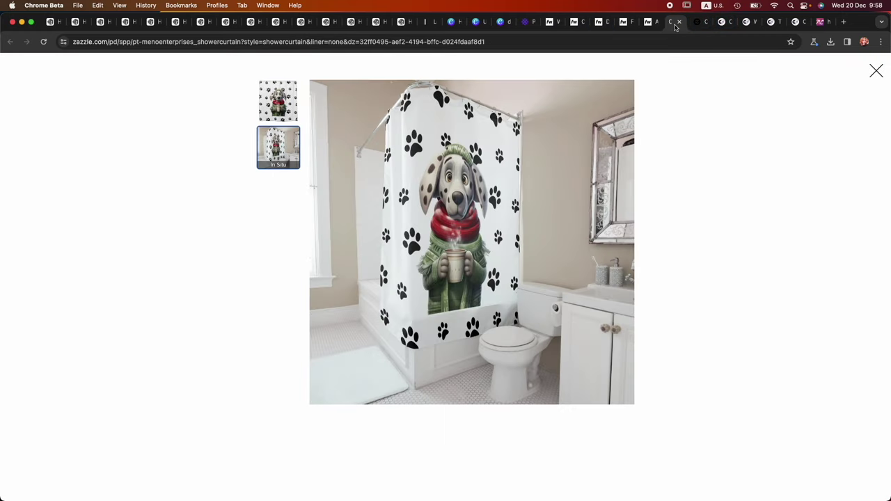
left_click(627, 23)
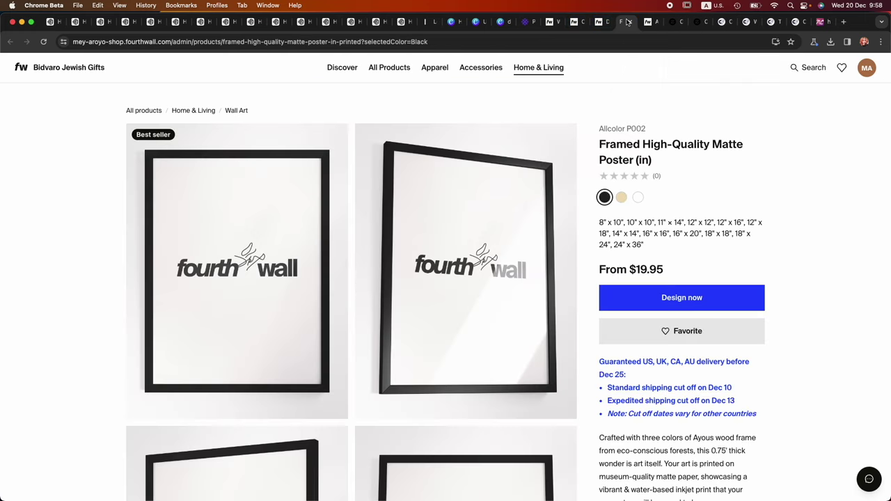
left_click(598, 24)
left_click(648, 22)
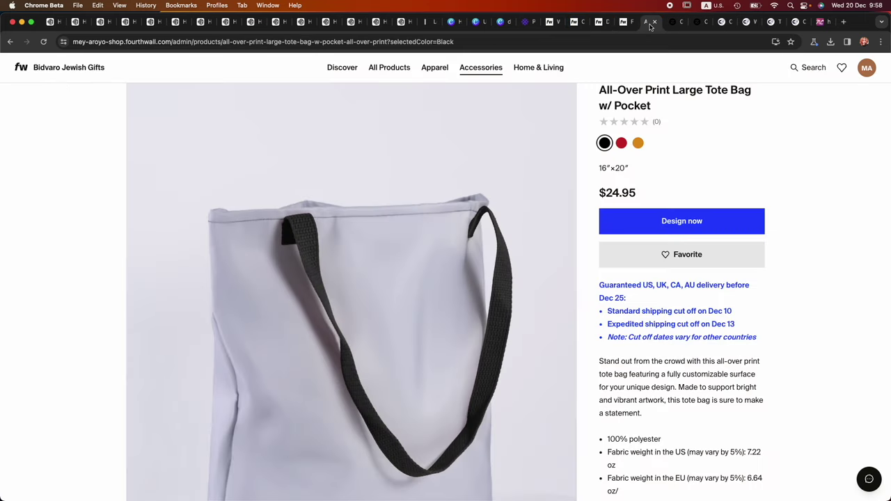
scroll(453, 146, "down", 5)
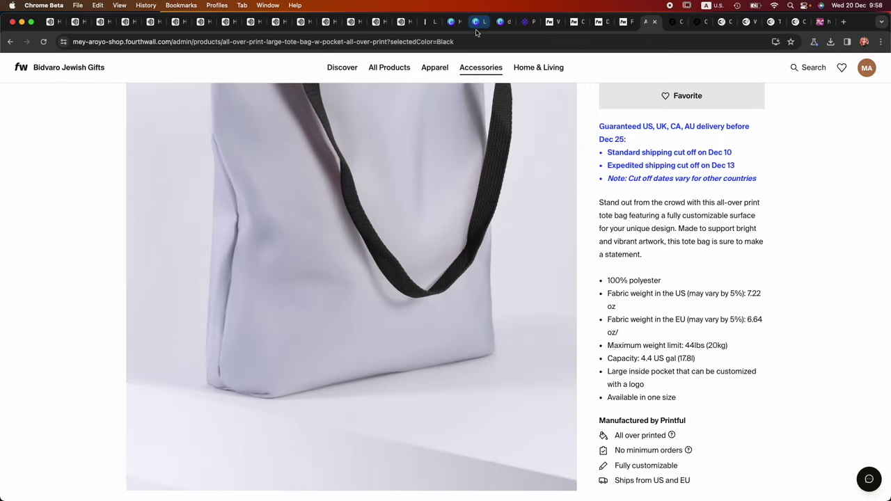
Switch to Lexica and return to the image prompt form above the generated geometric-pattern hoodies.
left_click(429, 23)
left_click(689, 149)
scroll(543, 407, "up", 10)
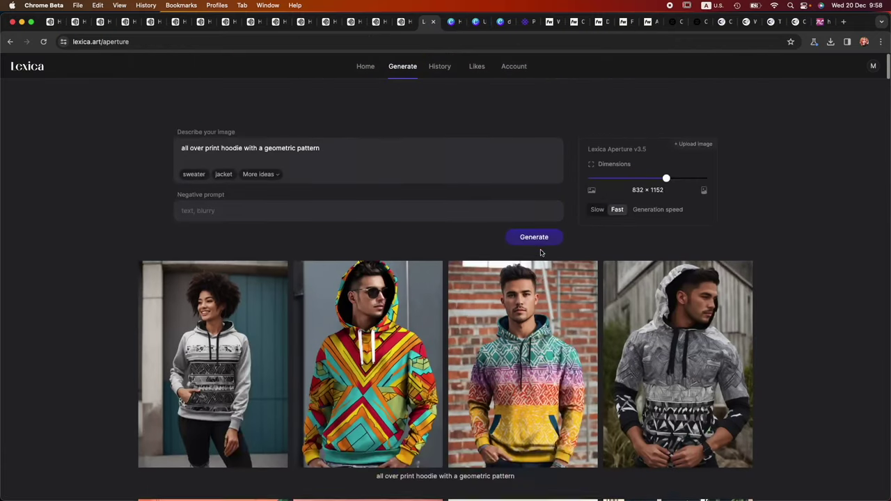
Generate images in Lexica from the prompt "all over print tote bag with boho pattern" and look over the resulting bags.
scroll(540, 253, "down", 1)
triple_click(340, 118)
type("all over print tote")
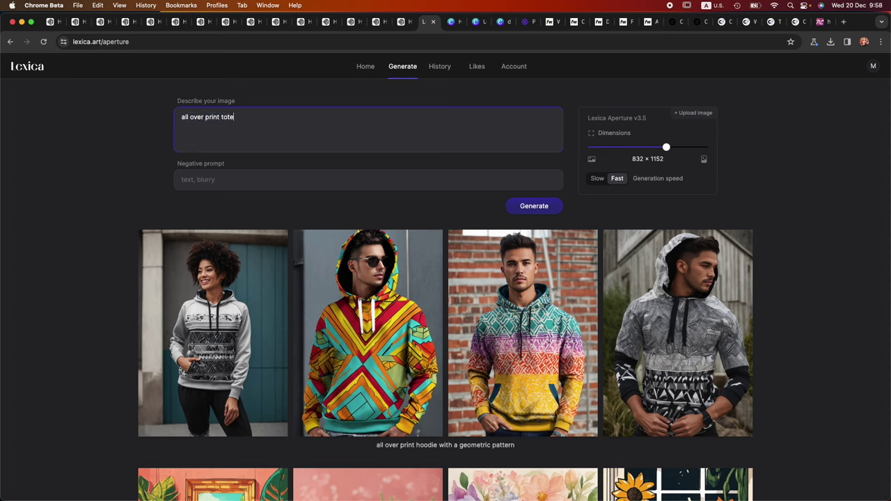
type(" bag with boho pattern")
key("Return")
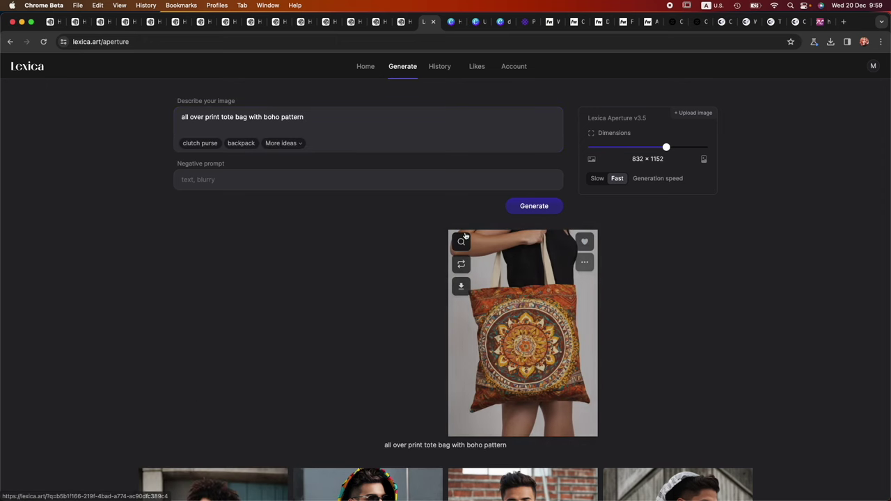
scroll(465, 234, "down", 1)
scroll(464, 234, "down", 2)
scroll(96, 335, "up", 2)
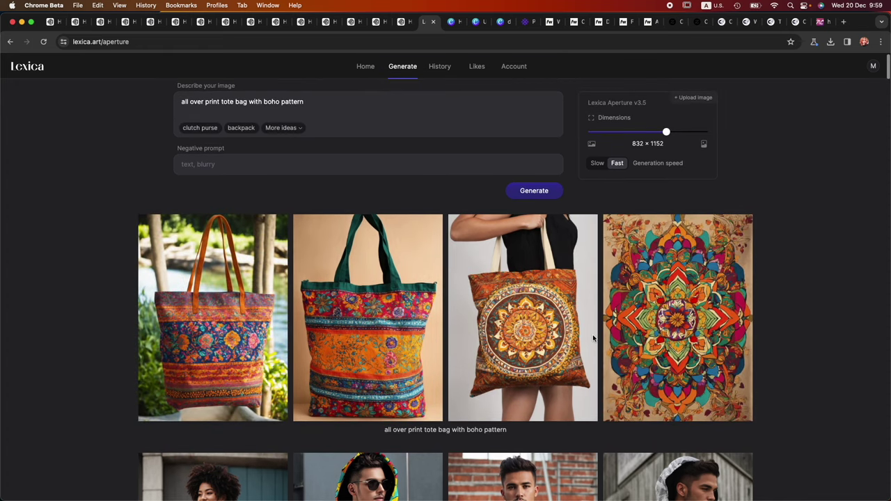
mouse_move(179, 338)
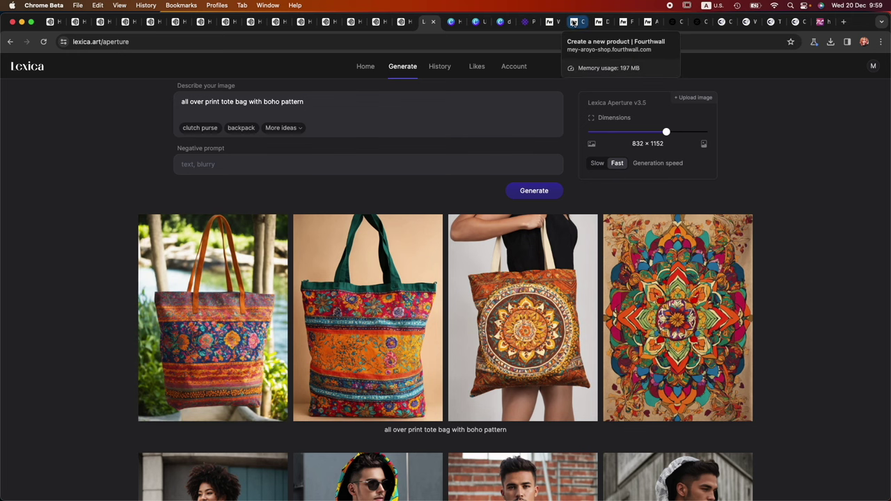
Switch to Creative Fabrica and search for "flowers seamless pattern".
left_click(794, 22)
left_click(745, 23)
left_click(721, 22)
scroll(481, 222, "down", 10)
scroll(481, 221, "up", 15)
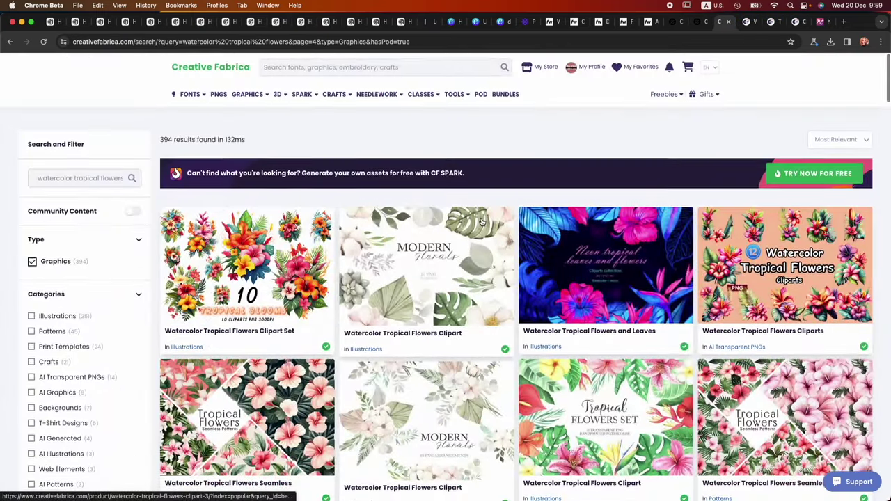
left_click(302, 68)
type("seamle")
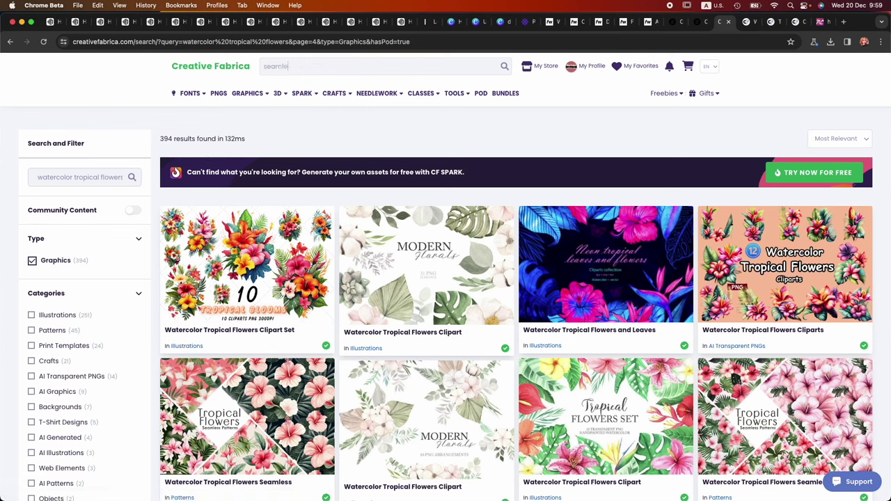
type("ss p")
key("super+a")
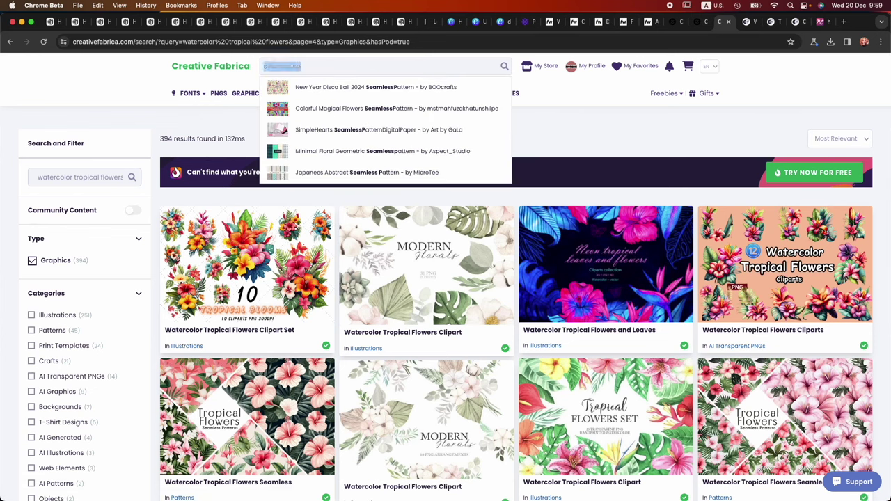
type("flowers seamless pattern")
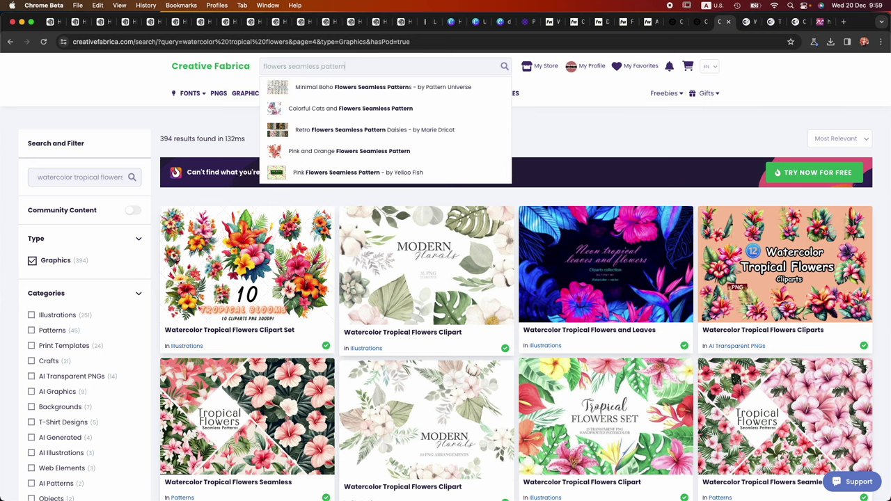
key("Return")
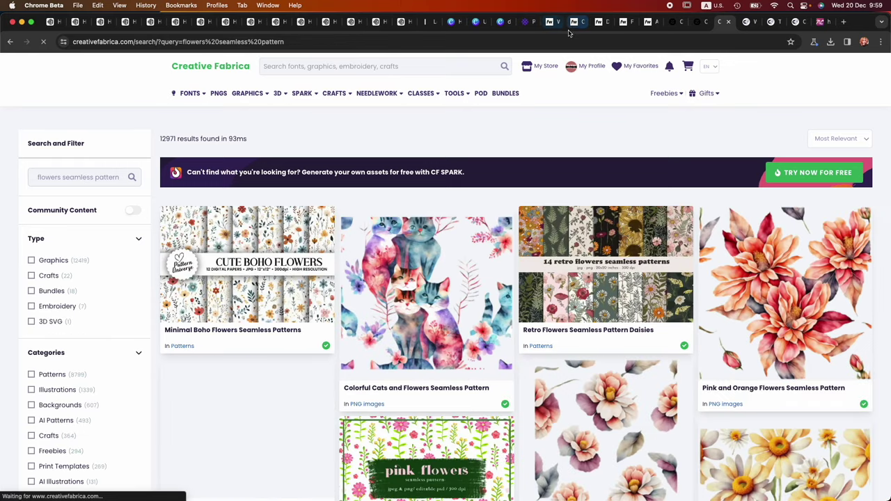
Switch to the Fourthwall all-over print large tote bag page and start designing the product.
left_click(600, 23)
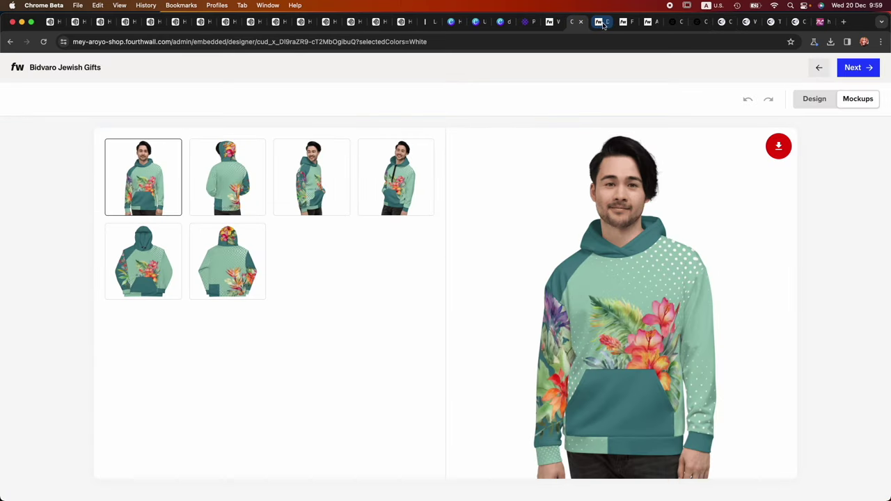
left_click(602, 23)
left_click(626, 23)
left_click(651, 23)
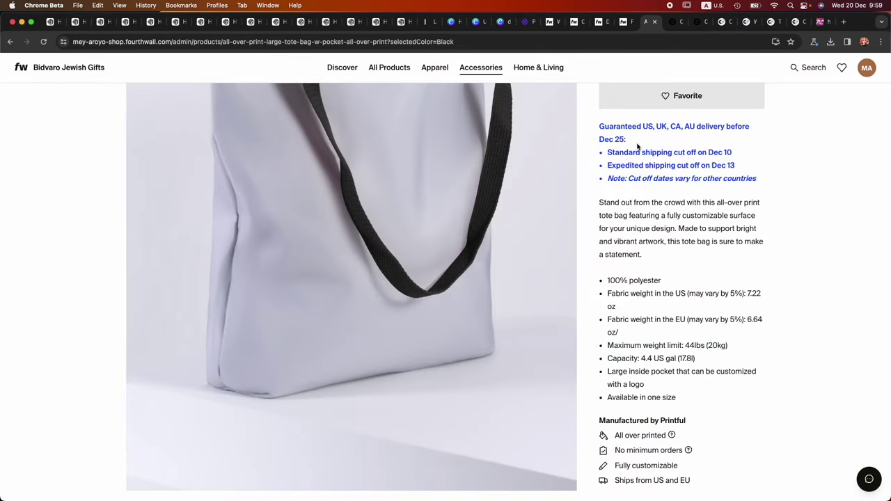
scroll(661, 209, "up", 3)
left_click(682, 276)
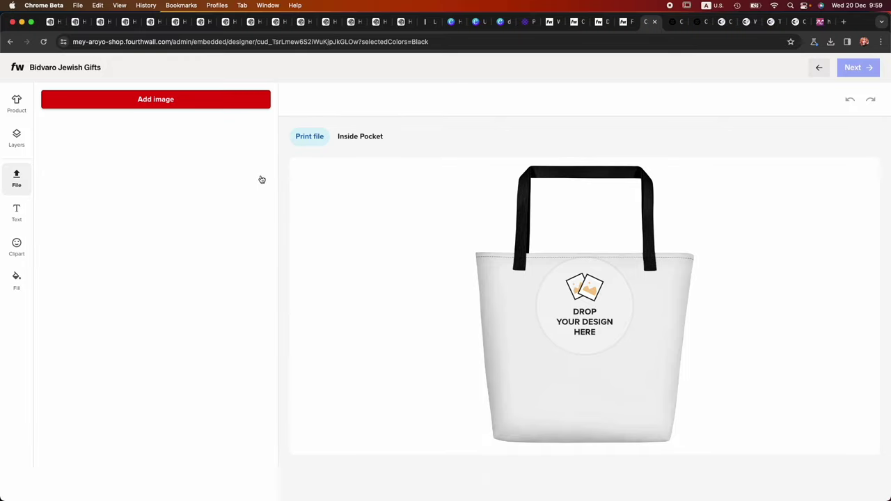
Add the teal image dots for hoodie (1).jpg from Downloads to the tote bag's print file.
left_click(281, 197)
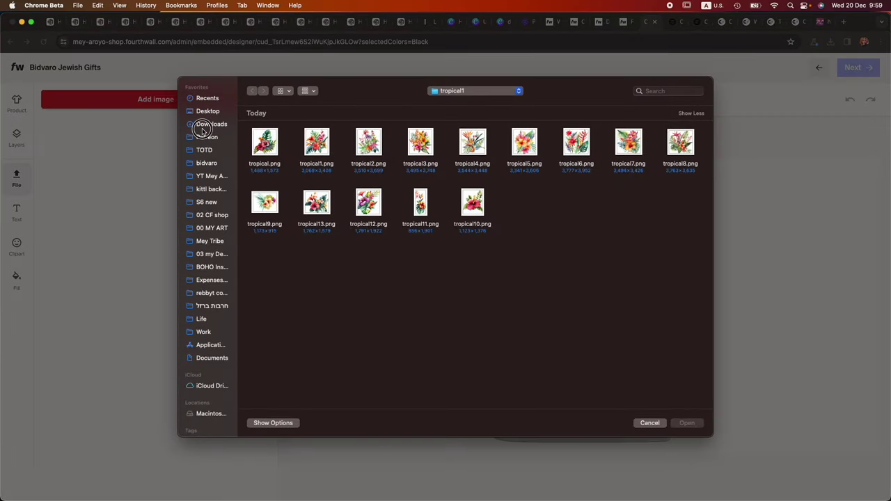
left_click(202, 128)
double_click(392, 382)
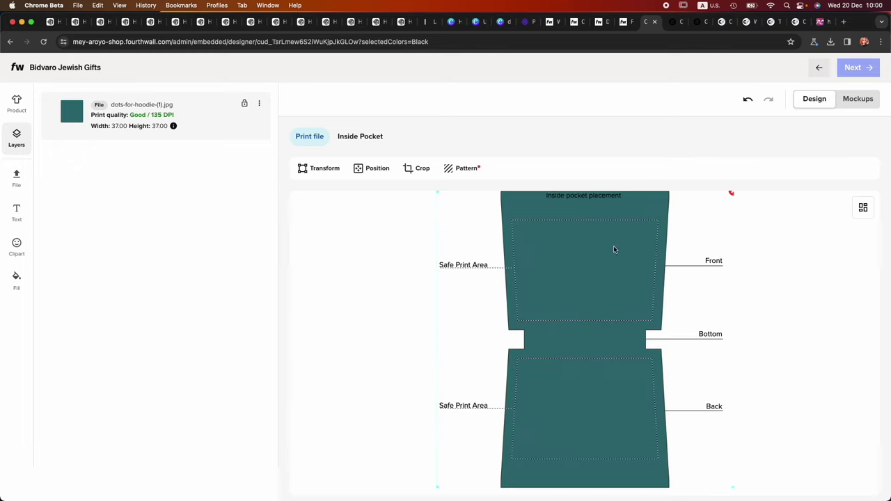
Switch to the "dots for hoodie" design in Canva and add a seventh page at the end.
left_click(502, 23)
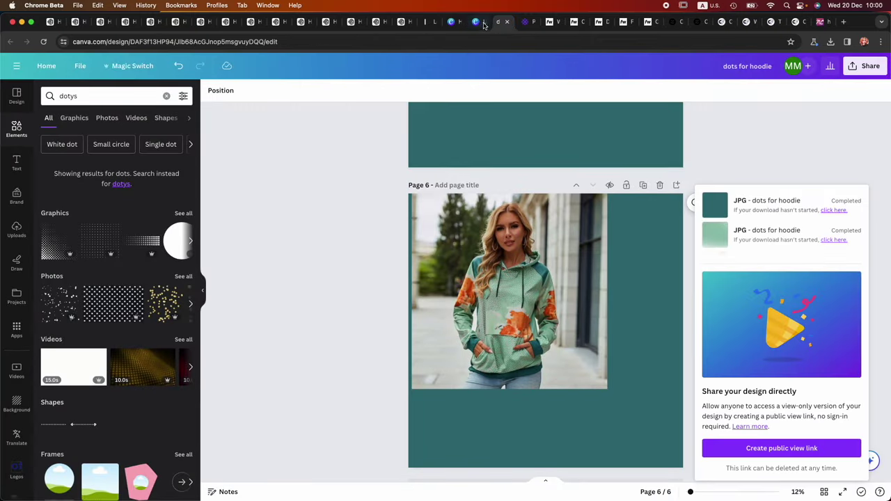
left_click(467, 23)
left_click(451, 21)
left_click(498, 21)
left_click(510, 462)
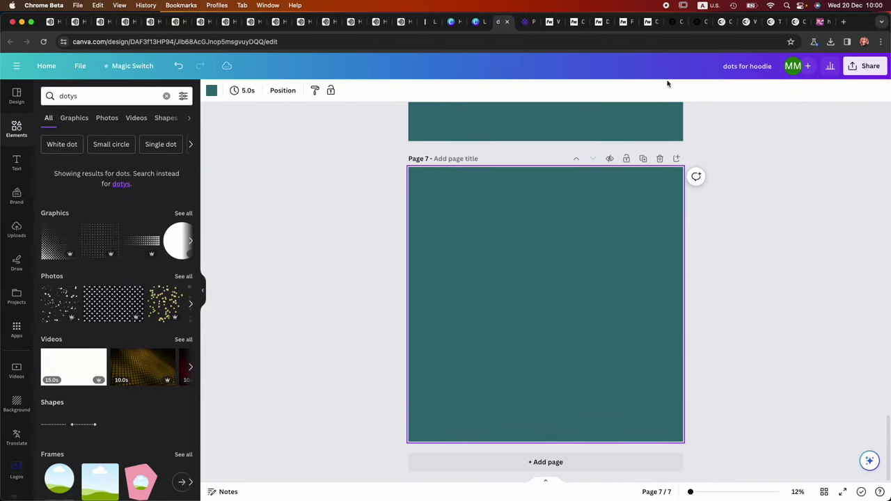
Check the Creative Fabrica flower pattern pages, then enlarge the boho tote bag with orange handles in Lexica for reference.
left_click(792, 23)
left_click(770, 21)
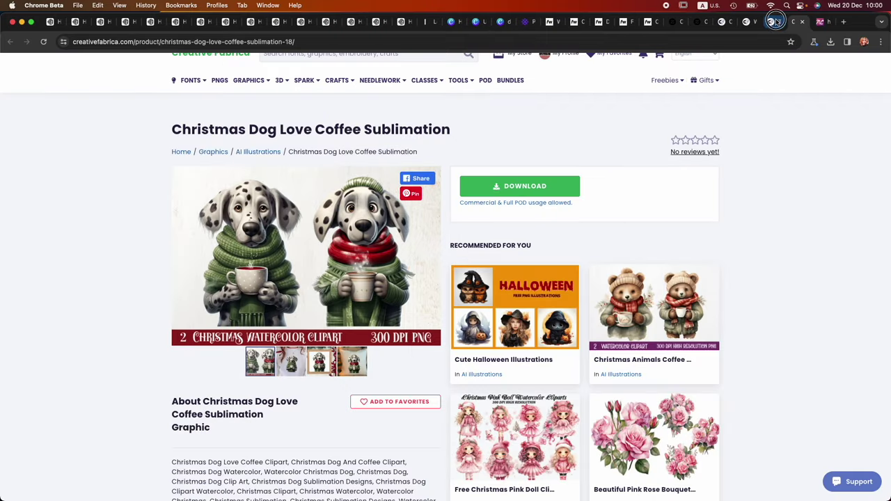
left_click(749, 24)
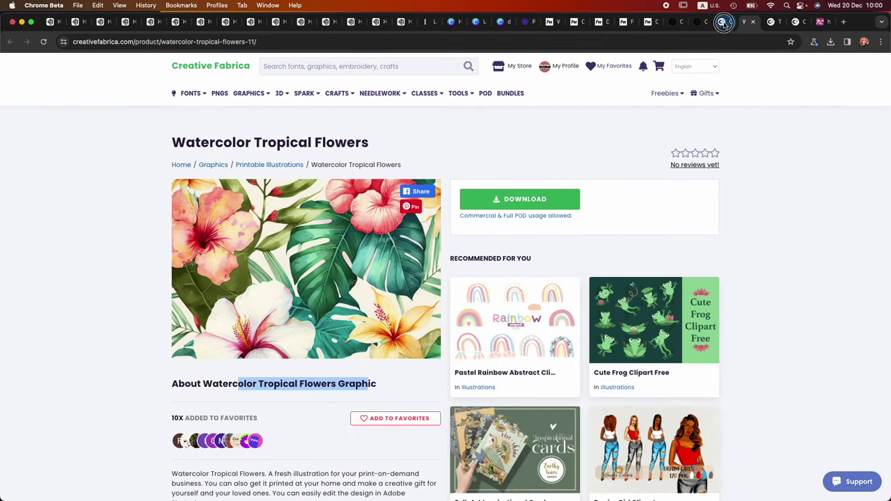
left_click(723, 23)
scroll(586, 156, "down", 1)
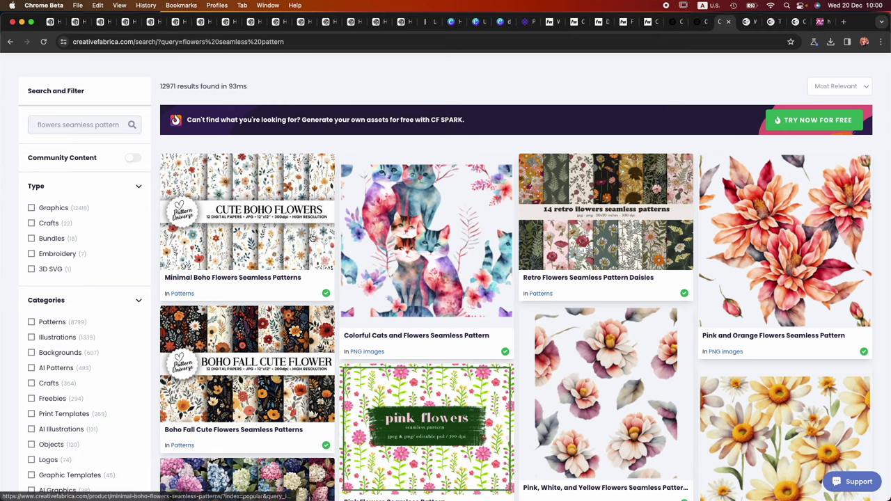
left_click(427, 23)
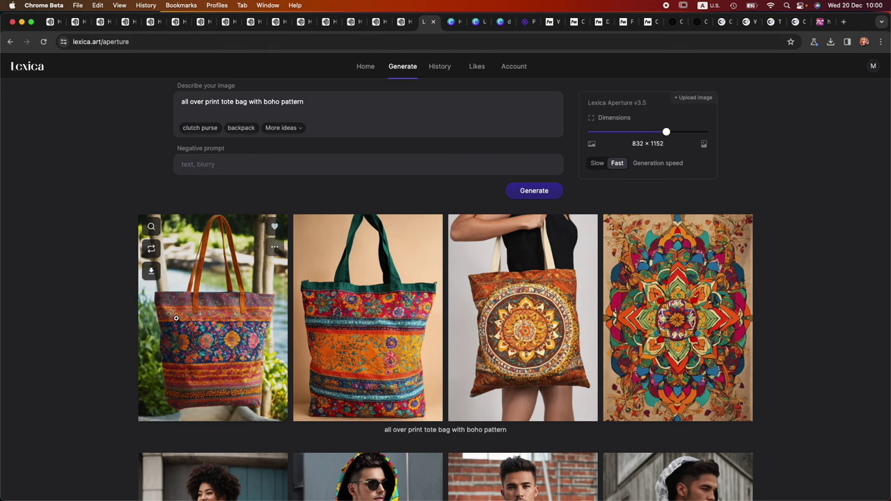
left_click(224, 365)
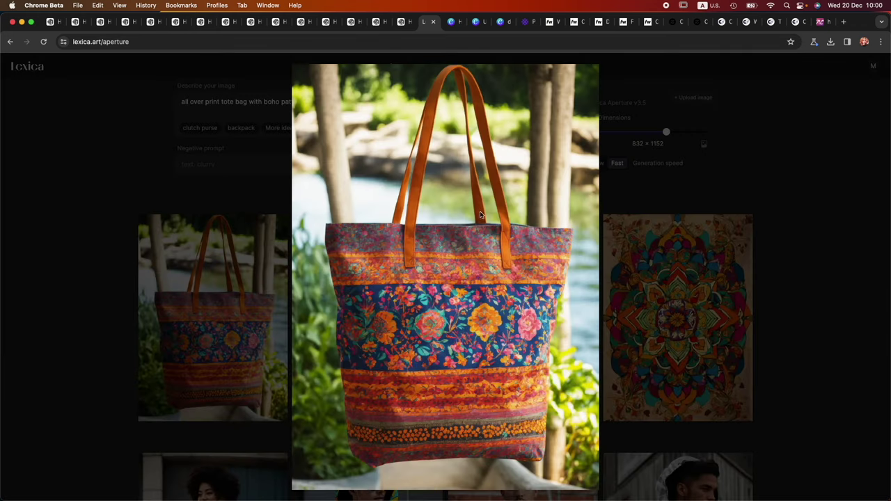
Return to Creative Fabrica's flowers seamless pattern results, browse them and open several candidate patterns in new tabs.
left_click(773, 22)
left_click(752, 24)
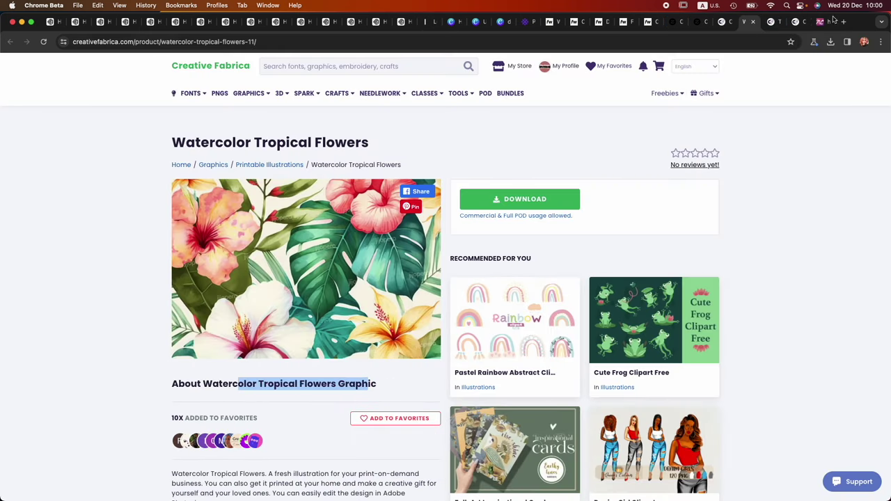
left_click(716, 23)
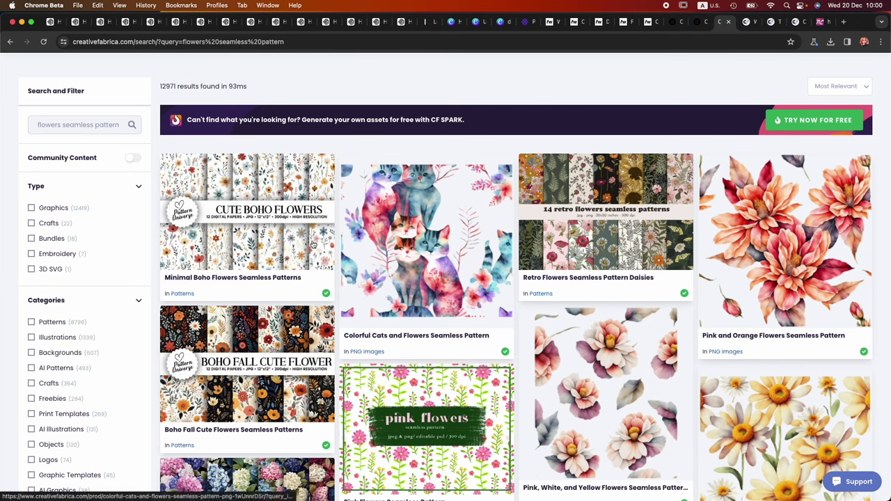
scroll(439, 401, "down", 2)
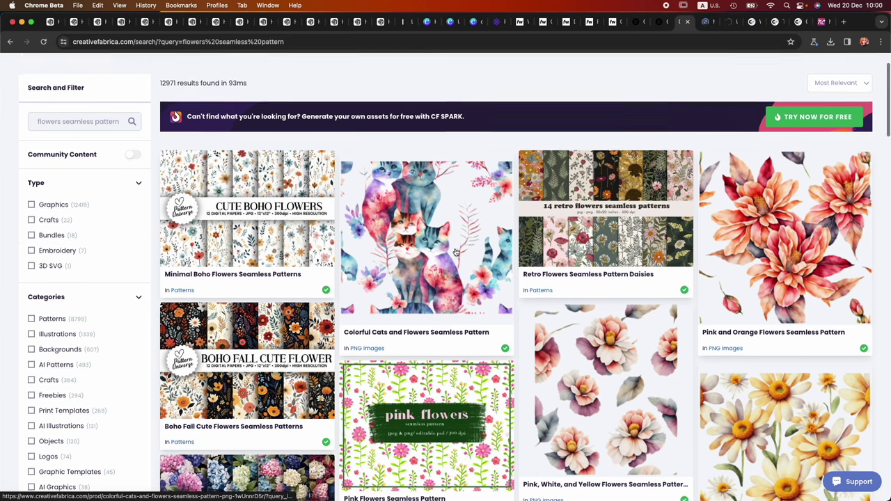
scroll(438, 400, "down", 5)
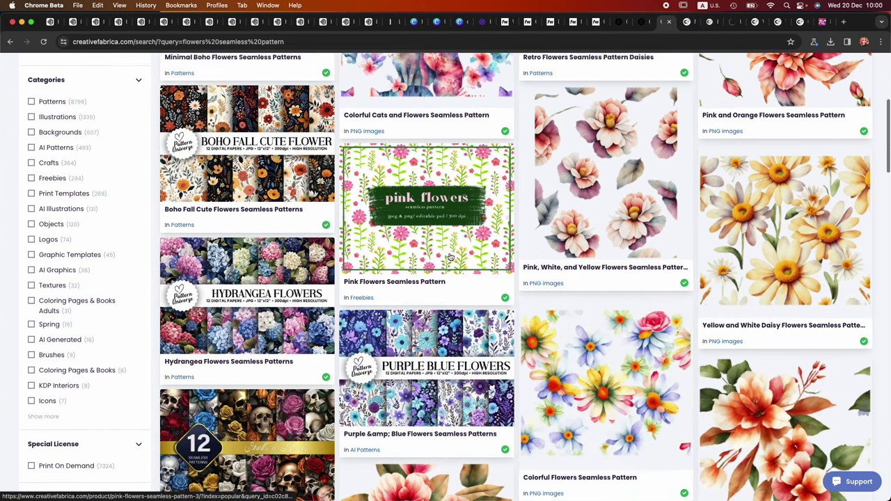
scroll(415, 339, "down", 8)
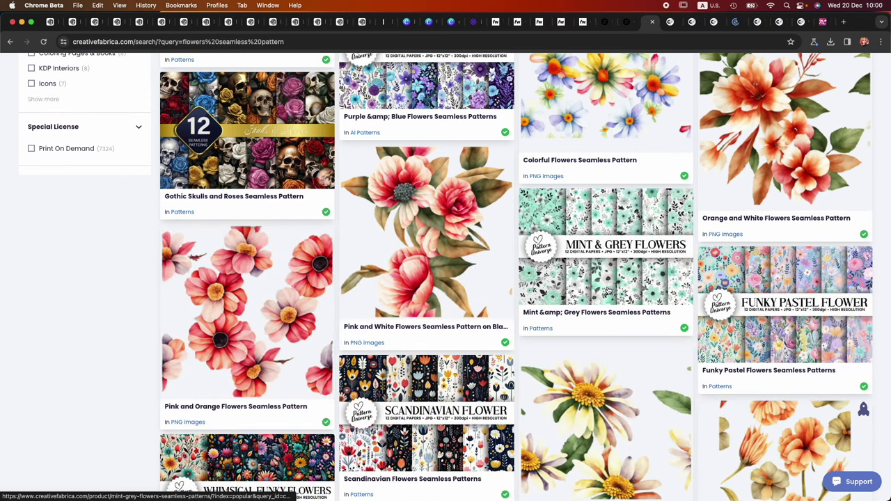
scroll(337, 446, "down", 4)
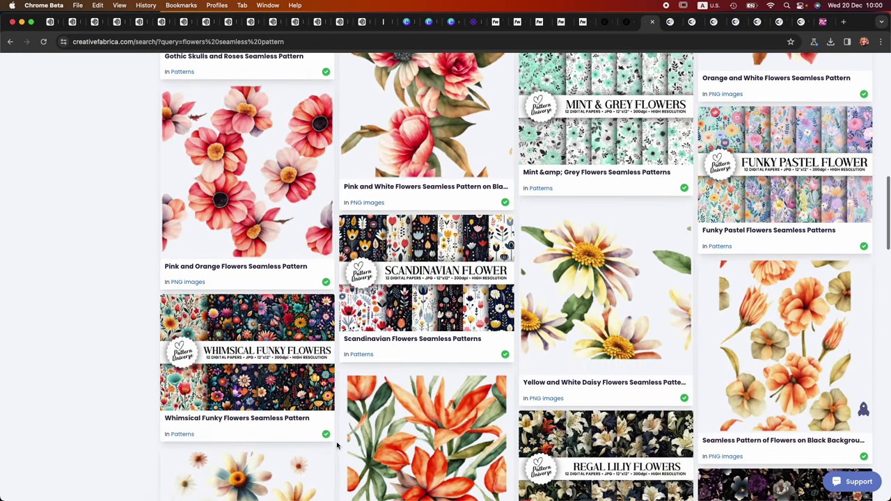
Open the Whimsical Funky Flowers Seamless Pattern, preview its pillow image and download the pattern.
left_click(237, 393, "super")
left_click(741, 26)
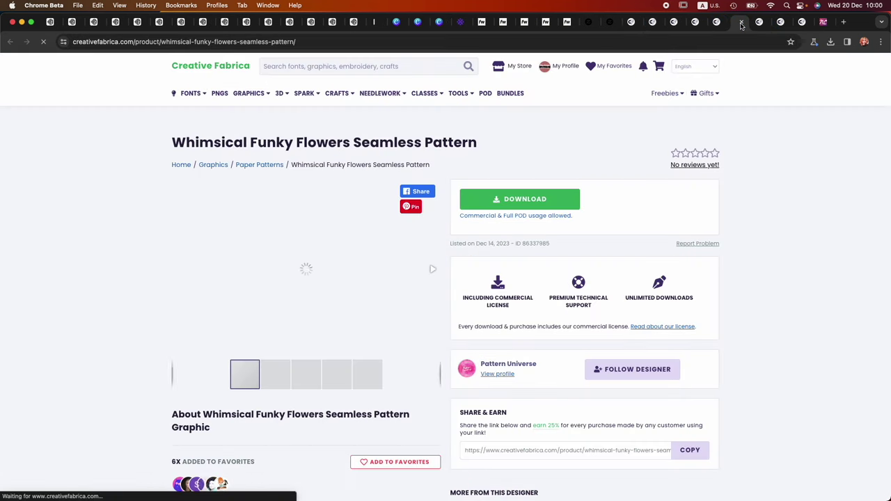
left_click(331, 375)
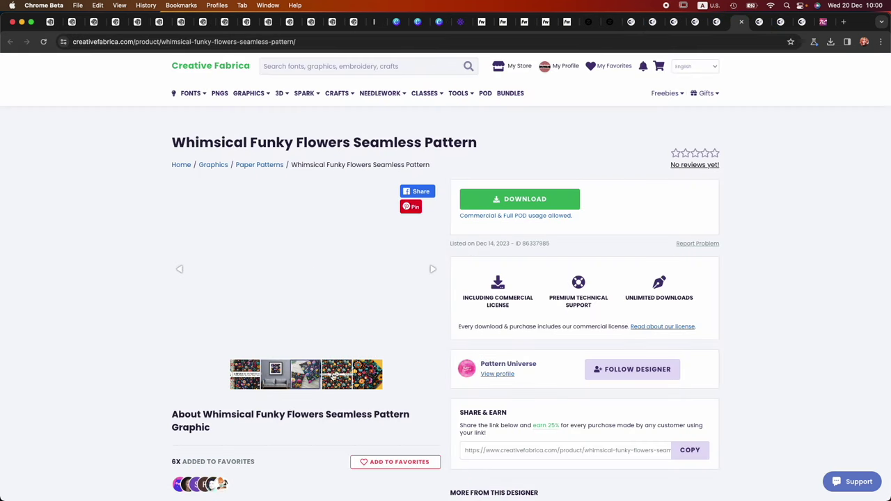
left_click(304, 382)
left_click(554, 195)
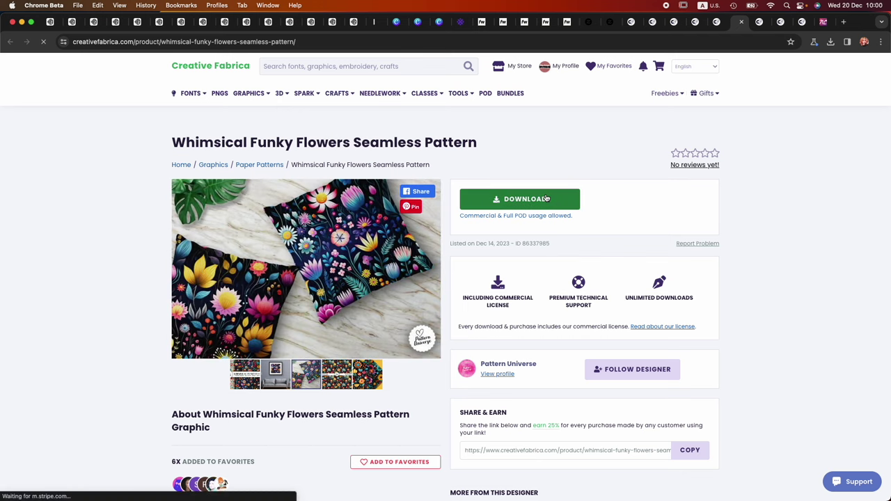
Download the Purple & Blue Flowers Seamless Patterns and preview the Pink Flowers Seamless Pattern images.
left_click(716, 23)
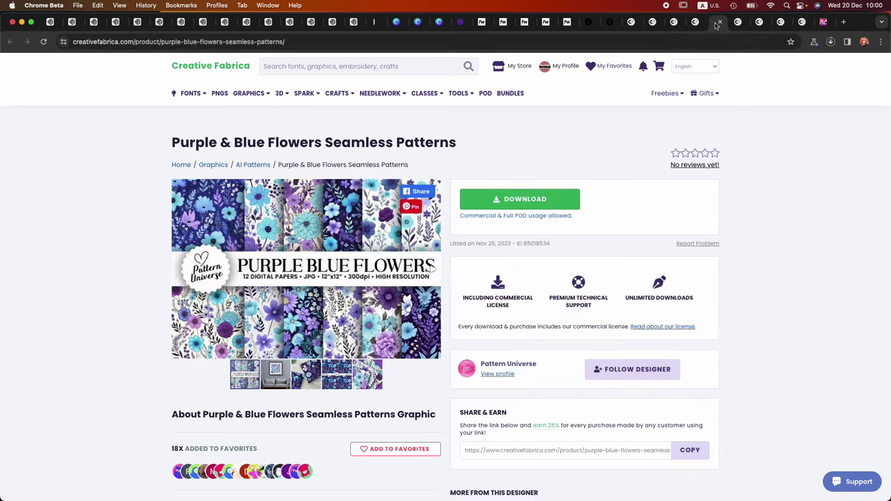
left_click(520, 201)
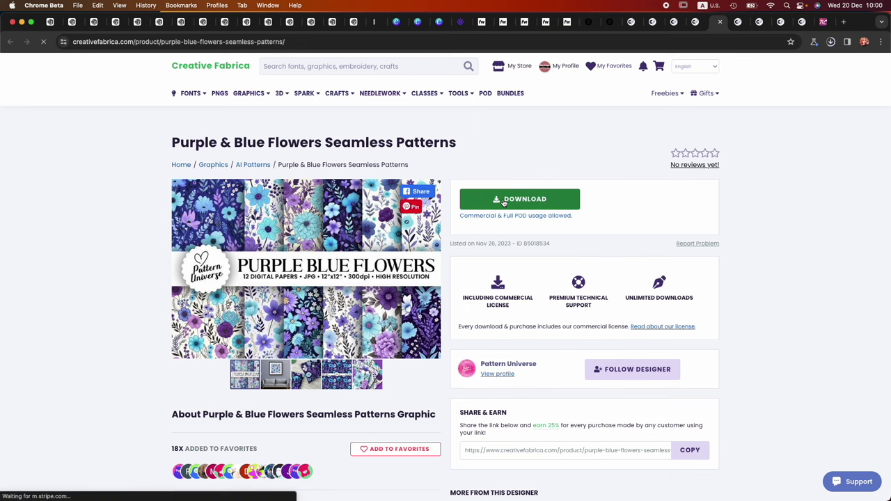
left_click(702, 27)
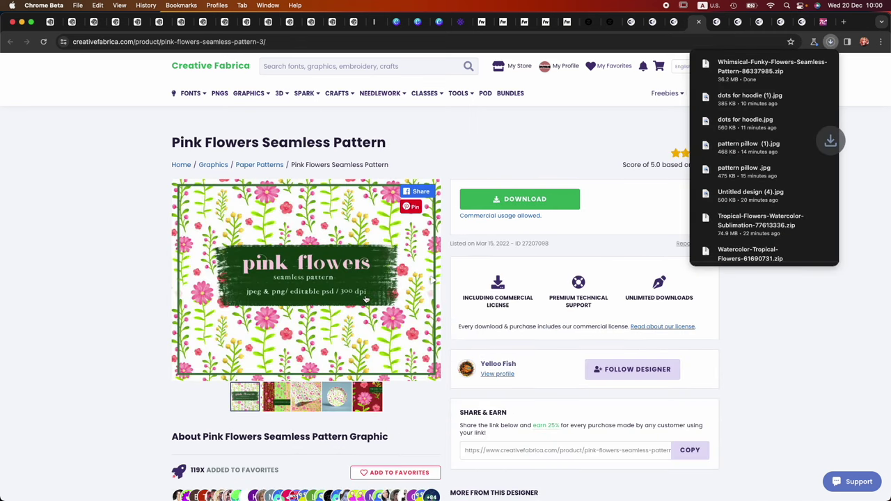
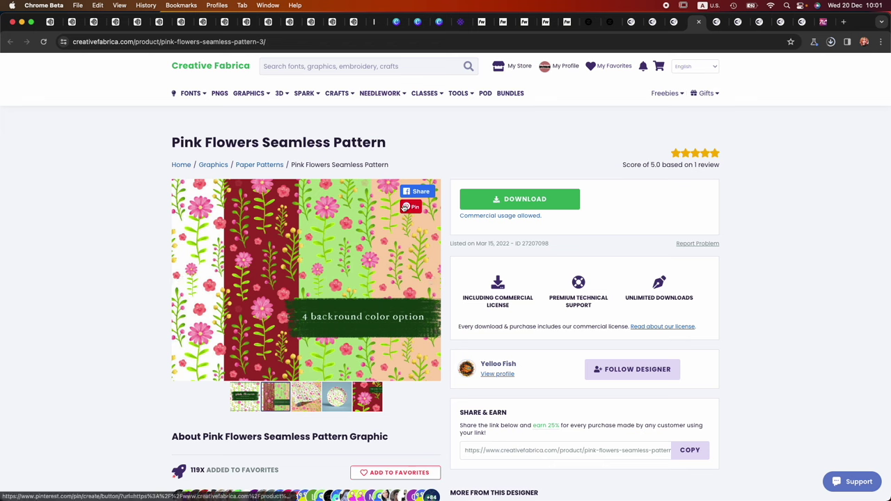
left_click(245, 397)
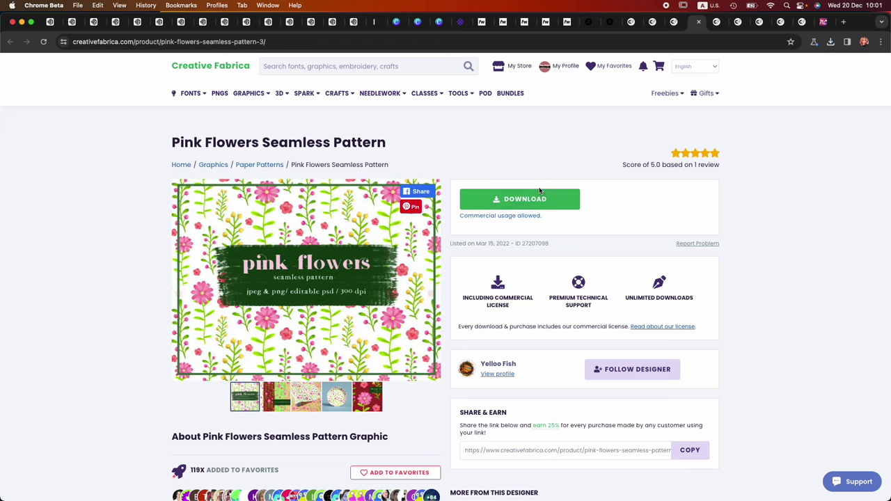
Download the Pink Flowers Seamless Pattern and switch to the "dots for hoodie" design in Canva.
left_click(540, 193)
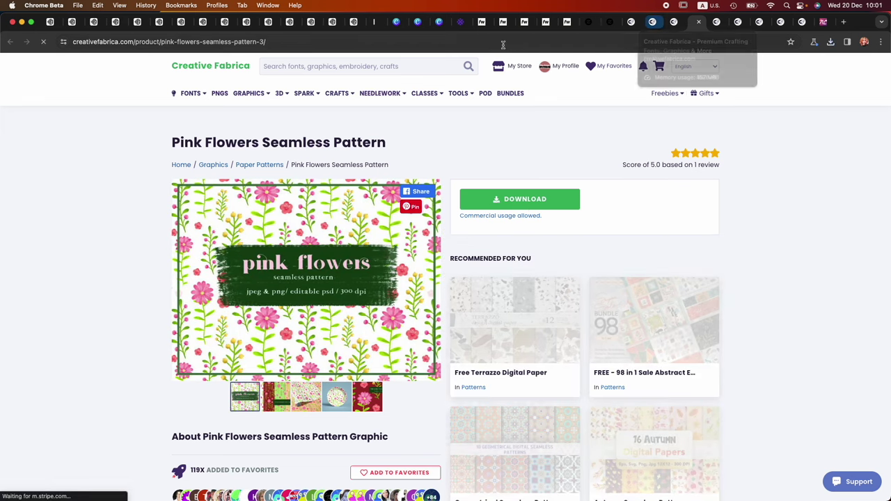
left_click(443, 21)
mouse_move(383, 487)
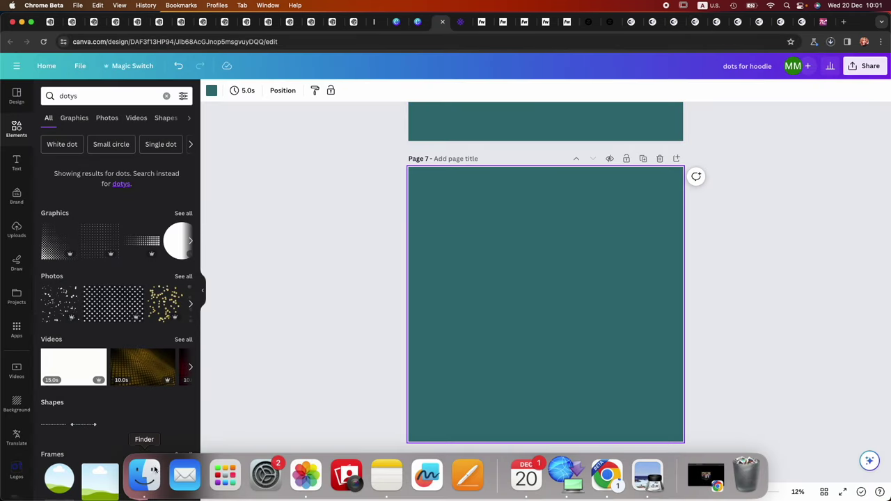
Extract the Pink, Purple-Blue and Whimsical Funky Flowers archives in Downloads and open the three extracted folders.
left_click(146, 475)
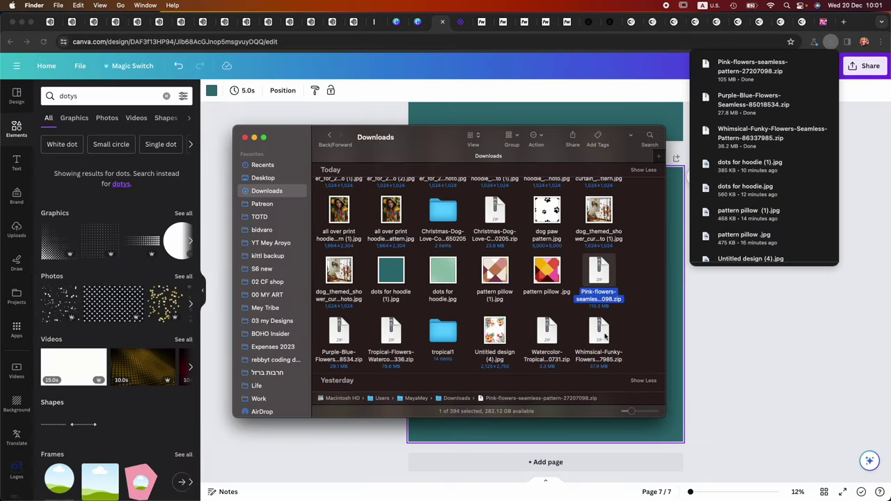
left_click(603, 335, "super")
left_click(339, 332, "super")
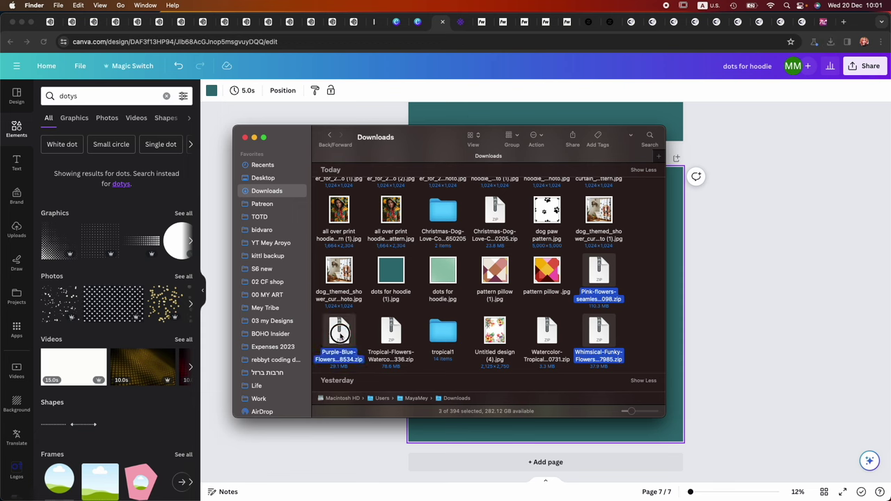
double_click(339, 334)
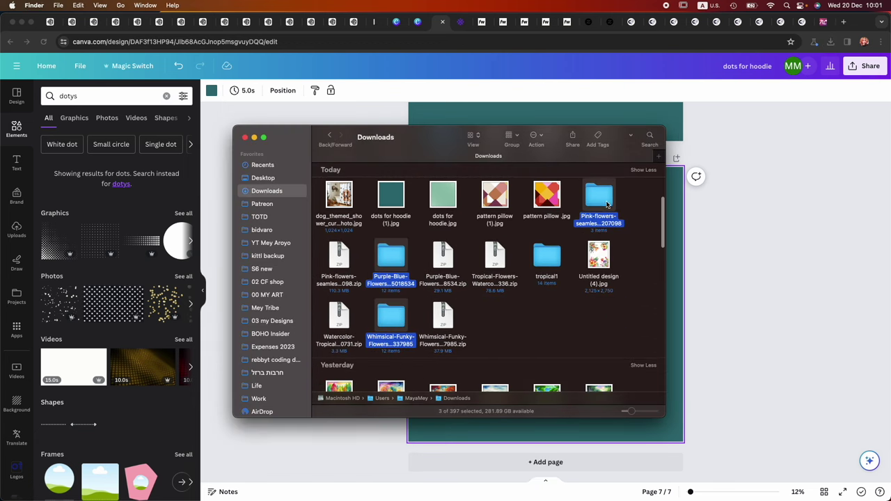
double_click(603, 200)
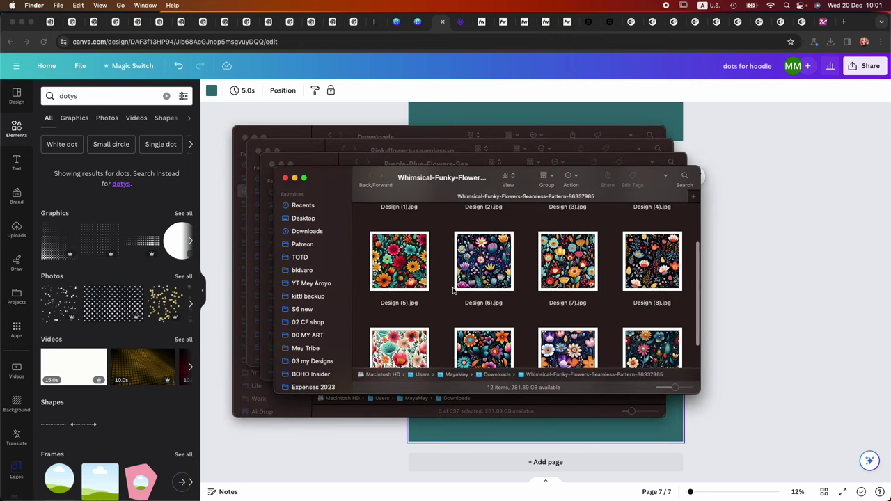
Upload all images from the Whimsical-Funky-Flowers folder to the Canva design's uploads.
left_click(453, 289)
scroll(453, 278, "down", 3)
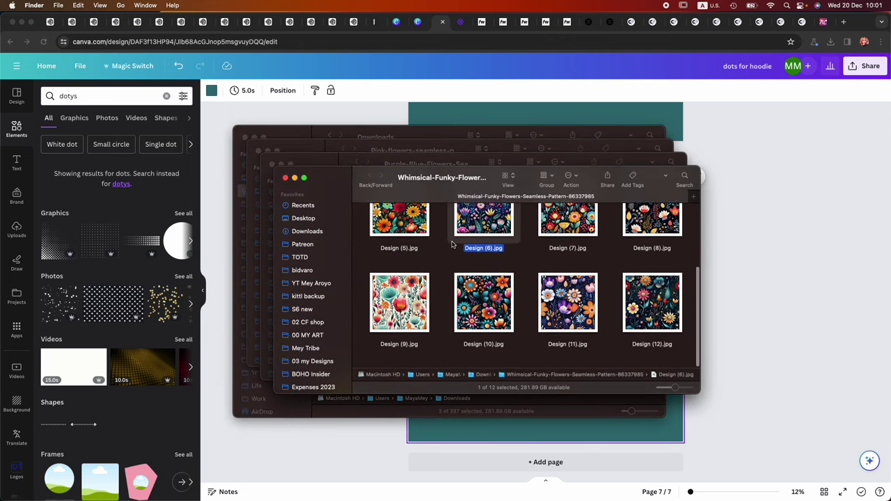
key("Down")
key("super+a")
left_click_drag(483, 310, 284, 219)
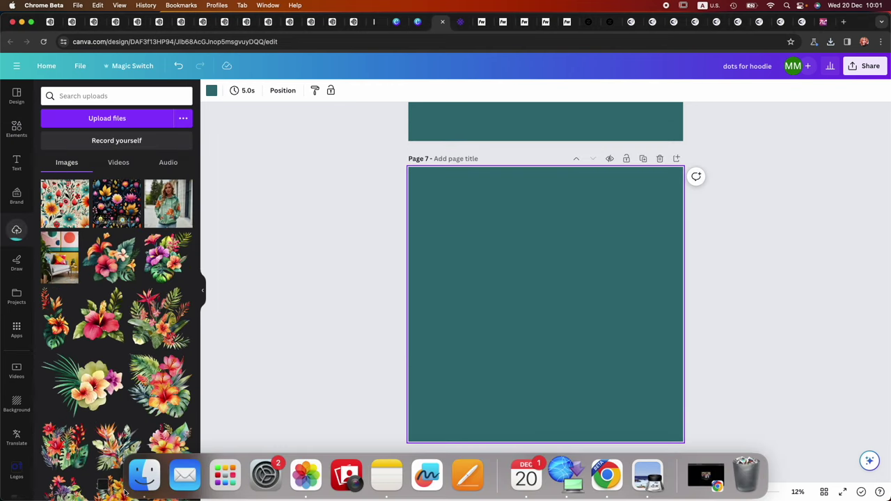
Close the Whimsical folder window and upload all images from the Purple-Blue-Flowers folder to Canva.
left_click(144, 487)
left_click(285, 178)
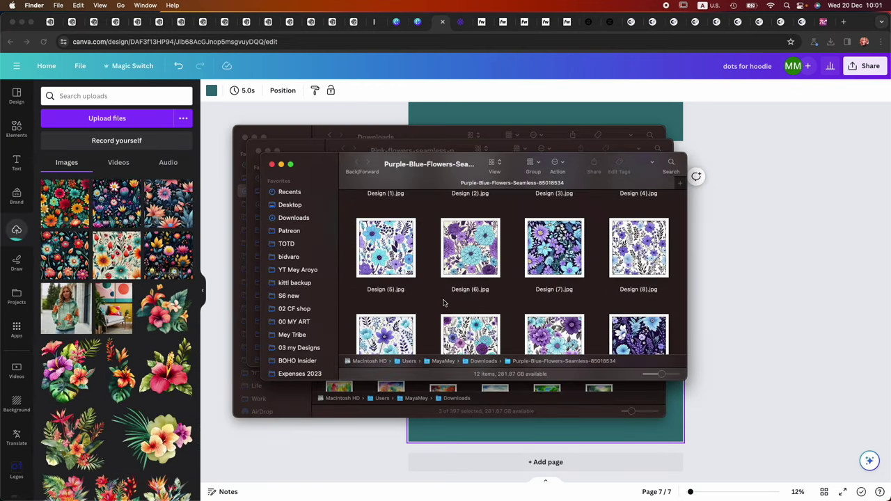
key("super+a")
left_click_drag(384, 251, 139, 342)
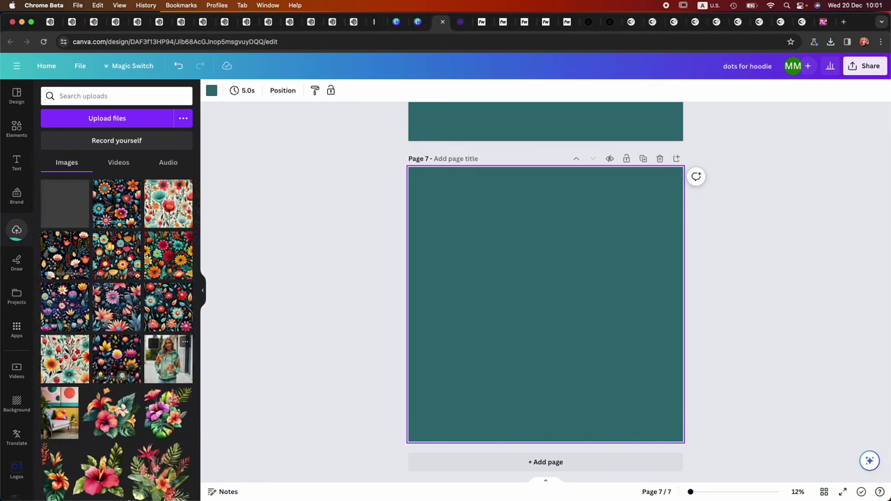
Close the Purple-Blue-Flowers window and upload 1.jpg from the Pink-flowers JPEG format folder to Canva.
left_click(146, 480)
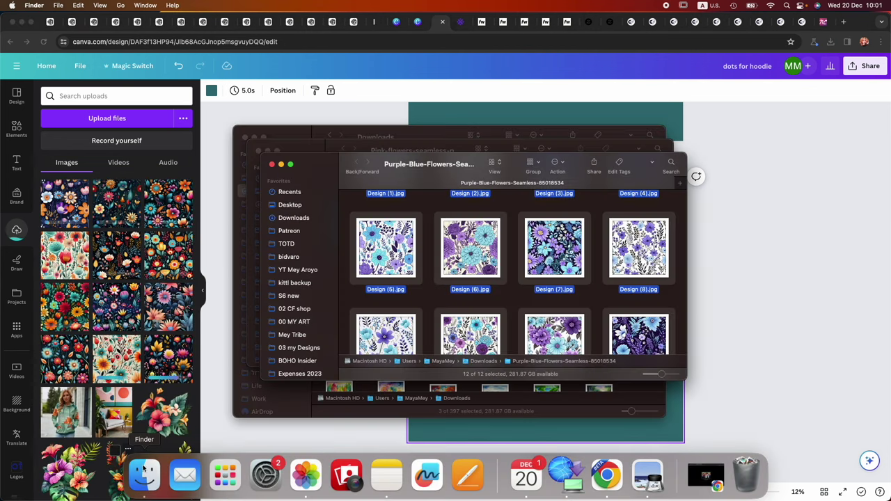
left_click(272, 165)
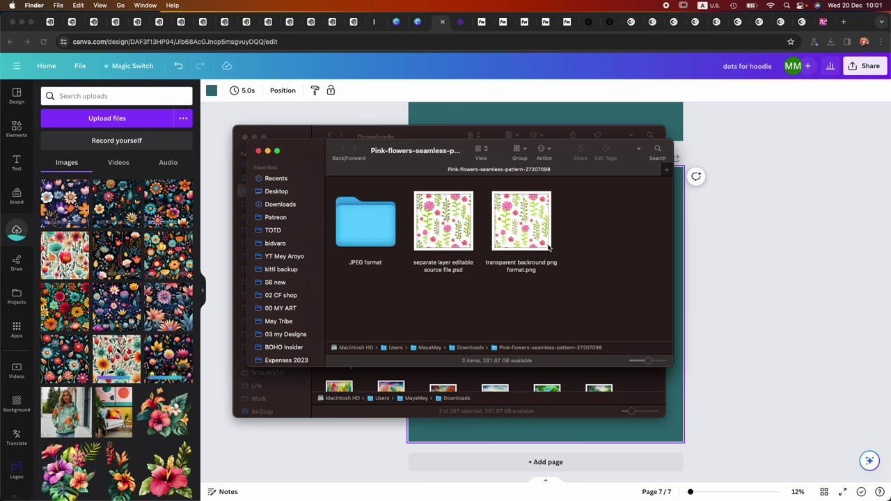
double_click(365, 222)
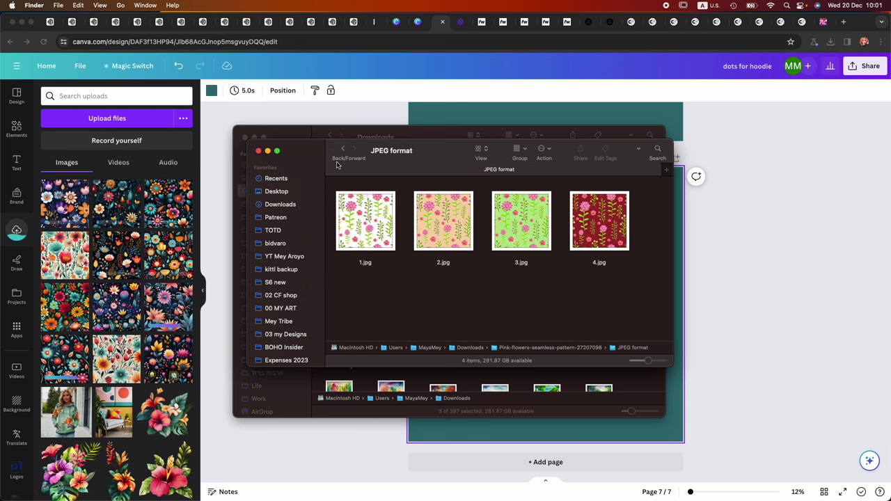
left_click(371, 215)
left_click_drag(94, 346, 96, 344)
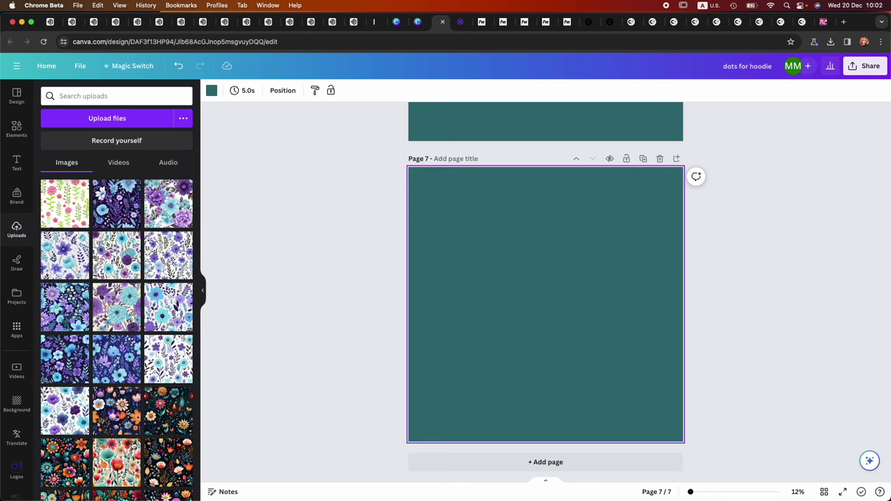
Insert a three-by-three photo grid on page 7 and set its grid spacing to 0.
left_click(14, 128)
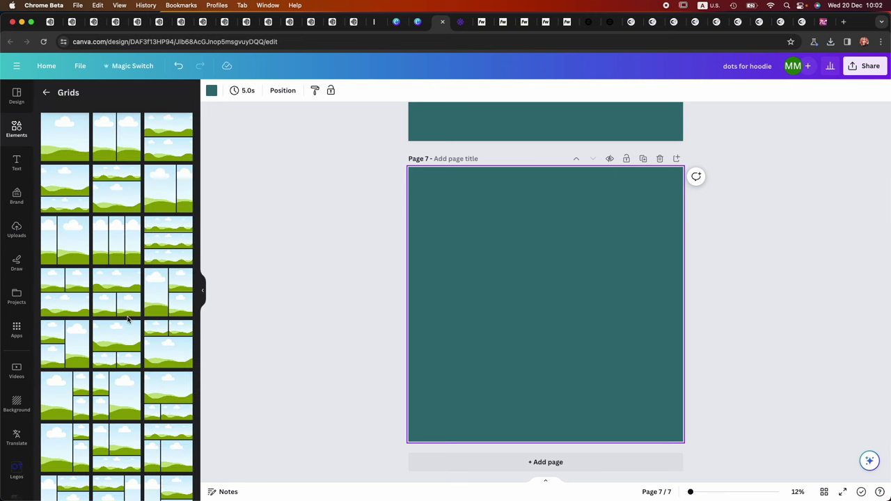
scroll(127, 320, "down", 5)
scroll(127, 320, "down", 1)
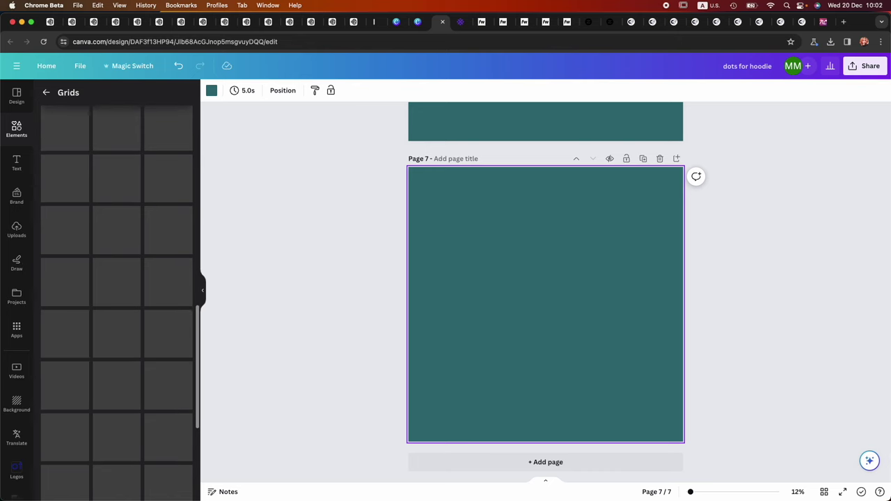
scroll(127, 320, "down", 3)
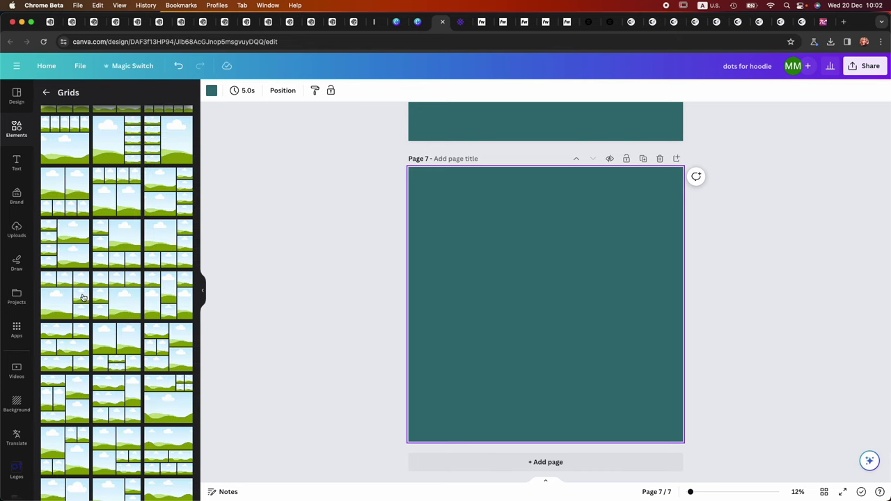
scroll(110, 284, "down", 5)
left_click(109, 284)
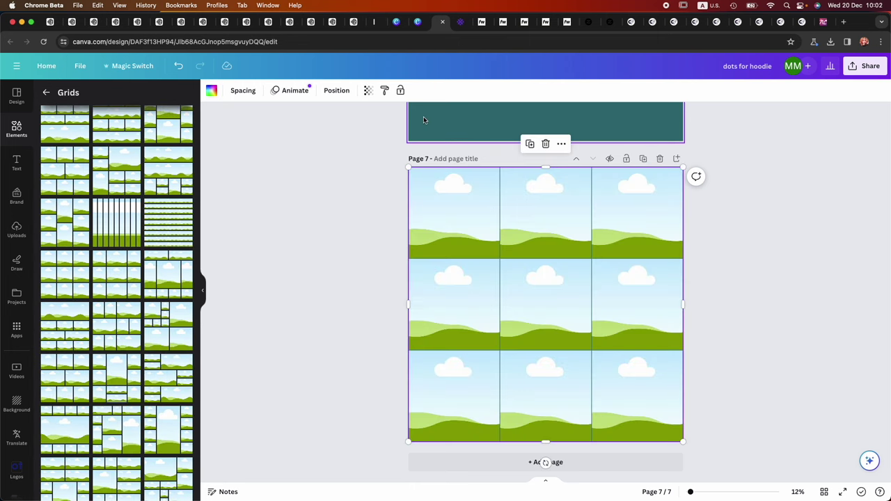
left_click(337, 90)
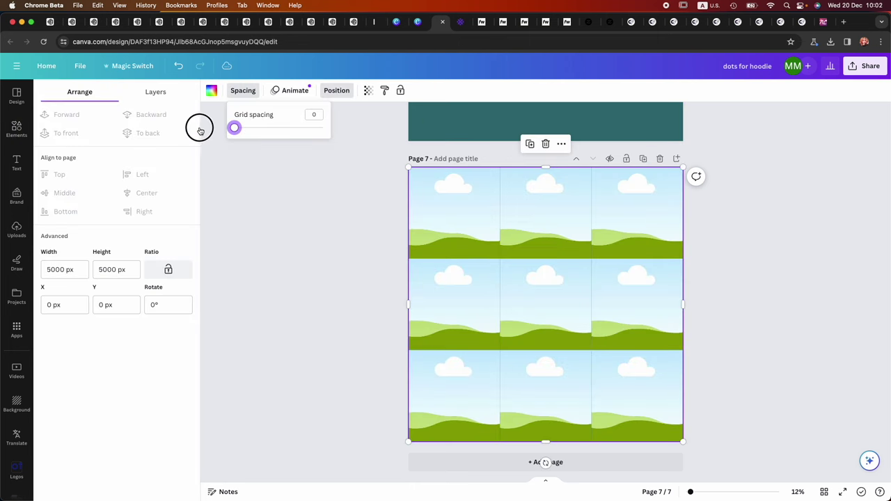
left_click(246, 269)
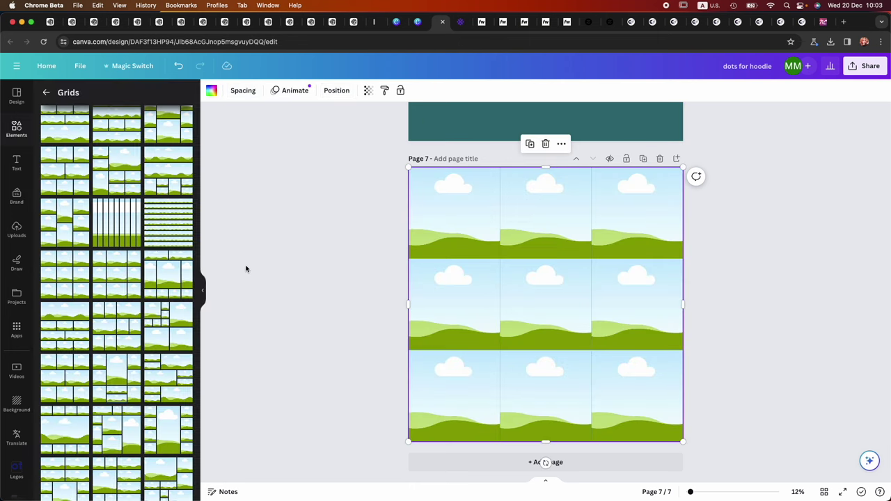
Fill the grid's top row with the uploaded dark purple-and-blue daisy pattern.
left_click(17, 229)
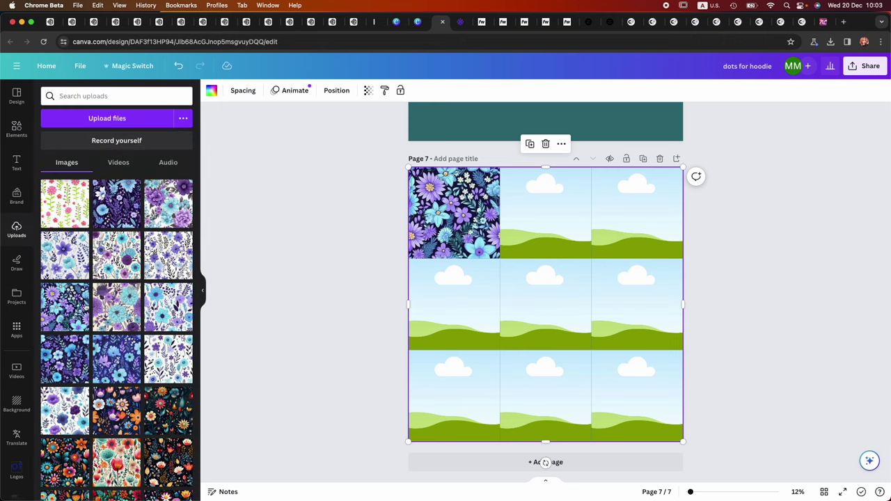
left_click(86, 288)
left_click_drag(55, 315, 602, 209)
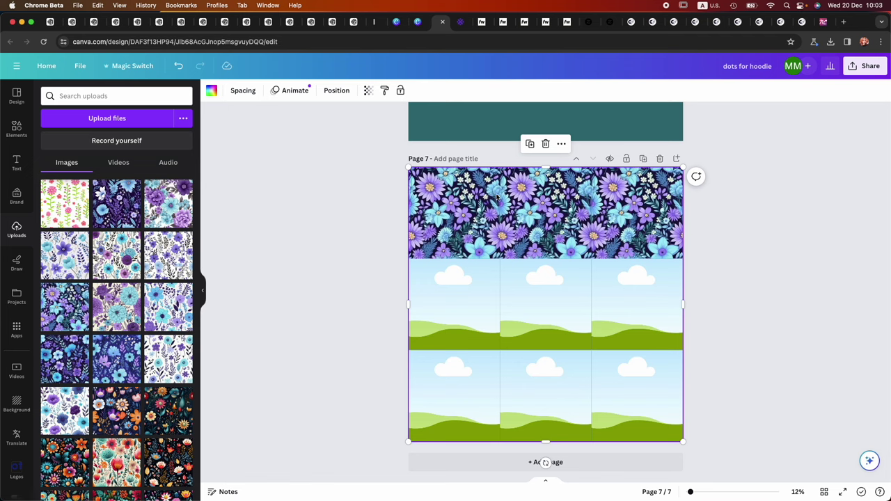
Fill all three top-row cells of the grid with the navy pattern of light blue and lilac flowers.
left_click(122, 372)
left_click_drag(122, 372, 506, 212)
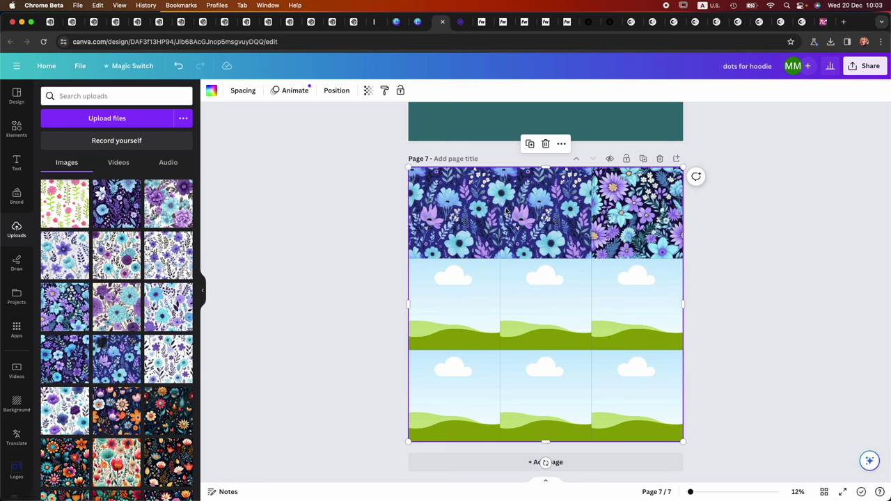
left_click_drag(117, 359, 619, 209)
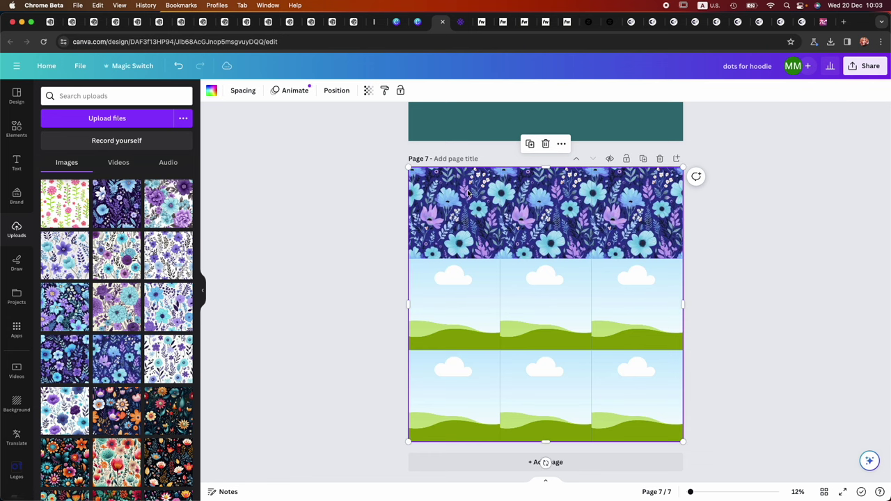
scroll(468, 195, "up", 5)
scroll(333, 273, "down", 5)
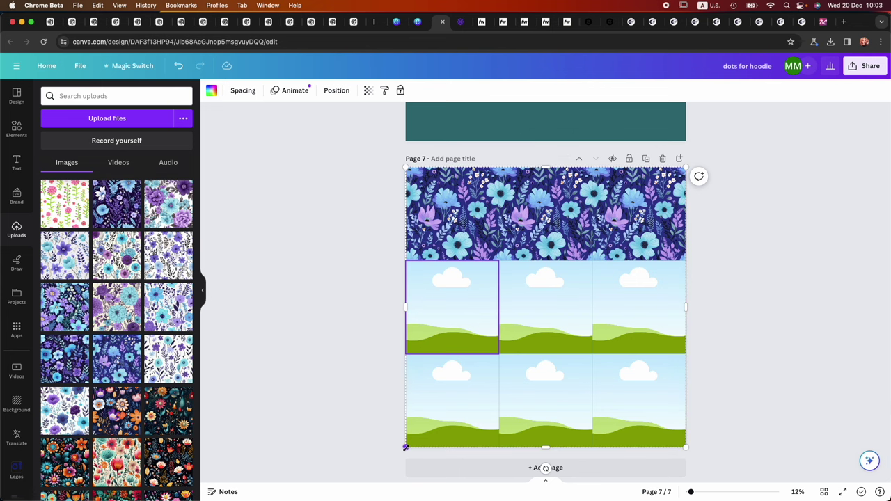
Enlarge the grid past the page edges and fill its middle row with the dark orange-and-purple whimsical flower pattern.
left_click_drag(406, 447, 306, 490)
left_click(568, 359)
left_click(290, 327)
left_click_drag(110, 415, 518, 370)
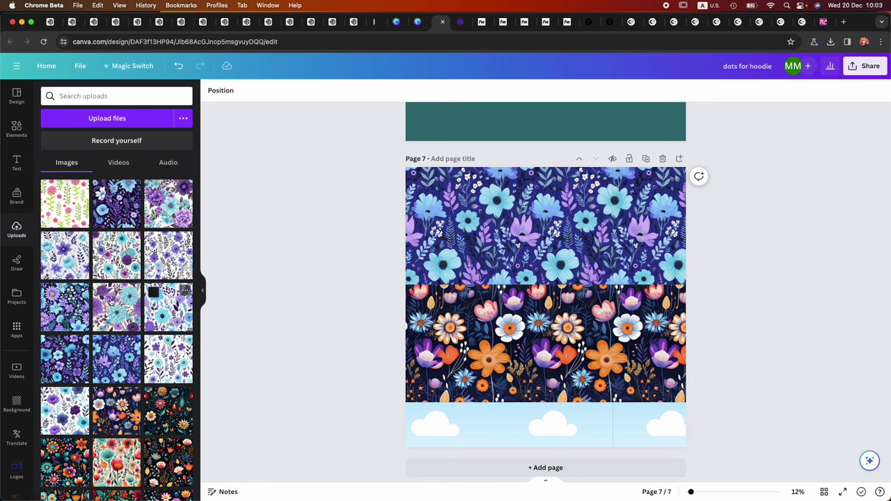
Try the pink flower pattern in the first bottom-row cell of the grid and undo the placement.
left_click_drag(55, 202, 451, 430)
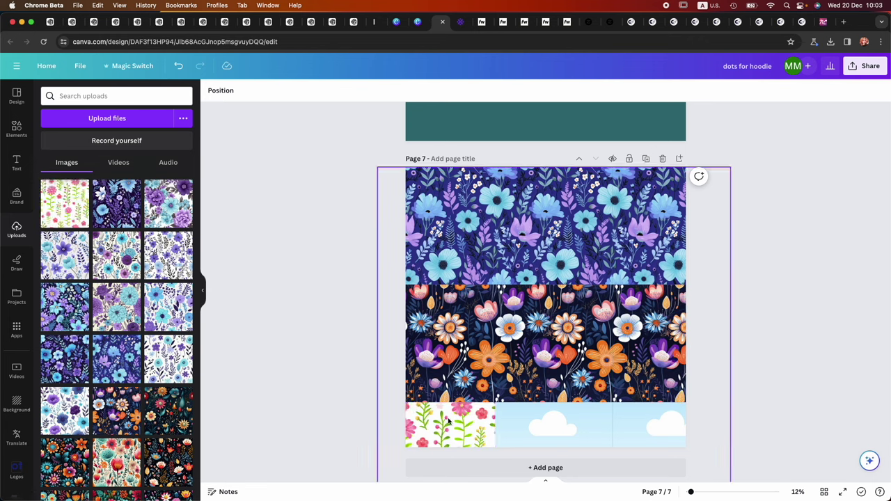
key("super+z")
left_click(381, 282)
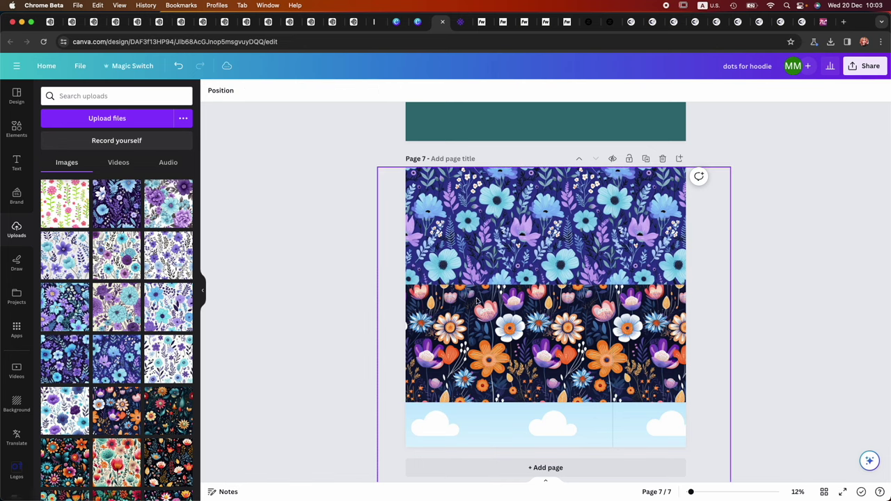
scroll(432, 348, "up", 4)
scroll(486, 431, "down", 5)
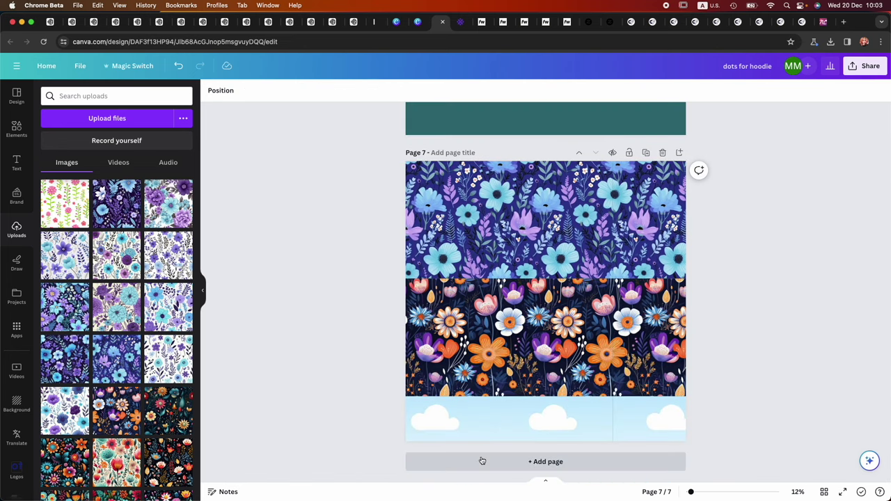
Add a page and place the pink flower pattern as a small tile at its left edge, rotated 90 degrees.
left_click(482, 461)
left_click(75, 217)
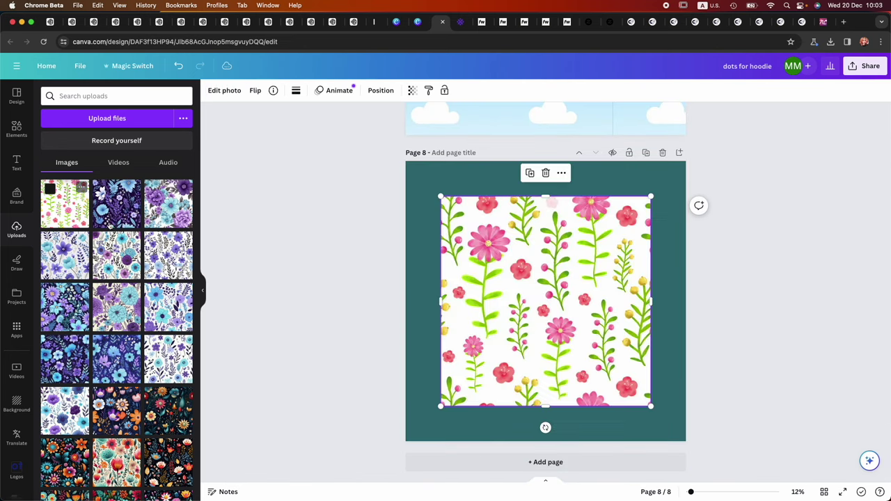
left_click_drag(651, 403, 507, 261)
left_click_drag(472, 228, 439, 247)
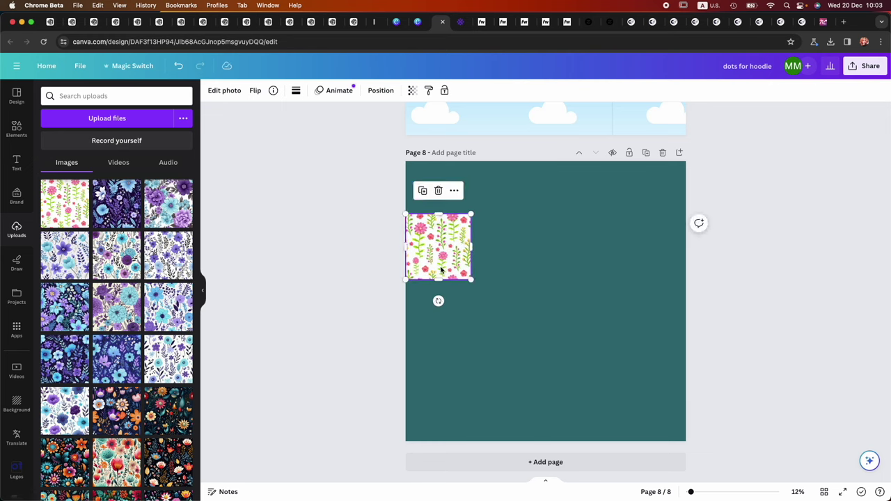
left_click_drag(443, 300, 491, 246)
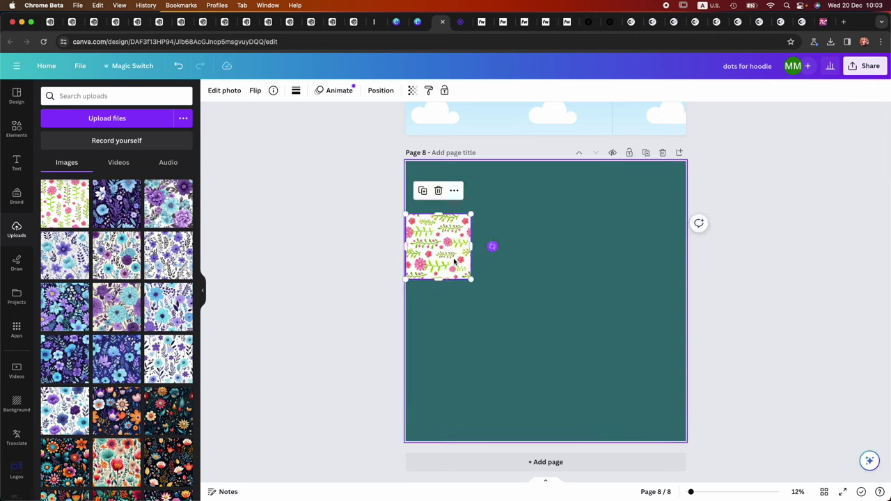
Duplicate the pink flower tile twice into a side-by-side row and enlarge the row to about 8,260 by 2,753 px.
left_click_drag(441, 255, 565, 258, "alt")
left_click(641, 258)
key("super+a")
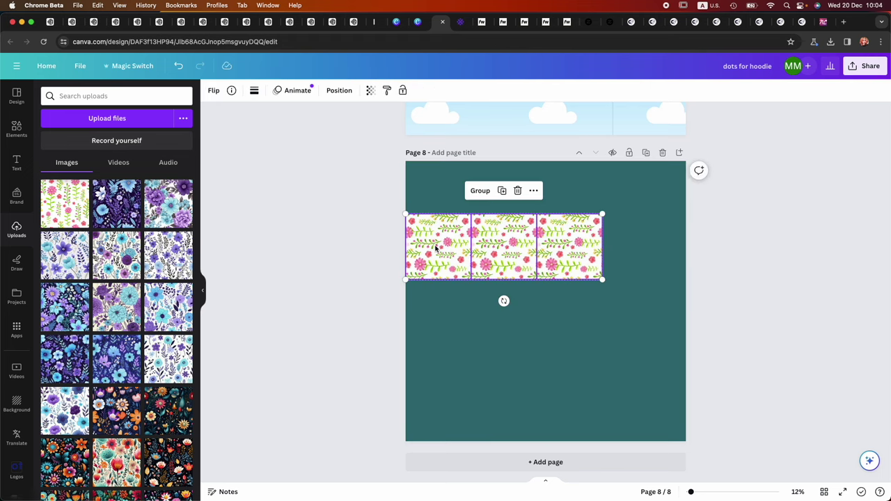
left_click_drag(602, 279, 855, 404)
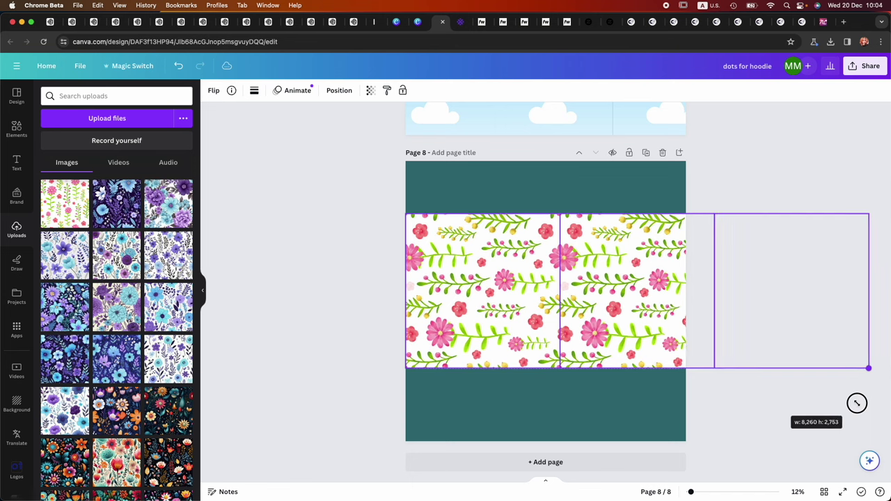
left_click(786, 163)
left_click(592, 302)
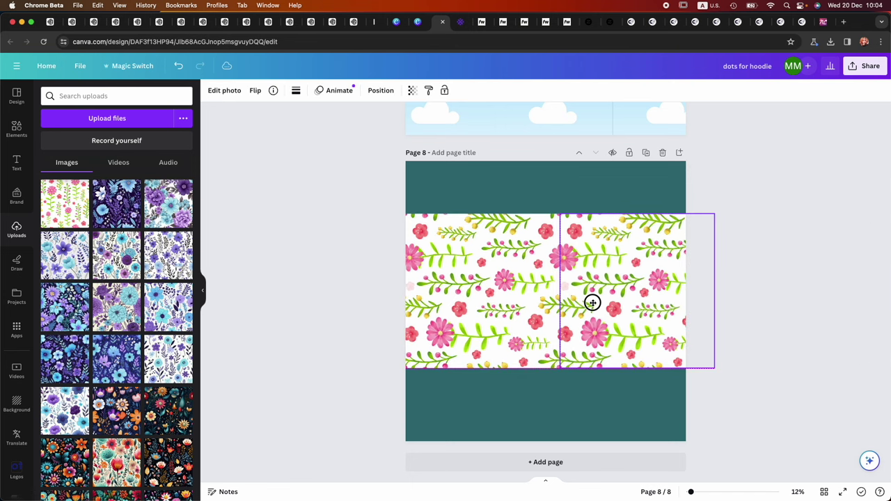
Deselect the pink flower row on page 8 and add a blank page after it.
left_click(719, 171)
left_click(620, 258)
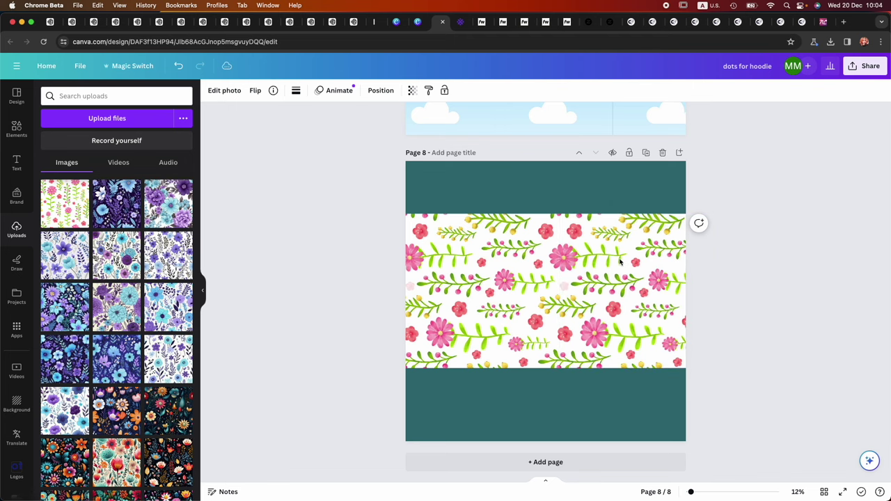
left_click(768, 133)
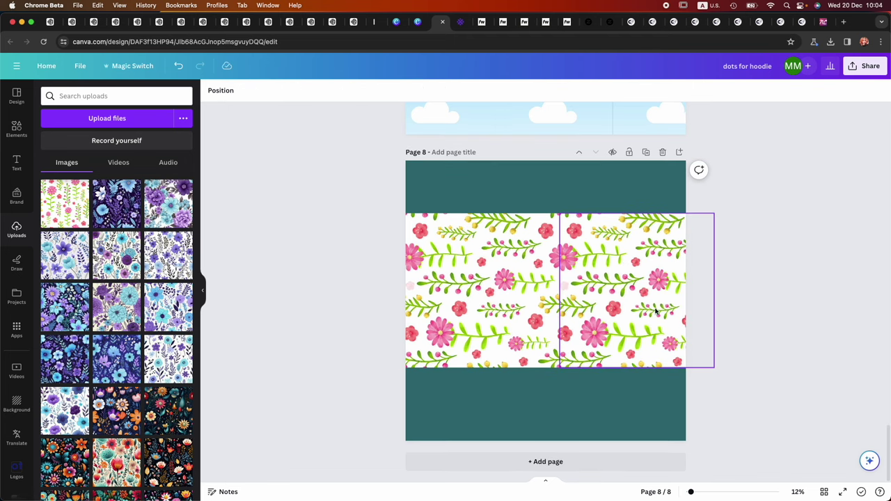
left_click(541, 462)
Duplicate the pink flower page and fill both tiles of the copy with the dark teal-and-orange flower pattern.
scroll(525, 355, "up", 5)
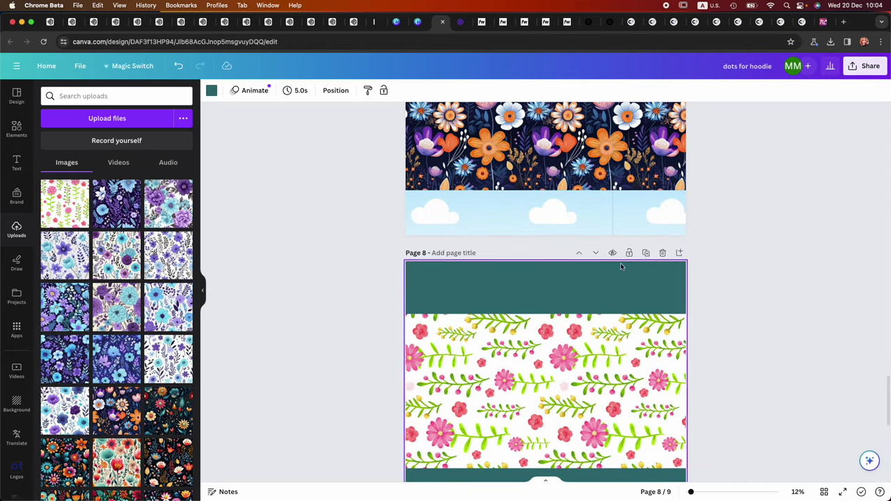
left_click(645, 253)
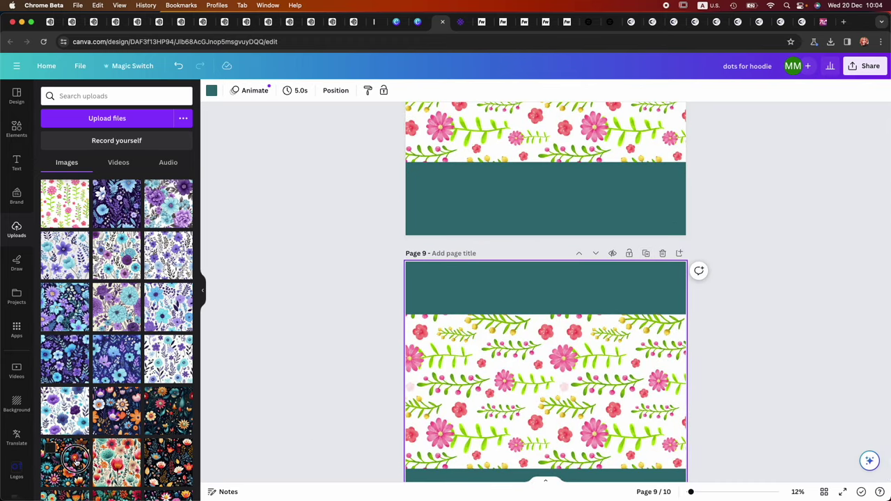
left_click_drag(75, 459, 463, 392)
left_click_drag(87, 471, 619, 389)
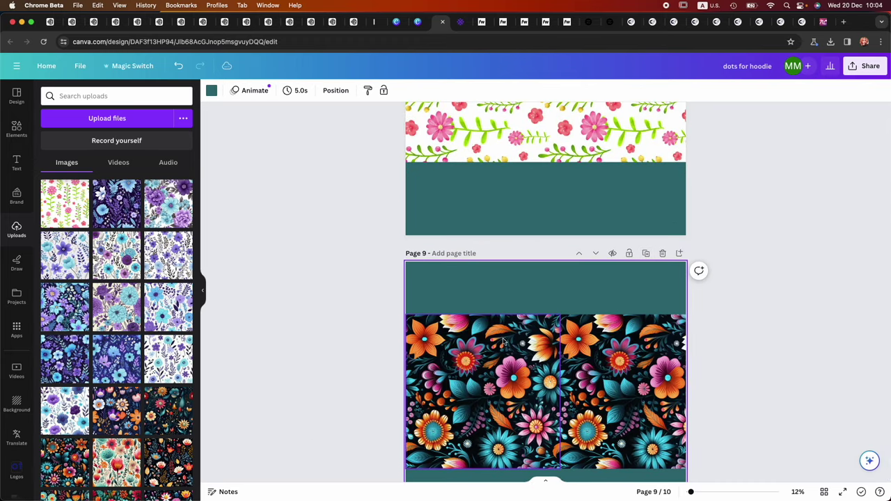
scroll(466, 313, "down", 5)
scroll(466, 312, "up", 5)
left_click(646, 173)
scroll(187, 392, "down", 3)
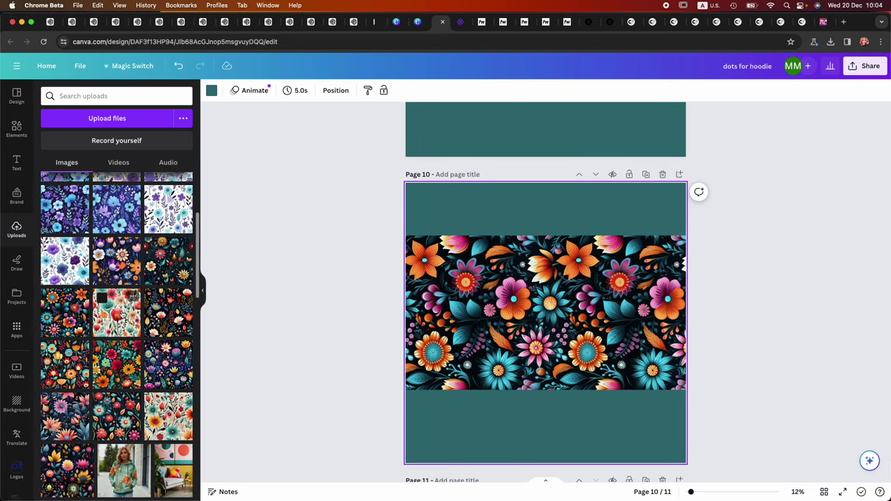
left_click(132, 297)
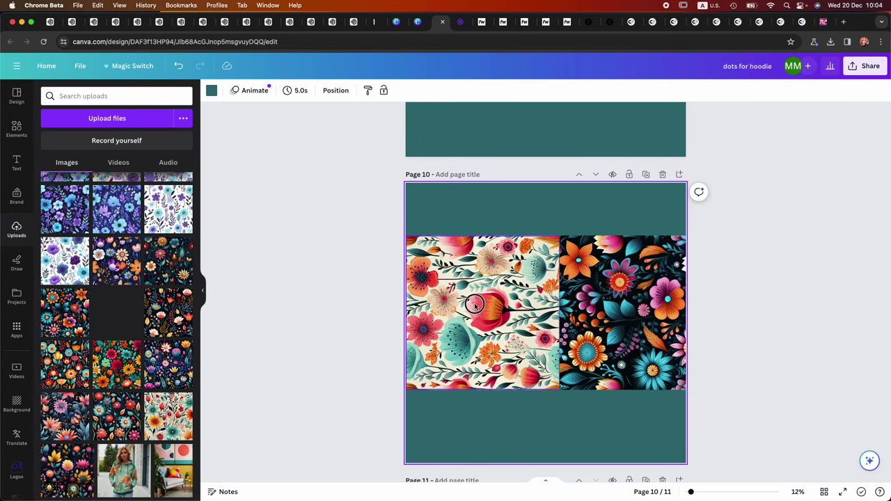
left_click(611, 309)
key("Delete")
key("Delete")
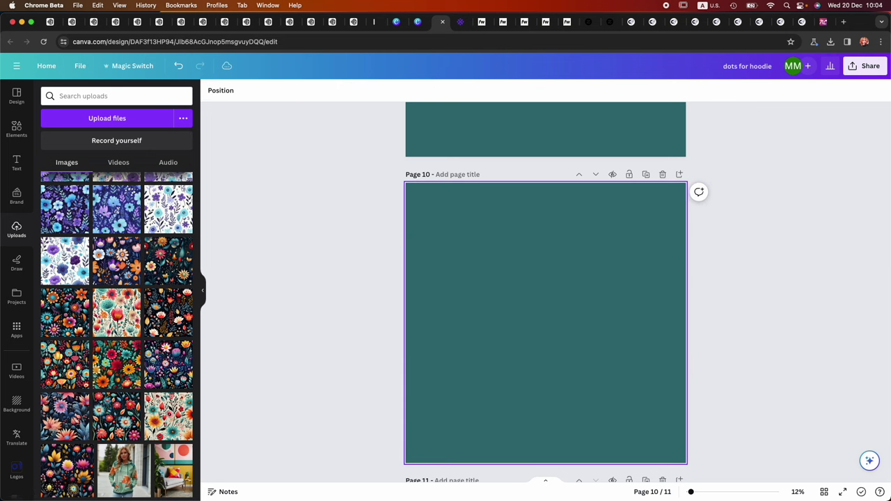
Duplicate page 7 and fill the copy's three top-row grid cells with the cream red-and-teal poppy pattern.
scroll(613, 288, "up", 10)
scroll(613, 288, "up", 5)
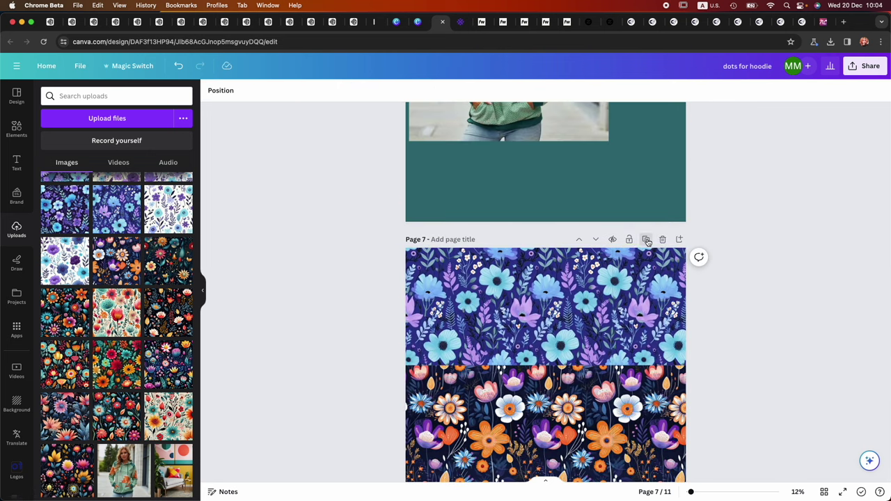
left_click(647, 240)
left_click_drag(131, 298, 560, 142)
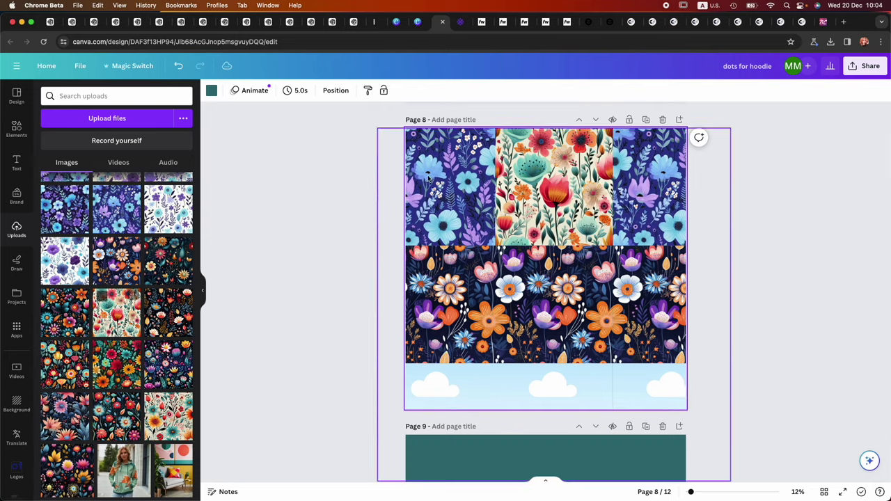
left_click_drag(114, 309, 445, 187)
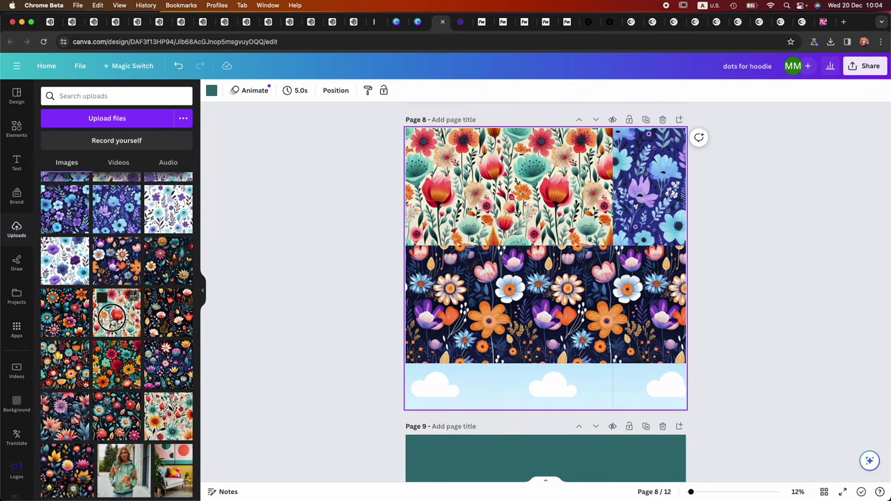
left_click_drag(114, 314, 628, 202)
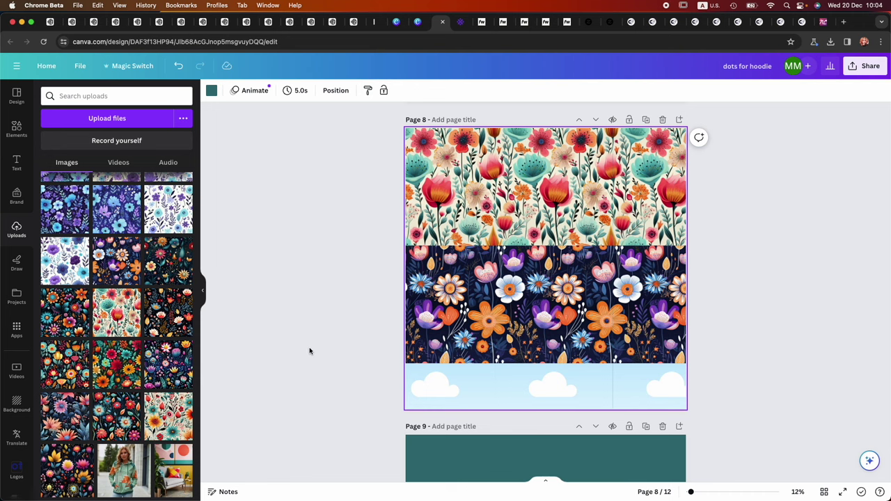
Fill the middle row of page 8's grid with the beige red-and-teal flower pattern and enlarge the grid to cover the whole page.
left_click_drag(146, 442, 473, 312)
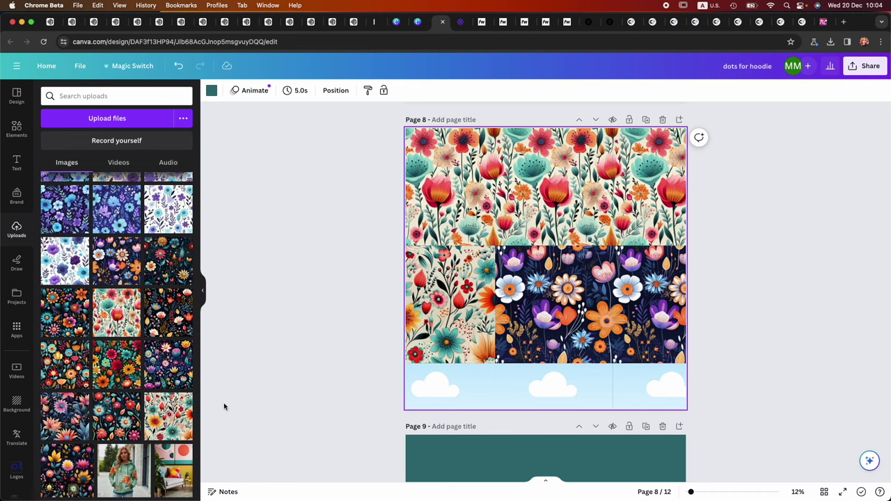
left_click_drag(174, 423, 550, 306)
left_click_drag(167, 416, 634, 304)
left_click(599, 323)
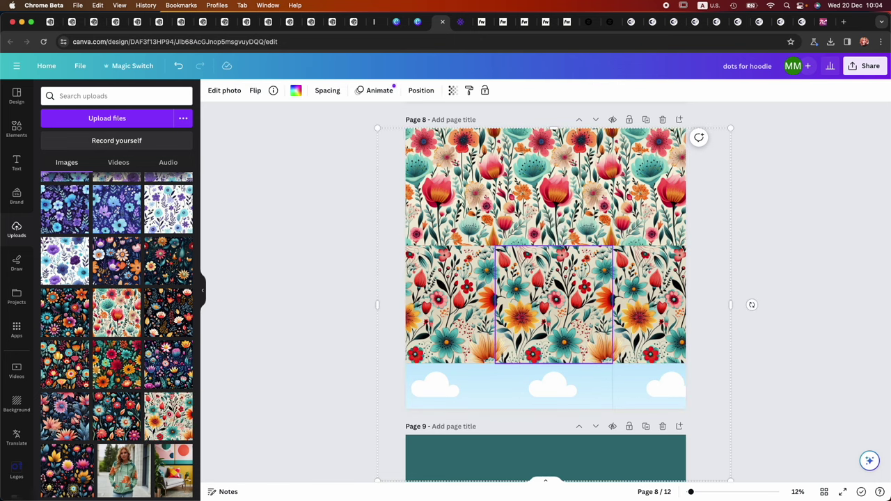
left_click_drag(736, 480, 862, 492)
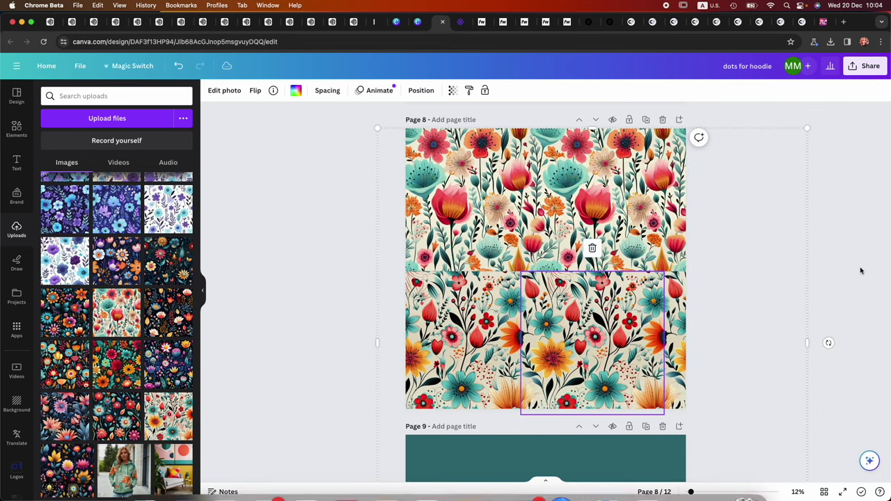
left_click(863, 271)
Set up a download of the design with JPG as the file type.
left_click(866, 69)
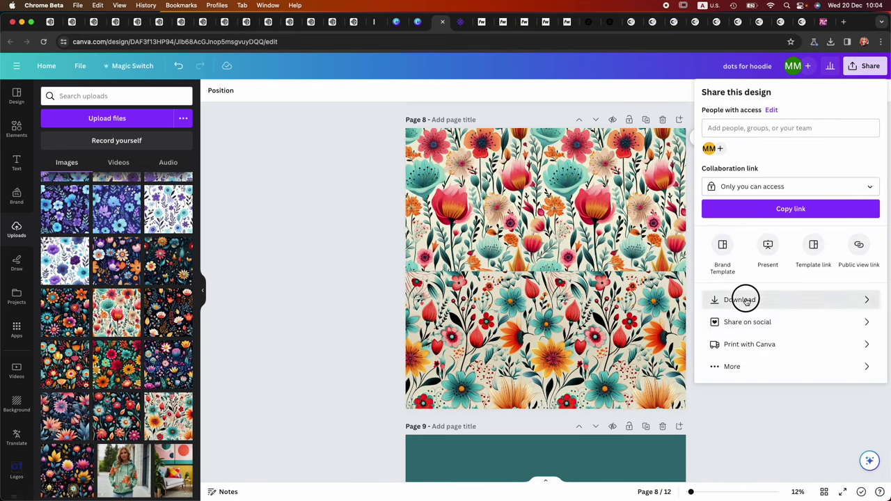
left_click(745, 296)
left_click(743, 133)
left_click(739, 160)
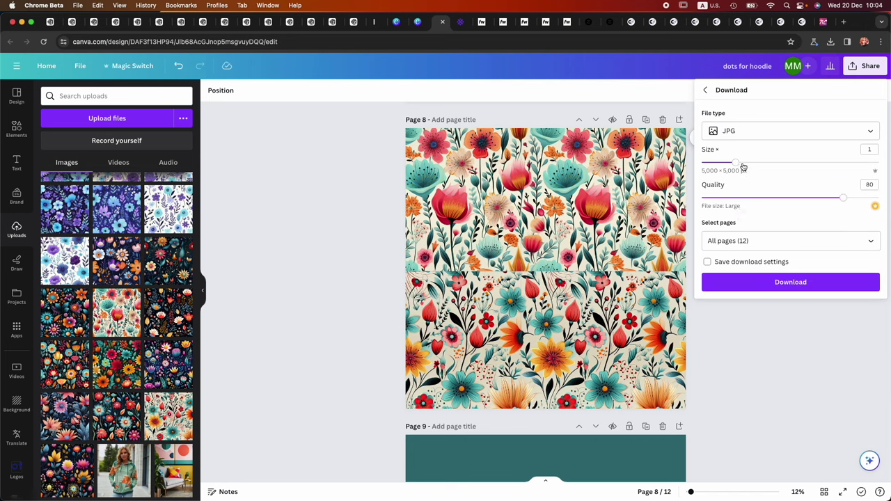
Limit the download to pages 7, 8, 9 and 10 and download them.
left_click(731, 243)
left_click(732, 265)
scroll(759, 313, "down", 3)
left_click(747, 283)
left_click(749, 310)
left_click(738, 335)
left_click(743, 360)
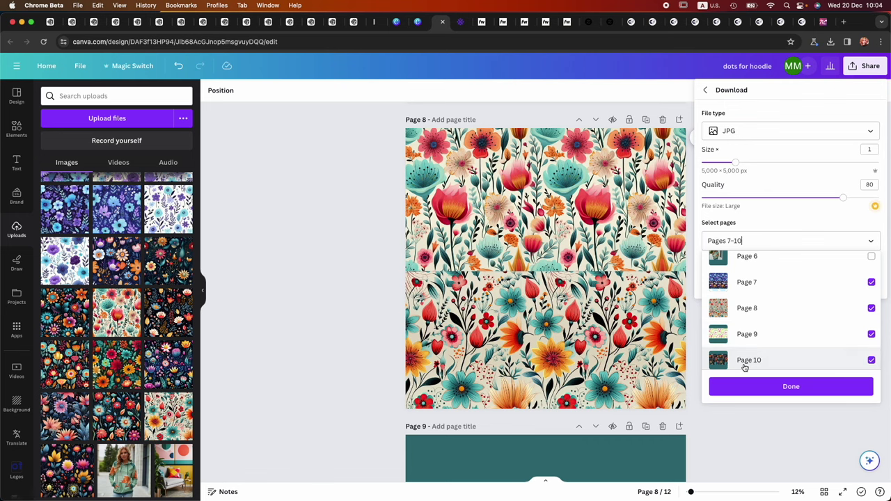
scroll(744, 367, "down", 2)
scroll(760, 313, "down", 1)
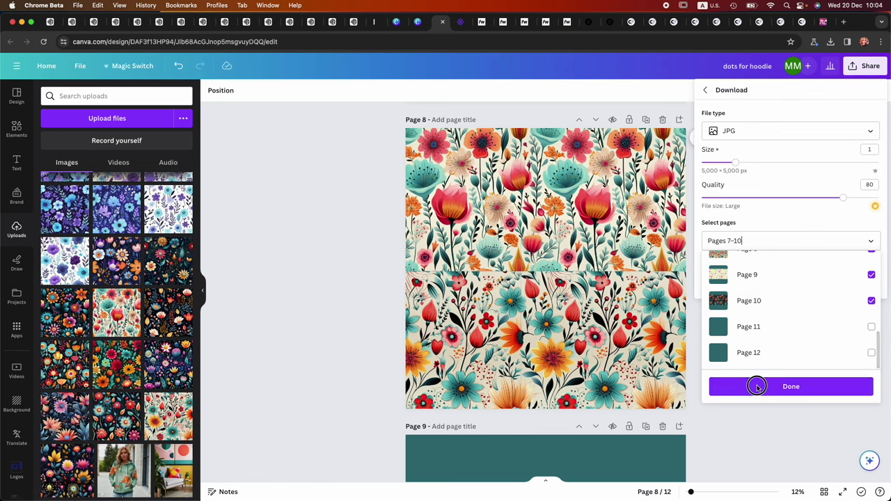
left_click(757, 385)
left_click(774, 290)
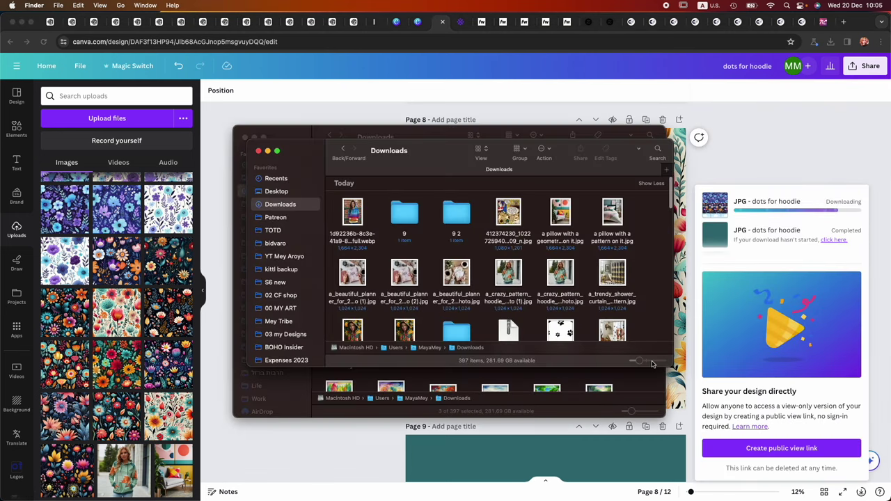
Extract the downloaded dots for hoodie.zip in the Finder Downloads folder and open the resulting dots for hoodie folder.
left_click_drag(672, 366, 855, 487)
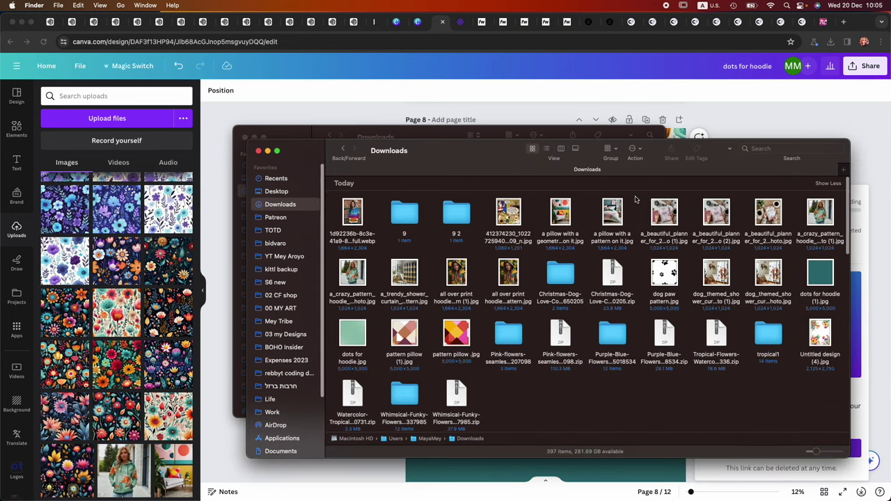
left_click(200, 345)
double_click(207, 346)
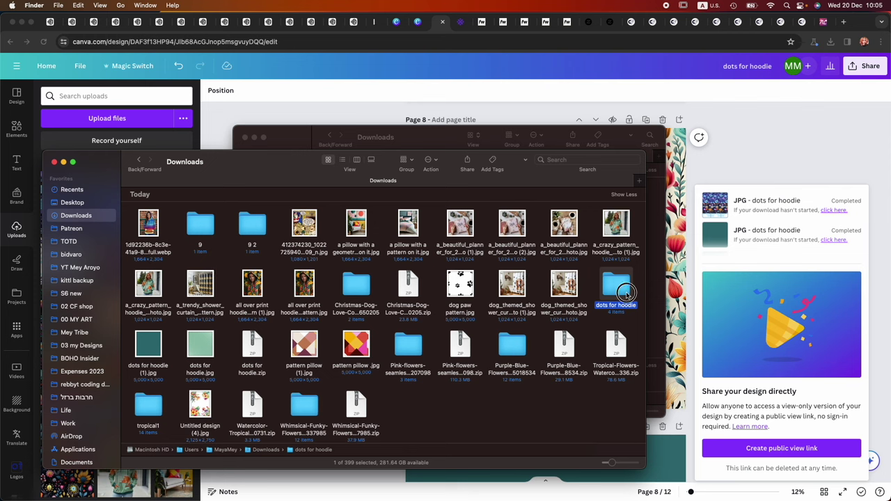
double_click(626, 295)
left_click_drag(476, 237, 127, 230)
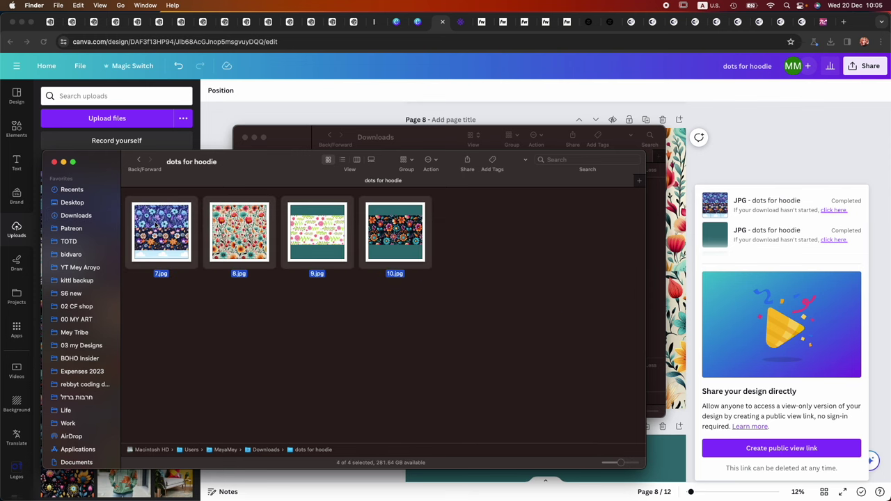
key("super+o")
left_click_drag(567, 25, 434, 56)
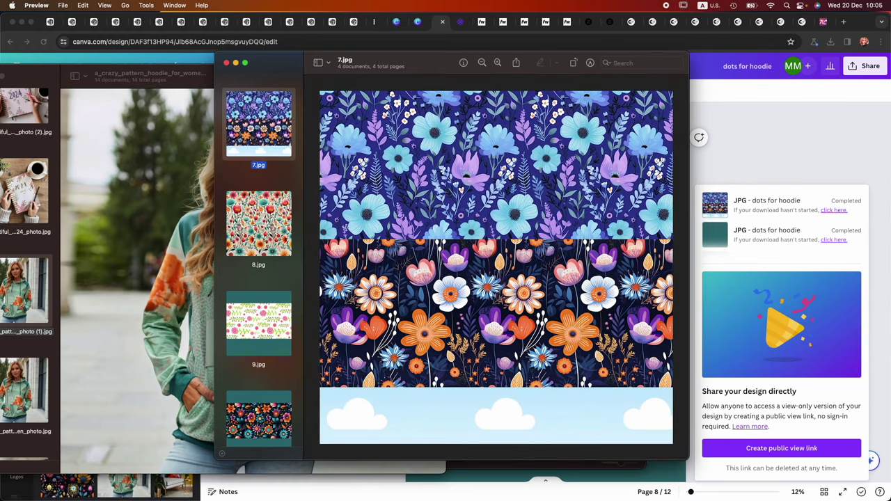
left_click(226, 64)
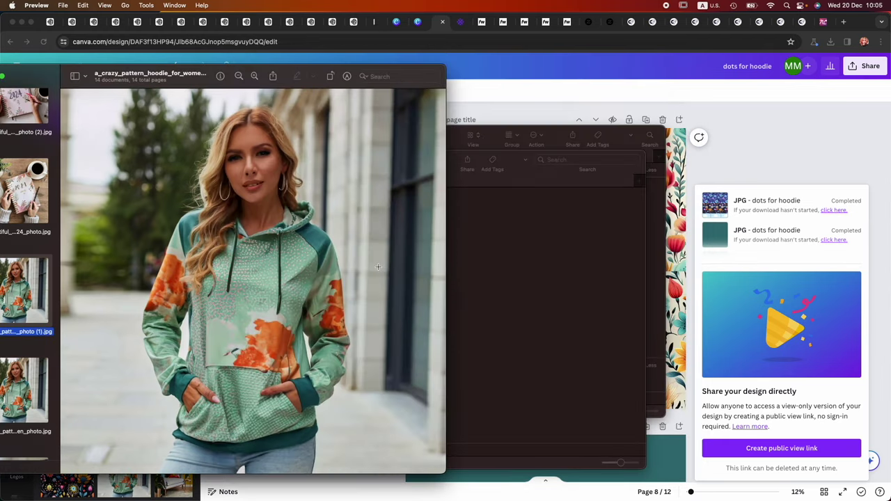
left_click(483, 272)
Duplicate 7.jpg and 8.jpg in the dots for hoodie folder.
left_click(163, 224)
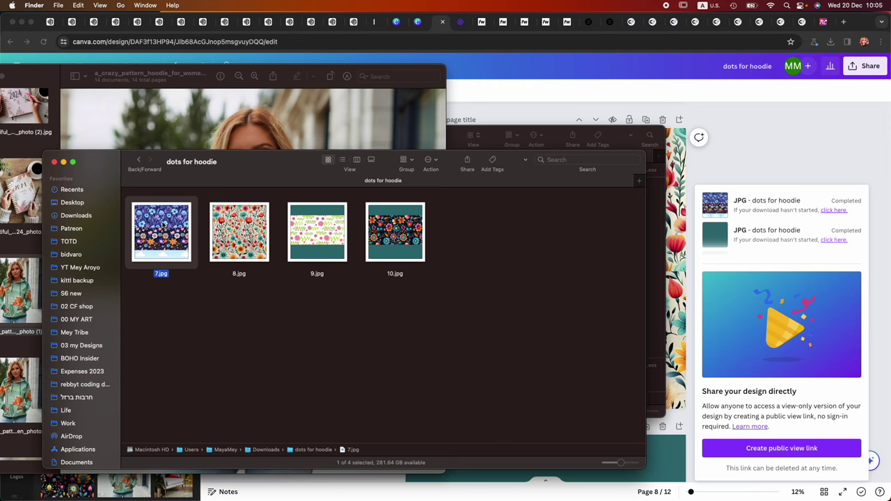
key("super+d")
left_click(229, 312)
left_click(295, 252)
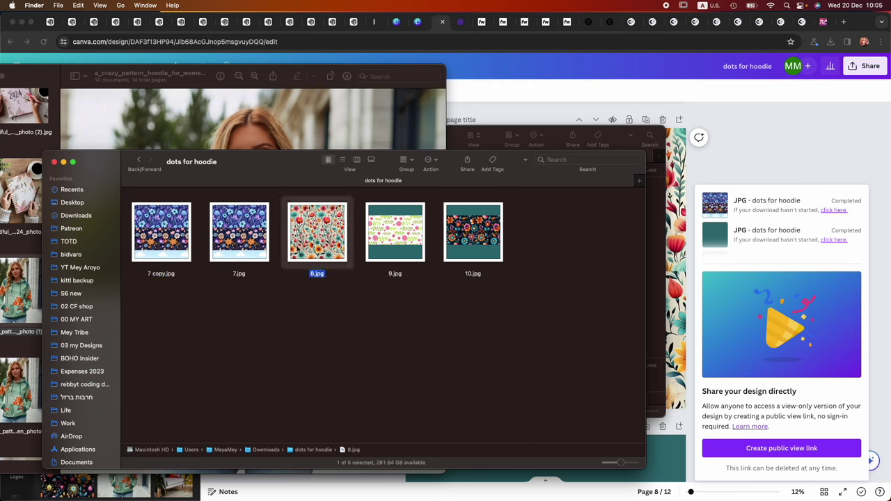
key("super+d")
left_click(363, 326)
Open all six images in Preview and crop 7 copy.jpg to its upper blue flower band.
left_click_drag(582, 305, 109, 195)
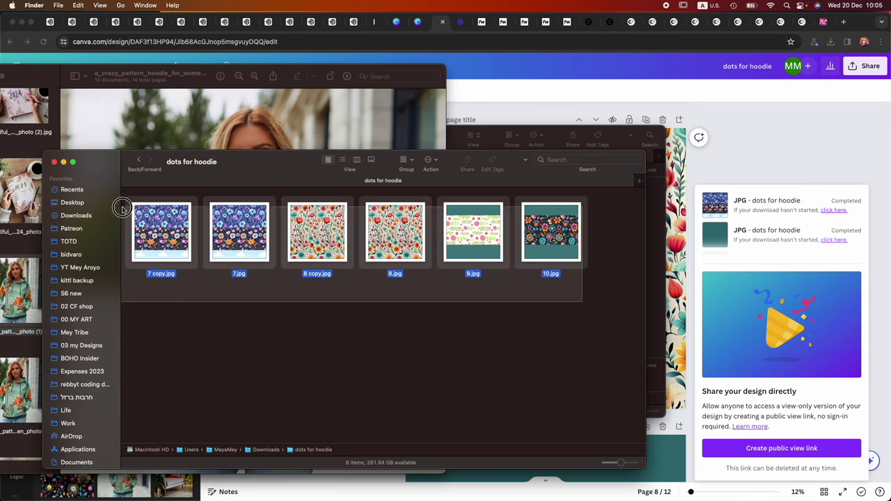
key("super+o")
left_click_drag(527, 276, 558, 269)
left_click(510, 85)
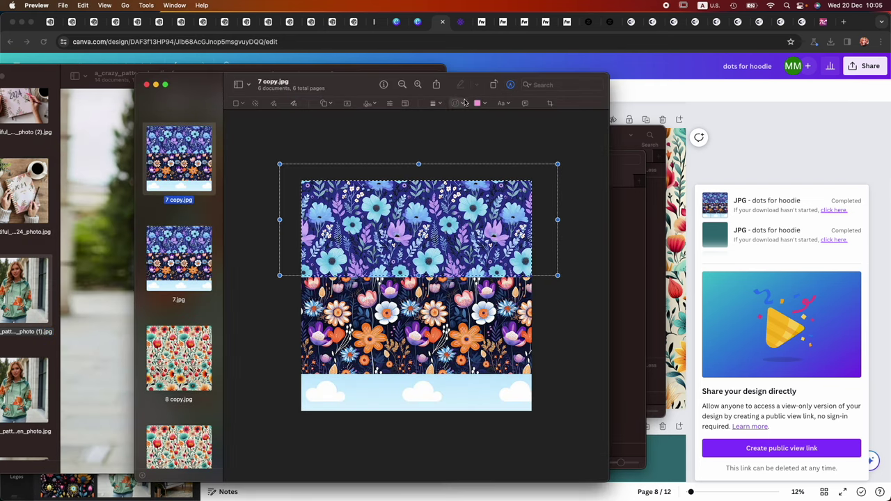
left_click(550, 103)
Crop 7.jpg to its middle dark orange-and-purple flower band, about 1,929 px high.
key("Down")
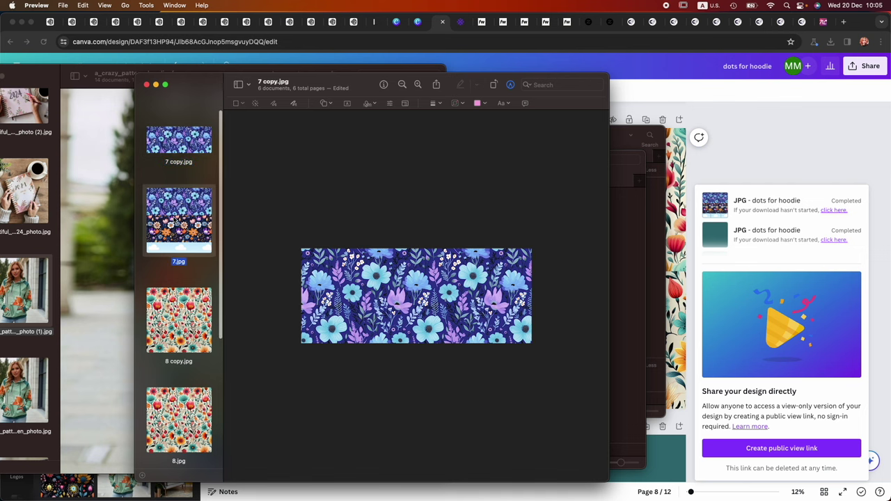
left_click_drag(305, 283, 567, 362)
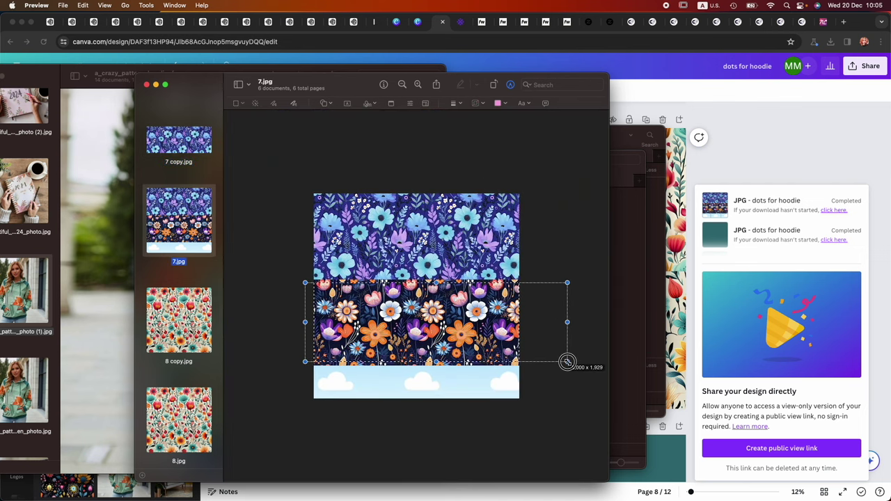
left_click(570, 104)
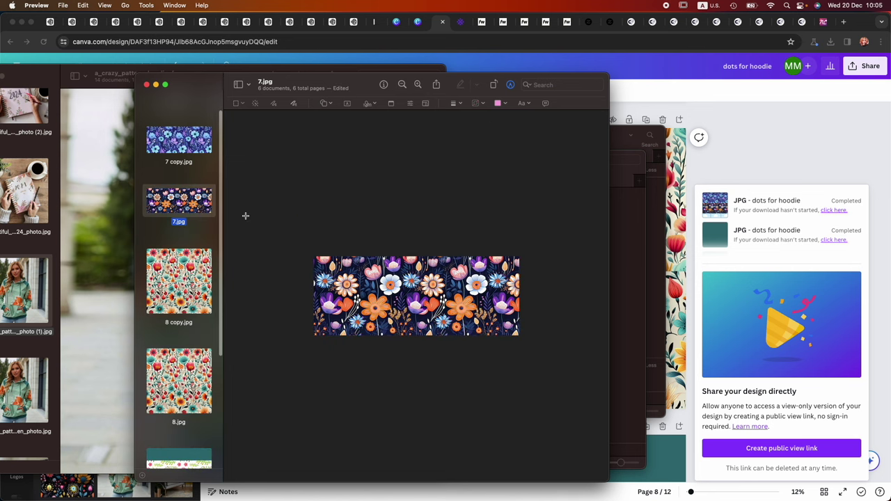
Crop 8 copy.jpg to its upper cream poppy band and bring up 8.jpg.
left_click(185, 281)
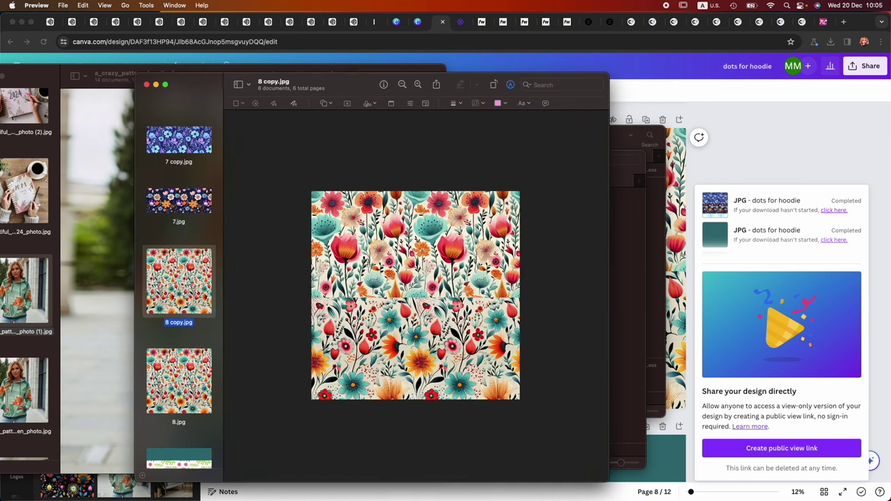
left_click_drag(290, 179, 576, 292)
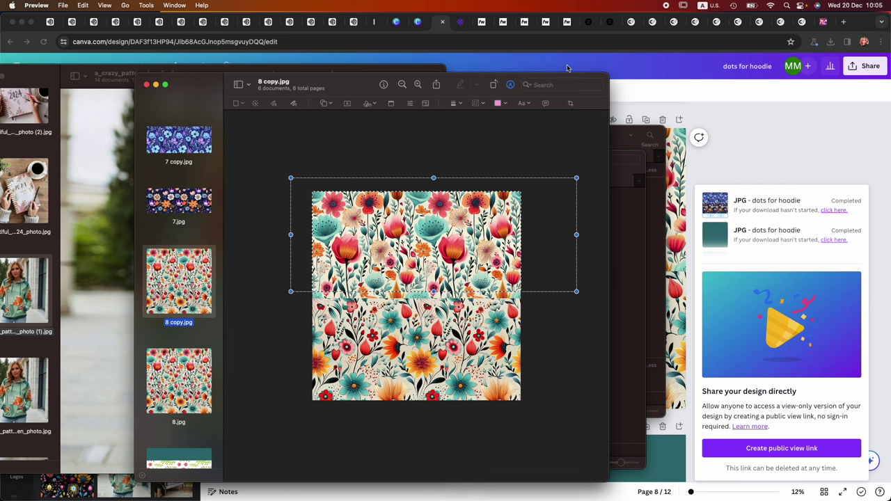
left_click(570, 103)
left_click(168, 354)
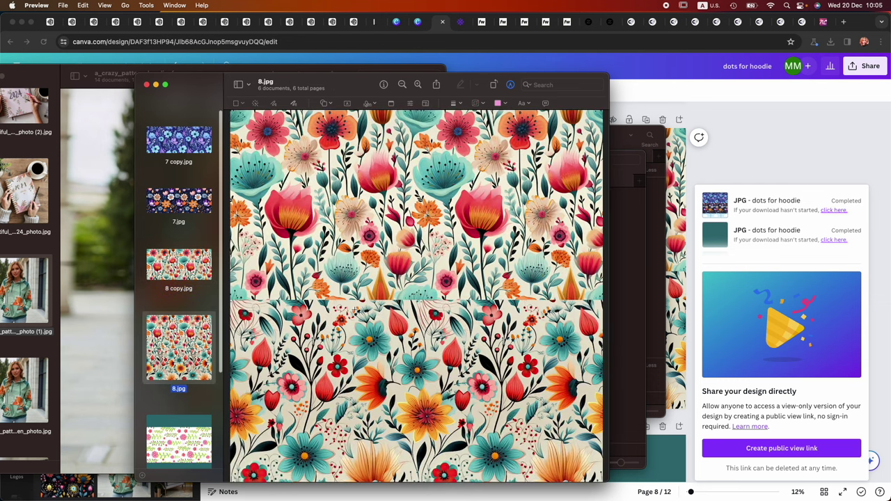
Crop 8.jpg to its lower teal-and-orange flower band and 9.jpg to a lower pink flower strip, about 1,141 px high.
left_click_drag(294, 315, 576, 417)
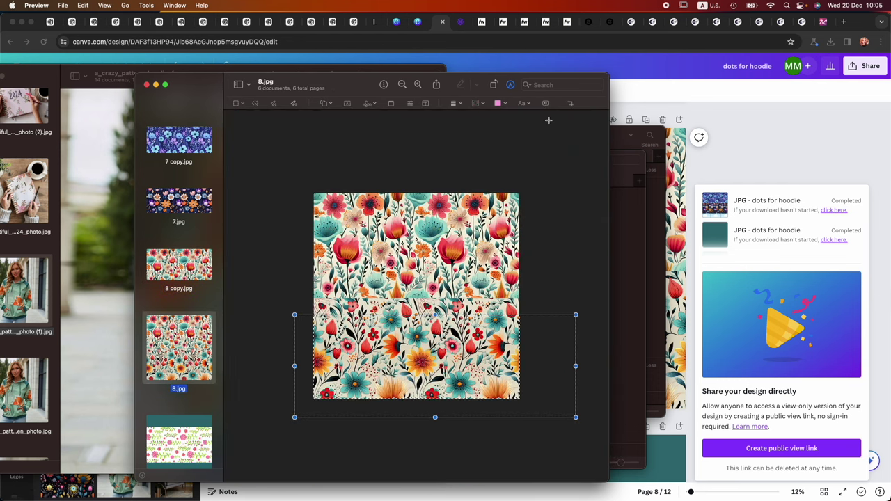
left_click(574, 103)
scroll(180, 313, "down", 3)
left_click(181, 314)
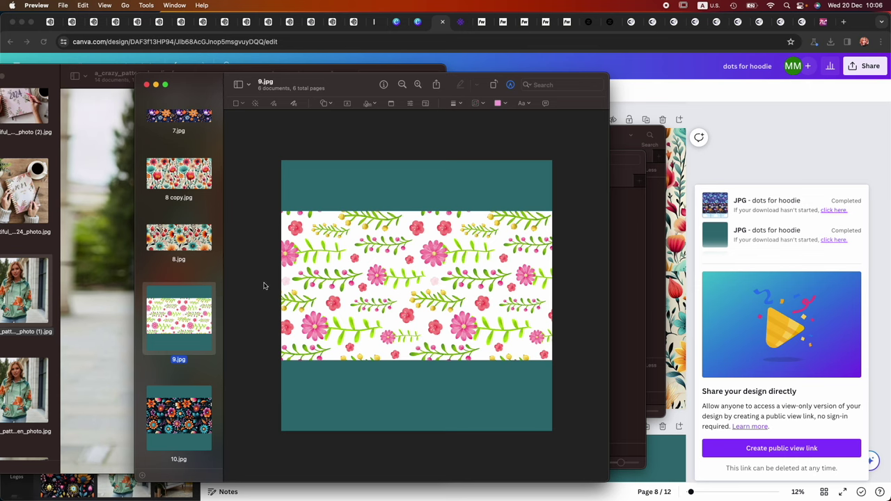
left_click_drag(262, 285, 581, 381)
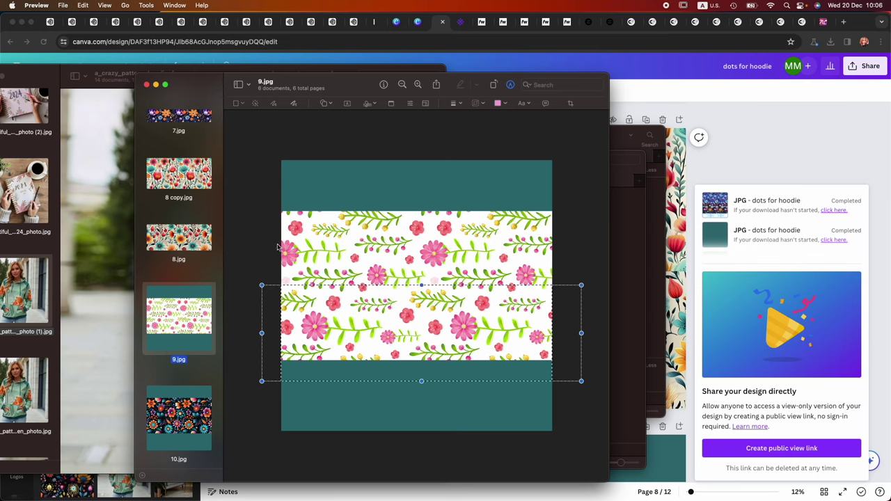
left_click_drag(246, 290, 569, 352)
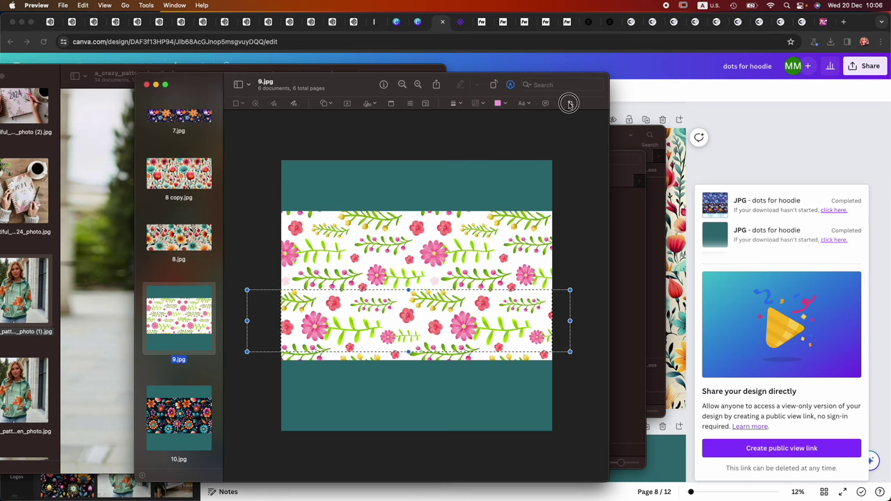
key("super+k")
Crop 10.jpg to its dark flower band, about 5,000 × 2,578 px, removing the teal areas above and below.
left_click(178, 417)
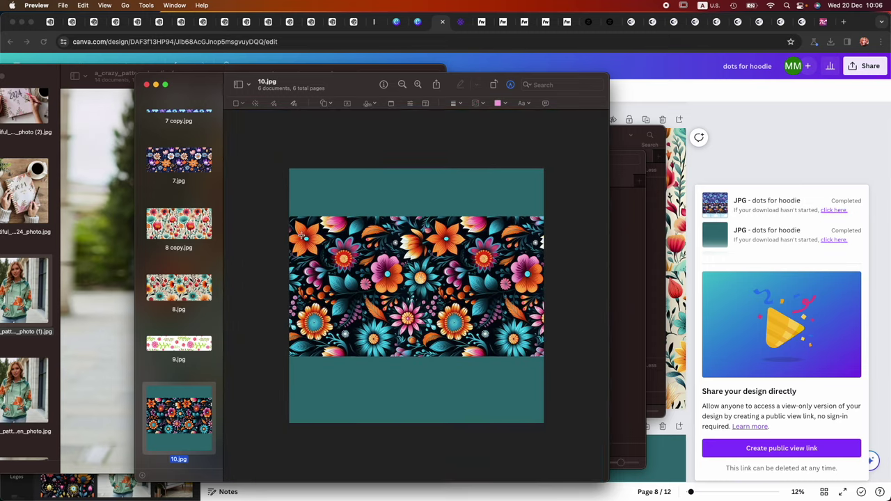
left_click_drag(279, 221, 586, 354)
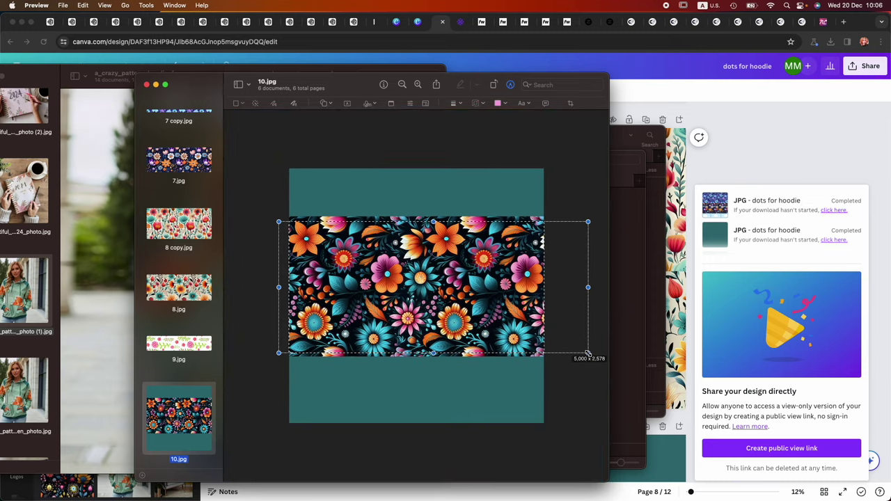
left_click(571, 104)
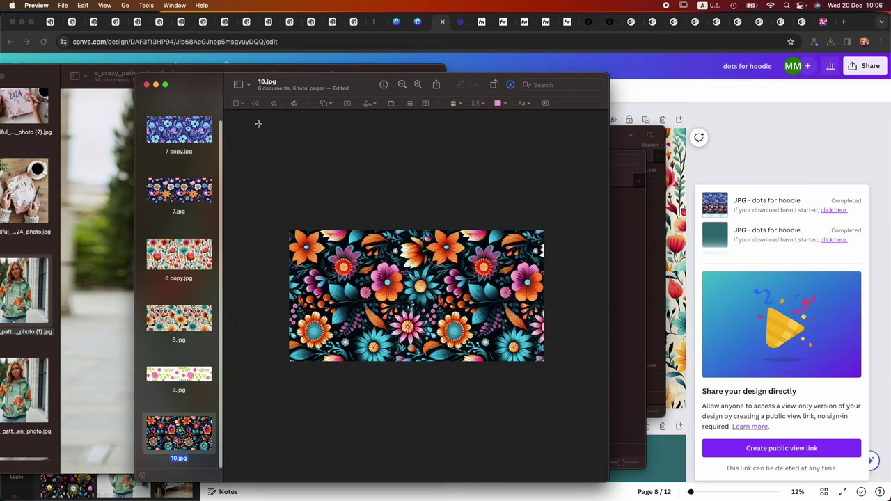
Switch to Chrome and bring up the Fourthwall designer showing the tote bag's print file.
left_click(758, 146)
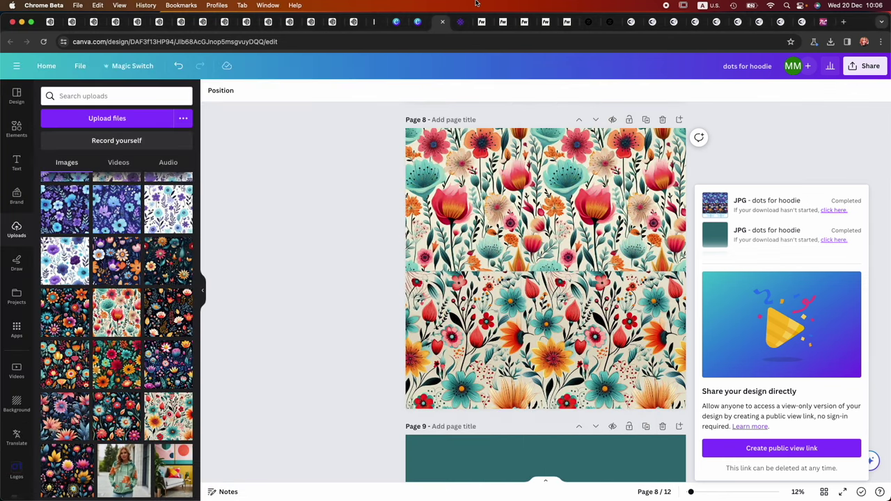
left_click(503, 21)
left_click(481, 21)
left_click(524, 21)
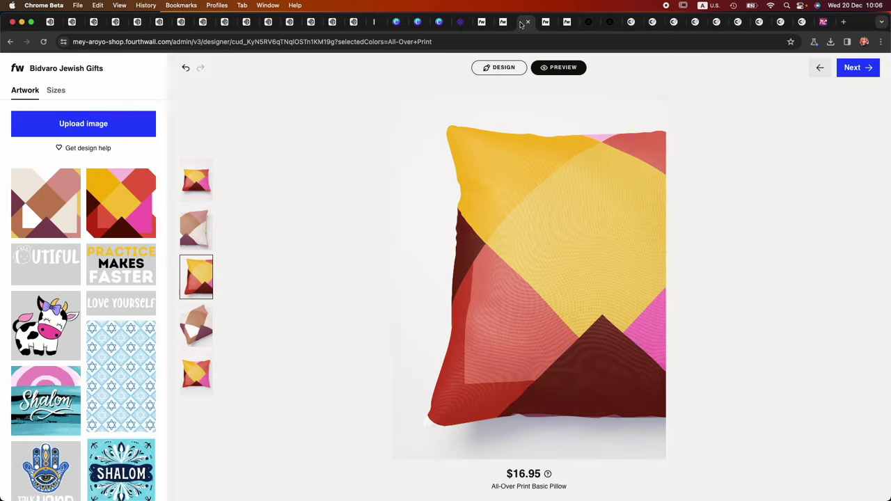
left_click(547, 28)
left_click(564, 27)
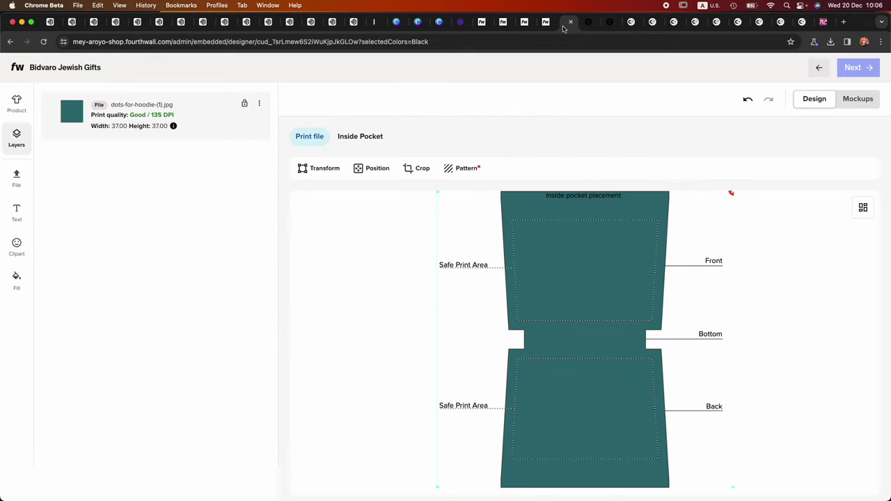
Remove the plain teal image from the tote bag and add 7 copy.jpg from the dots for hoodie folder.
left_click(576, 293)
double_click(264, 144)
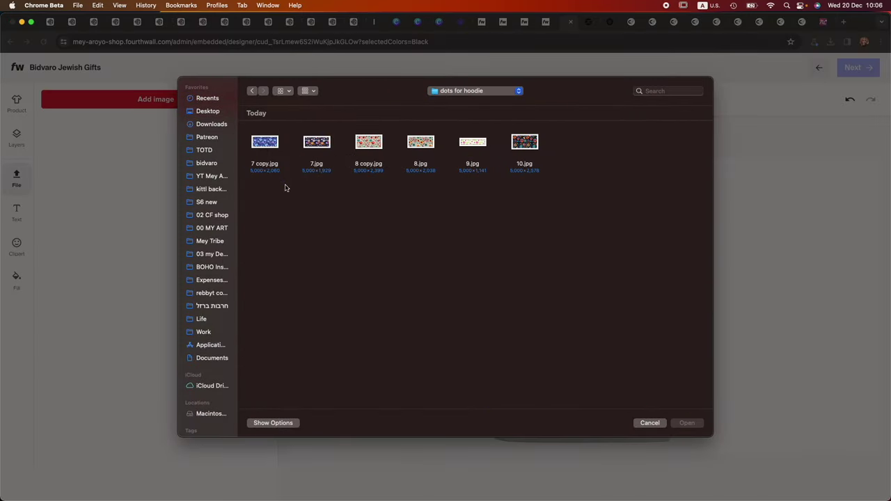
double_click(269, 142)
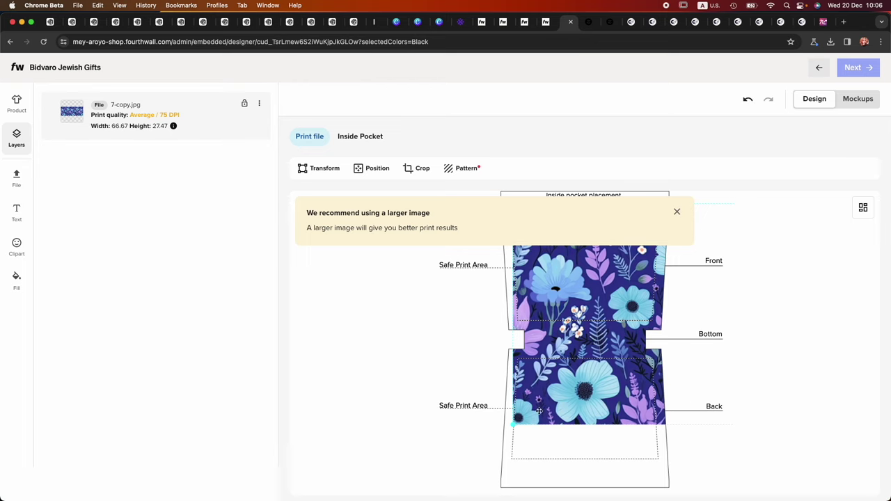
Scale the blue flower band down to about 29.58 × 12.18 and place it across the upper end of the tote's front.
scroll(538, 410, "down", 1)
left_click_drag(511, 391, 670, 289)
left_click_drag(512, 280, 588, 186)
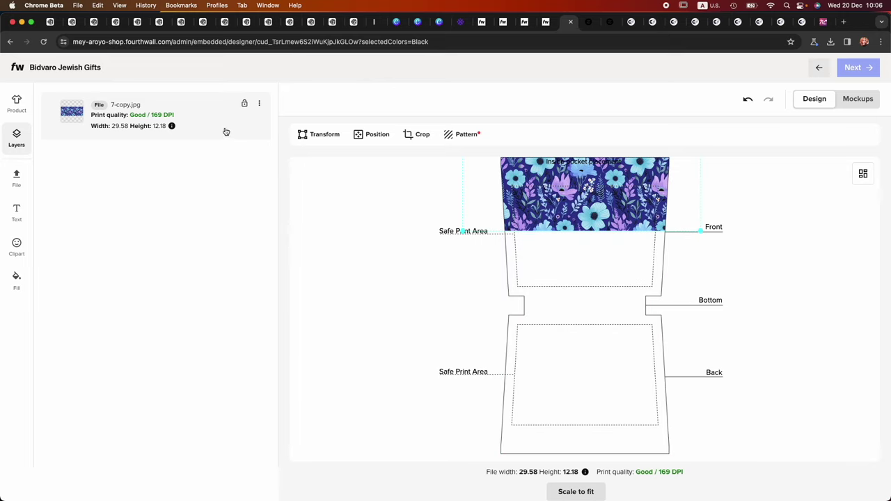
Add 7.jpg, scale it to about 26.02 × 10.03 and place it along the outer edge of the tote's back.
left_click(16, 178)
left_click(108, 101)
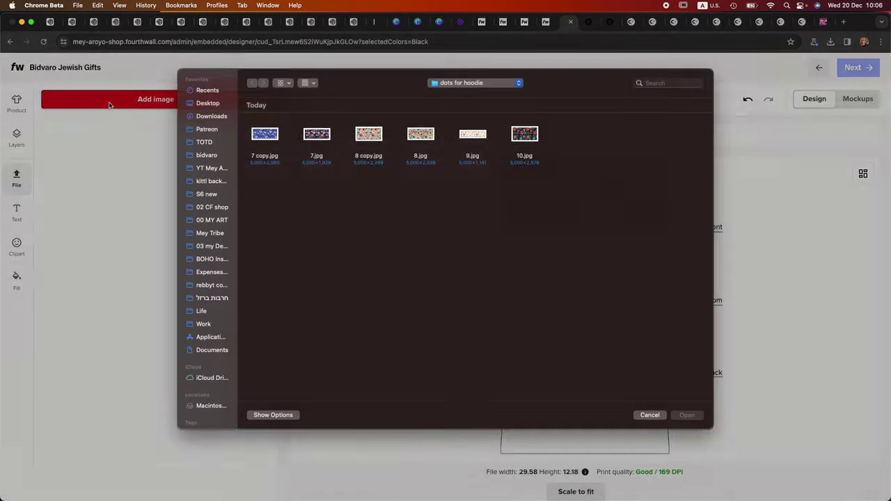
double_click(318, 137)
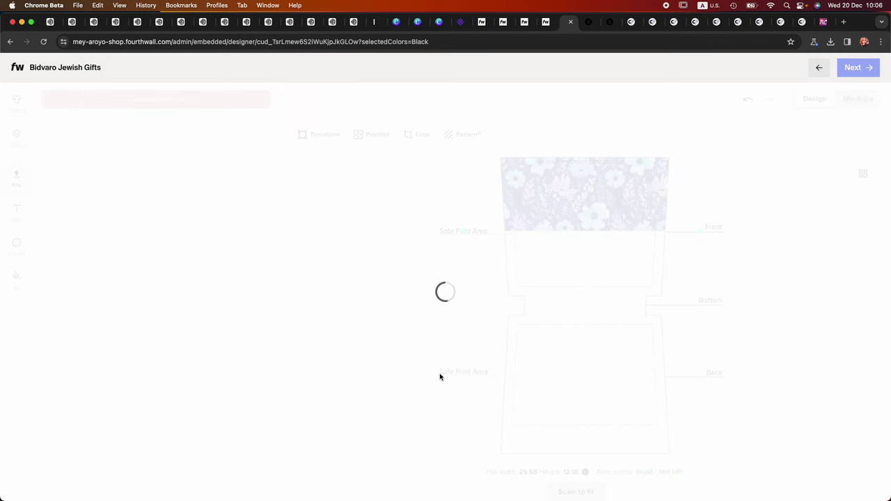
left_click_drag(566, 295, 562, 414)
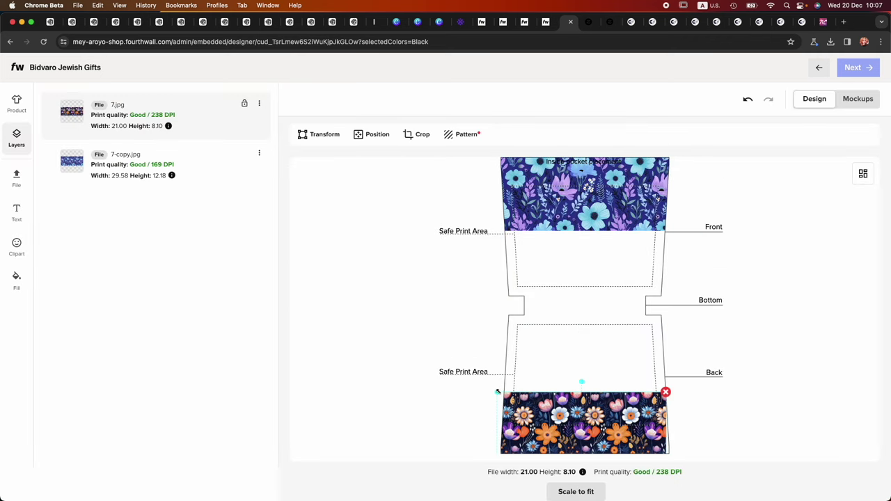
left_click_drag(498, 392, 476, 384)
left_click_drag(581, 416, 581, 435)
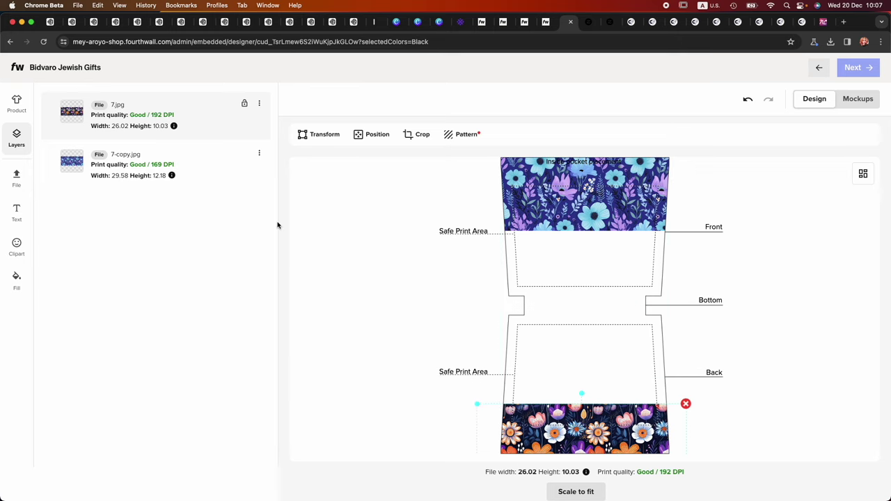
Add 8 copy.jpg, scale it to fit the tote's width and place it across the bottom section.
left_click(21, 183)
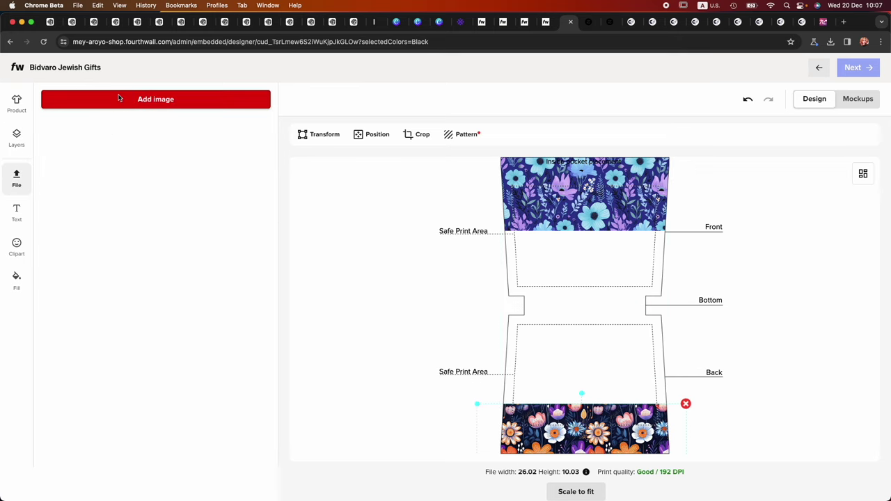
left_click(122, 99)
double_click(375, 148)
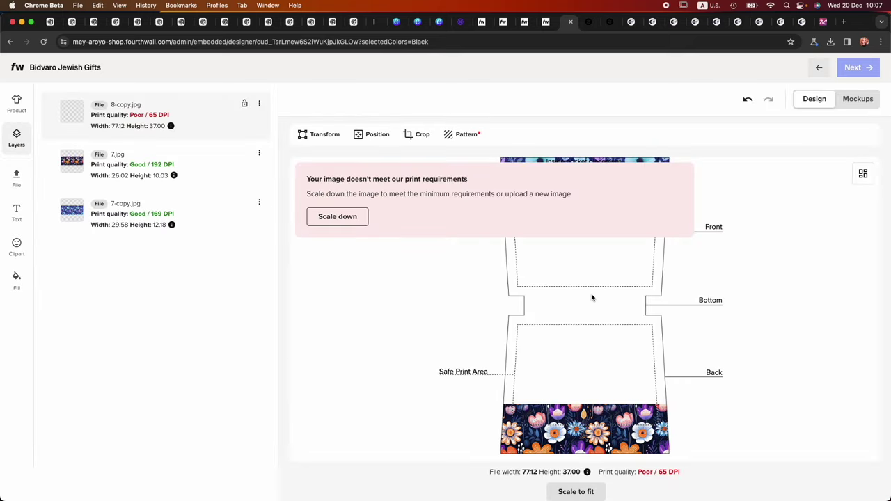
left_click(569, 490)
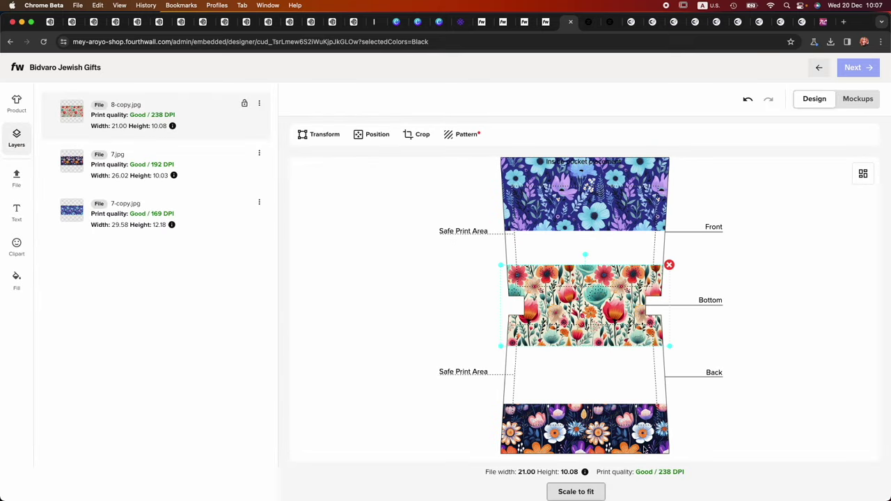
left_click_drag(571, 298, 571, 304)
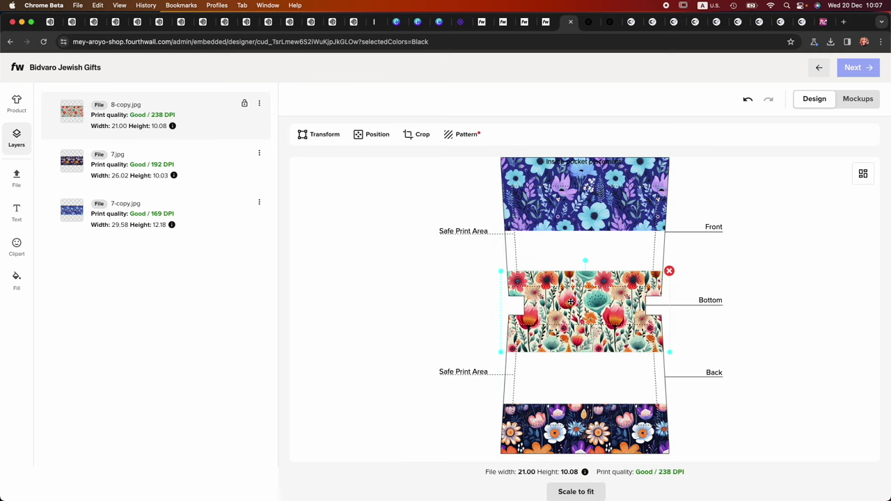
Add 9.jpg, scale it to fit the tote's width and move it between the blue and poppy bands on the front.
left_click(17, 179)
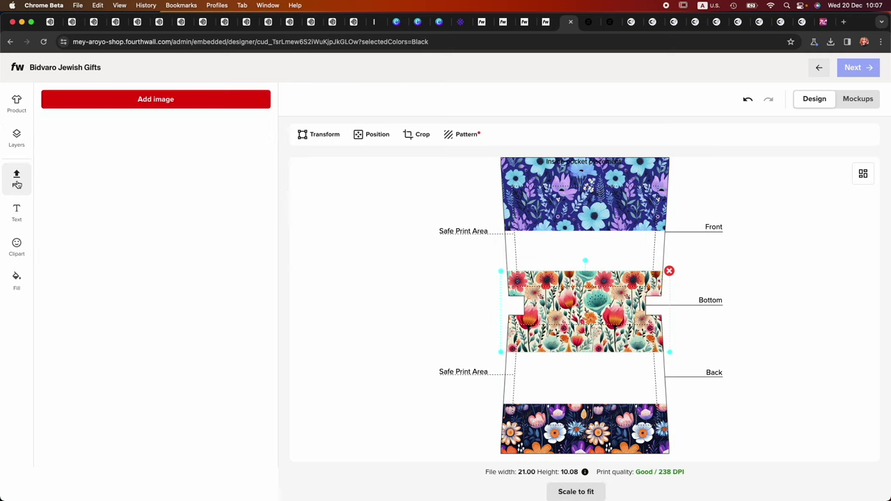
left_click(133, 106)
double_click(480, 140)
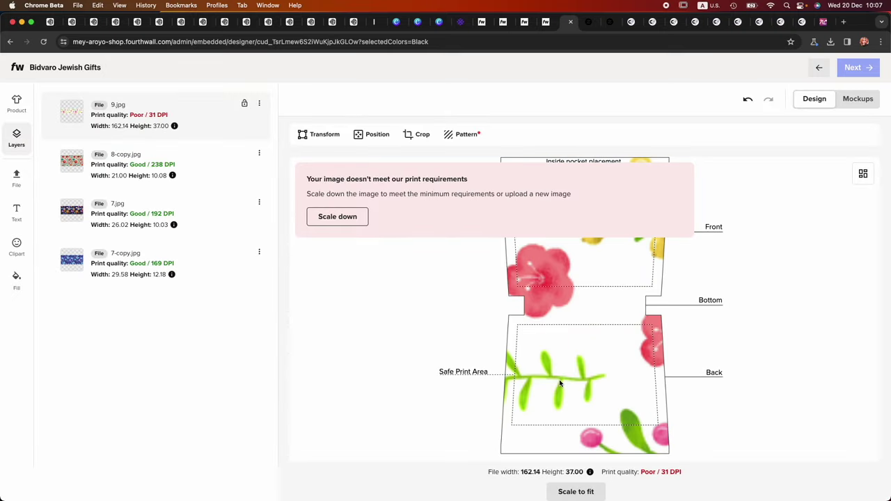
left_click(584, 492)
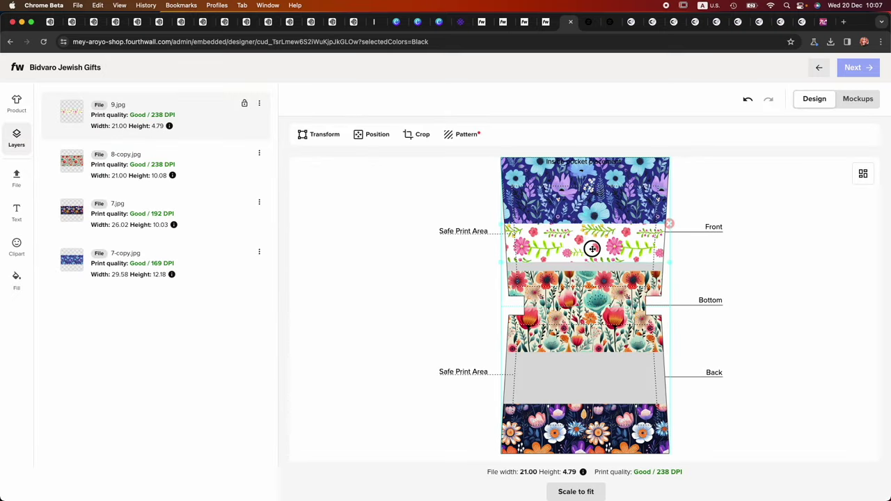